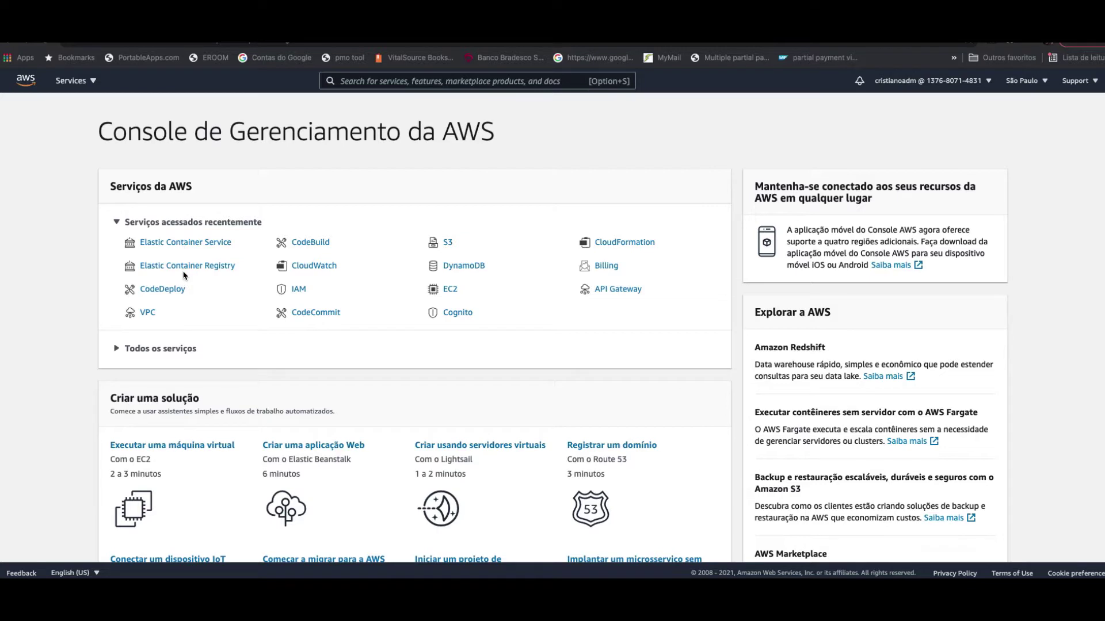
- Open the image list of the aulaecr repository in Elastic Container Registry
left_click(183, 270)
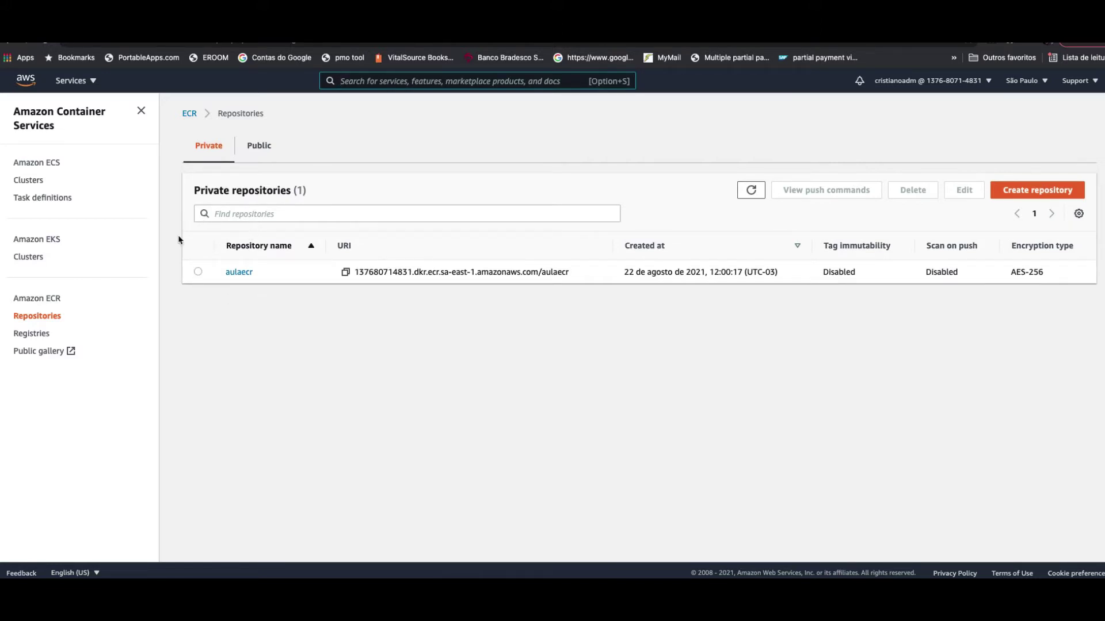
left_click(245, 275)
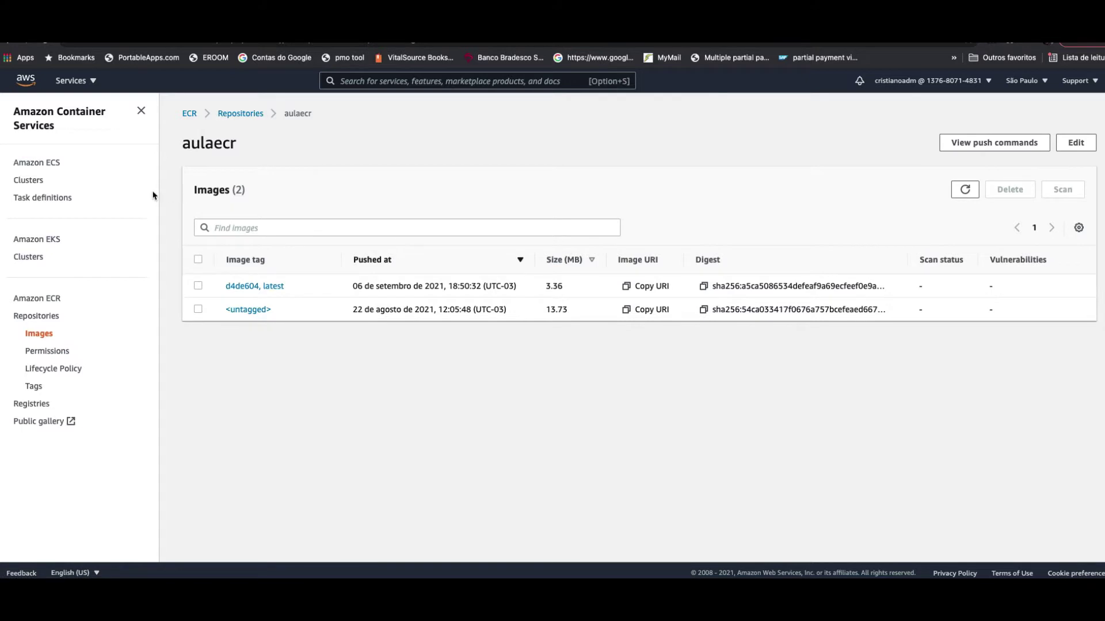
- Open revision 1 of the aulaecr task definition and check its compatibilities and task size
left_click(57, 199)
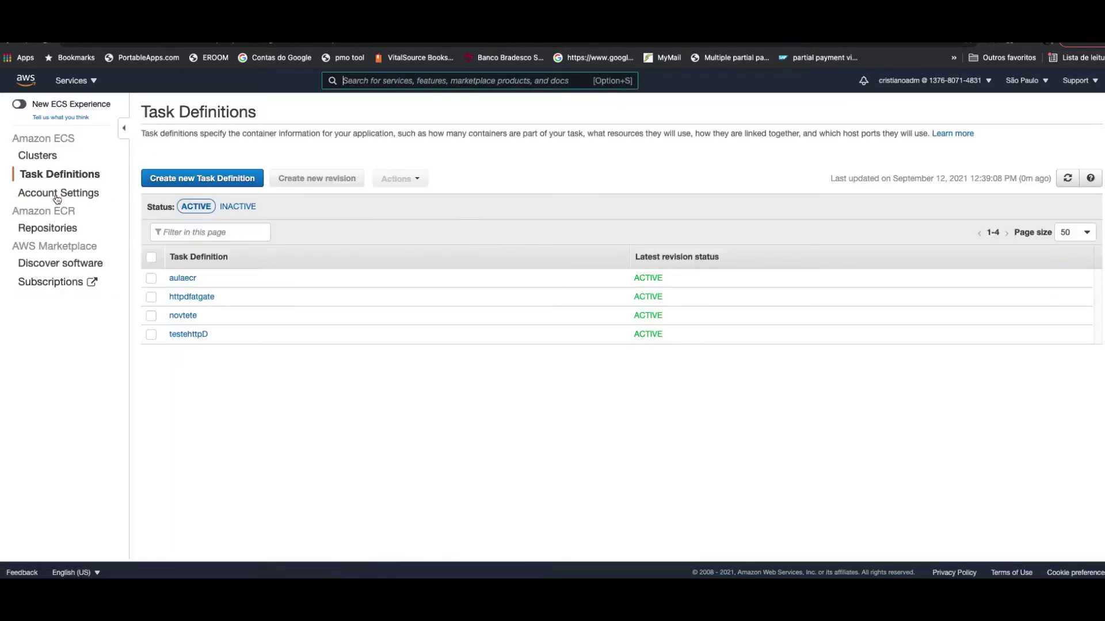
left_click(178, 280)
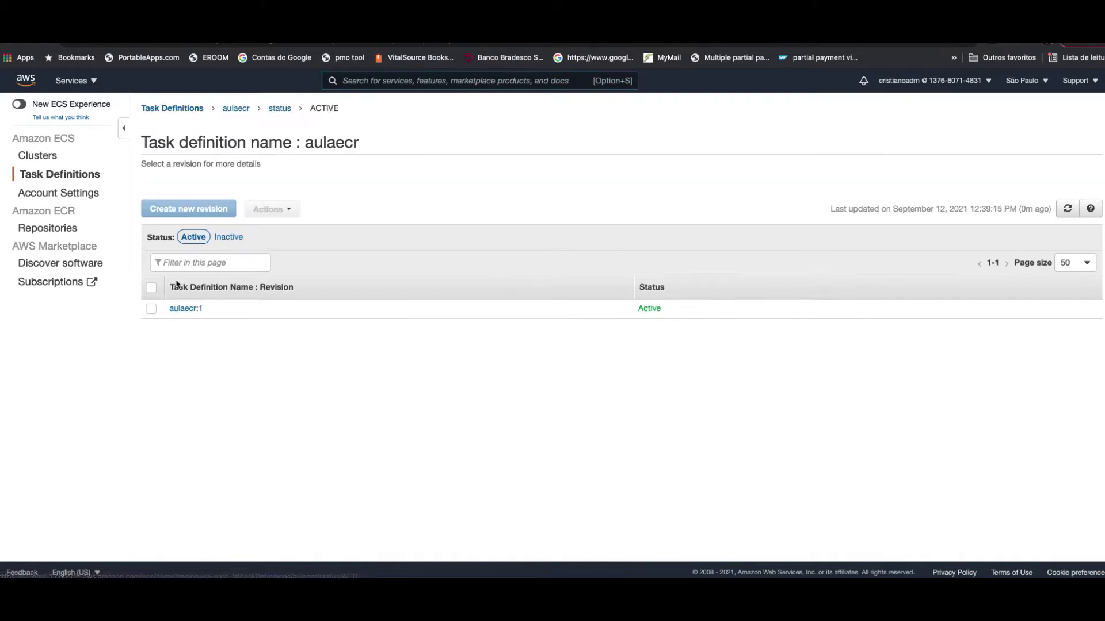
left_click(185, 310)
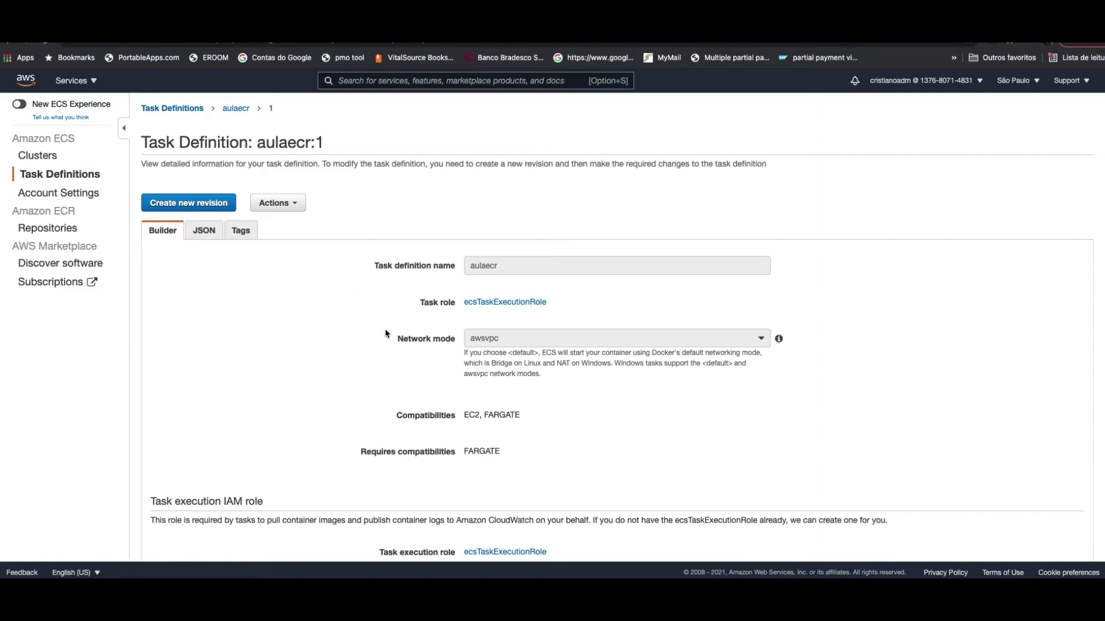
double_click(495, 413)
double_click(481, 448)
scroll(542, 440, "down", 7)
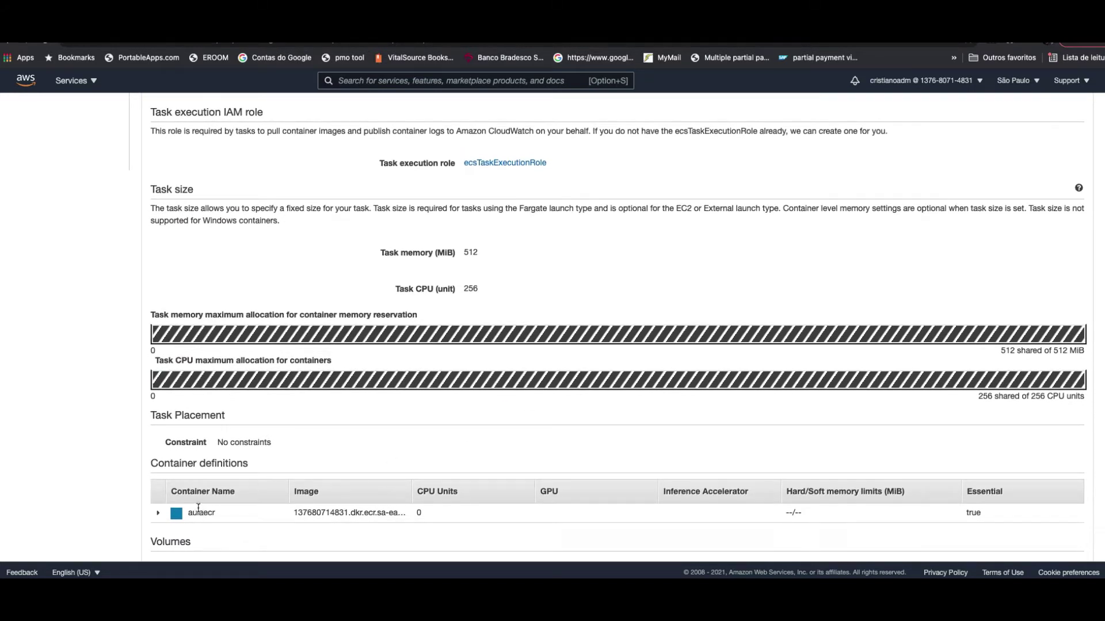
- Expand the aulaecr container definition and widen the Image column to examine the full image URI
left_click(159, 514)
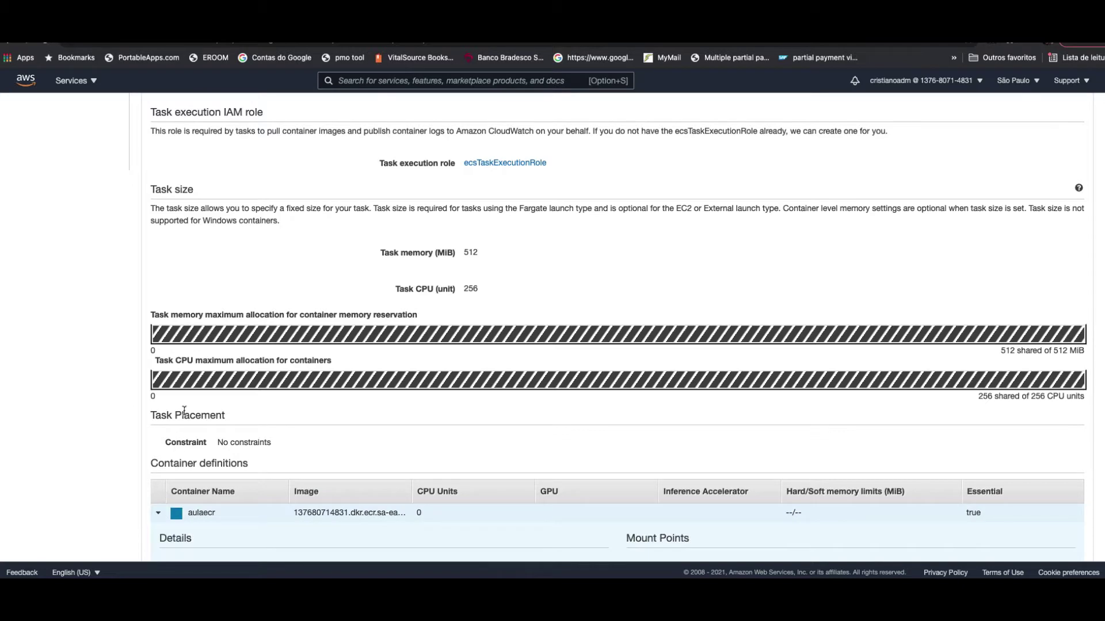
scroll(184, 411, "down", 4)
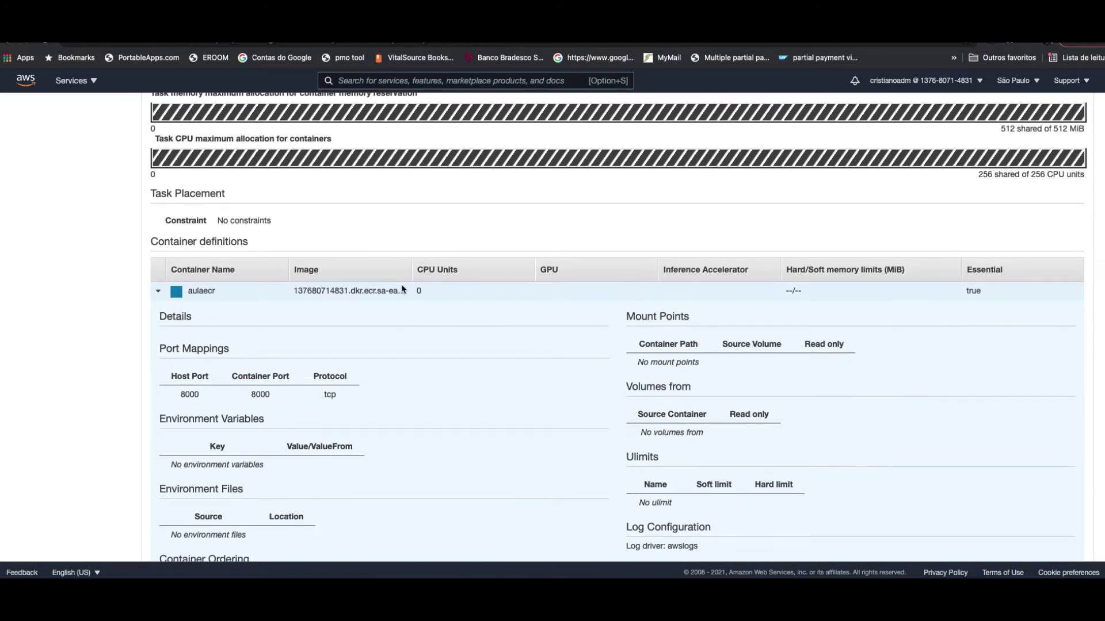
left_click_drag(412, 278, 550, 277)
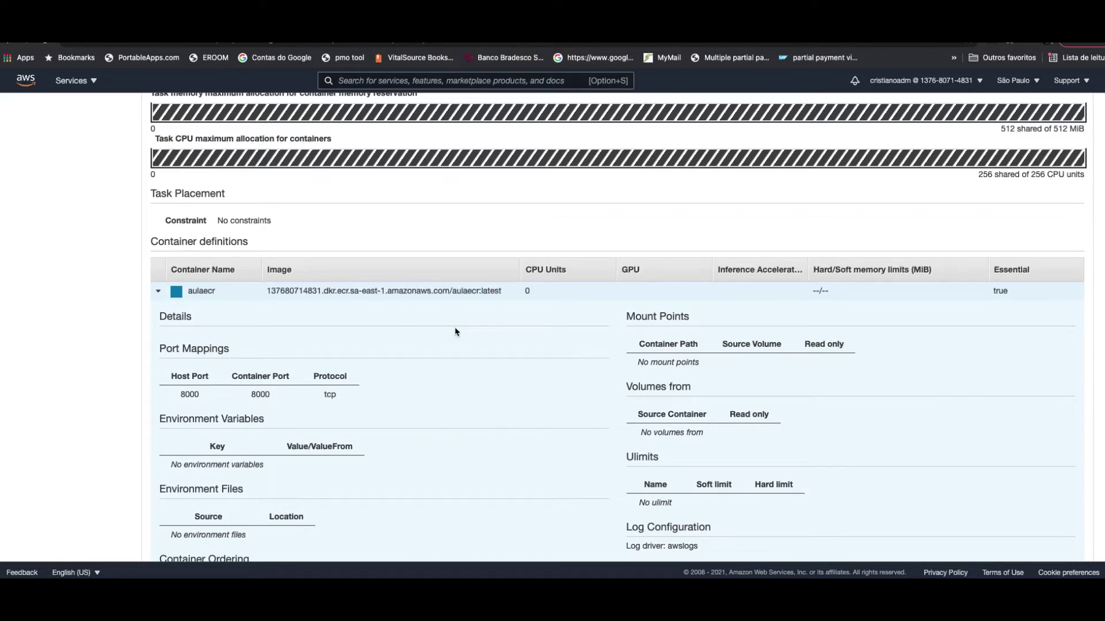
left_click_drag(267, 292, 496, 293)
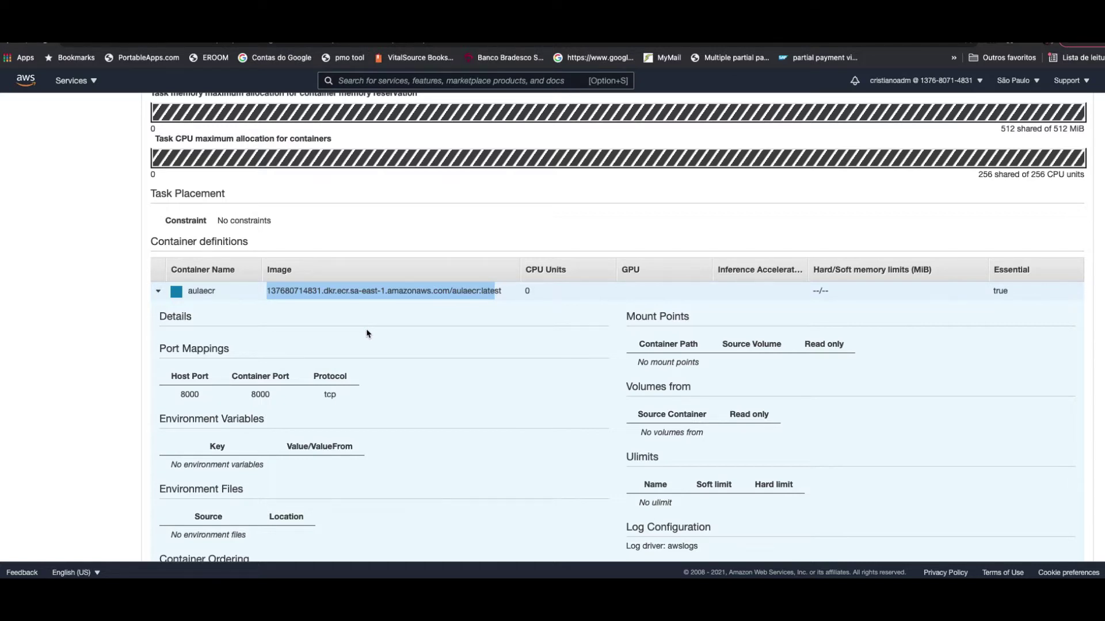
scroll(367, 334, "up", 2)
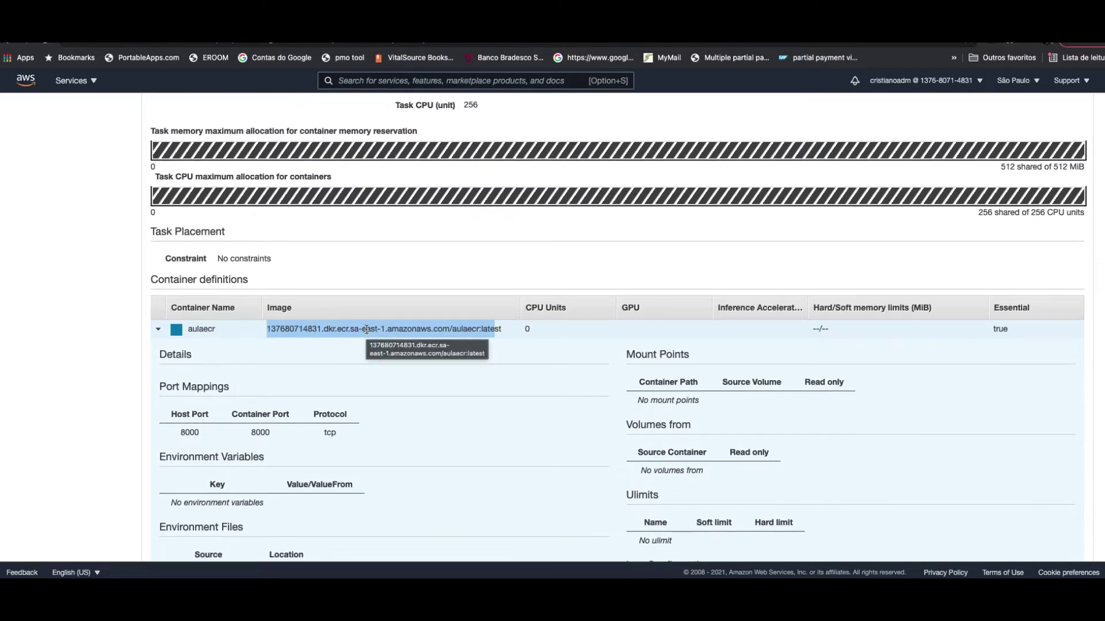
scroll(367, 329, "up", 15)
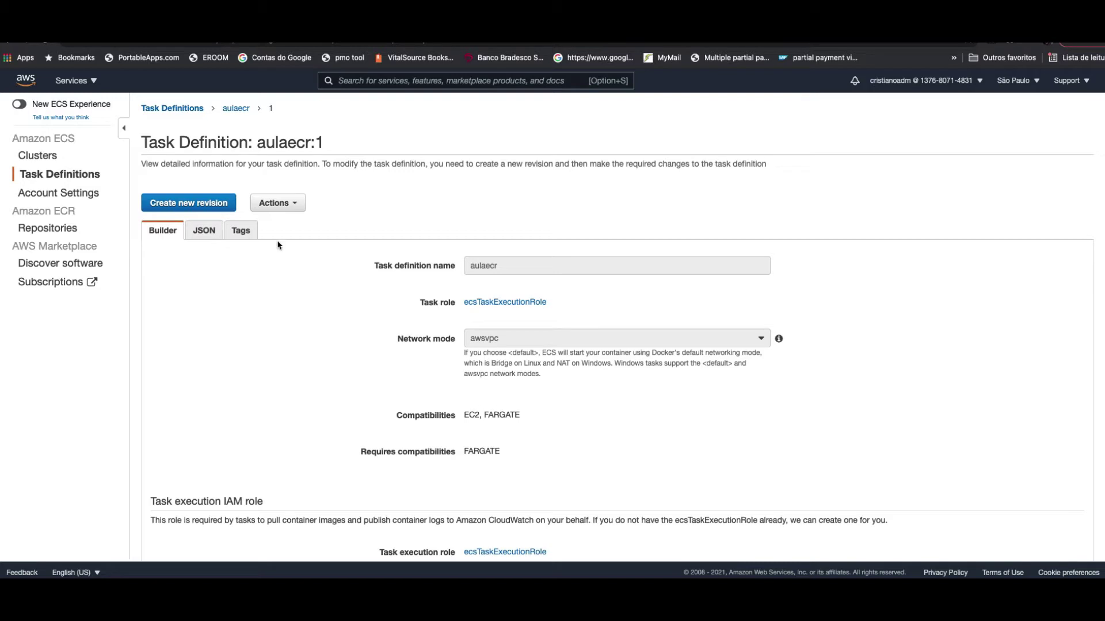
- Create an ECS cluster named ecsfargate from the Networking only template
left_click(54, 159)
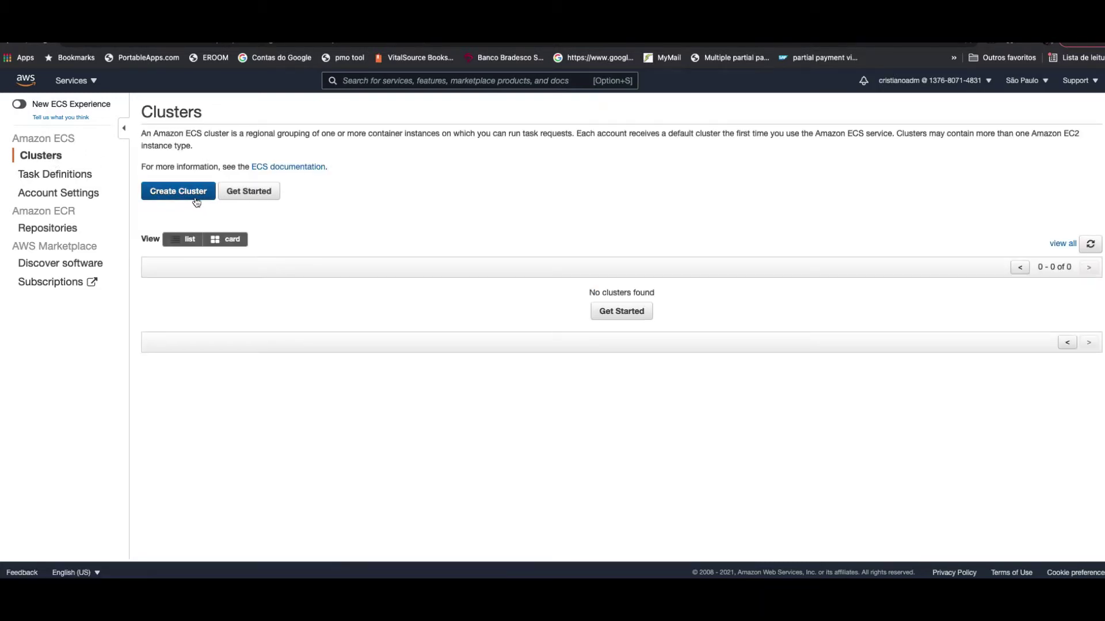
left_click(194, 198)
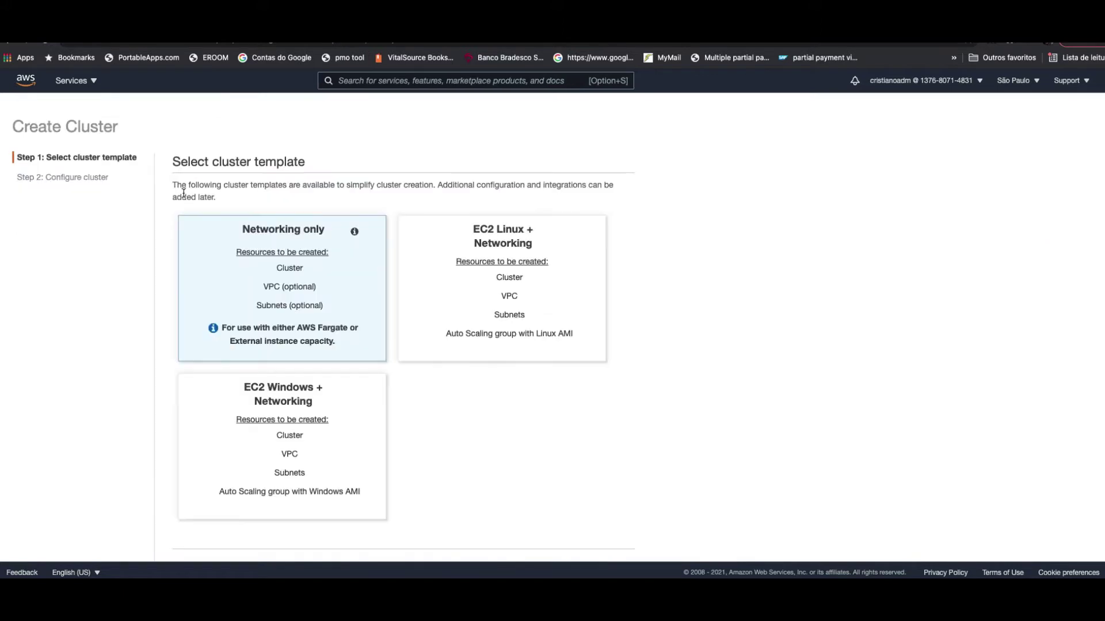
scroll(326, 278, "down", 2)
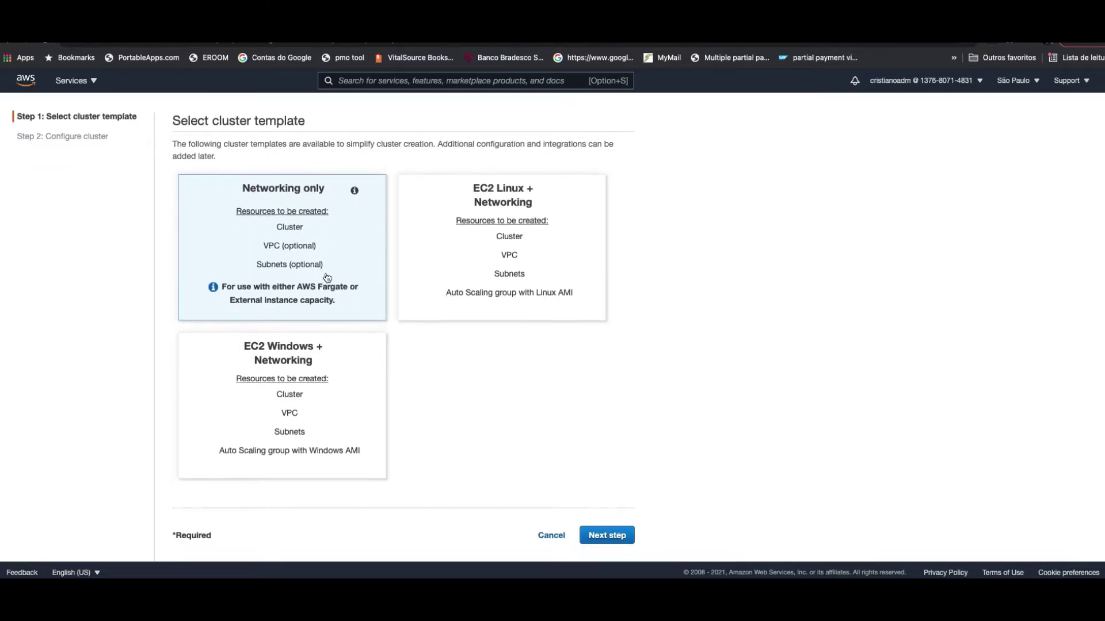
left_click(619, 541)
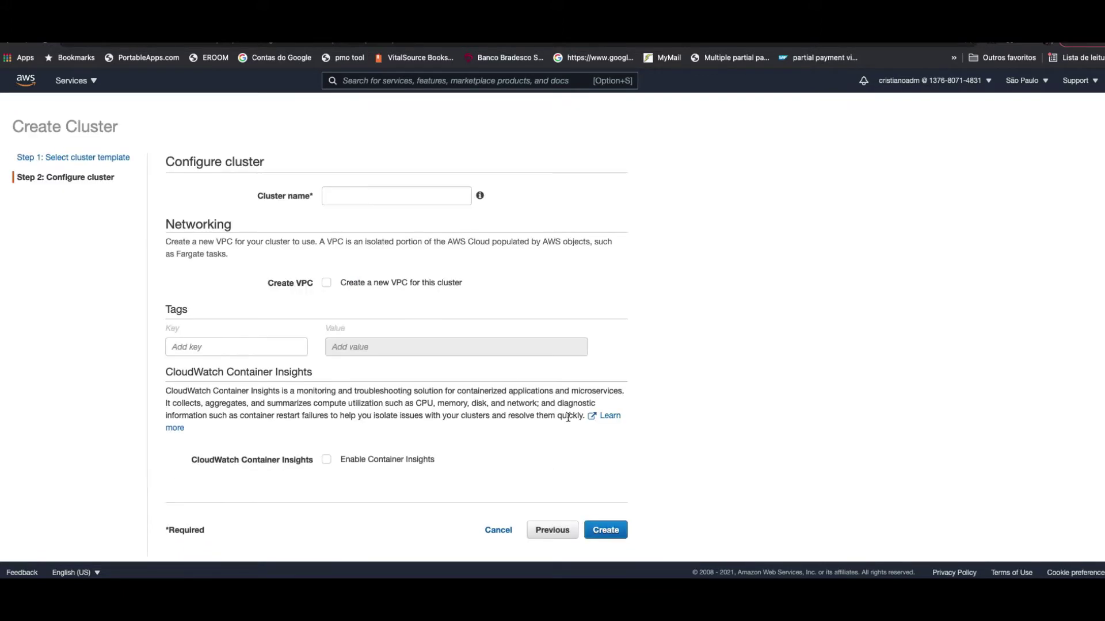
left_click(369, 200)
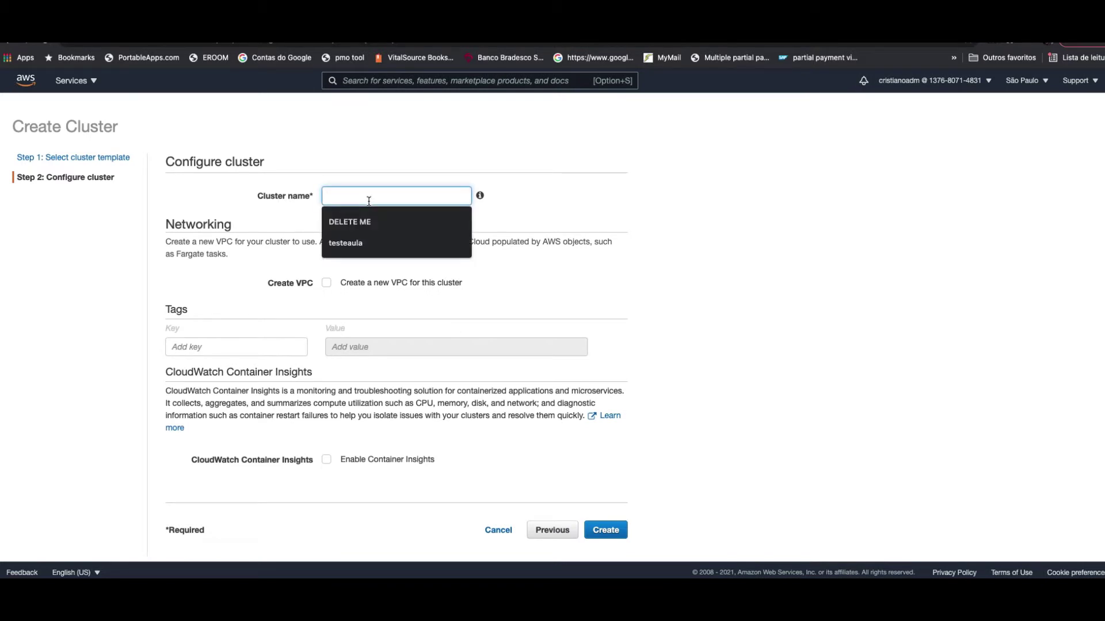
type("fa")
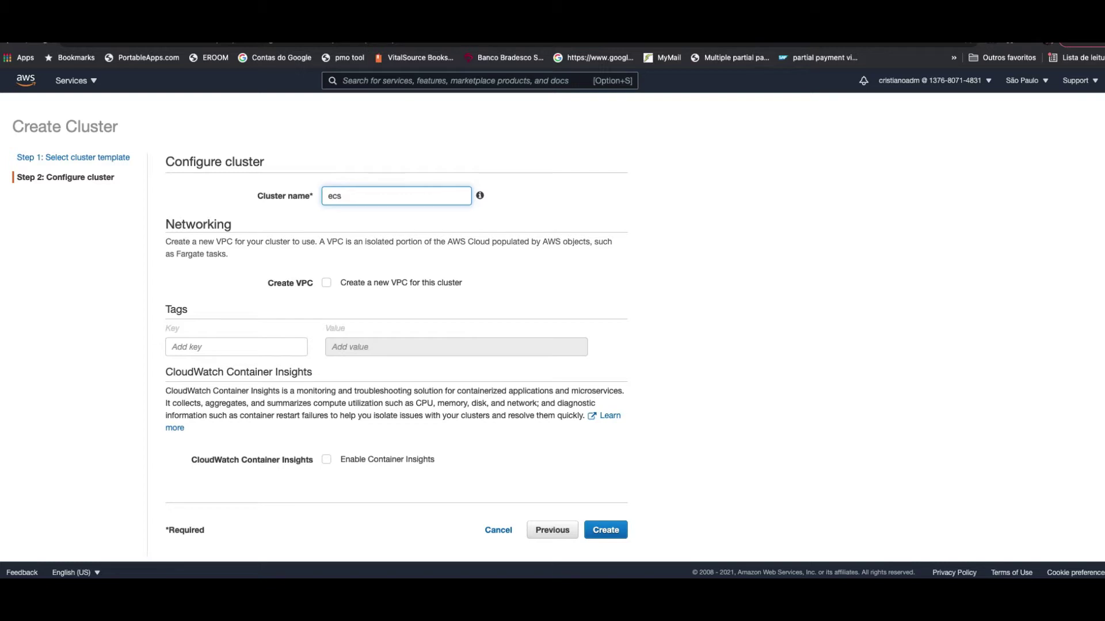
key("BackSpace")
key("BackSpace")
left_click(606, 538)
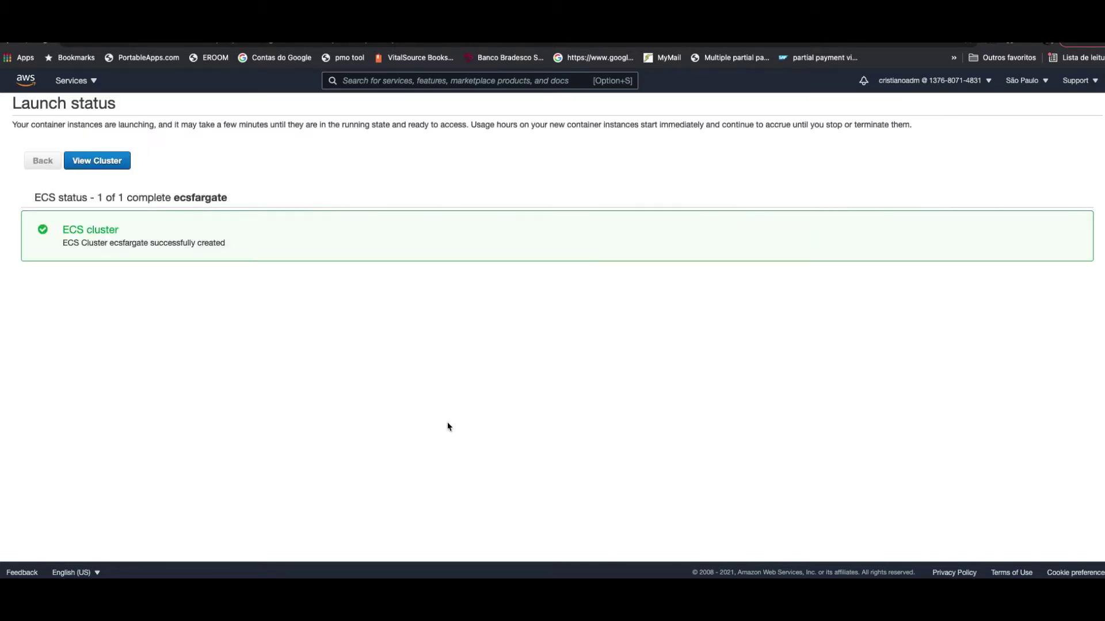
- Start creating a service in the ecsfargate cluster with the FARGATE launch type
left_click(92, 161)
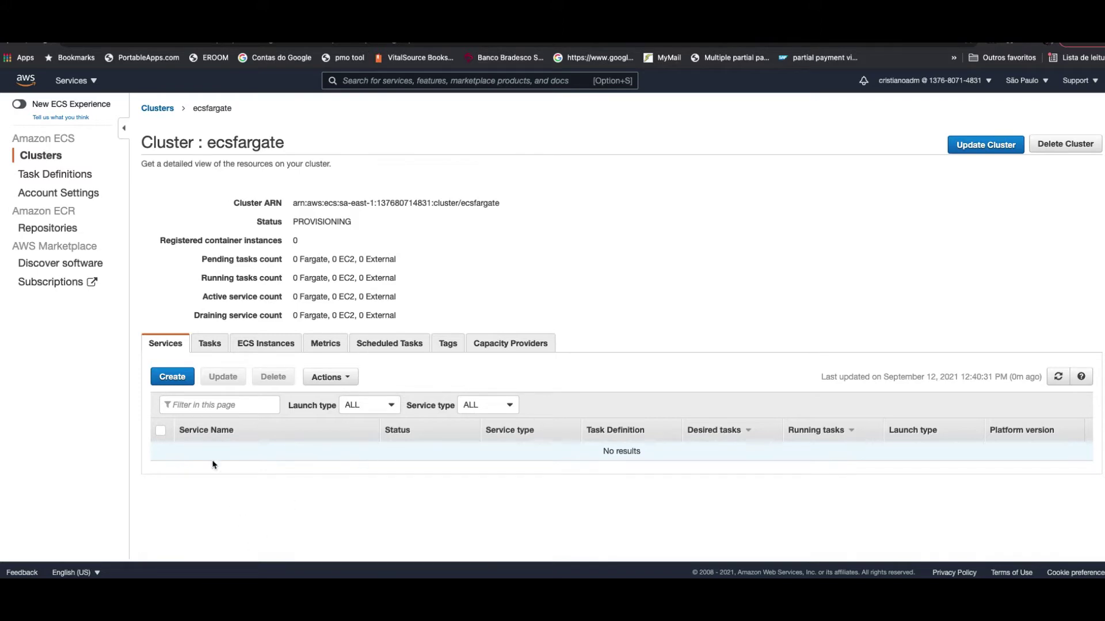
left_click(177, 381)
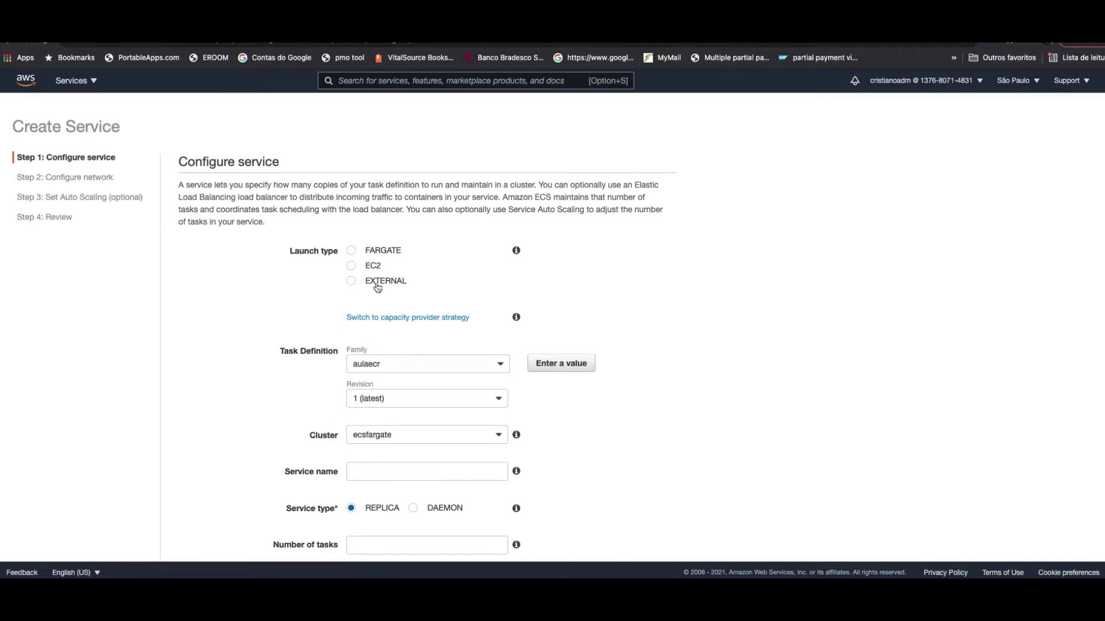
left_click(373, 256)
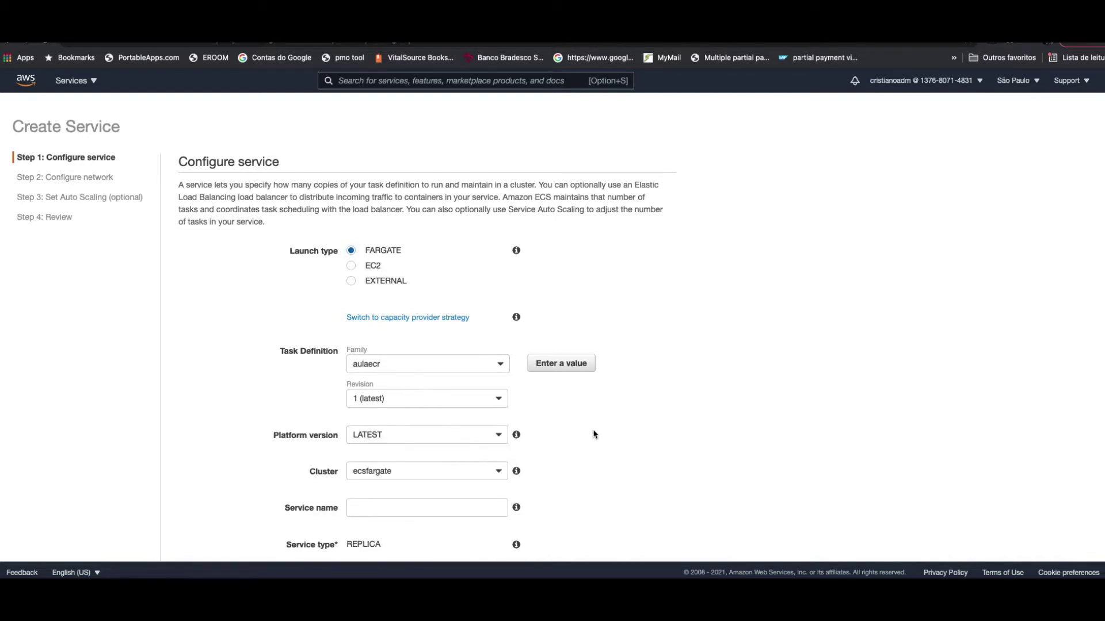
- Name the service cicdteste and set its number of tasks to 2
scroll(594, 434, "down", 1)
scroll(595, 433, "down", 6)
mouse_move(585, 423)
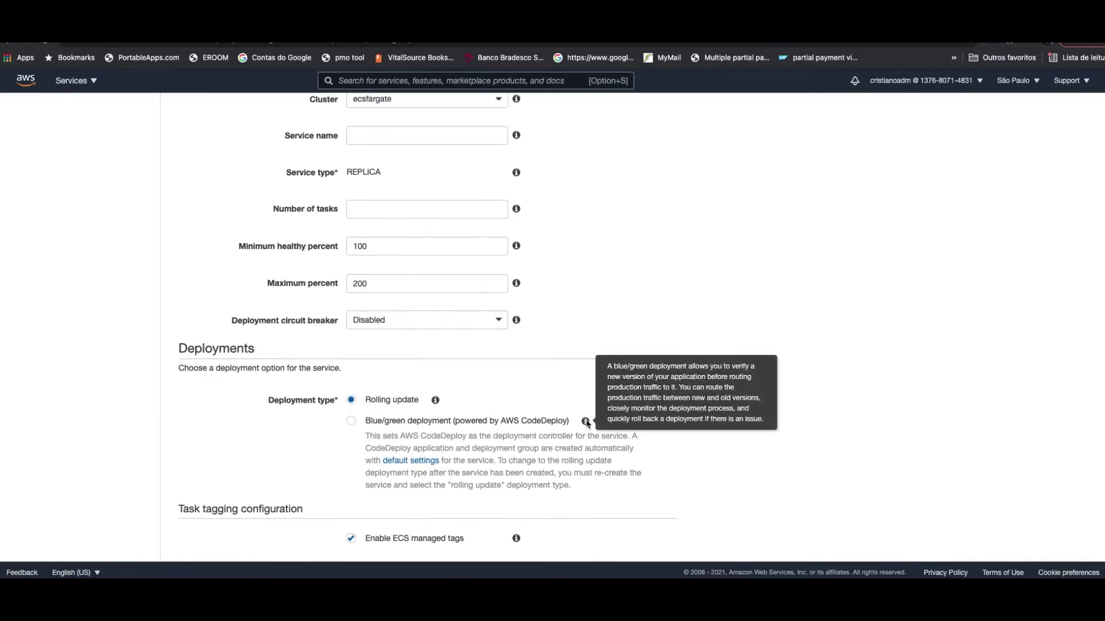
scroll(585, 423, "up", 2)
left_click(372, 238)
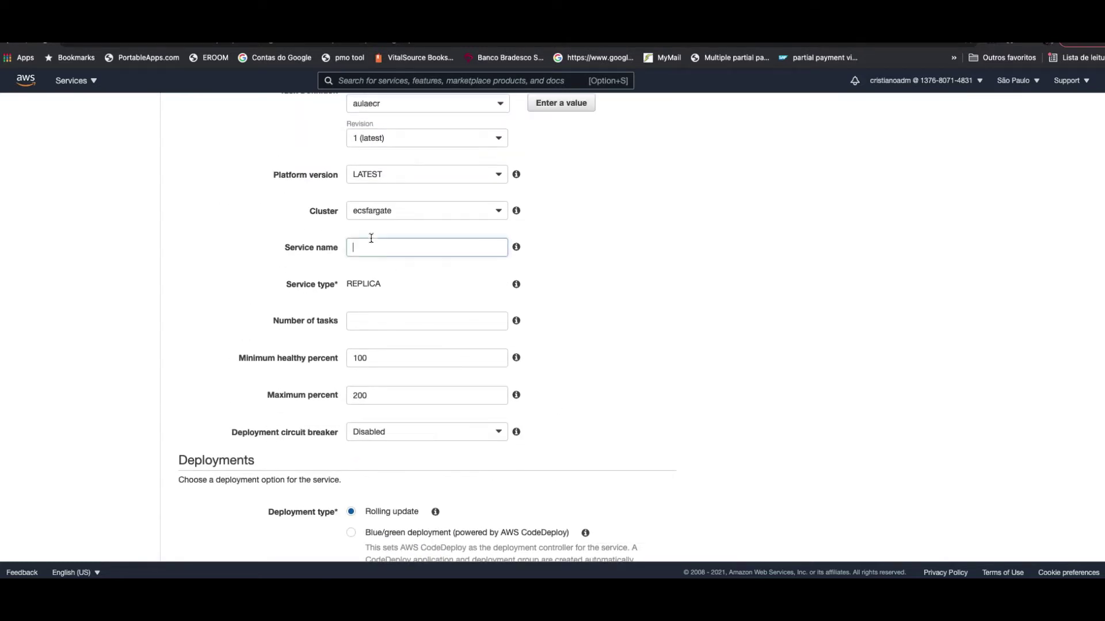
type("cicdteste")
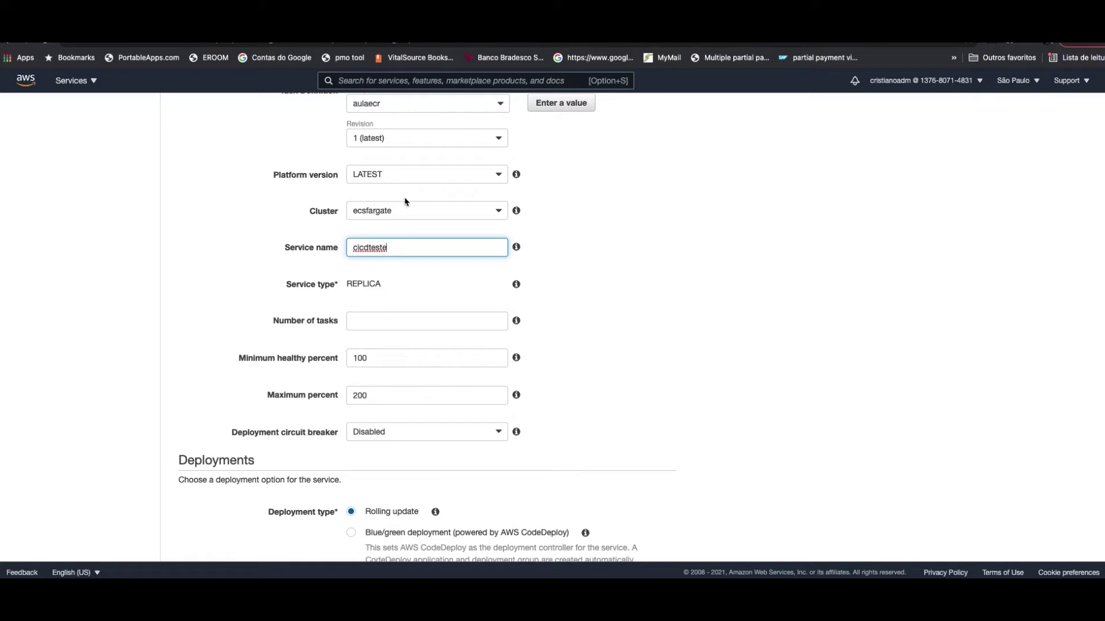
left_click(436, 326)
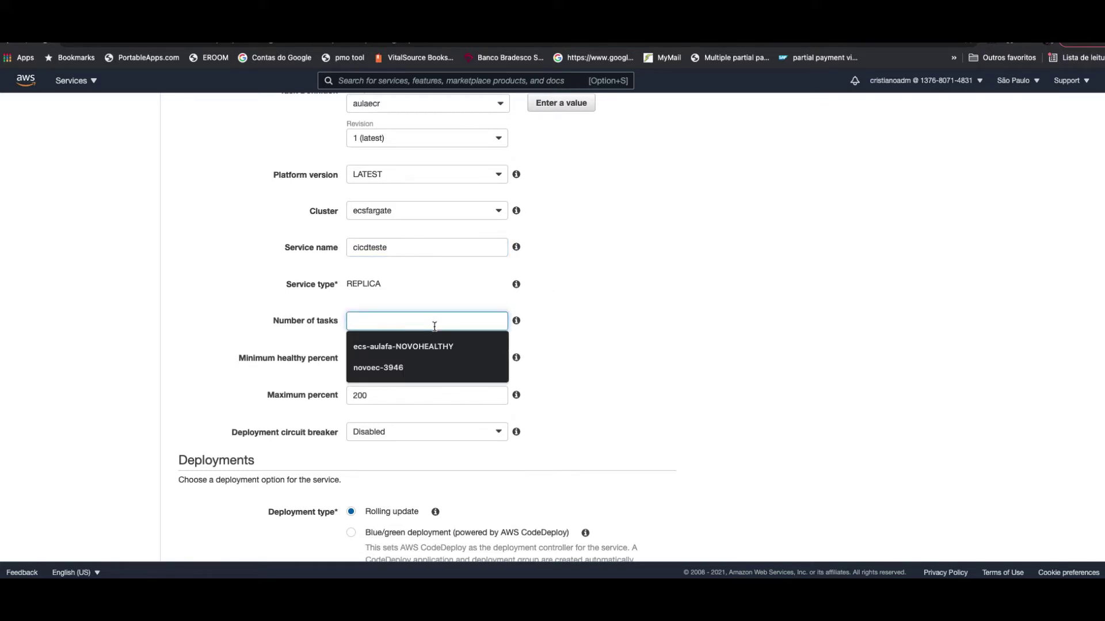
type("2")
- Review the healthy percent limits, keep the Rolling update deployment type, and continue to the network configuration
left_click(652, 368)
left_click_drag(368, 358, 353, 358)
left_click_drag(377, 394, 346, 395)
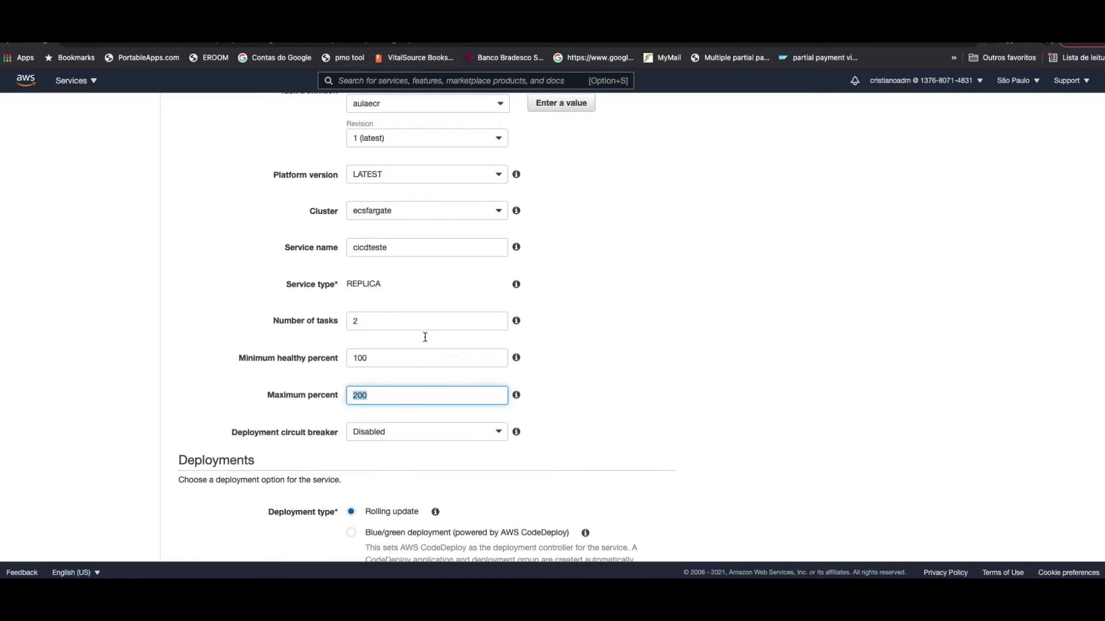
scroll(587, 383, "down", 1)
scroll(587, 382, "down", 5)
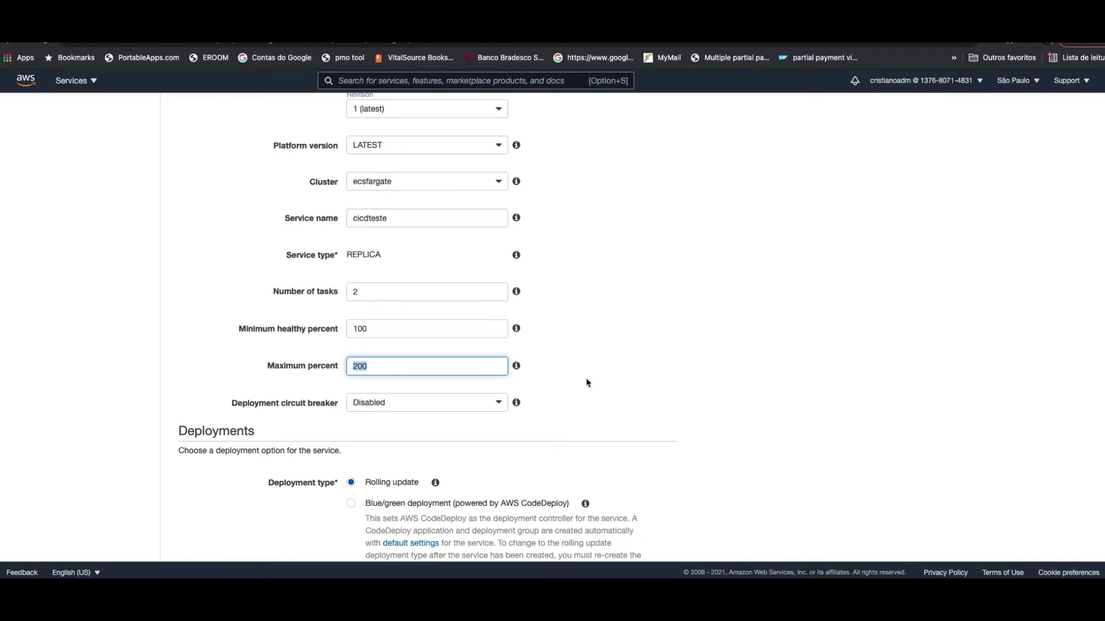
scroll(587, 379, "down", 1)
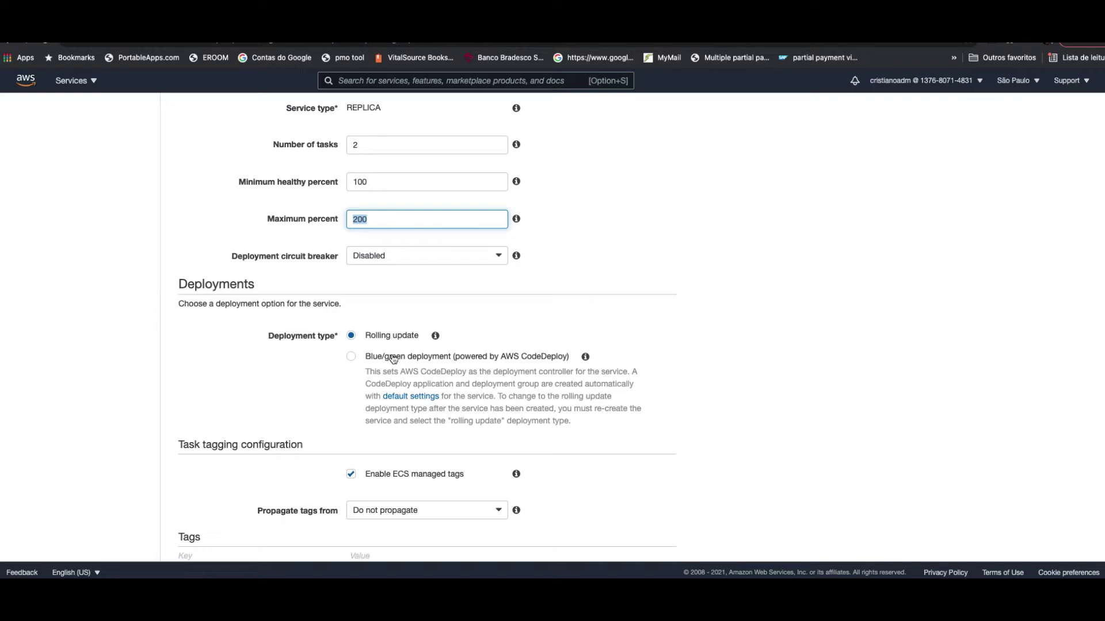
scroll(772, 417, "down", 3)
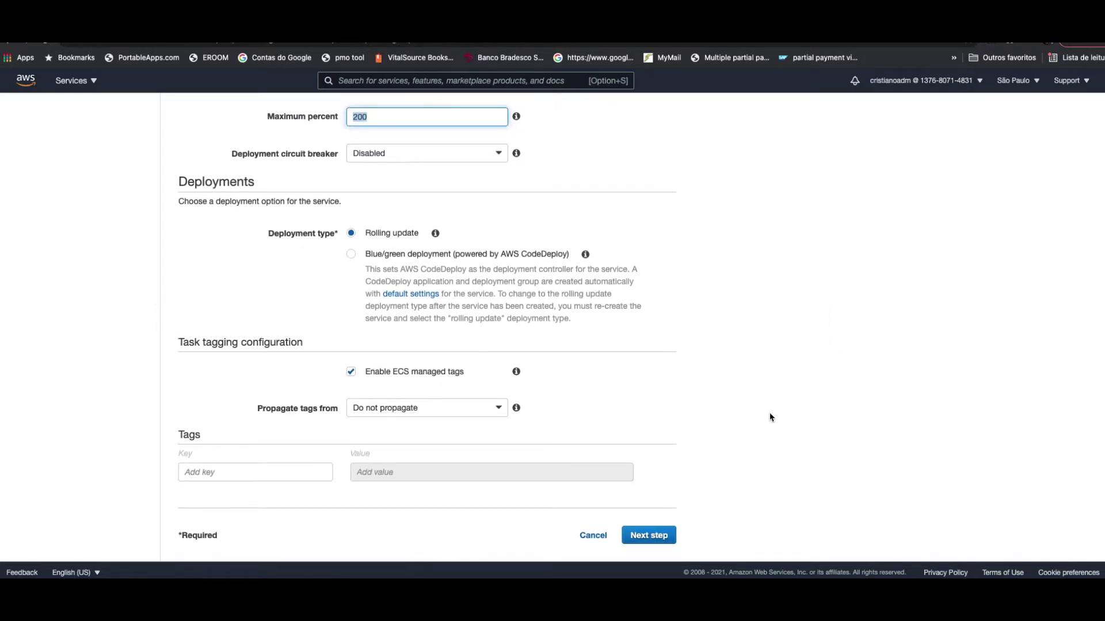
left_click(646, 545)
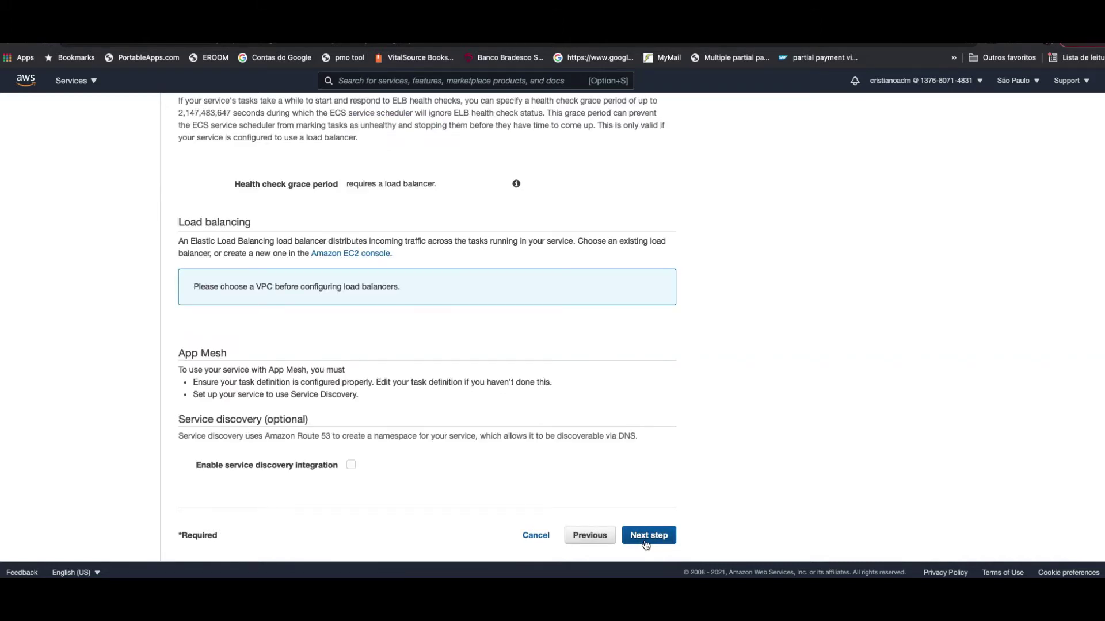
- Set the service's cluster VPC to vpc-71f2c016 (172.31.0.0/16)
scroll(631, 425, "up", 5)
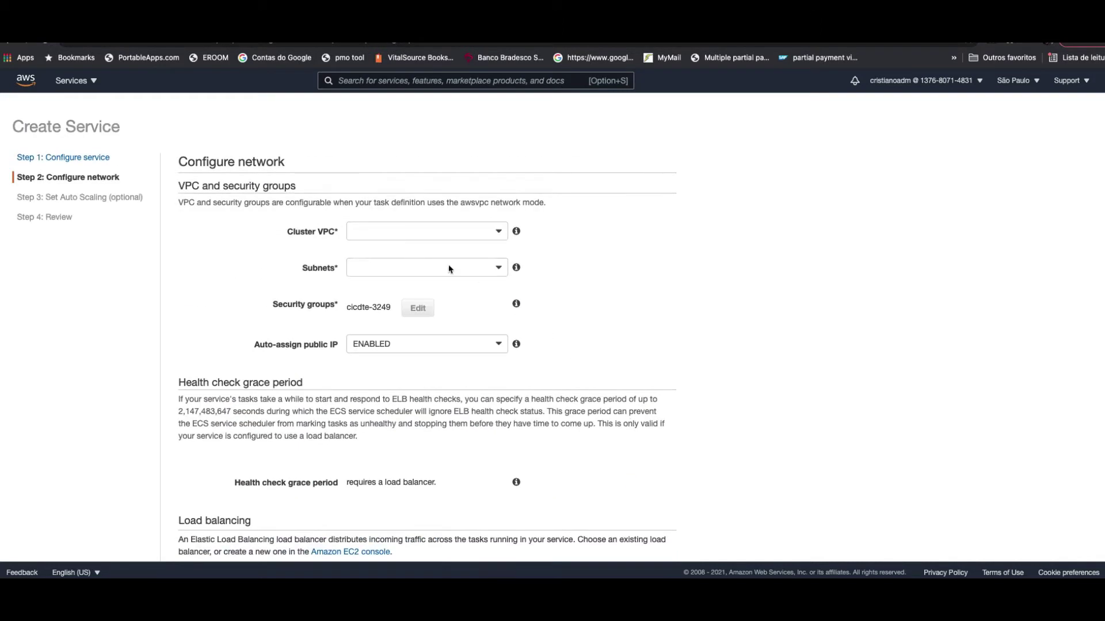
left_click(426, 233)
left_click(426, 248)
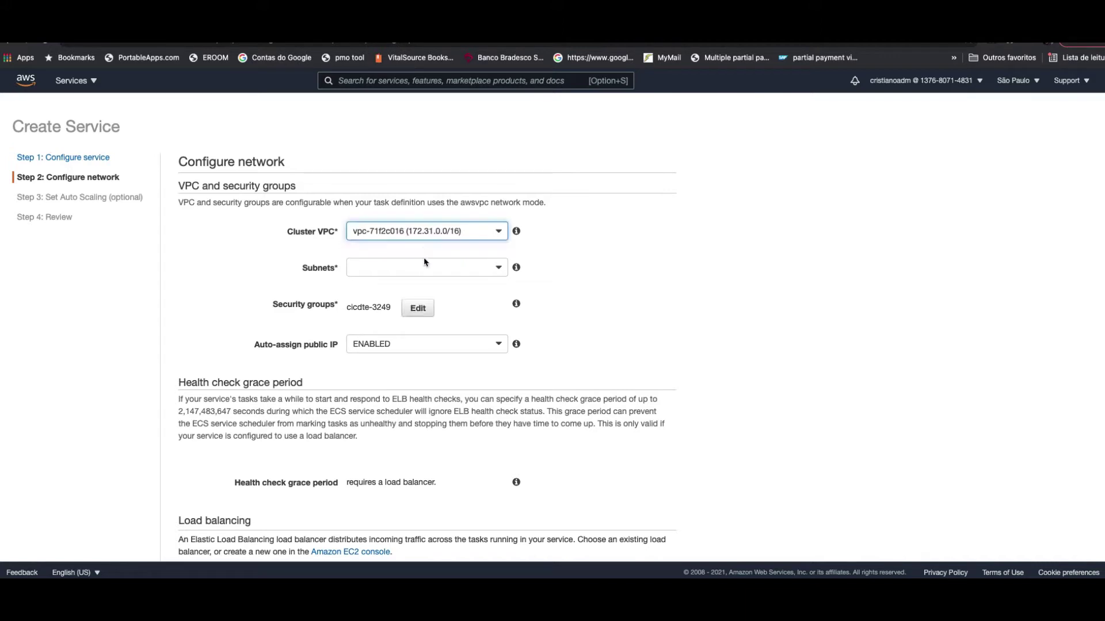
- Add the three subnets in sa-east-1a, sa-east-1b and sa-east-1c to the service
left_click(426, 262)
left_click(425, 282)
left_click(433, 331)
left_click(427, 395)
left_click(425, 371)
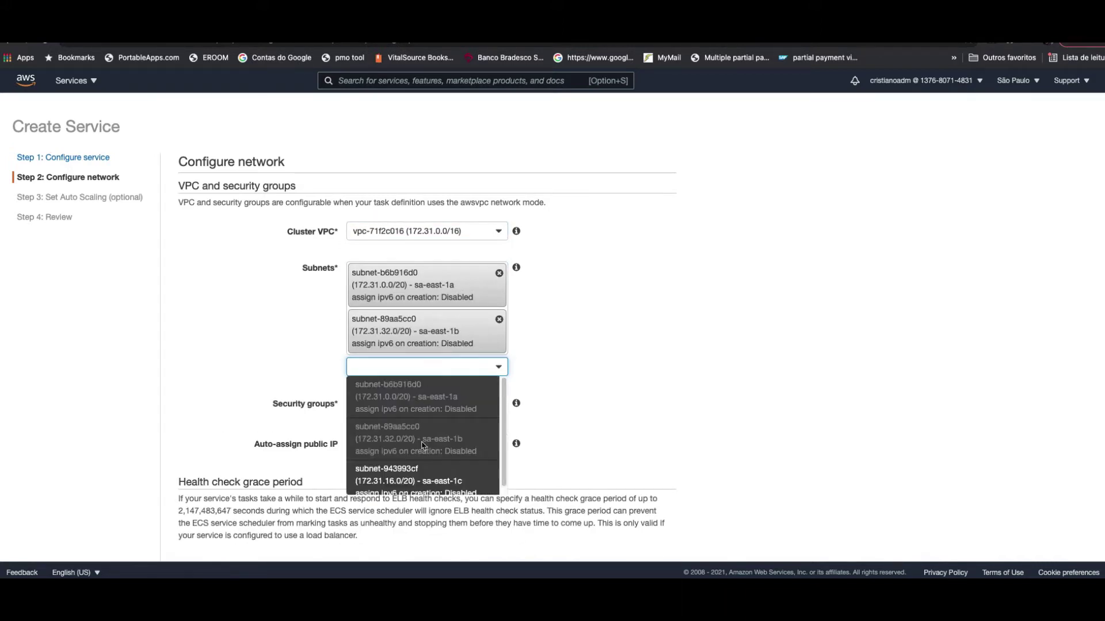
left_click(419, 482)
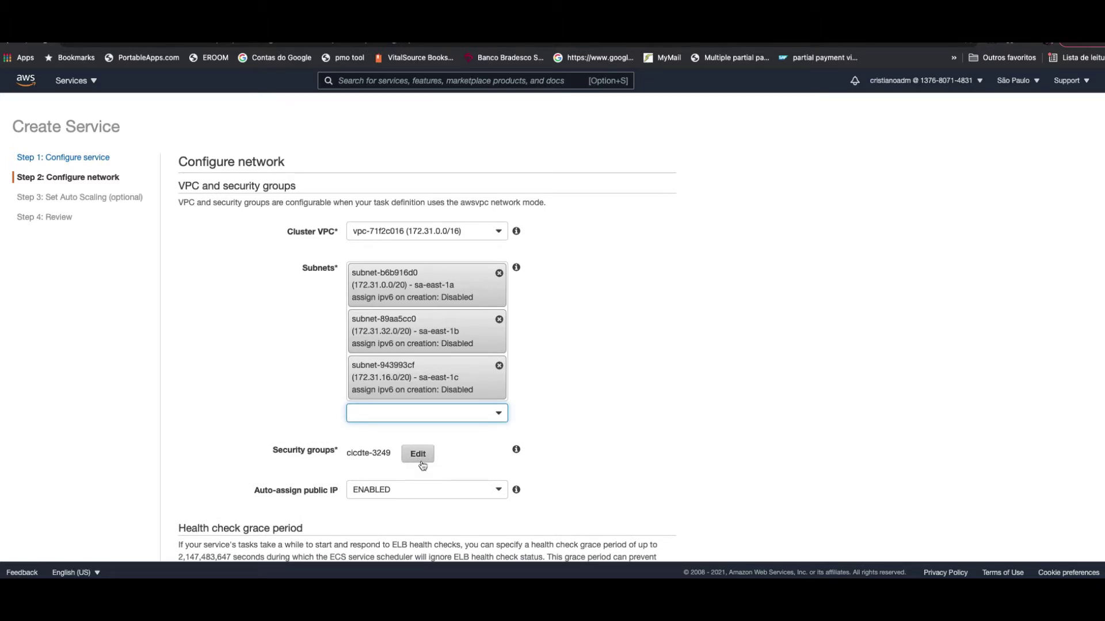
- Change the new security group's inbound rule to Custom TCP on port 8000 and save the security group
left_click(420, 464)
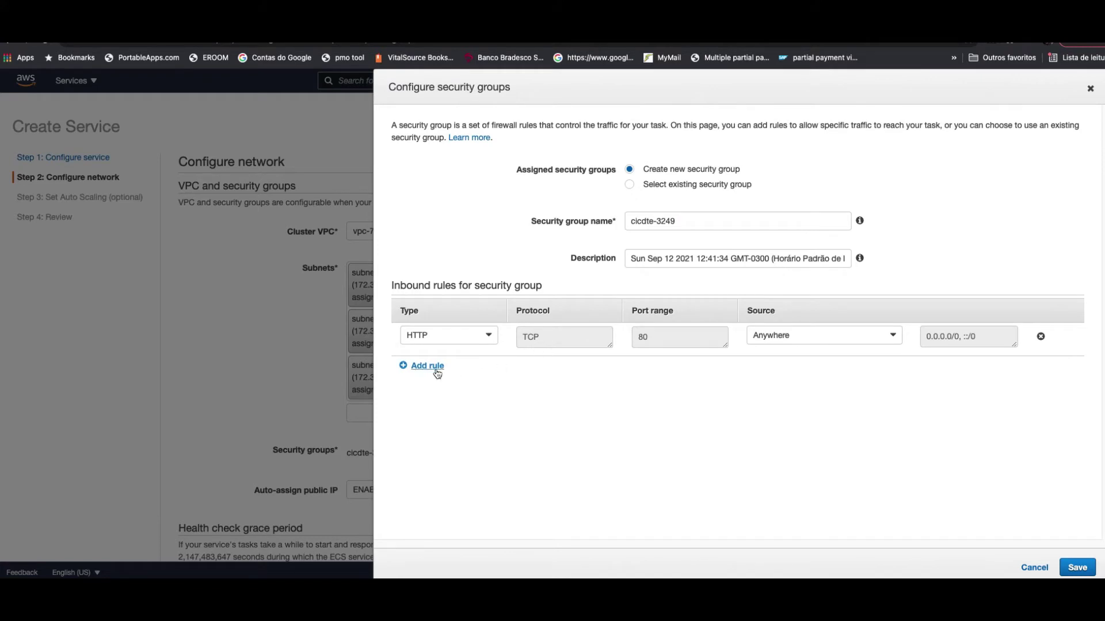
left_click(489, 336)
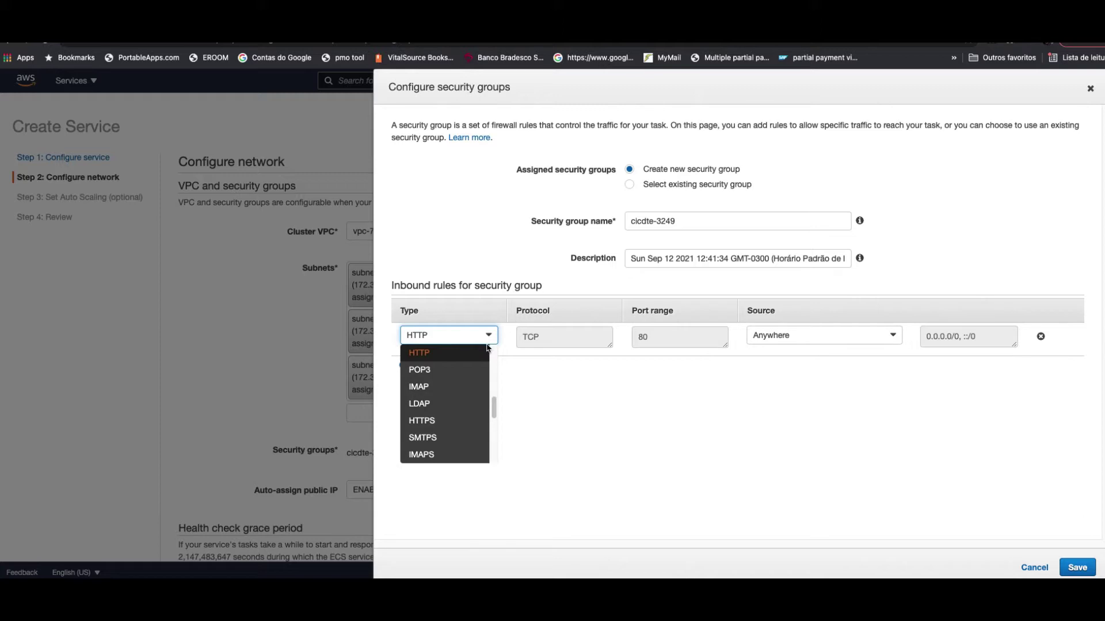
scroll(481, 405, "down", 3)
scroll(482, 405, "up", 5)
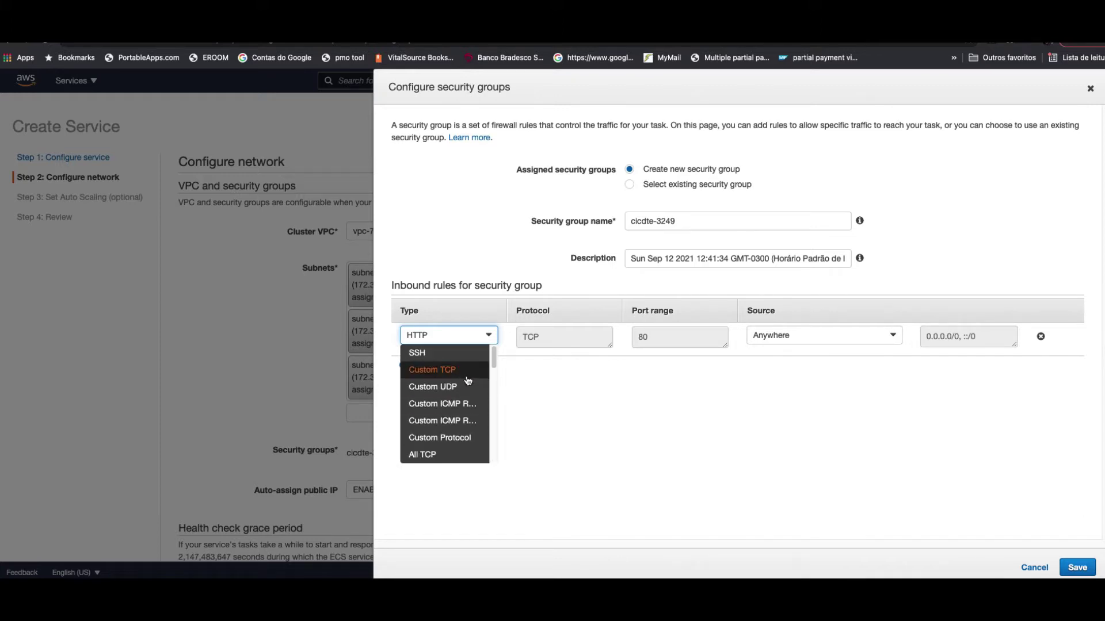
left_click(467, 377)
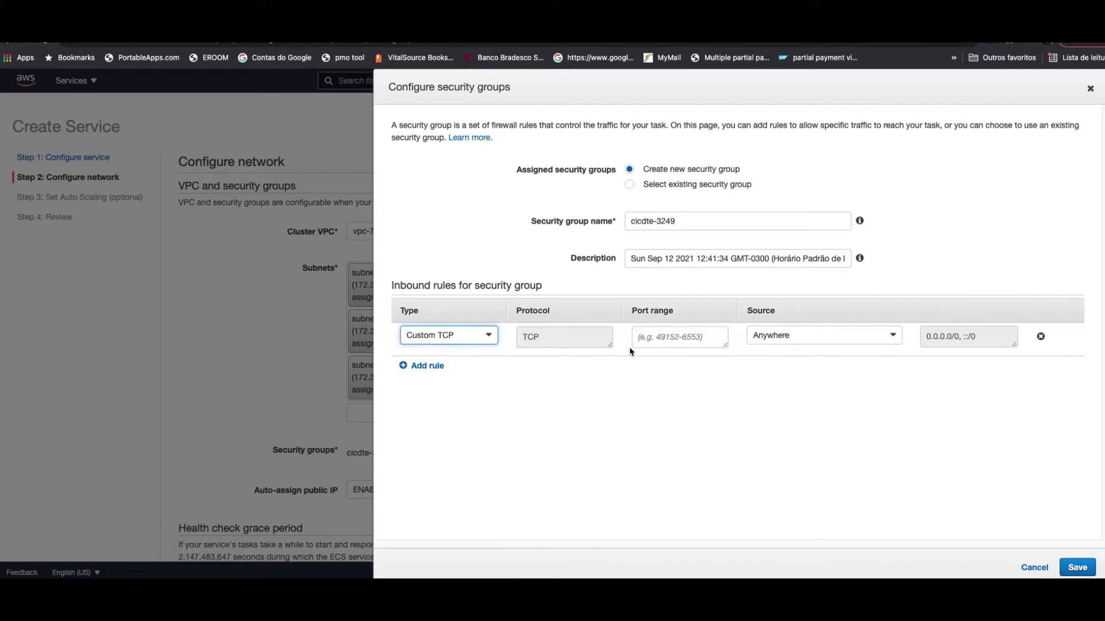
left_click(654, 343)
type("8000")
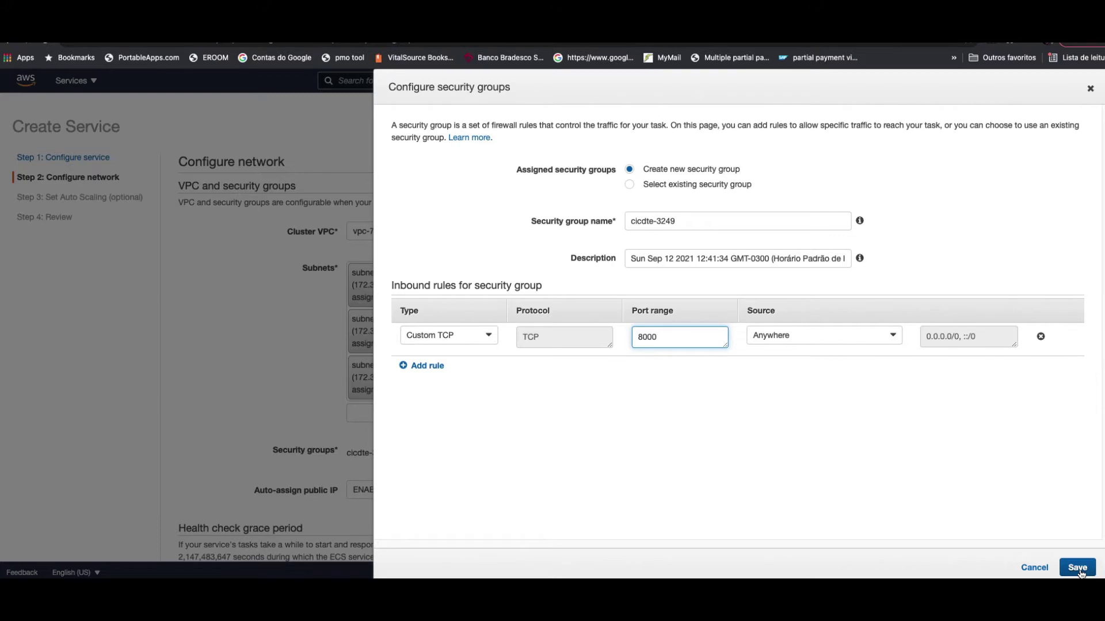
left_click(1080, 572)
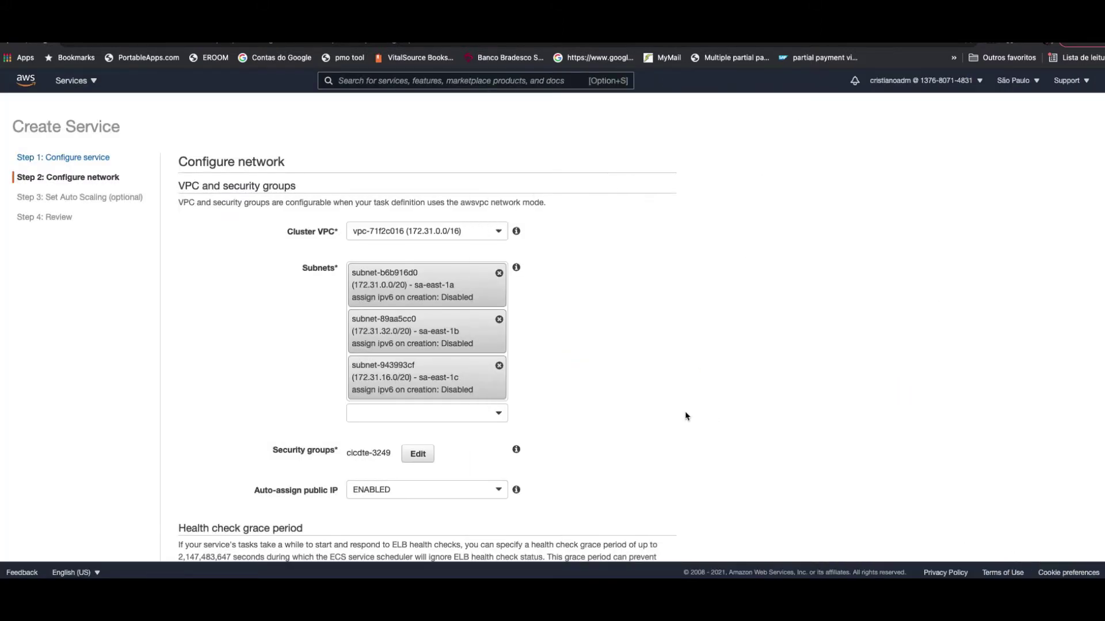
- Keep public IP auto-assignment enabled and the load balancer type at None, and continue to the auto scaling settings
scroll(685, 416, "down", 1)
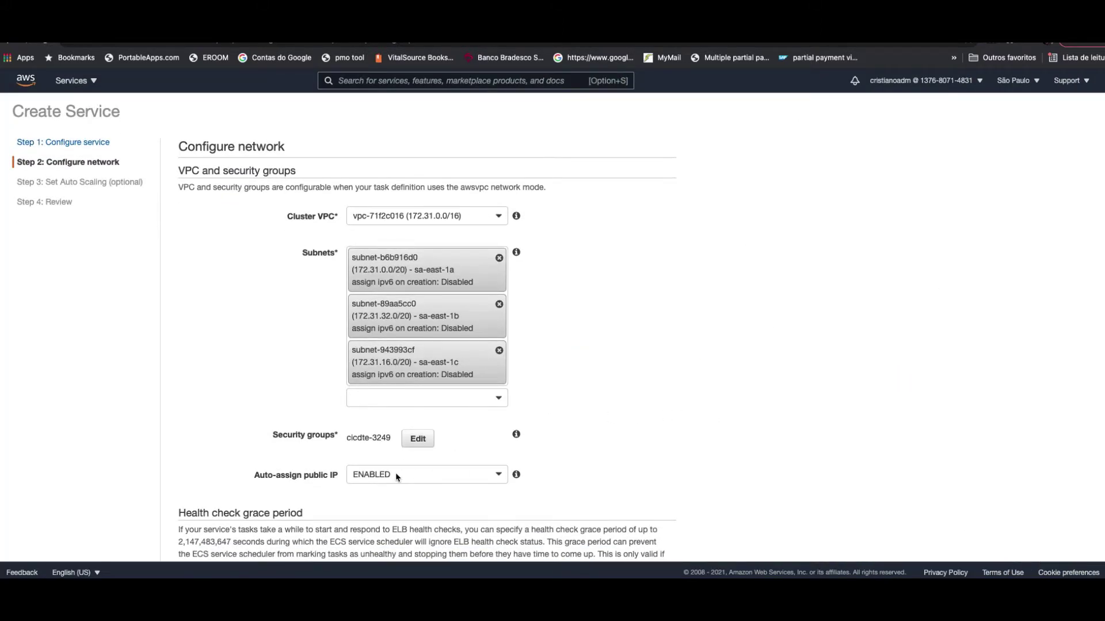
scroll(572, 474, "down", 8)
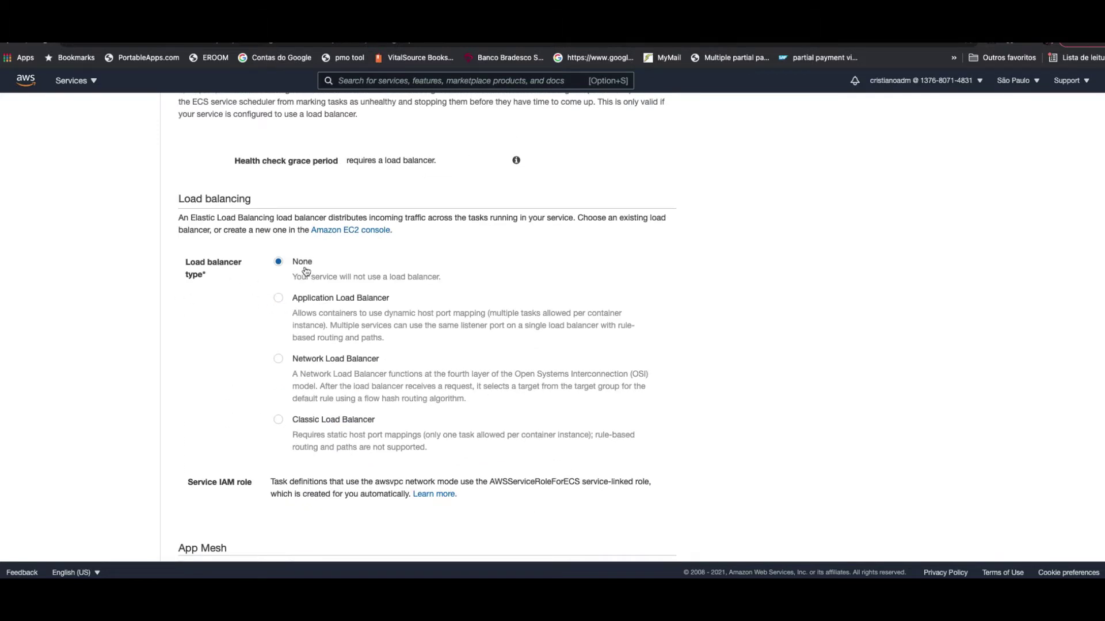
scroll(752, 333, "down", 3)
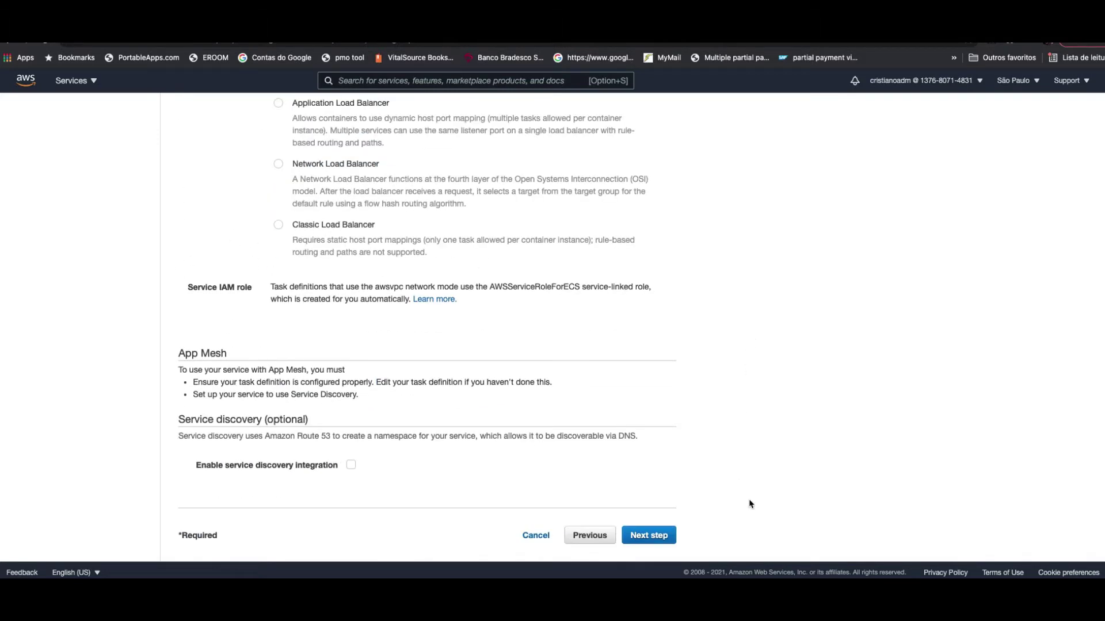
left_click(648, 540)
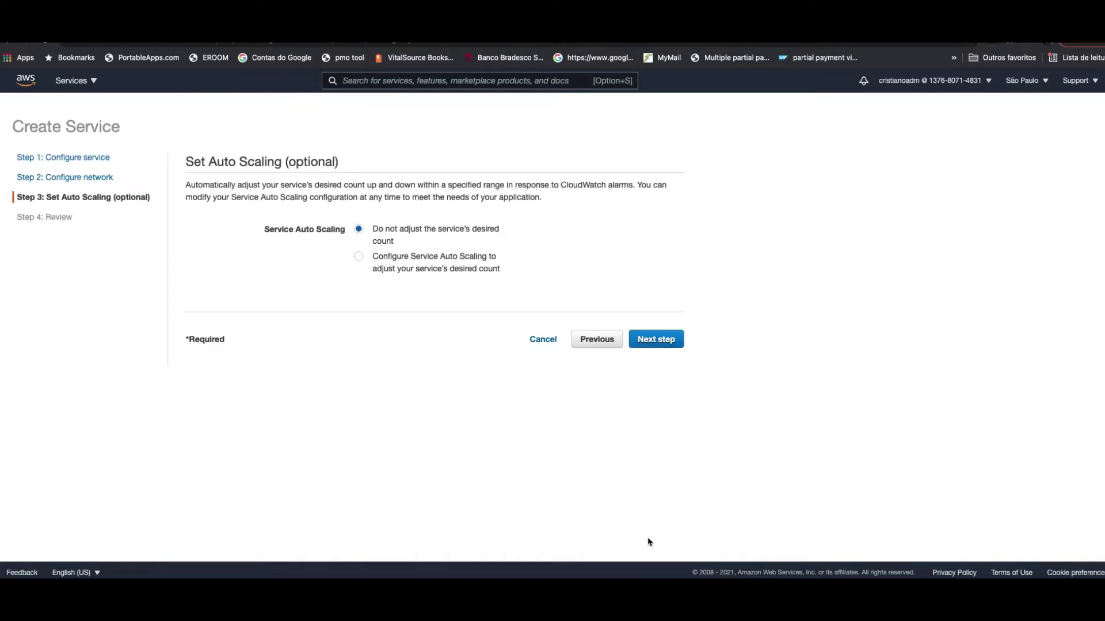
- Keep the service's desired count without auto scaling, review the configuration and create the service
left_click(654, 340)
scroll(765, 368, "down", 5)
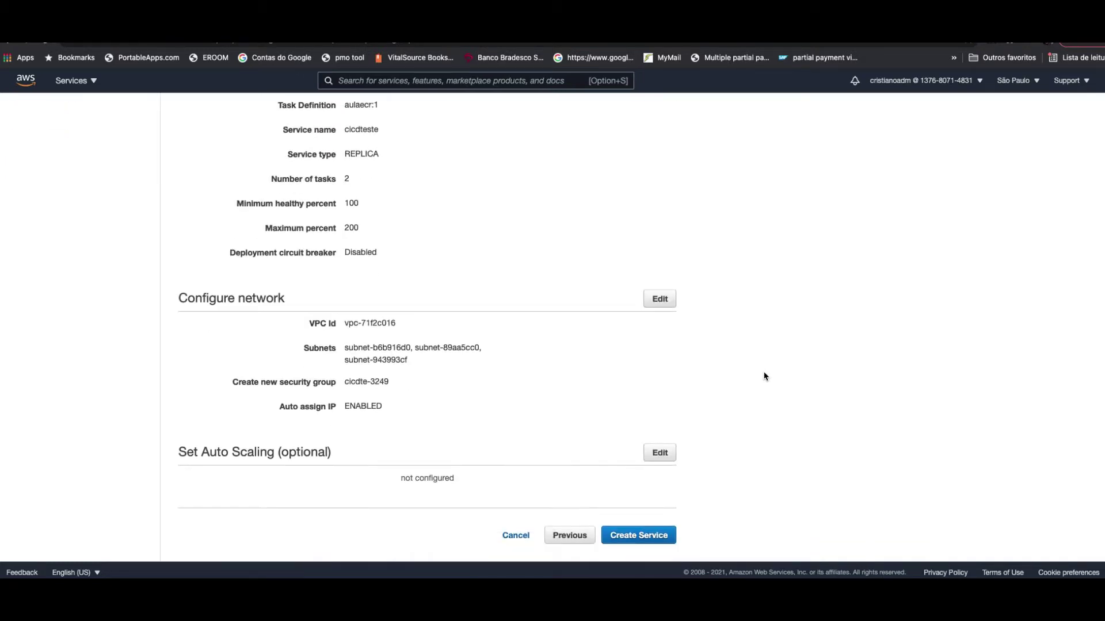
left_click(657, 541)
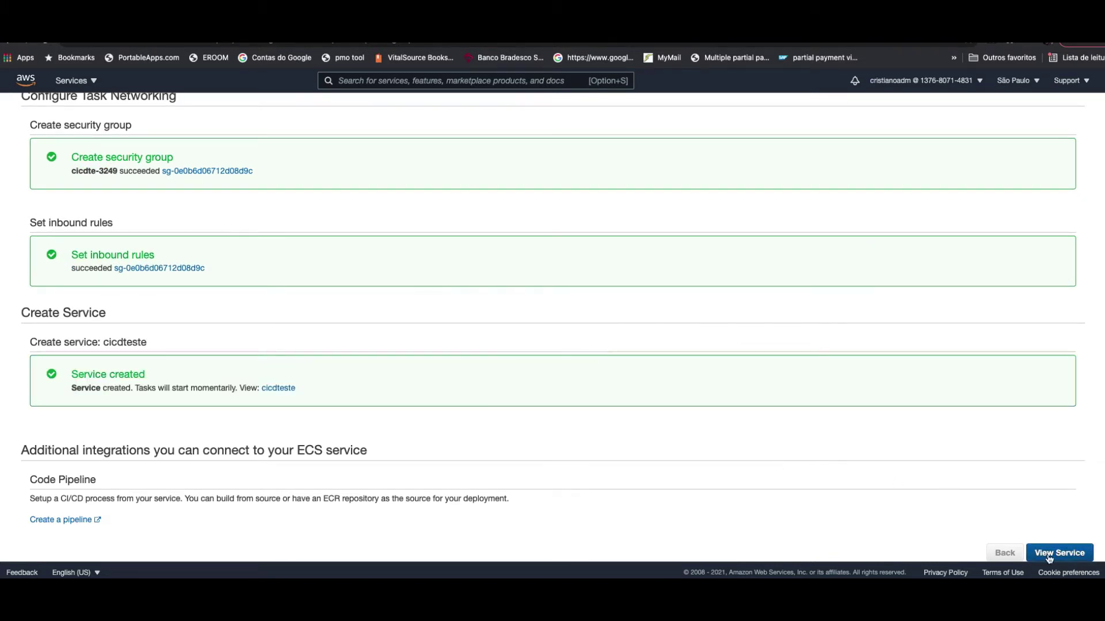
- View the created cicdteste service, open the second task in its list and copy that task's public IP
left_click(1049, 556)
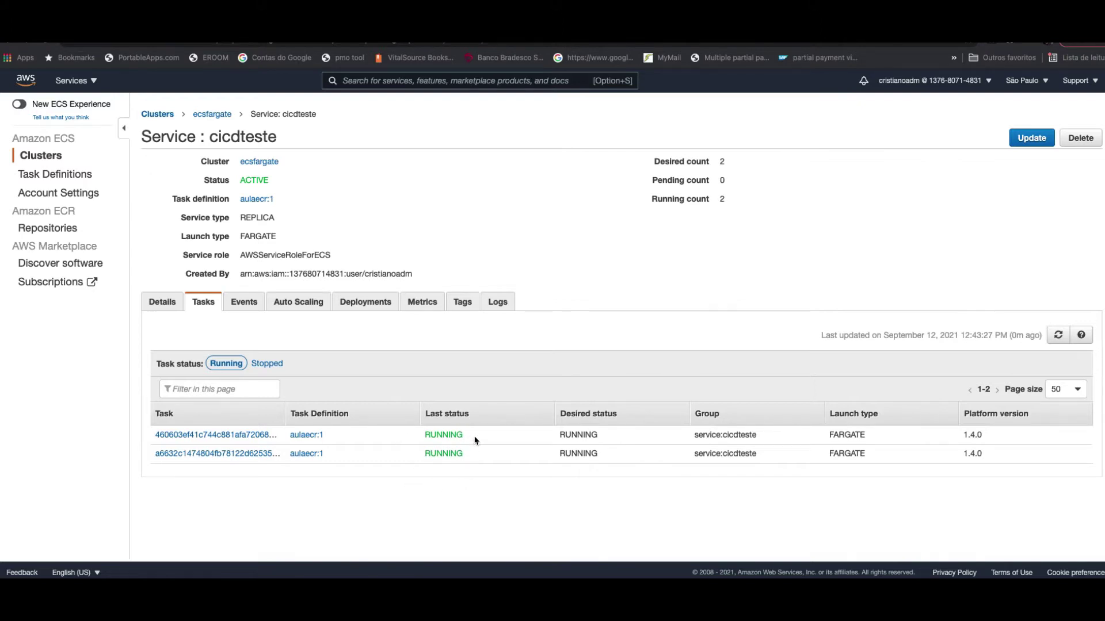
left_click(223, 484)
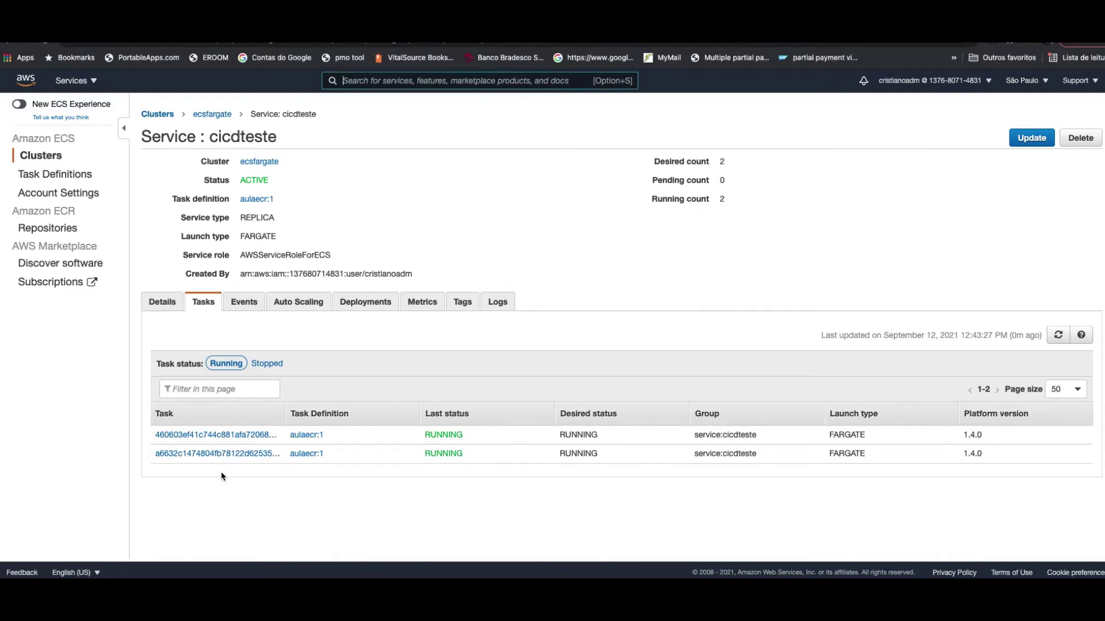
left_click(222, 456)
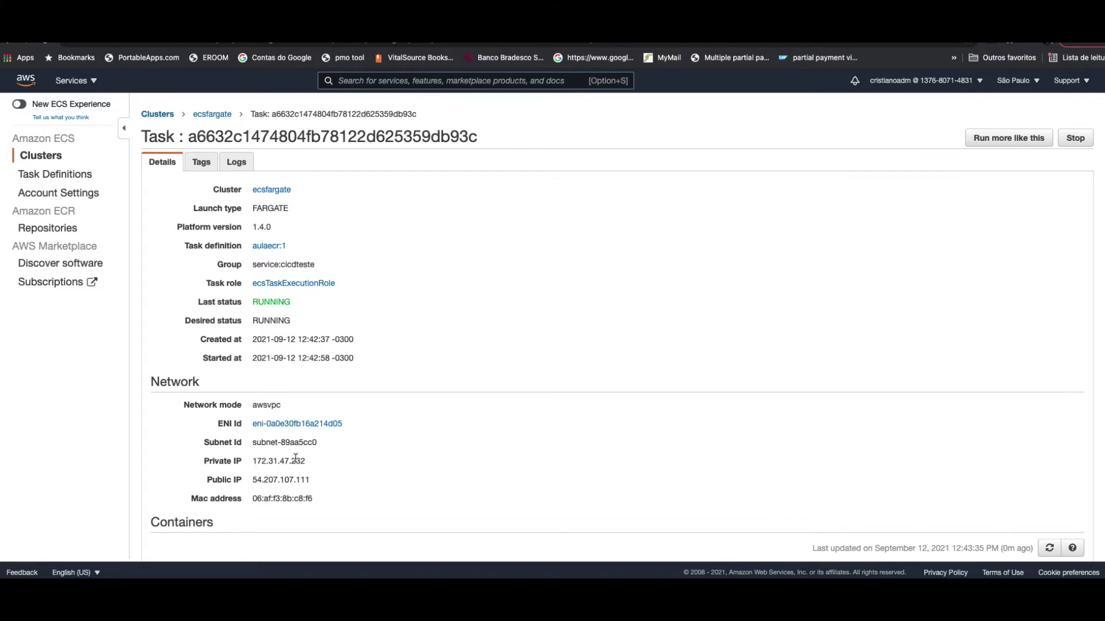
double_click(268, 483)
key("ctrl+c")
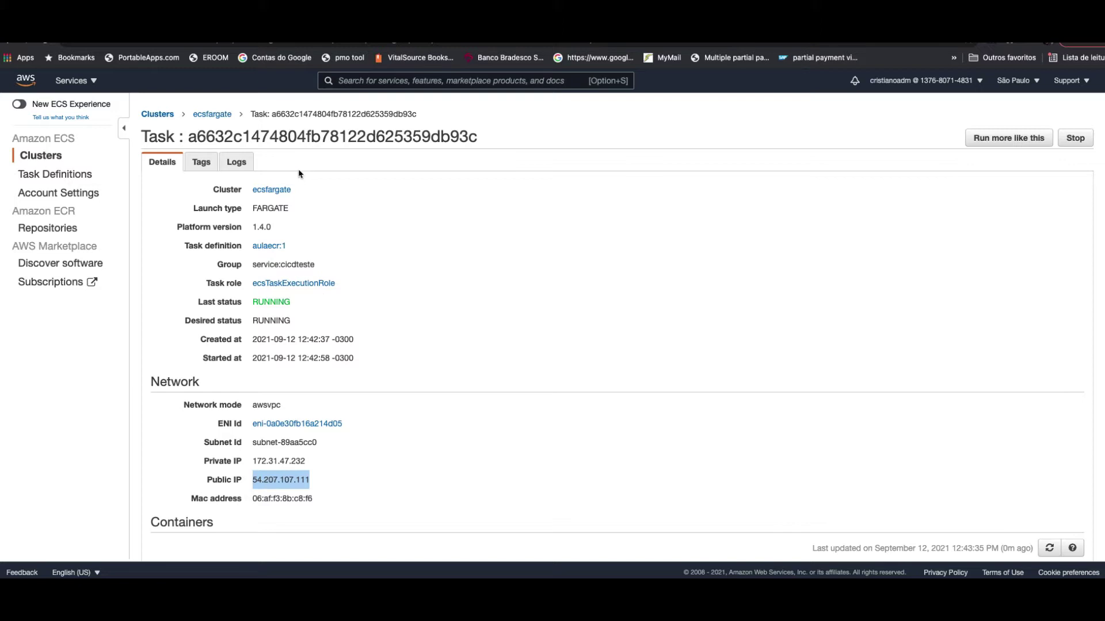
- Load the copied public IP 54.207.107.111 on port 8000 in a new browser tab
left_click(270, 25)
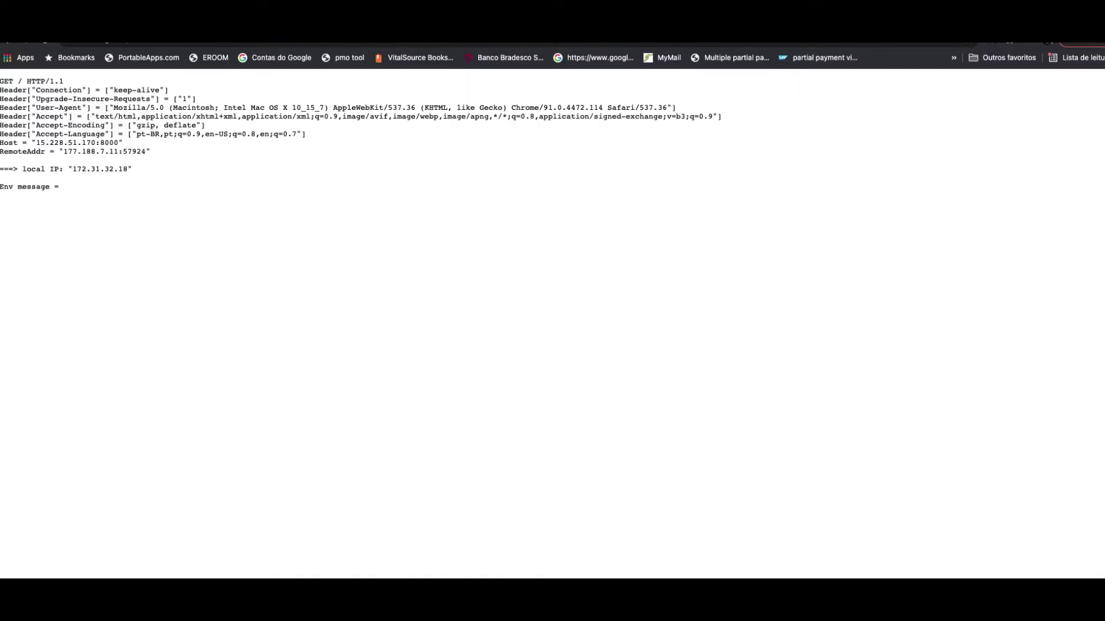
double_click(171, 41)
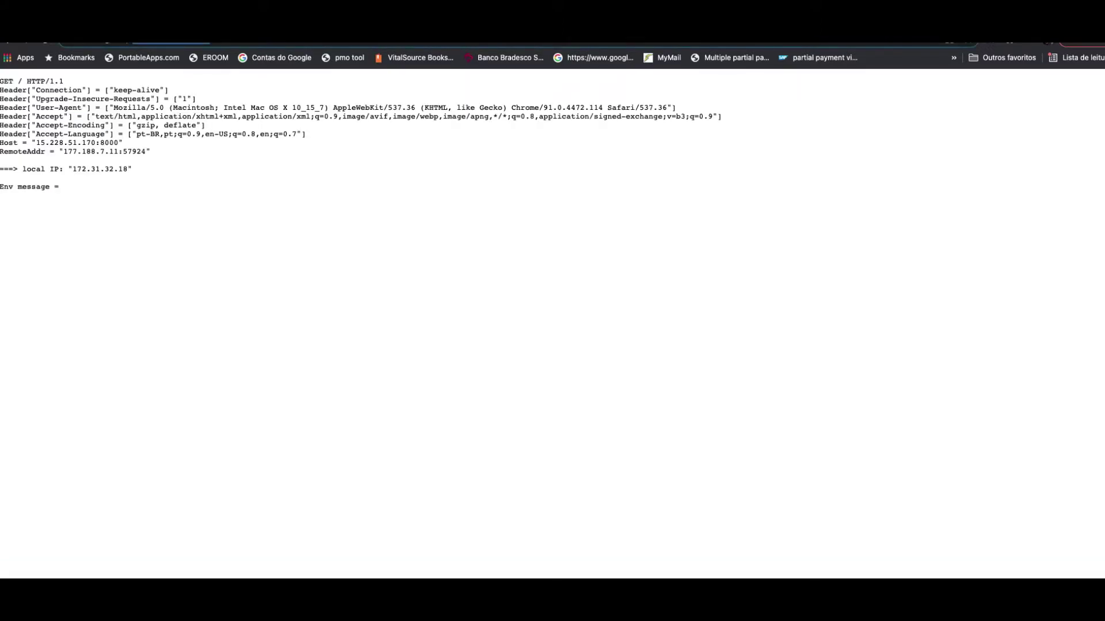
key("ctrl+Tab")
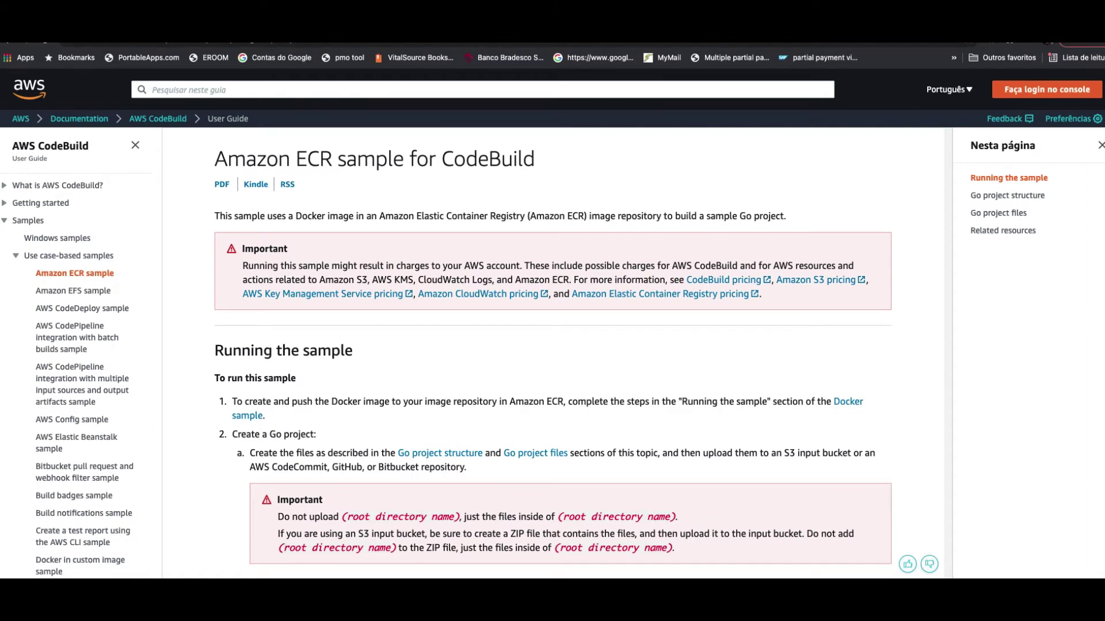
key("ctrl+t")
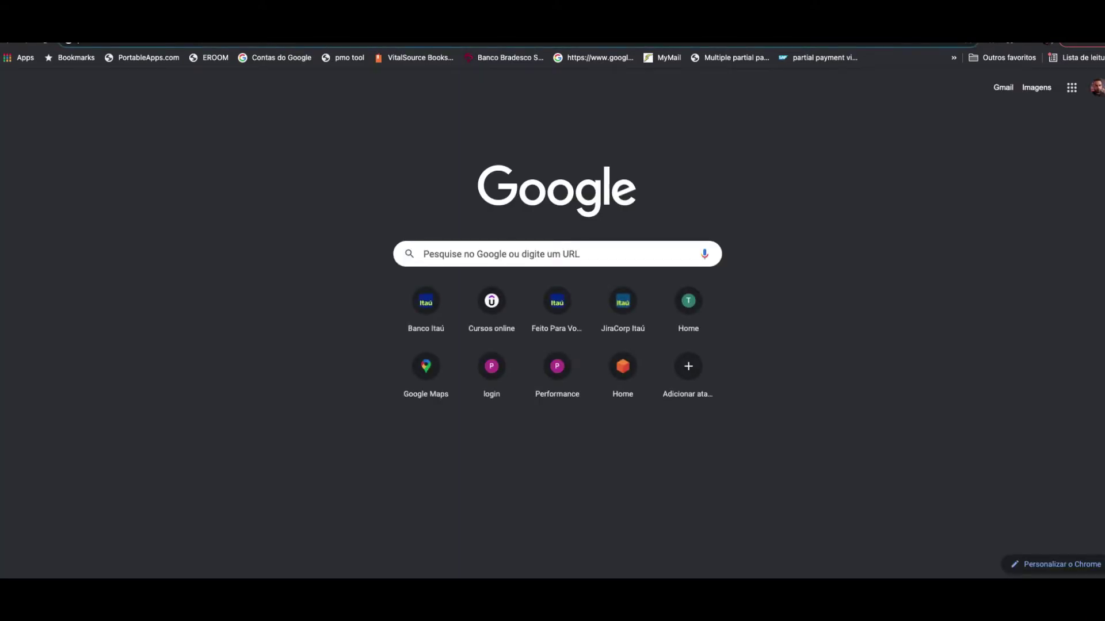
left_click(541, 41)
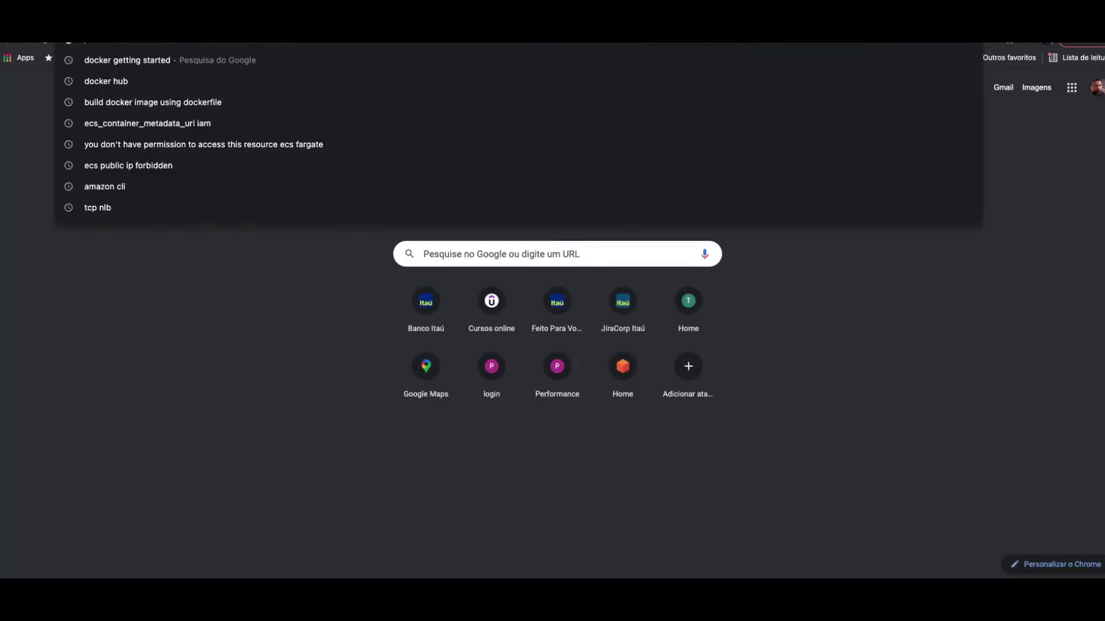
key("ctrl+v")
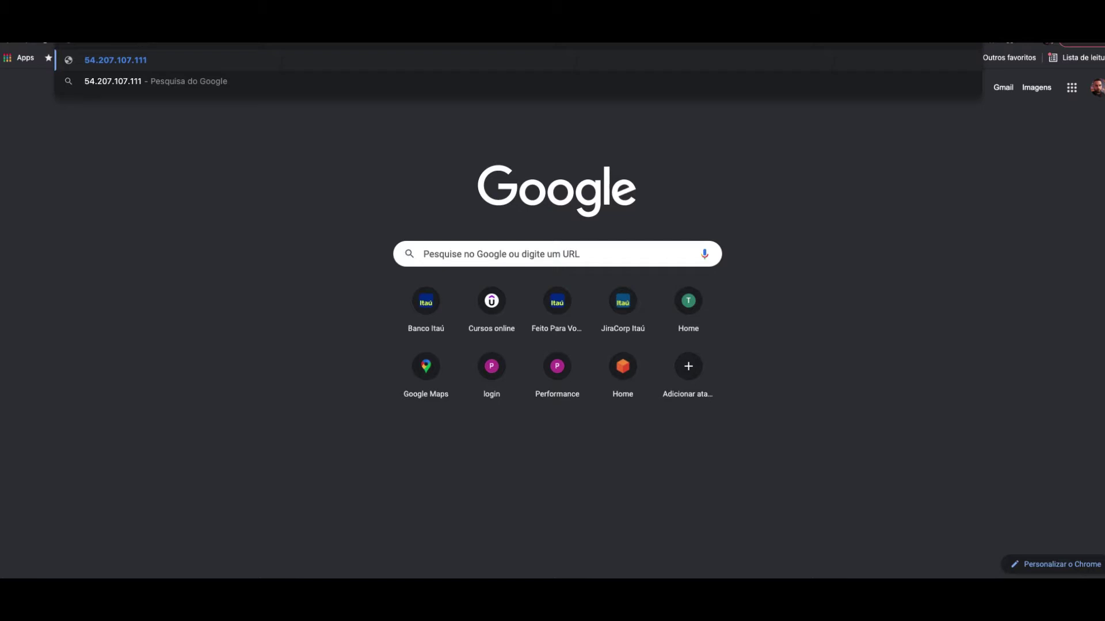
type(":8000")
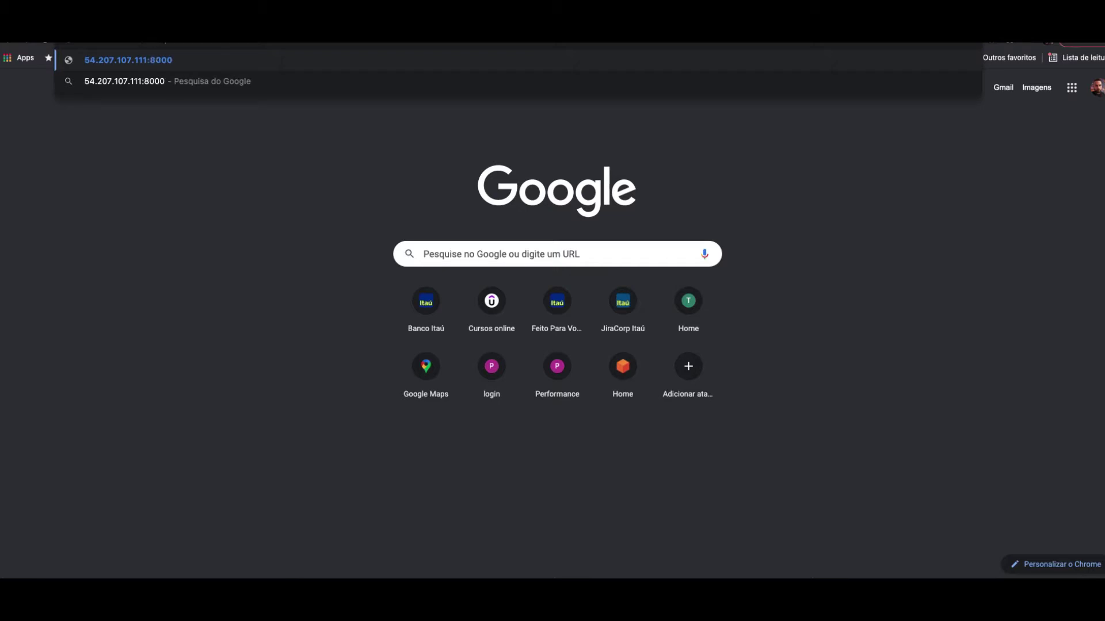
key("Return")
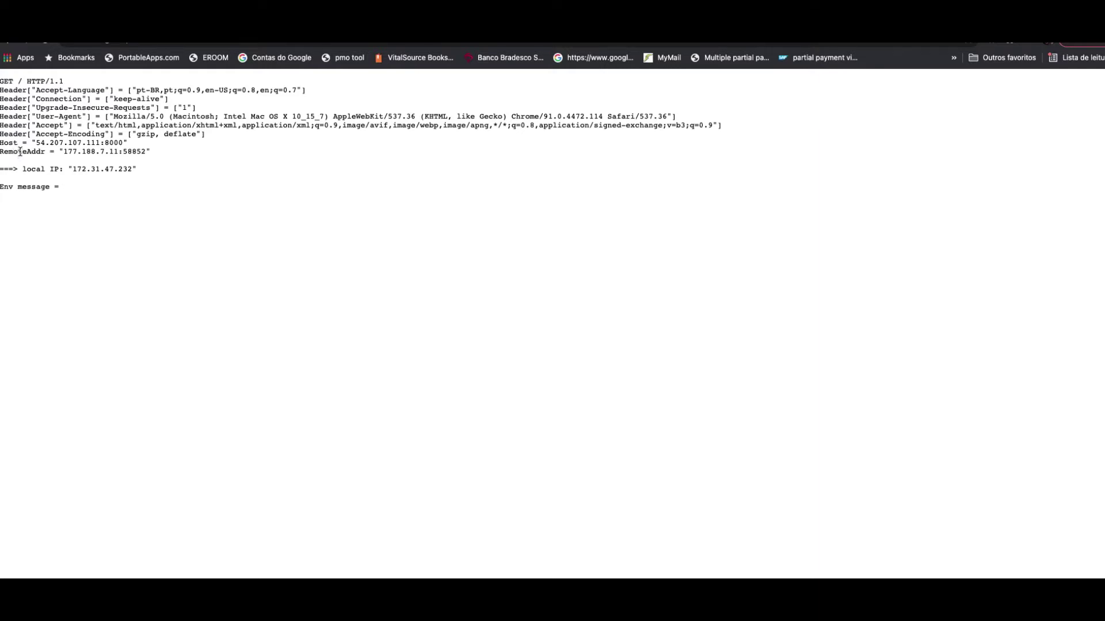
- Examine the host and remote addresses in the container's response and compare the response with the task's network details
left_click_drag(35, 143, 128, 142)
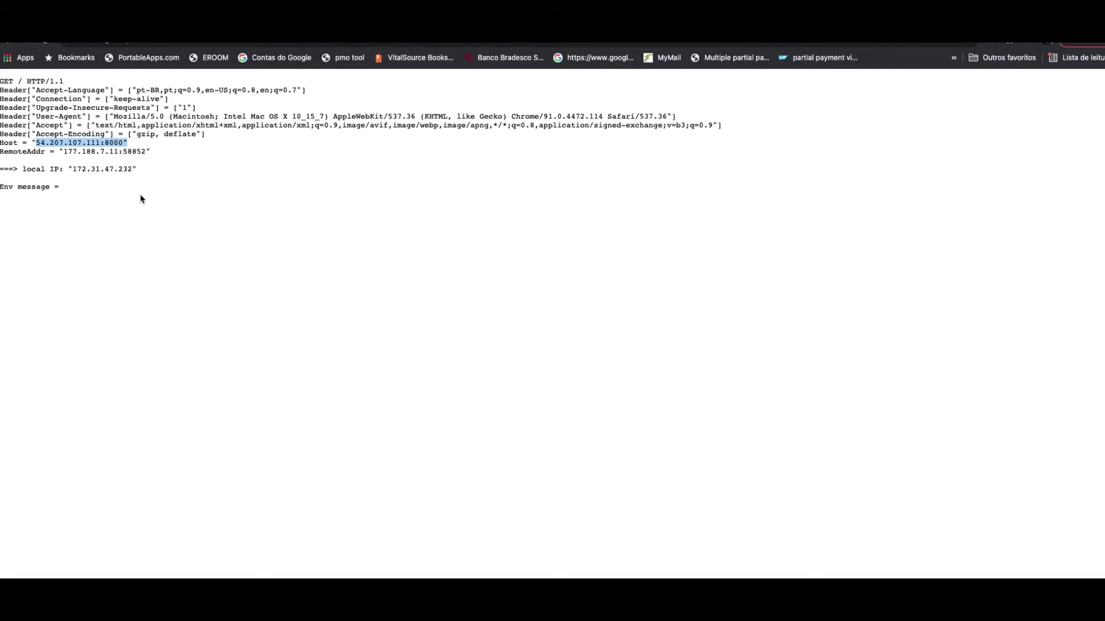
left_click_drag(68, 152, 127, 152)
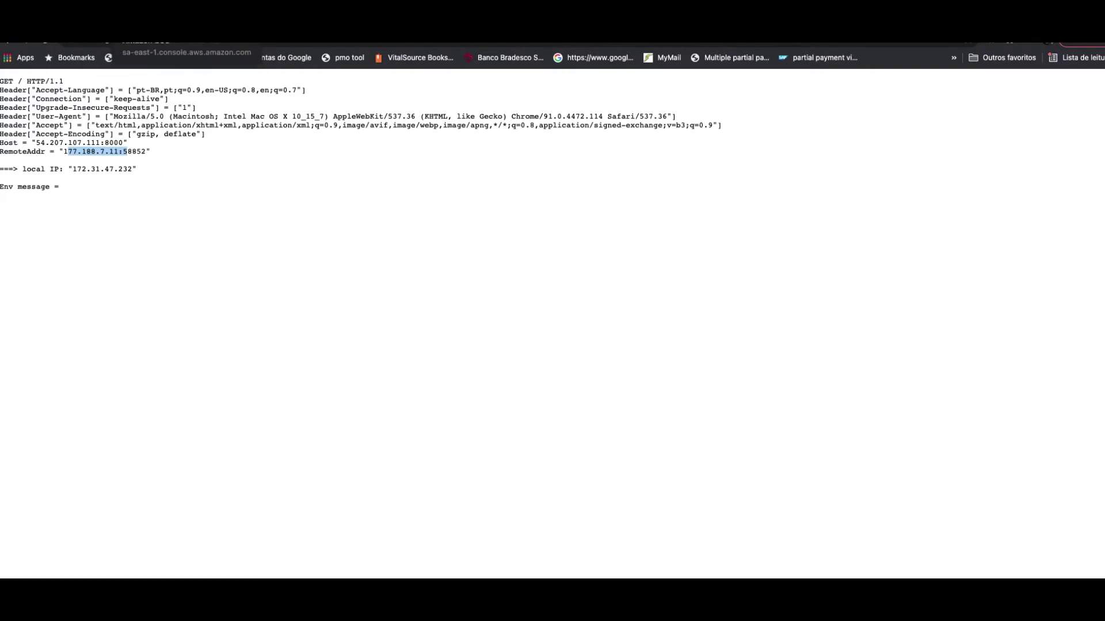
key("ctrl+Tab")
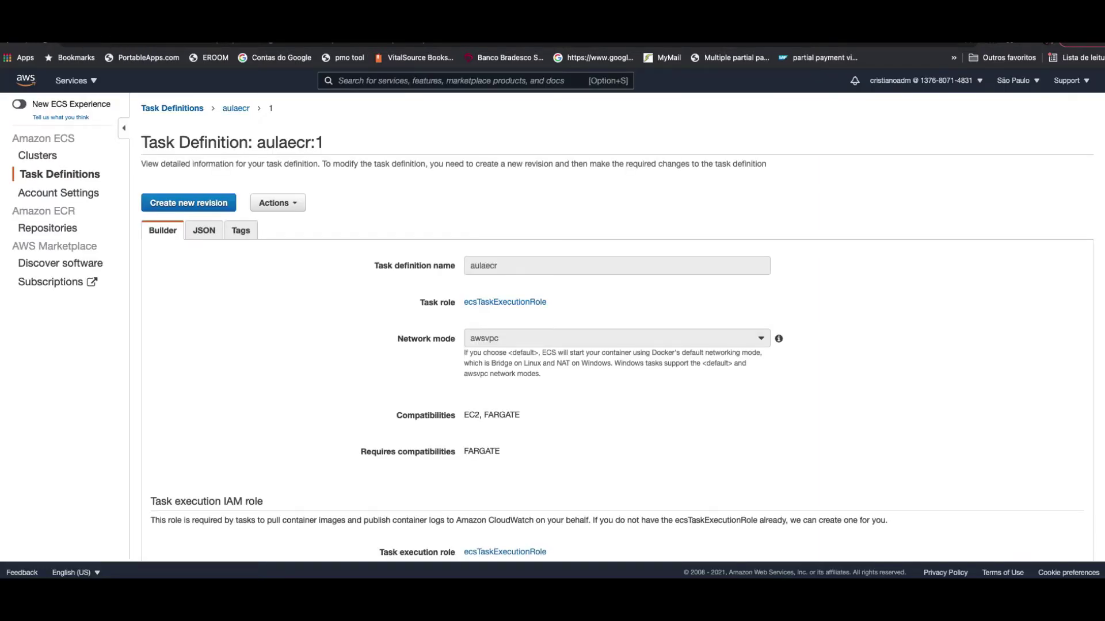
key("ctrl+Tab")
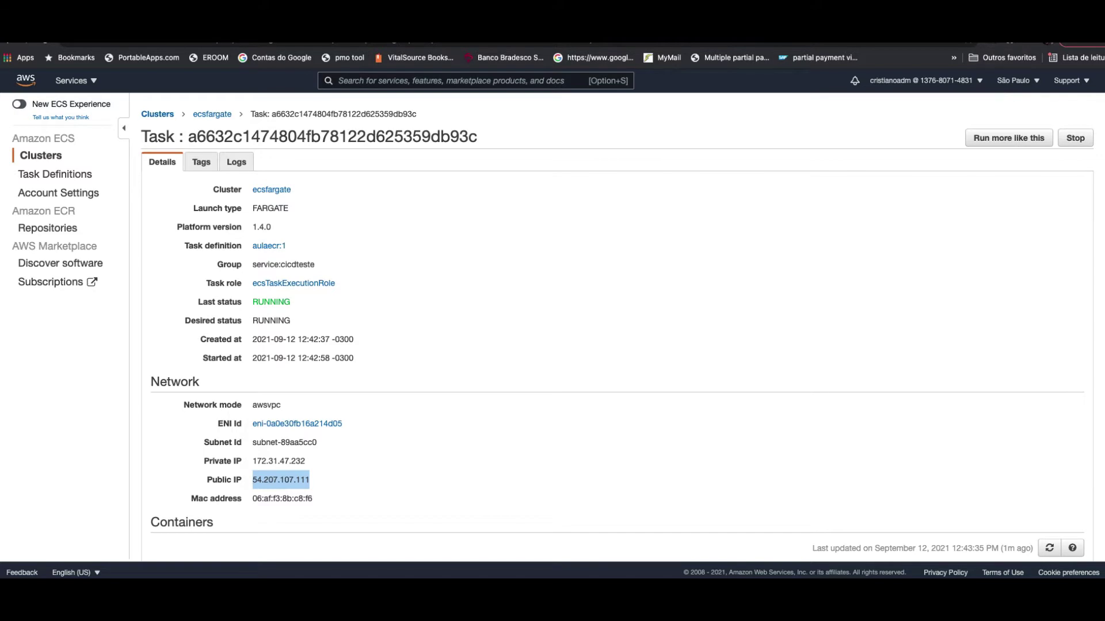
left_click(1013, 35)
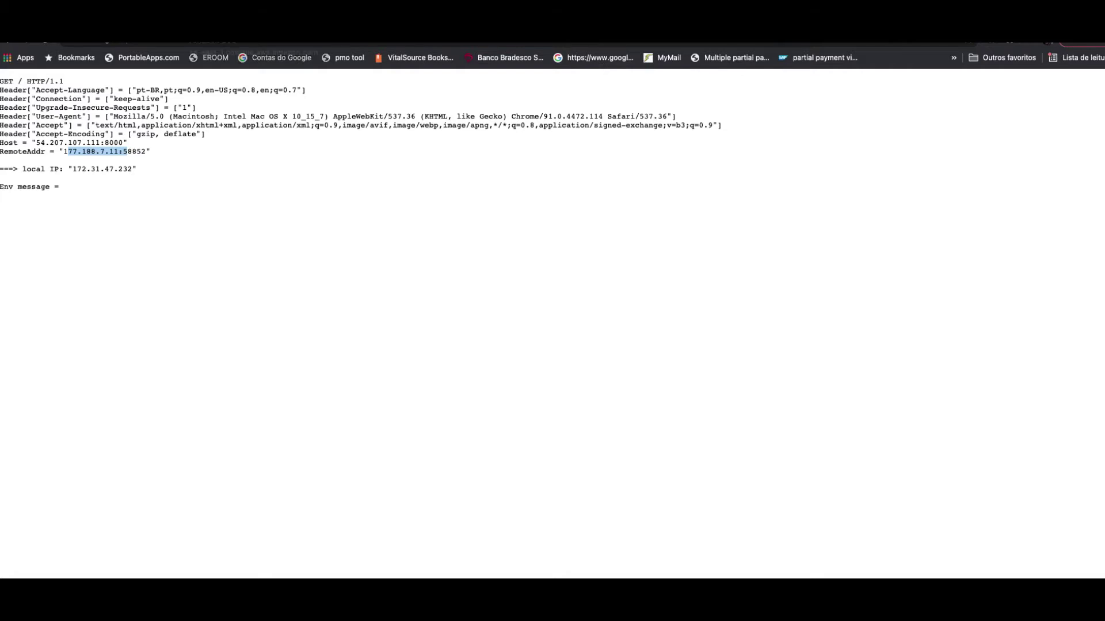
key("ctrl+shift+Tab")
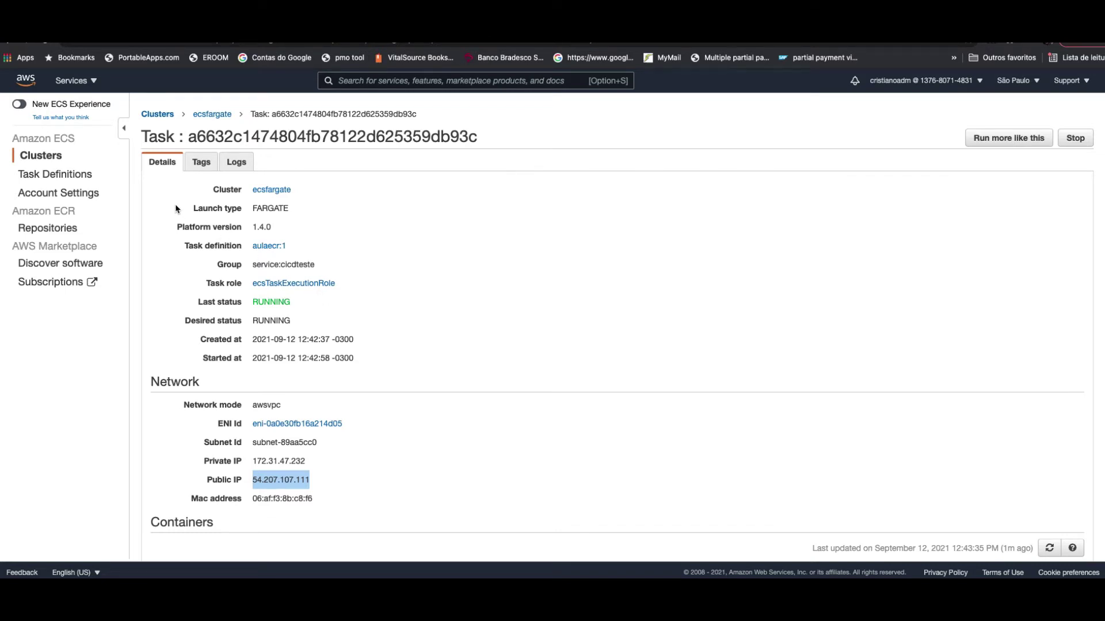
left_click(165, 42)
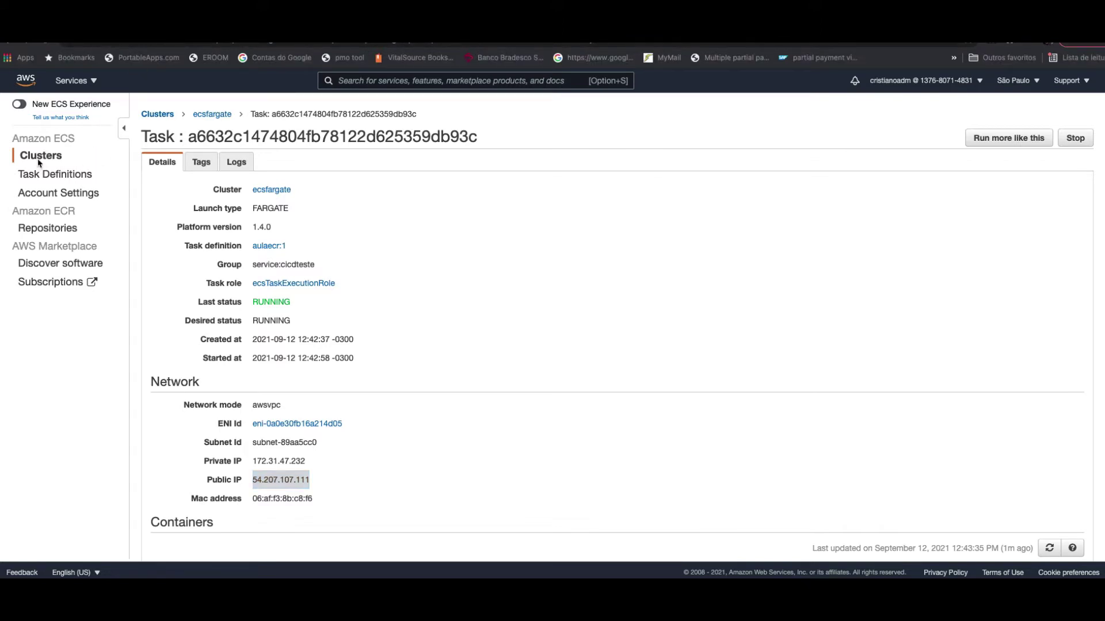
- Go to the AWS Developer Tools console, view the list of CodeCommit repositories and expand the CodeBuild section
left_click(207, 115)
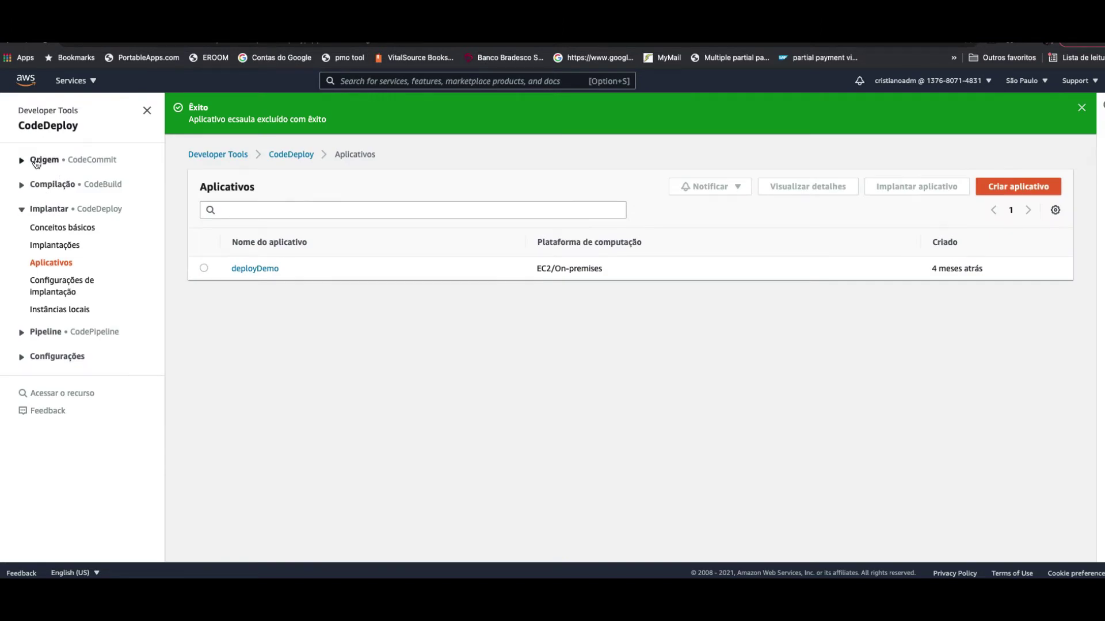
left_click(66, 162)
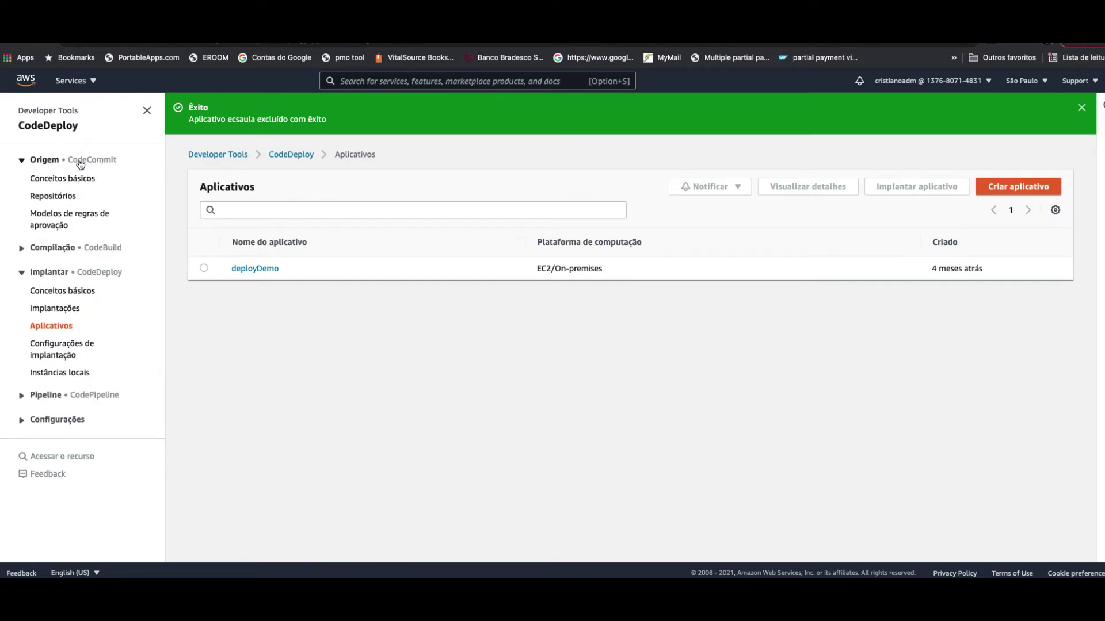
left_click(64, 196)
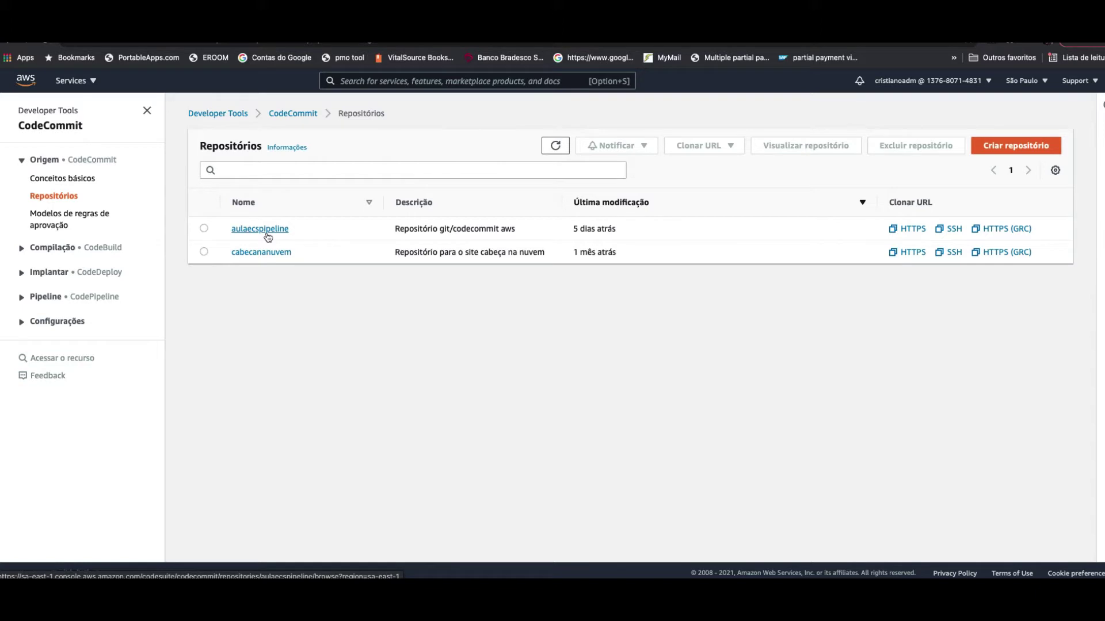
left_click(103, 248)
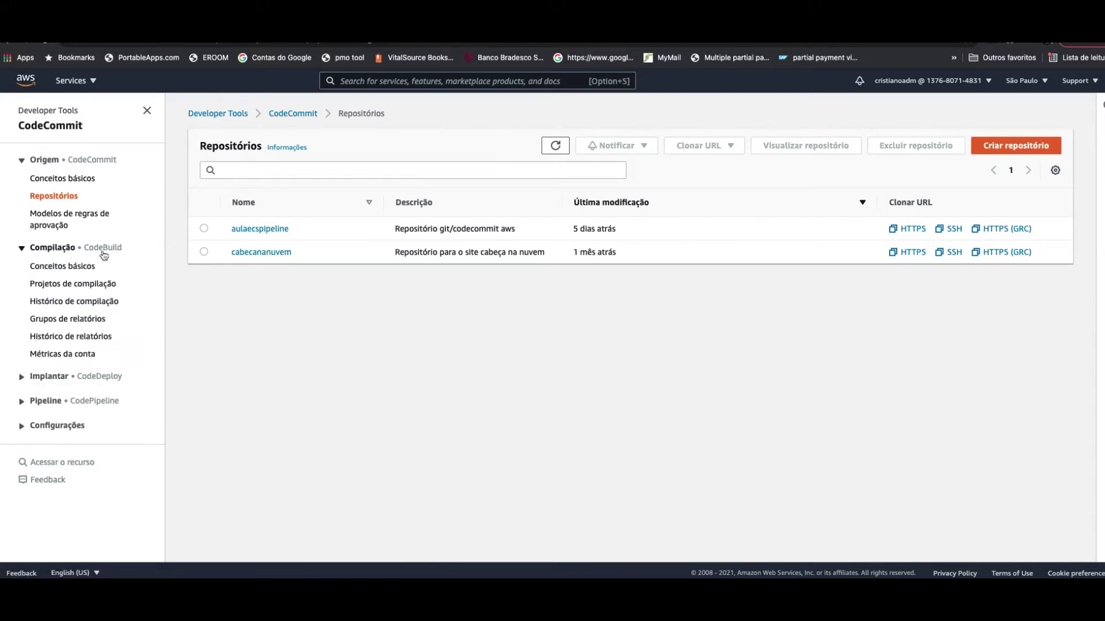
- View the build history of the aulabuilecs CodeBuild project and open the CodePipeline getting-started page
left_click(87, 284)
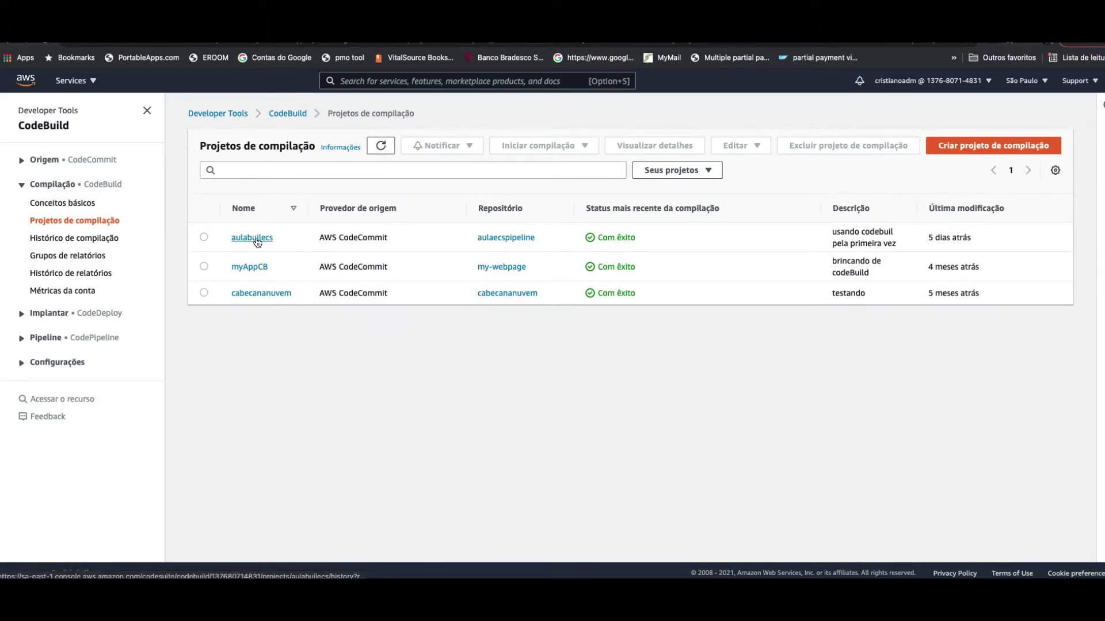
left_click(253, 238)
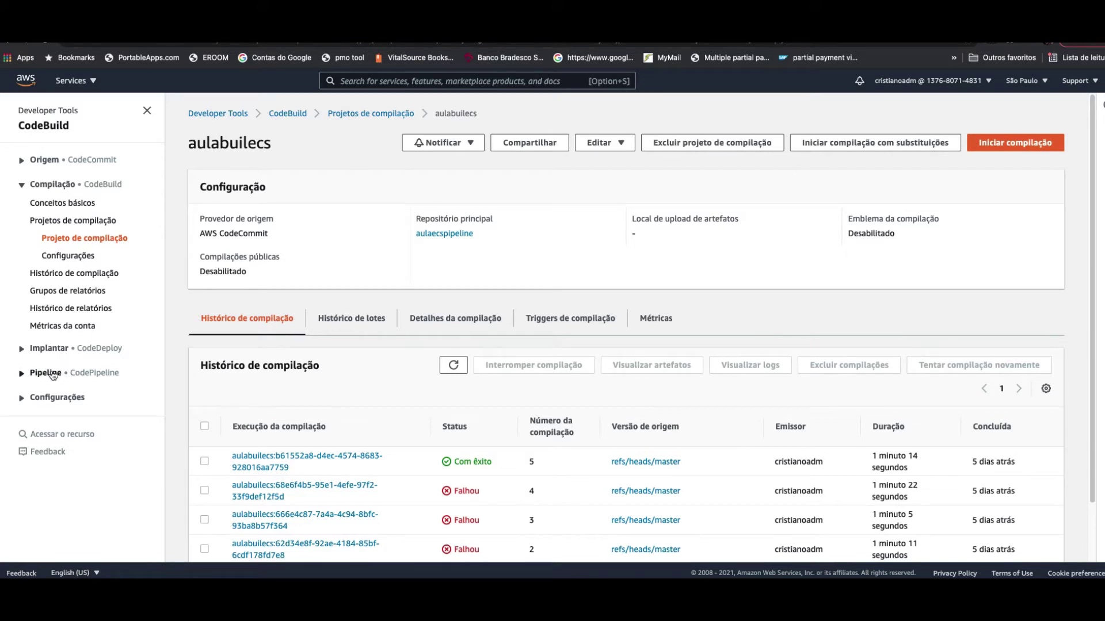
left_click(21, 373)
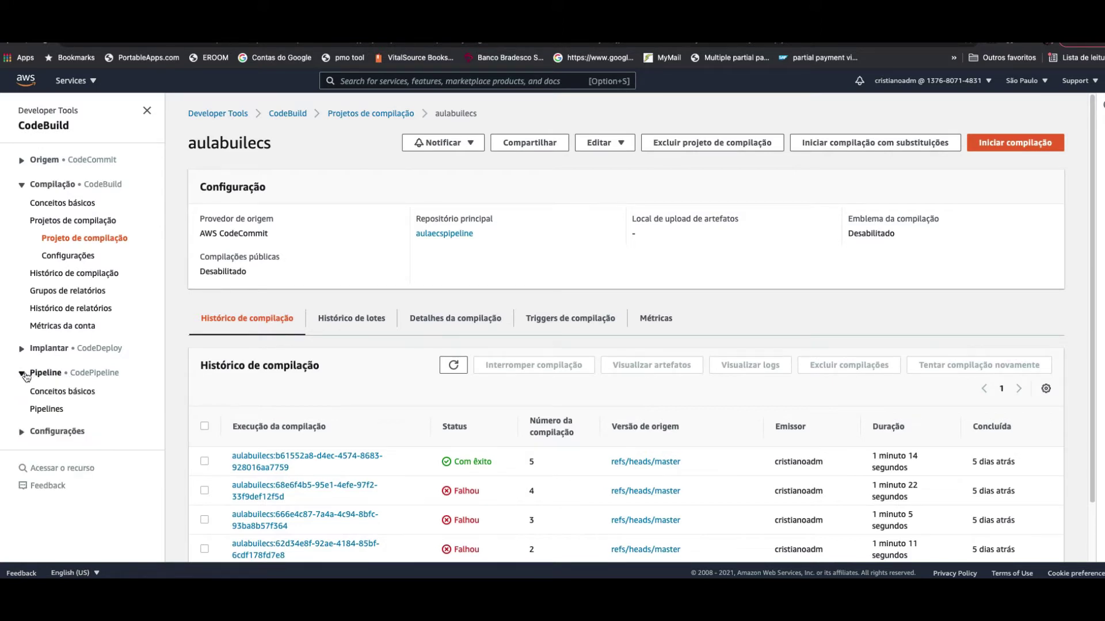
left_click(57, 394)
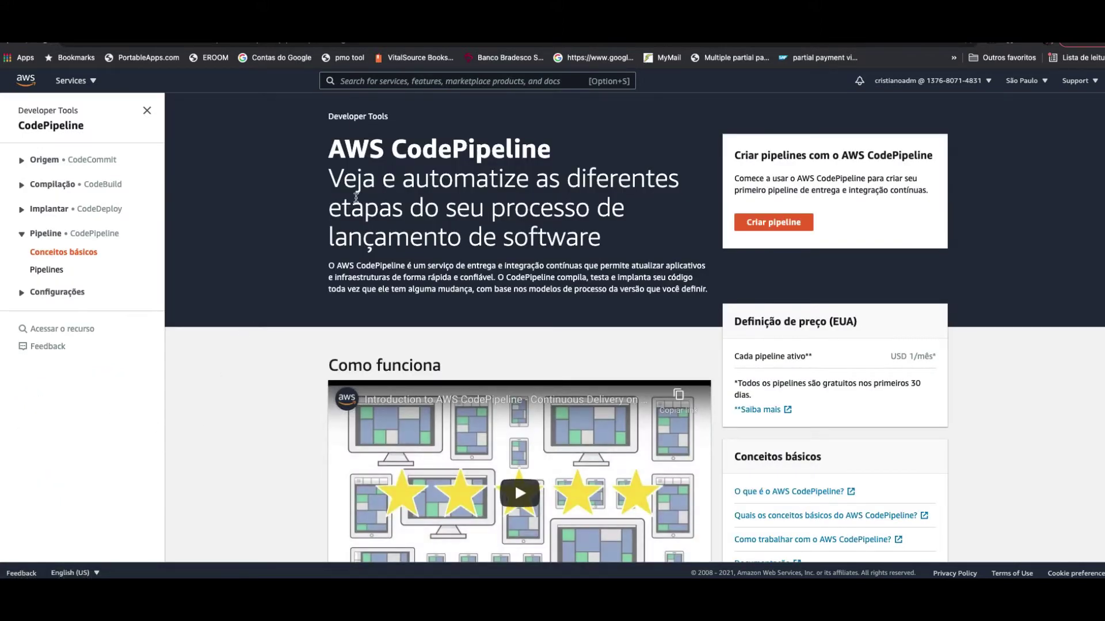
- Read the CodePipeline introduction and its benefits section, including the quality improvement and quick setup descriptions
left_click_drag(341, 177, 611, 244)
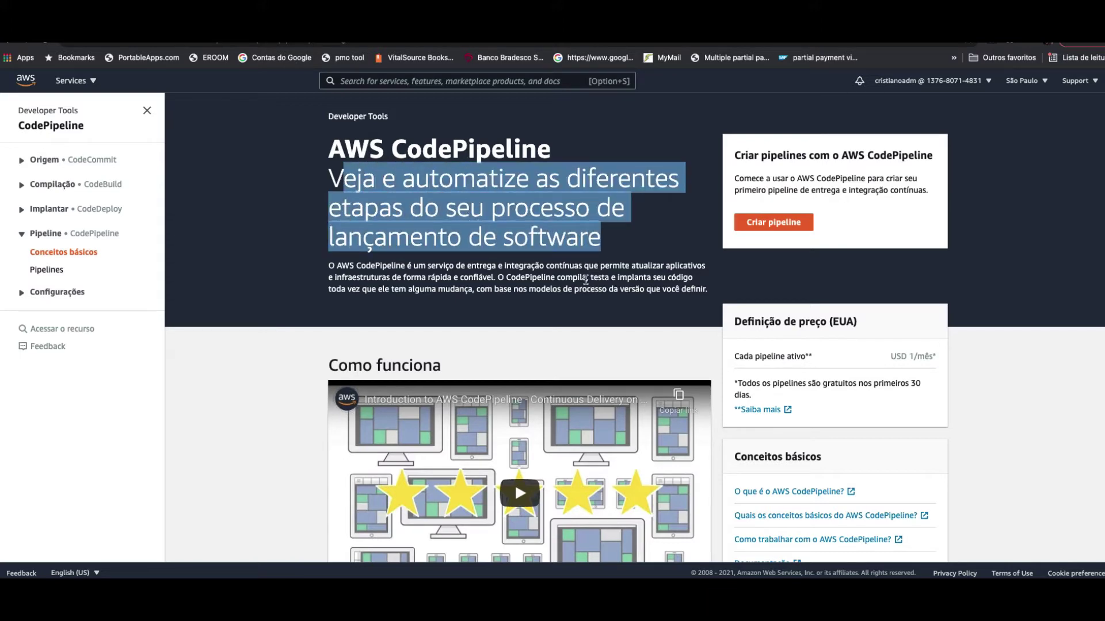
scroll(582, 291, "down", 6)
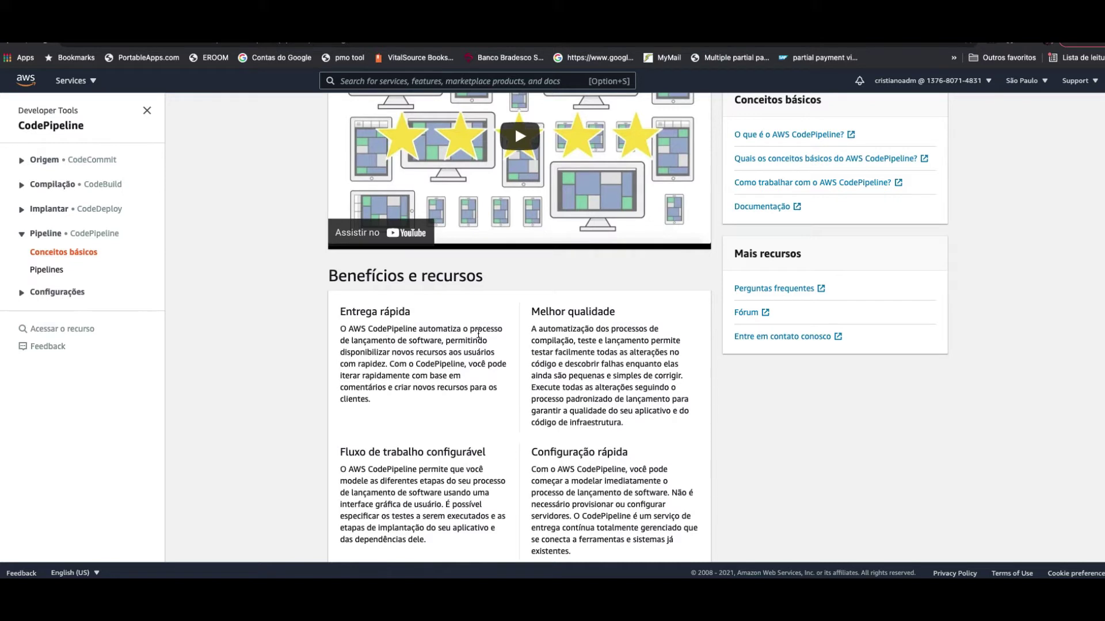
scroll(559, 328, "down", 1)
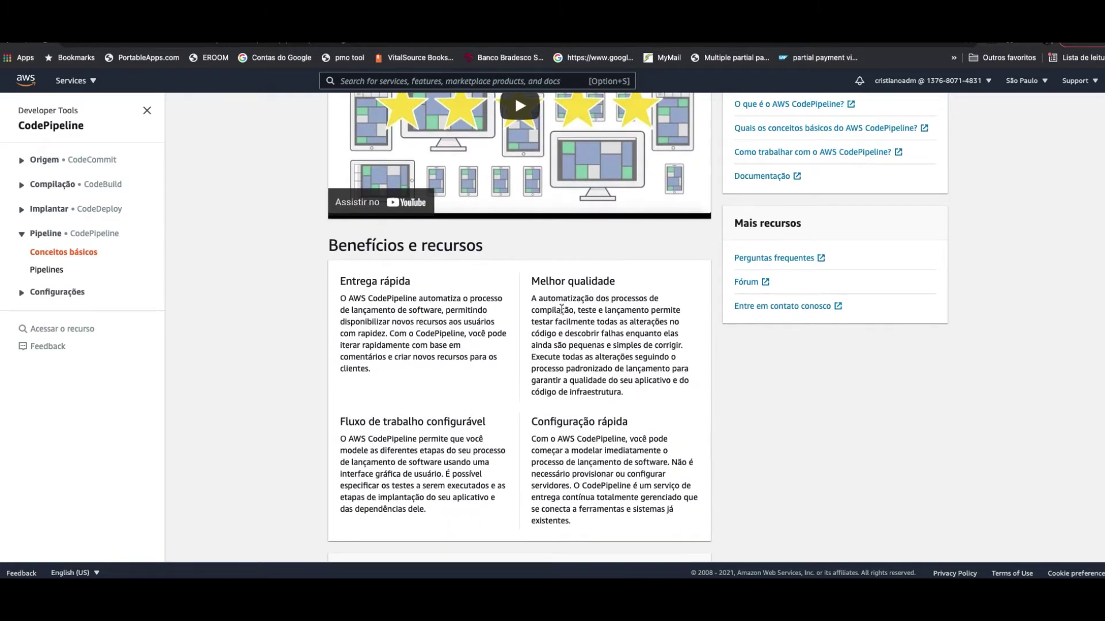
left_click_drag(538, 298, 630, 360)
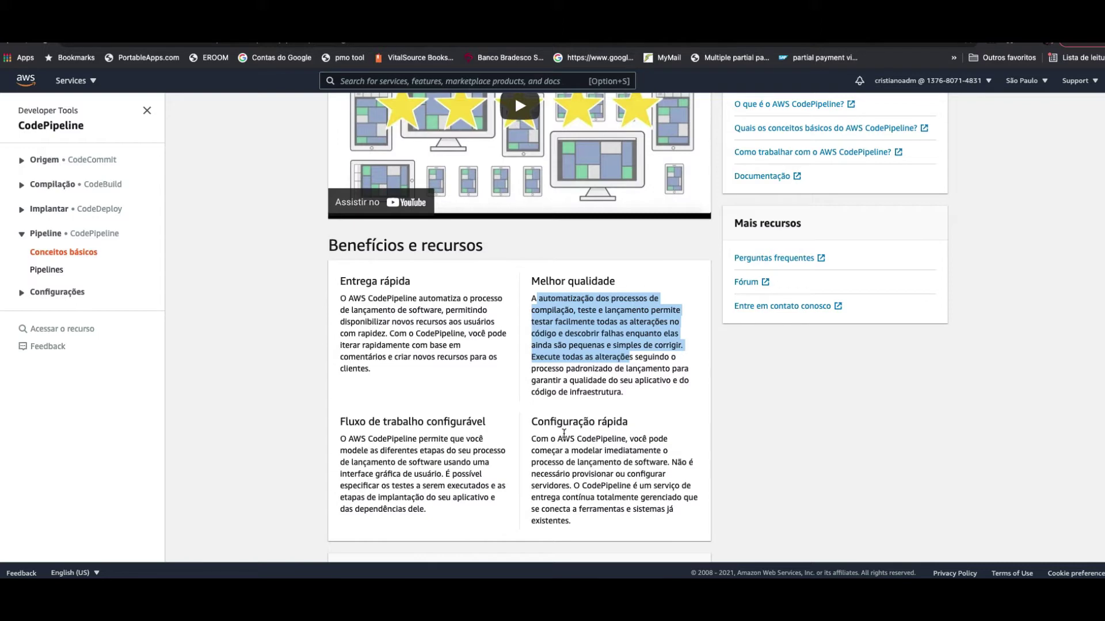
left_click_drag(536, 439, 630, 494)
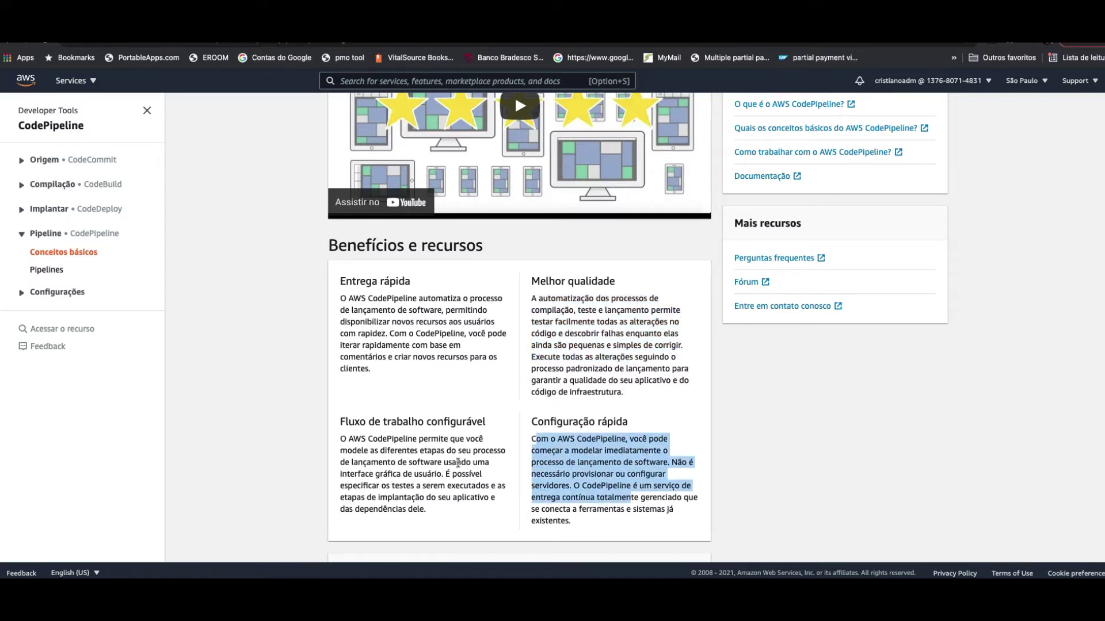
scroll(457, 460, "down", 3)
scroll(611, 420, "up", 8)
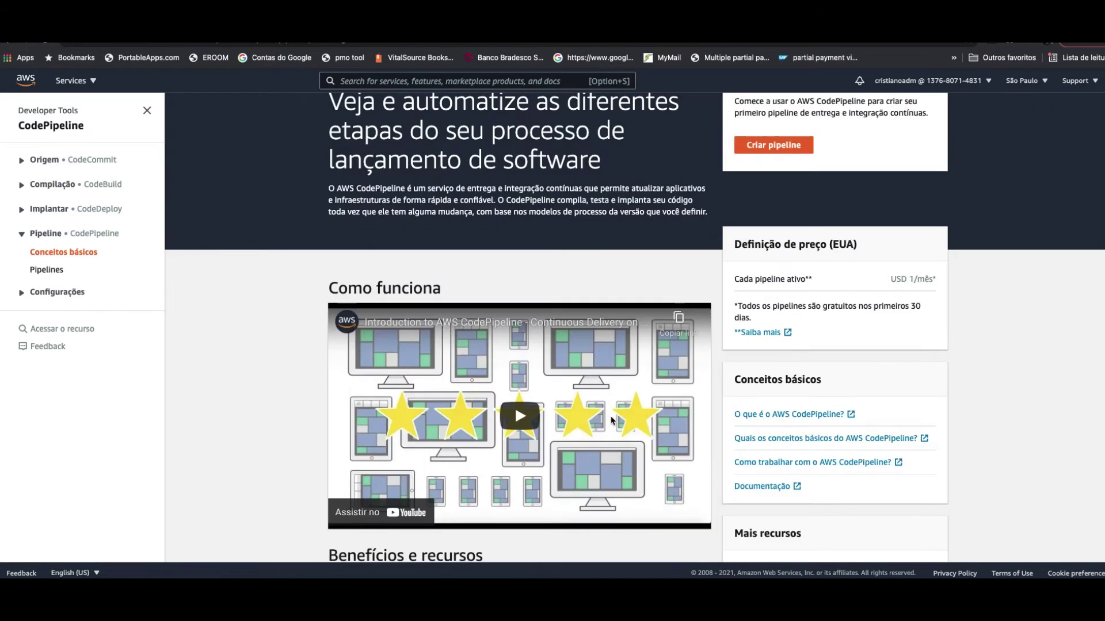
scroll(611, 419, "up", 2)
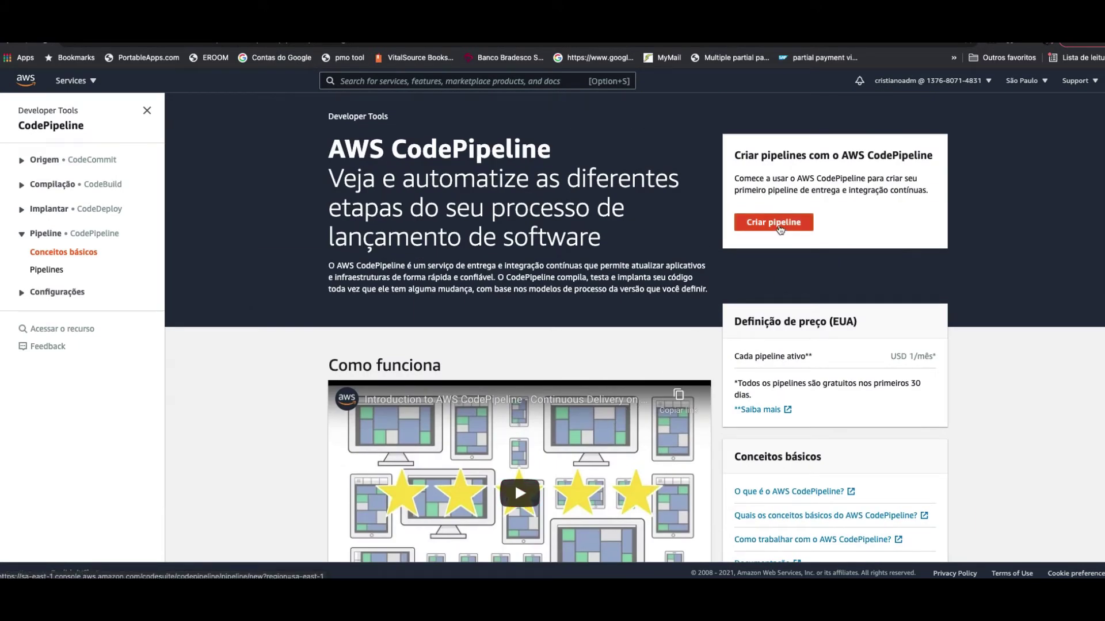
- Start a new pipeline named pipelinecompletaecs with a new service role, review the default advanced settings and proceed to the source stage
left_click(779, 229)
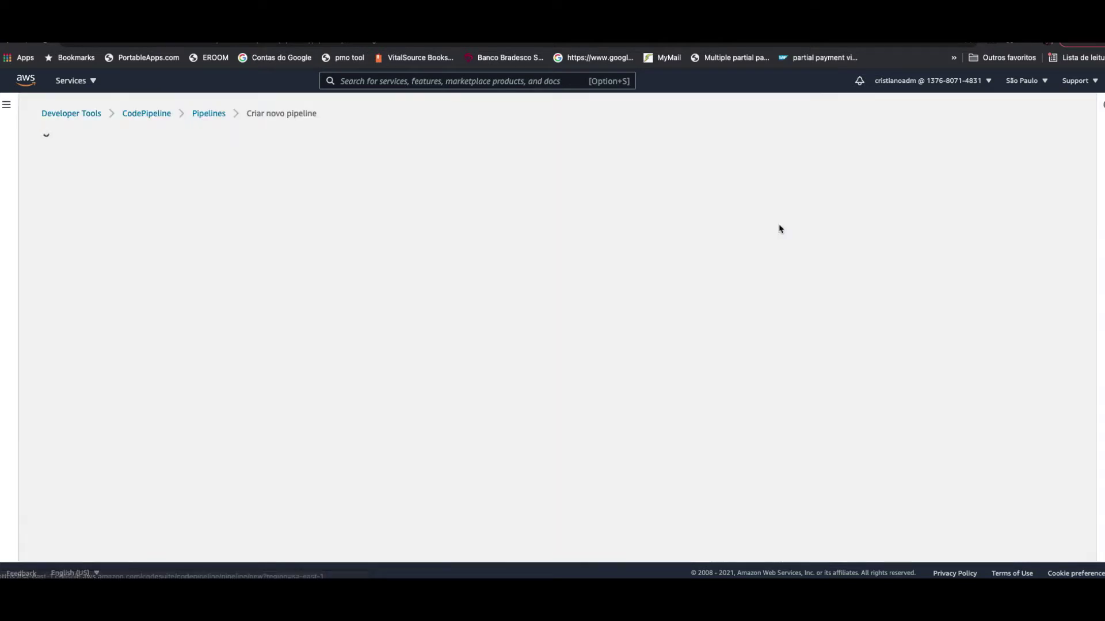
left_click(303, 244)
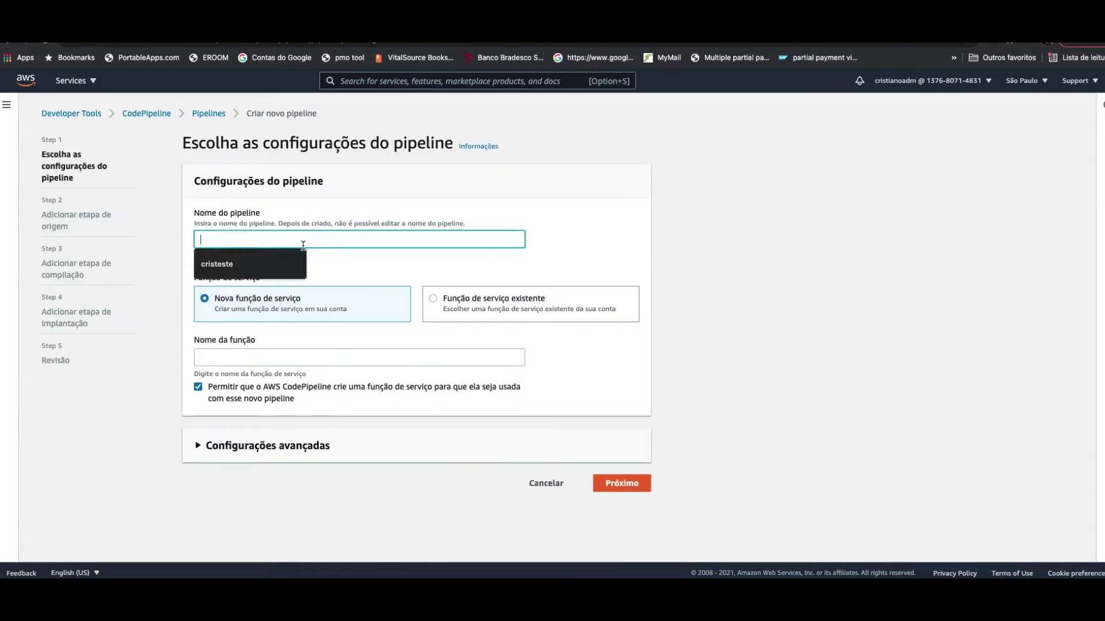
type("pipelinecomp")
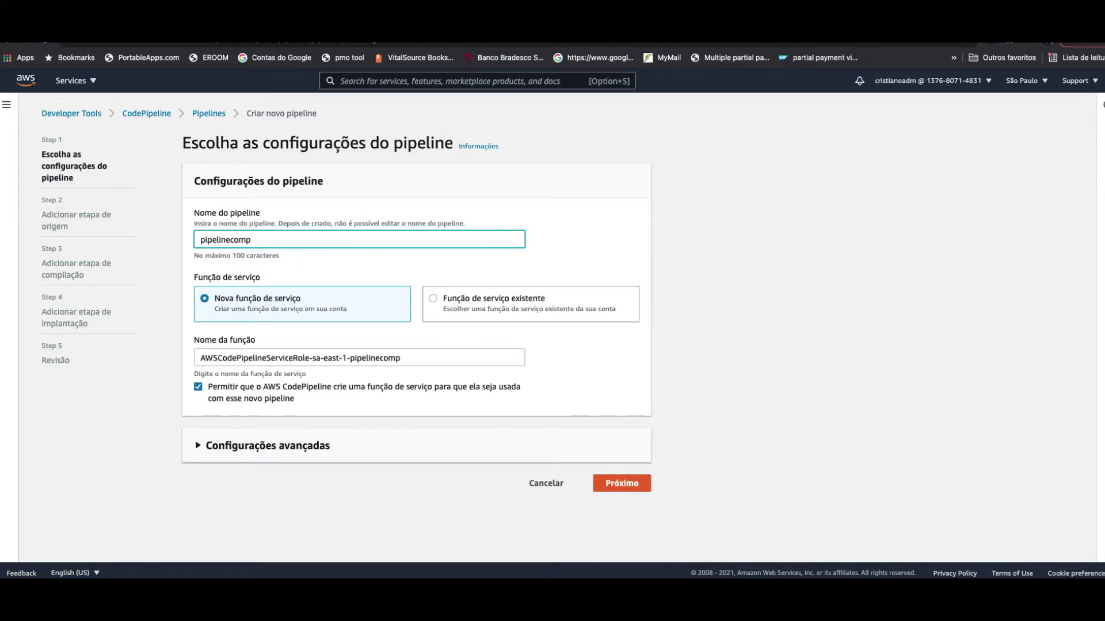
type("letaecs")
left_click(203, 459)
left_click(203, 458)
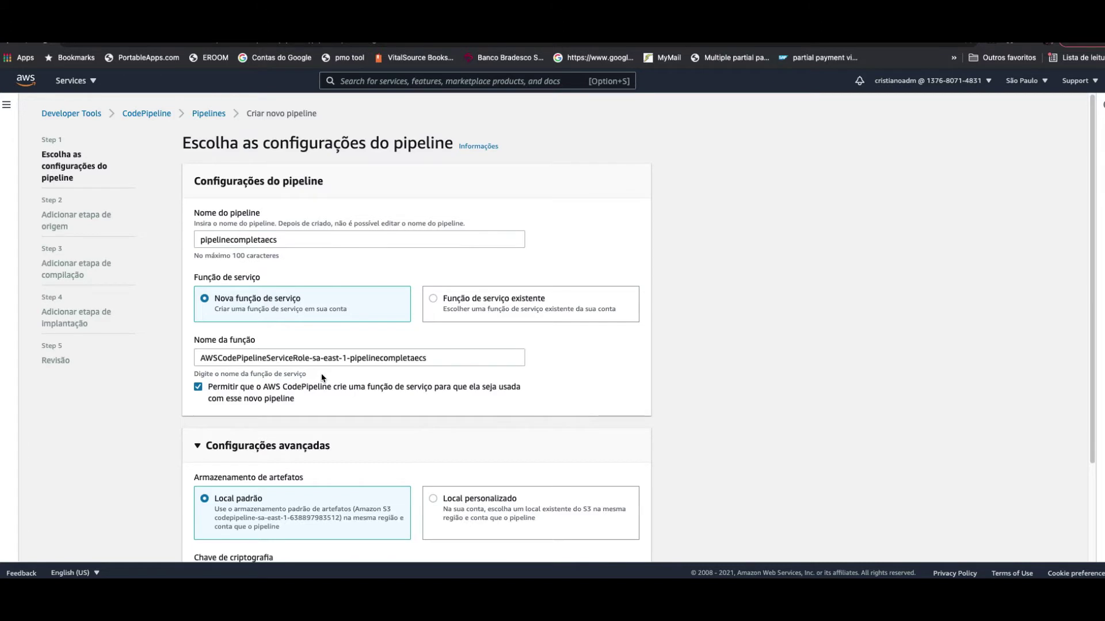
scroll(344, 387, "down", 3)
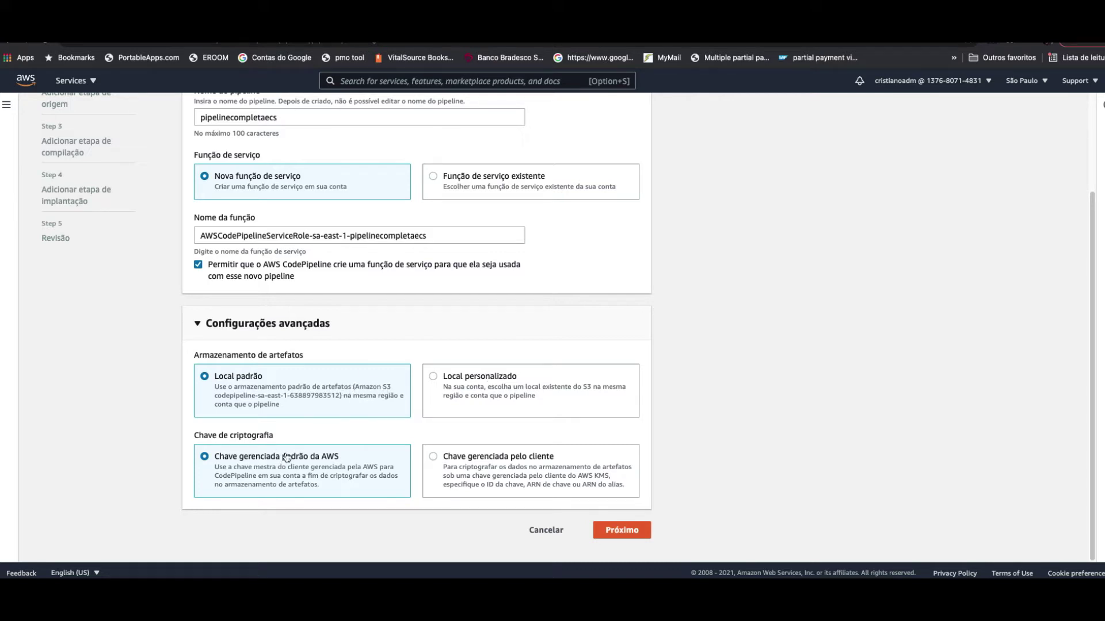
left_click(637, 532)
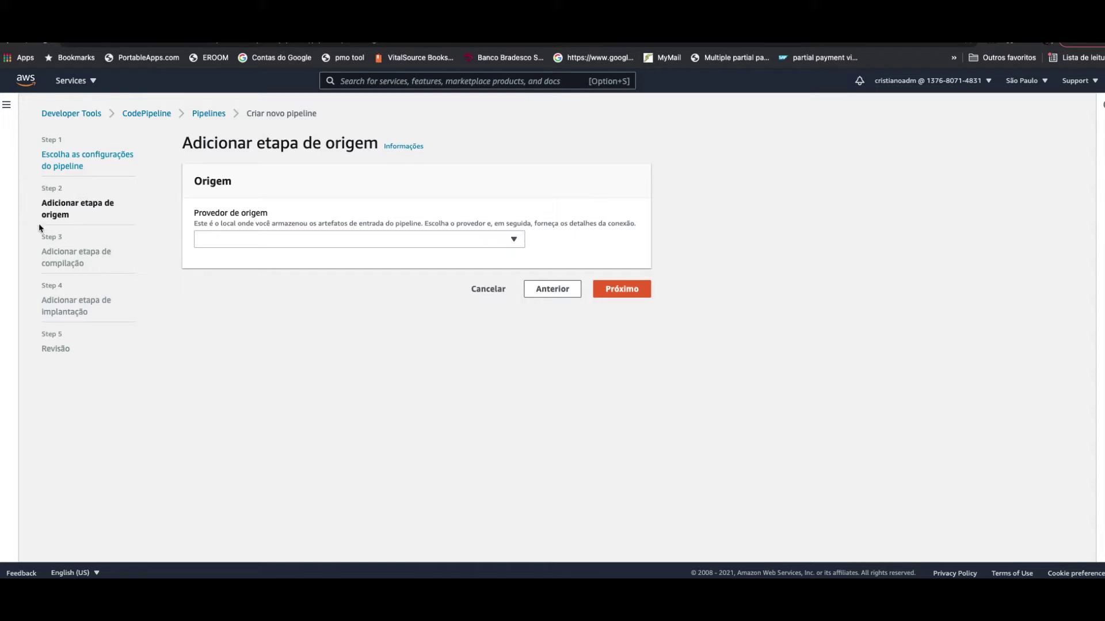
- Configure the source stage with AWS CodeCommit, the aulaecspipeline repository and its master branch, and proceed to the build stage
left_click(258, 239)
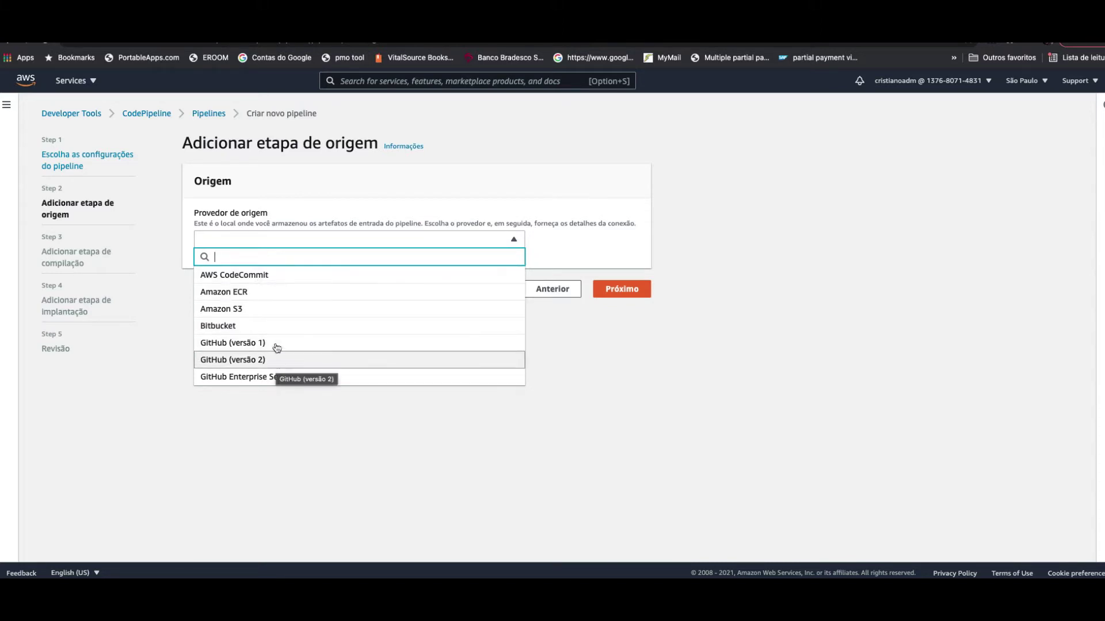
left_click(270, 276)
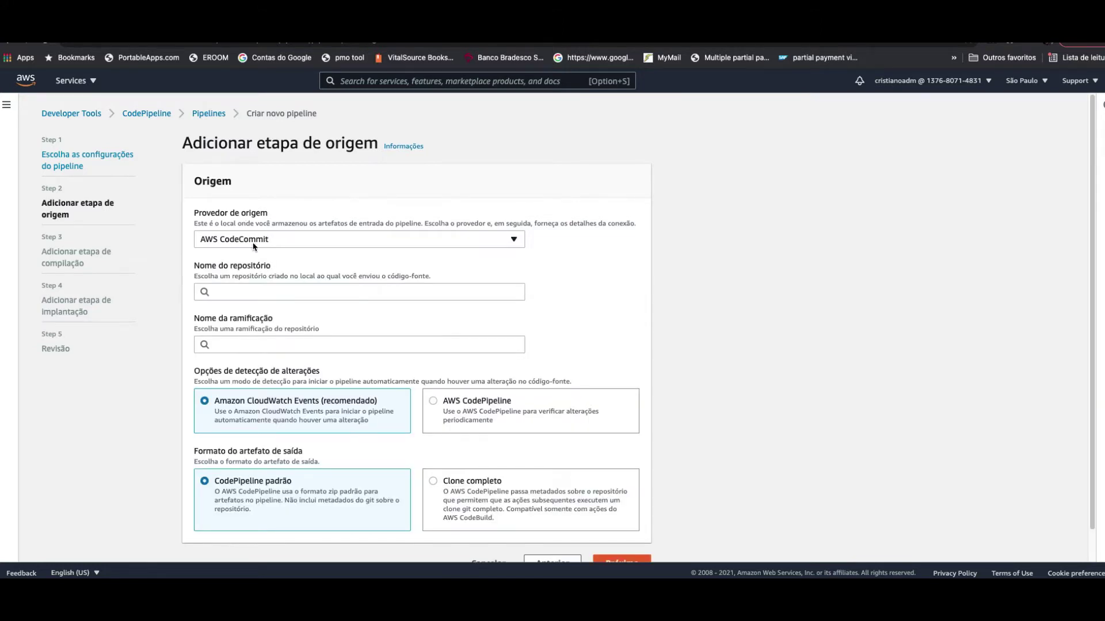
left_click(239, 288)
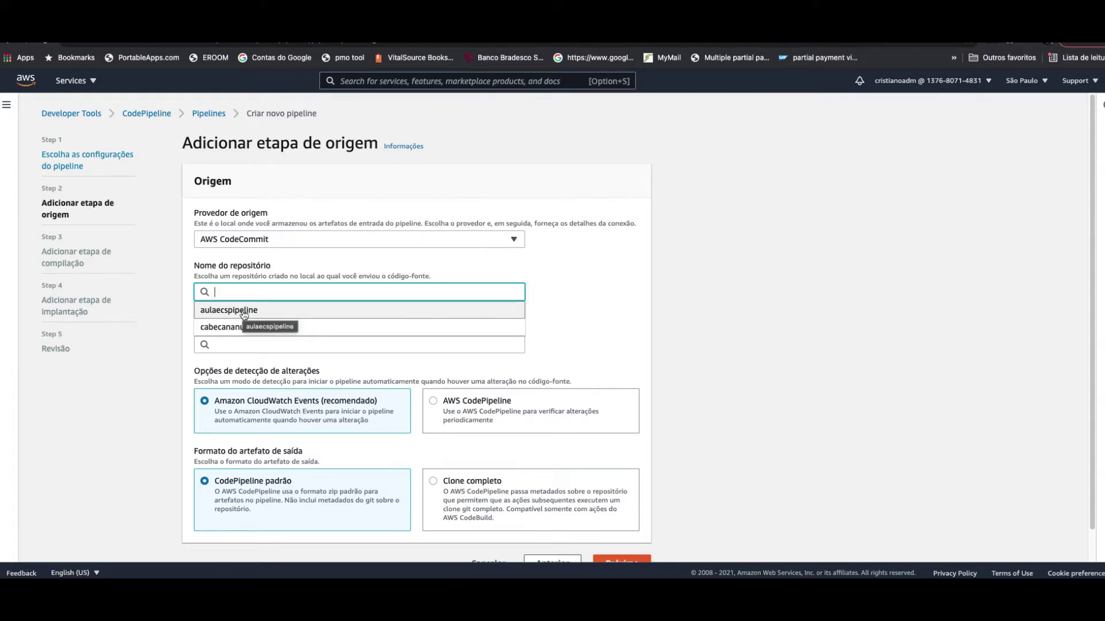
left_click(244, 311)
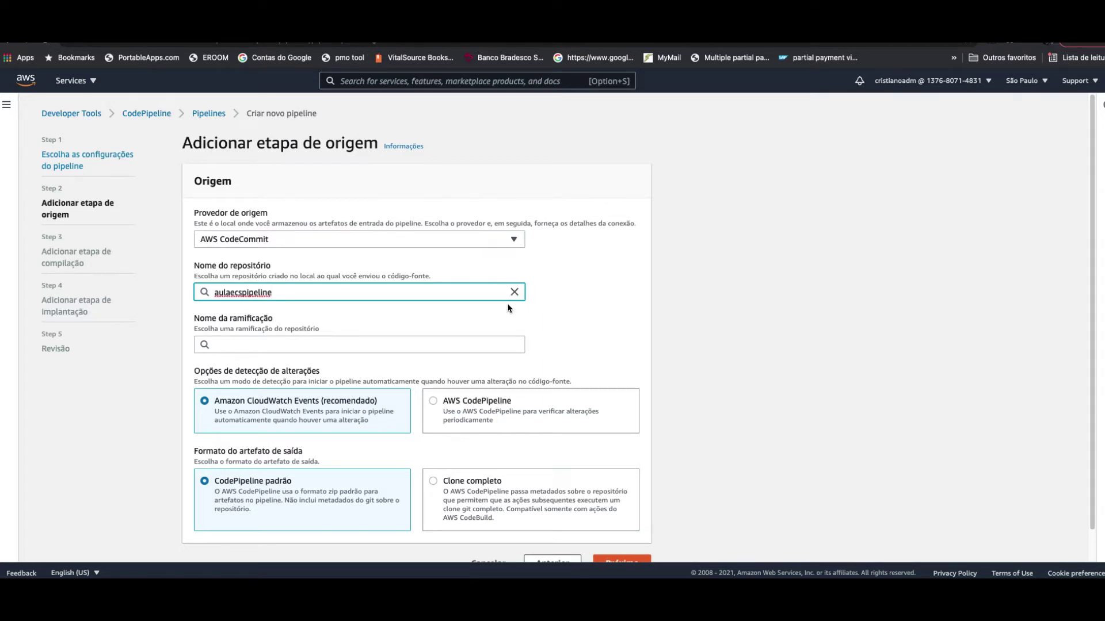
left_click(321, 344)
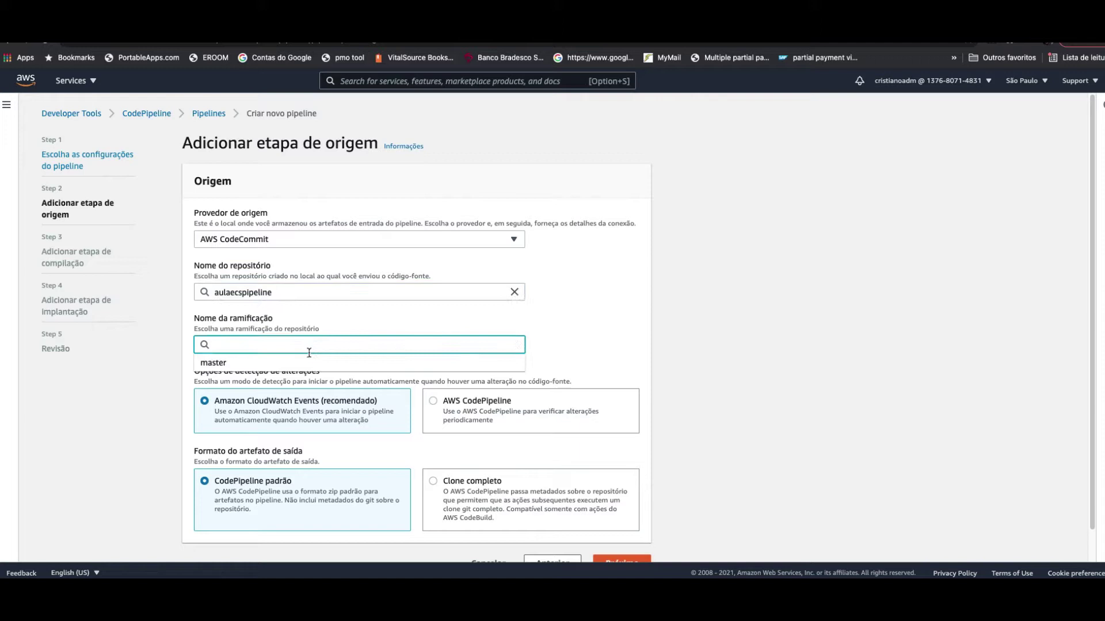
left_click(234, 363)
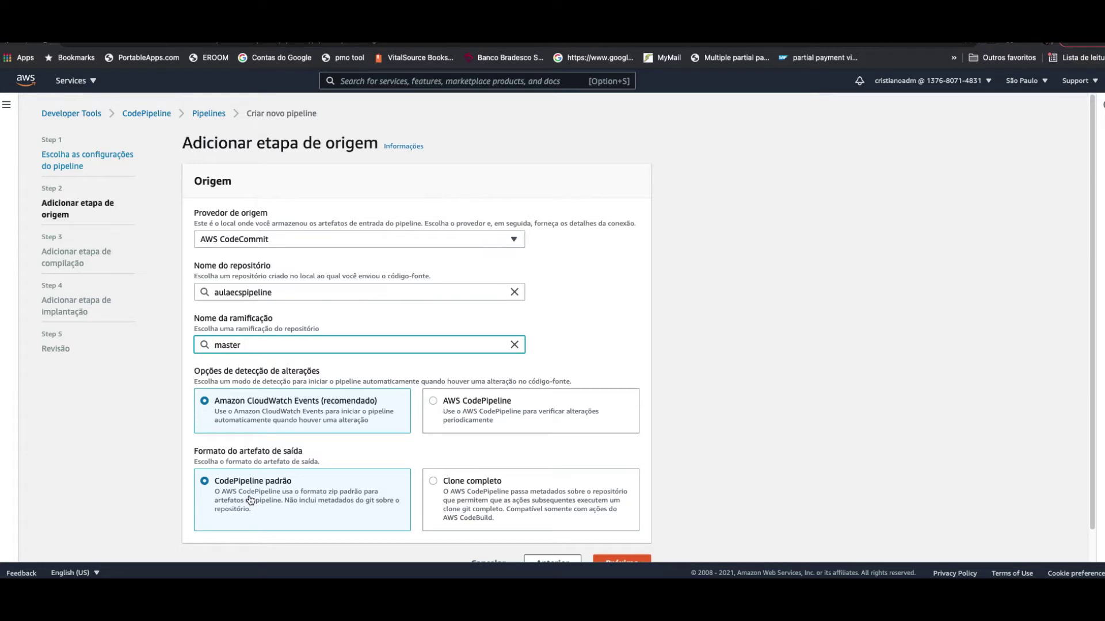
scroll(709, 432, "down", 1)
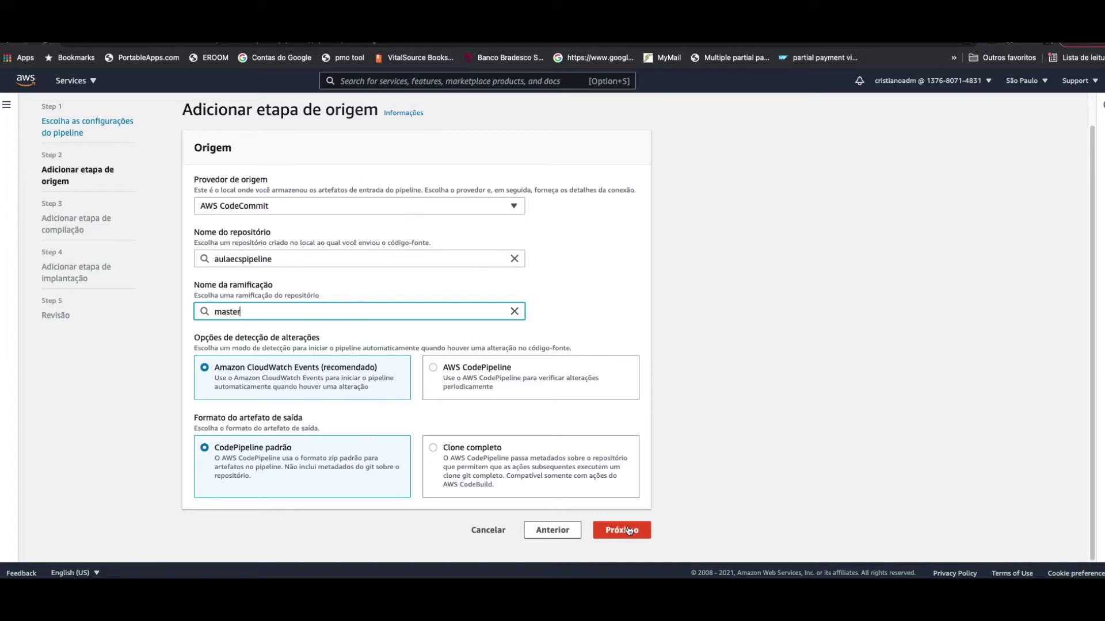
left_click(629, 530)
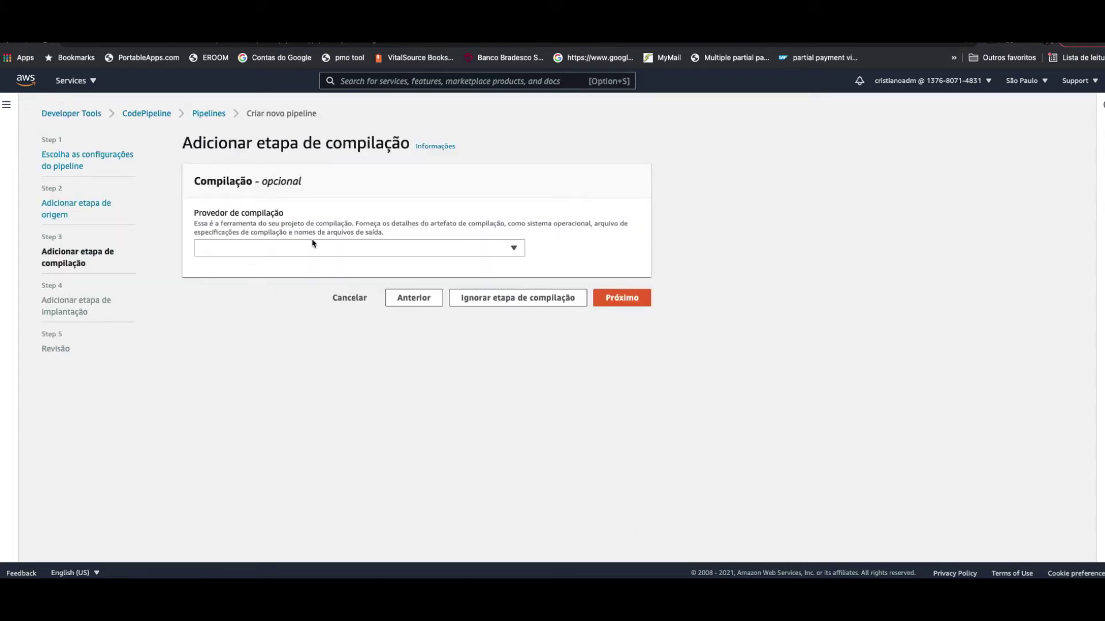
- Set the build stage's provider to AWS CodeBuild and choose the aulabuilecs project
left_click(282, 252)
left_click(263, 291)
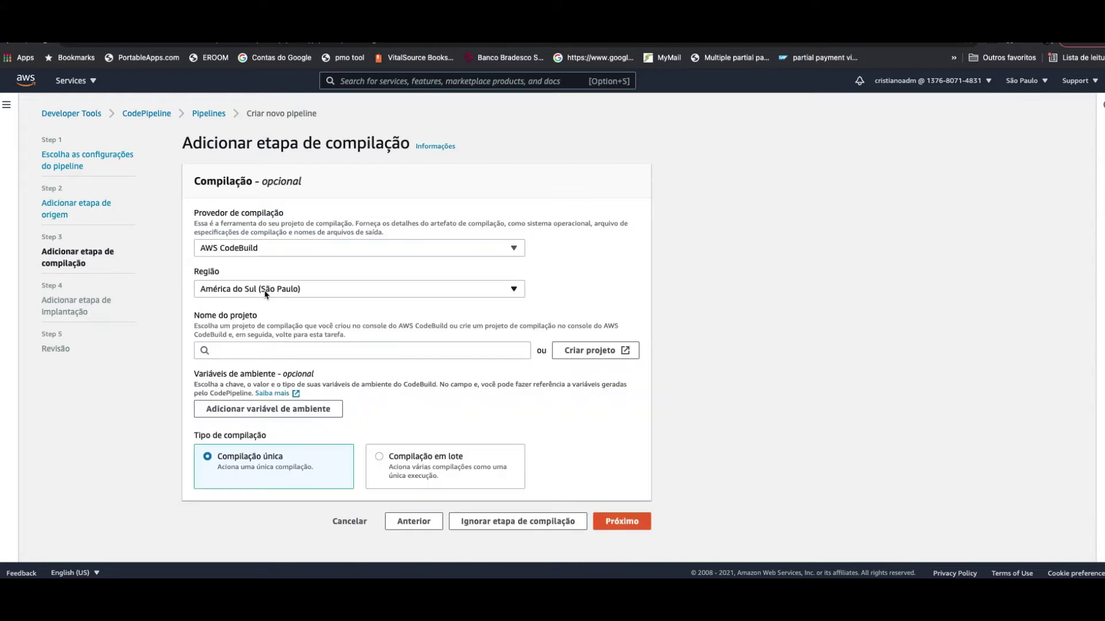
left_click(273, 353)
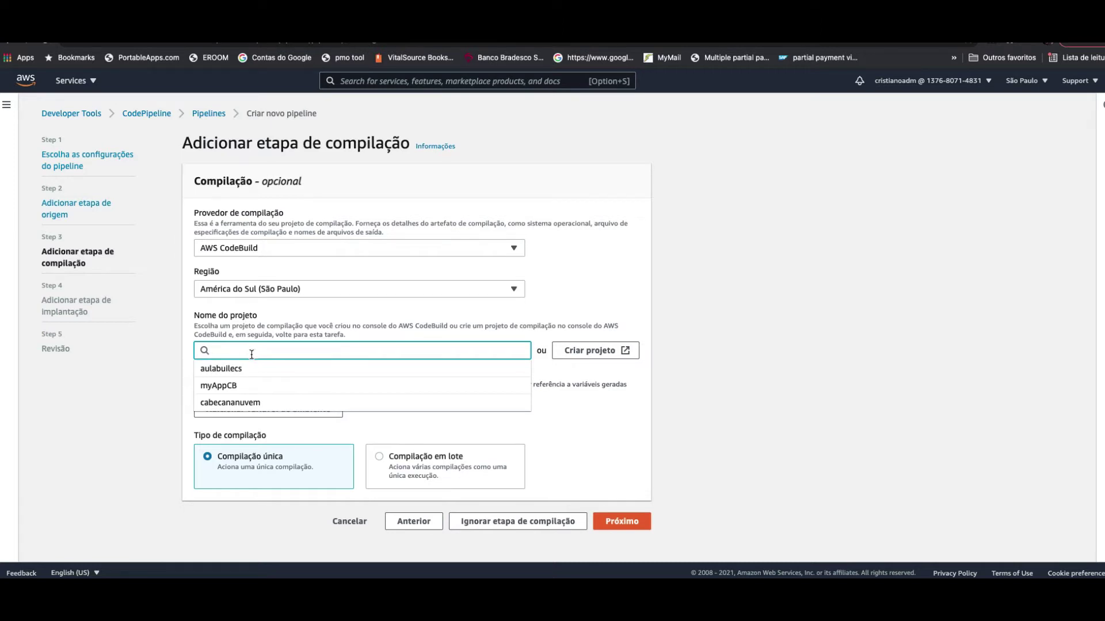
left_click(256, 369)
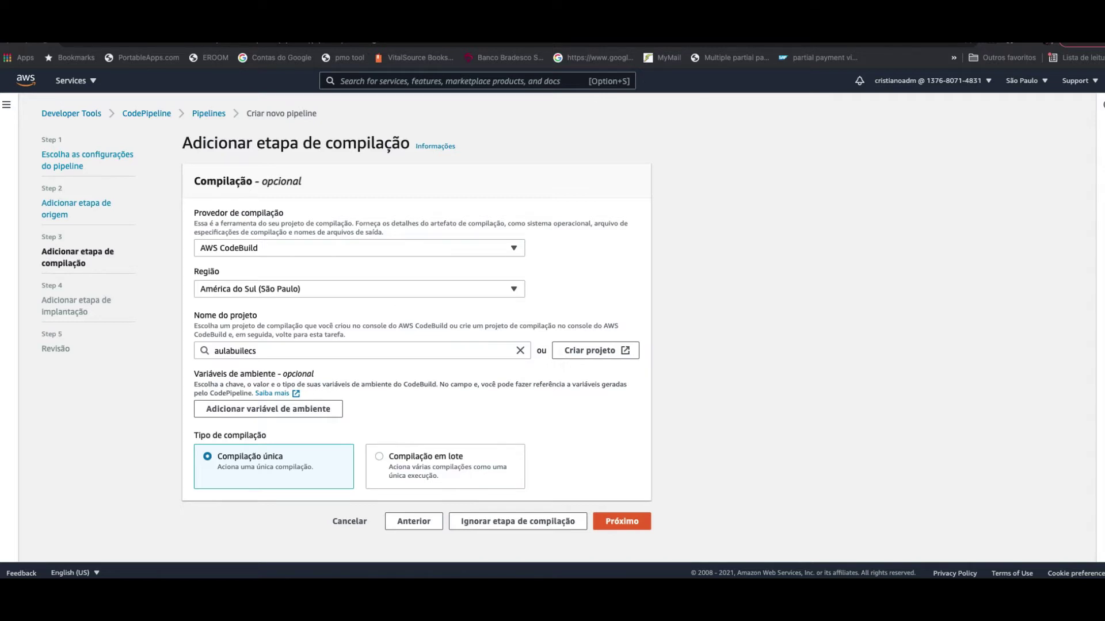
- Switch to VS Code and append to aulaecspipeline's buildspec.yml a printf command writing the container name and image URI to imagedefinitions.json, plus an artifacts section listing that file
key("super+Tab")
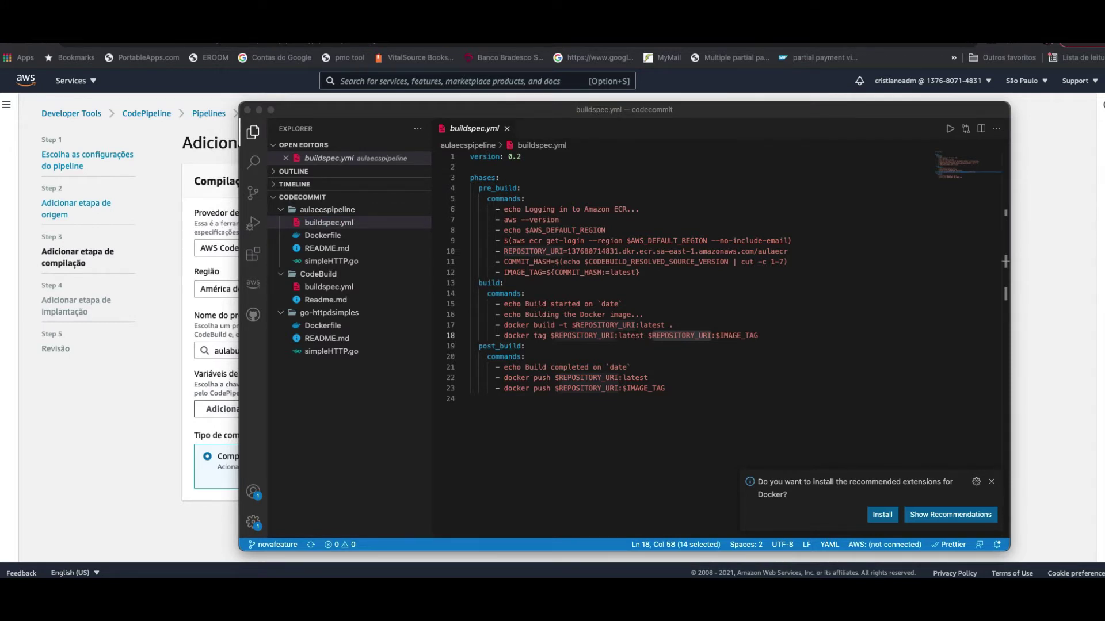
left_click(559, 444)
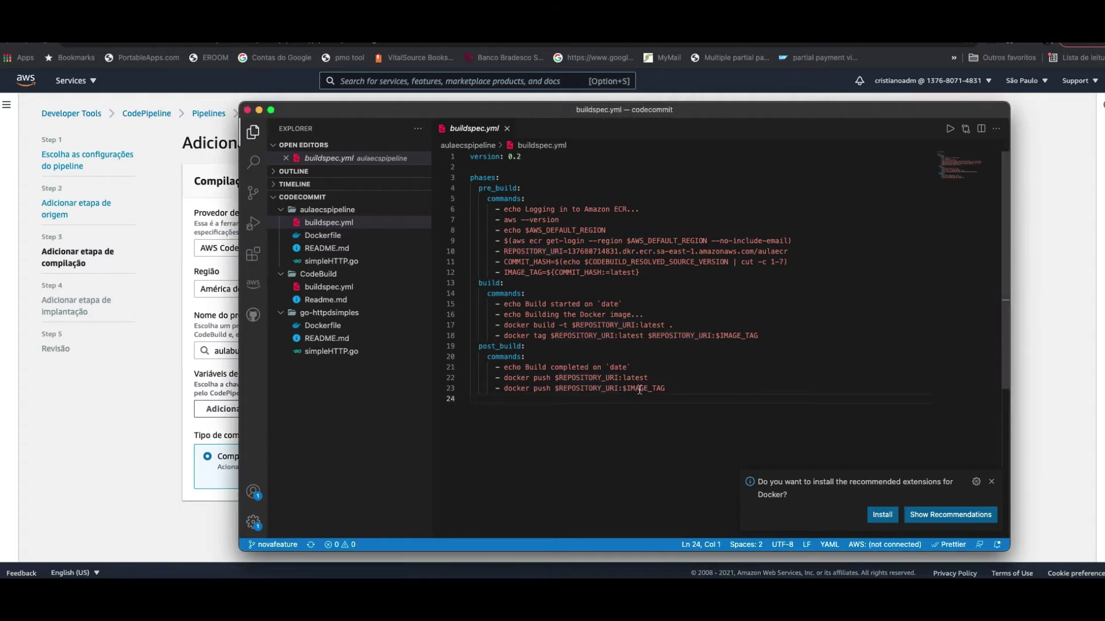
type("- printf '[{\"name\":\"simplehttp-container\",\"imageUri\":\"%s\"}]' $REPOSITORY_URI:$IMAGE_TAG > imagedefinitions.json artifacts:     files: imagedefinitions.json")
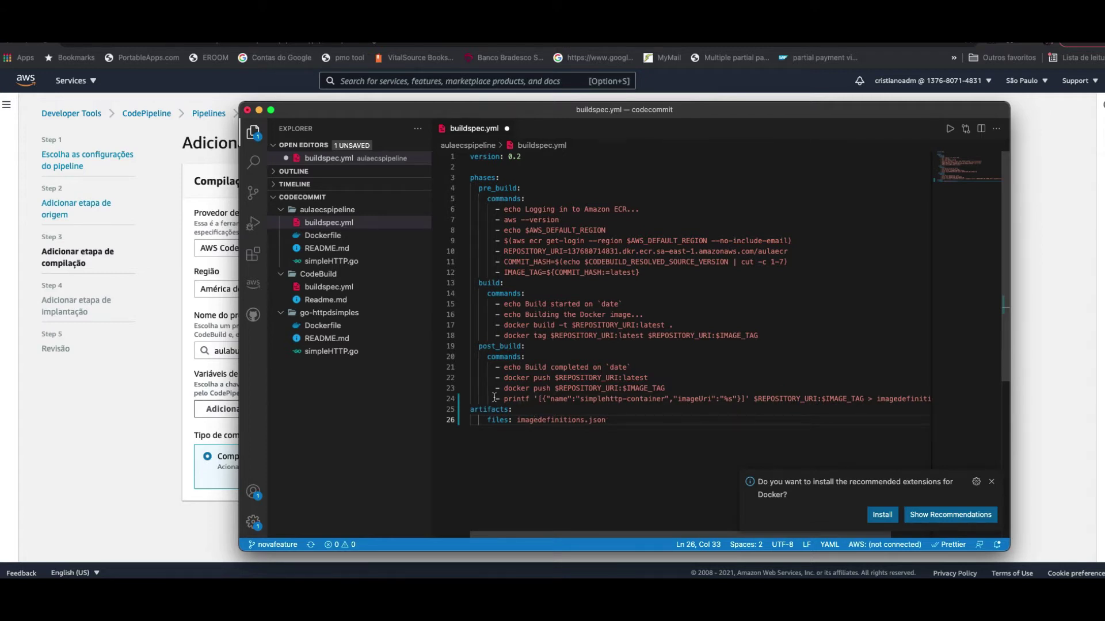
- Clear the container name simplehttp-container from the printf command in buildspec.yml
left_click_drag(505, 399, 554, 399)
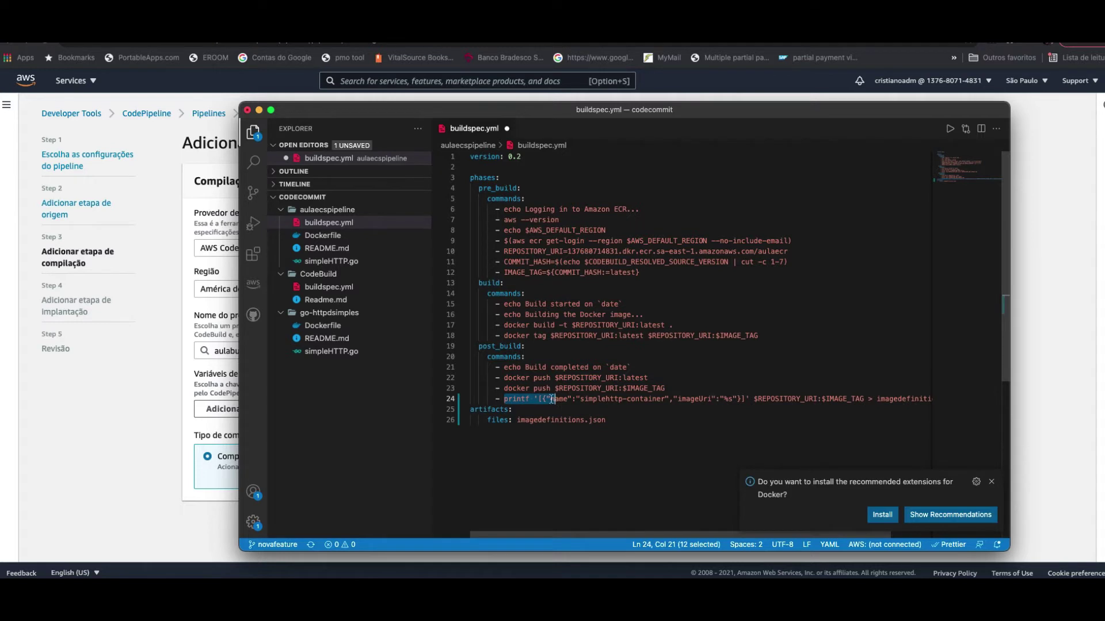
double_click(553, 400)
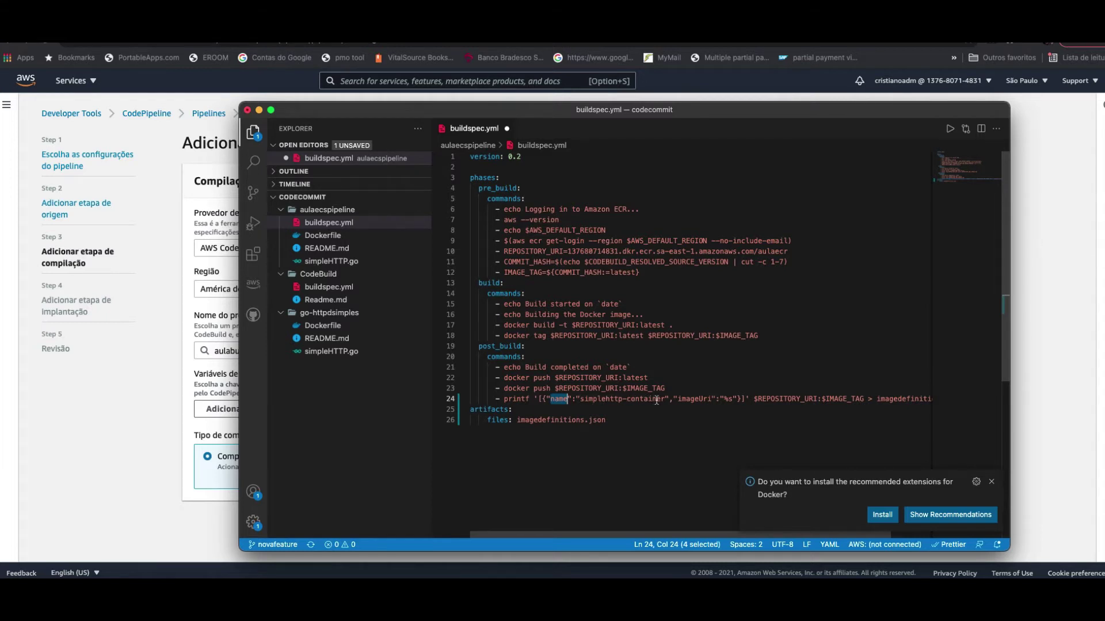
left_click_drag(665, 400, 580, 403)
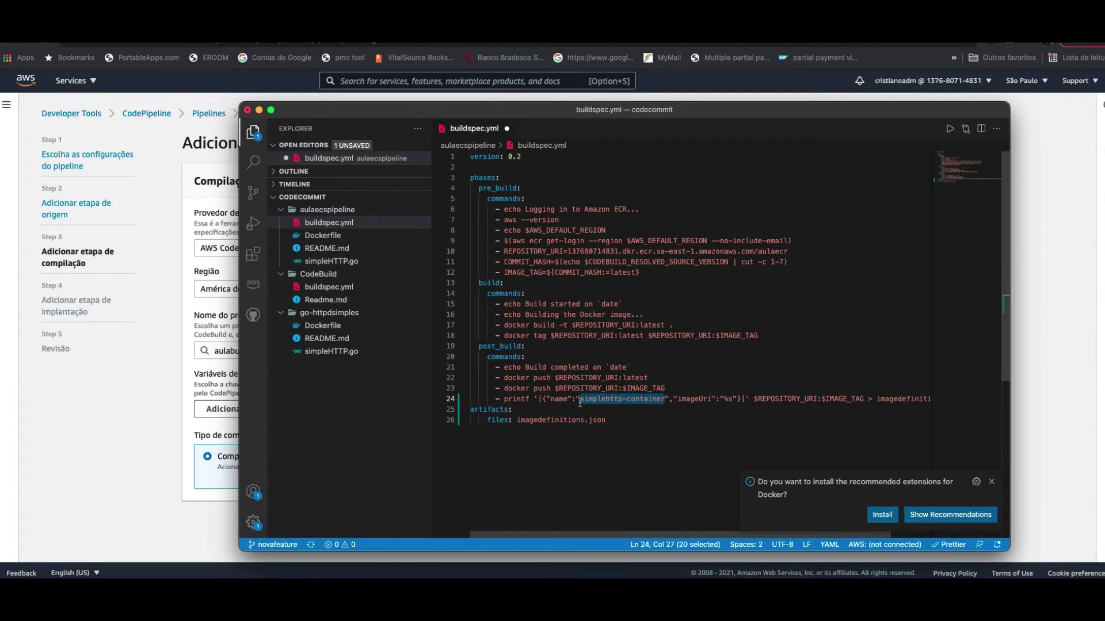
key("BackSpace")
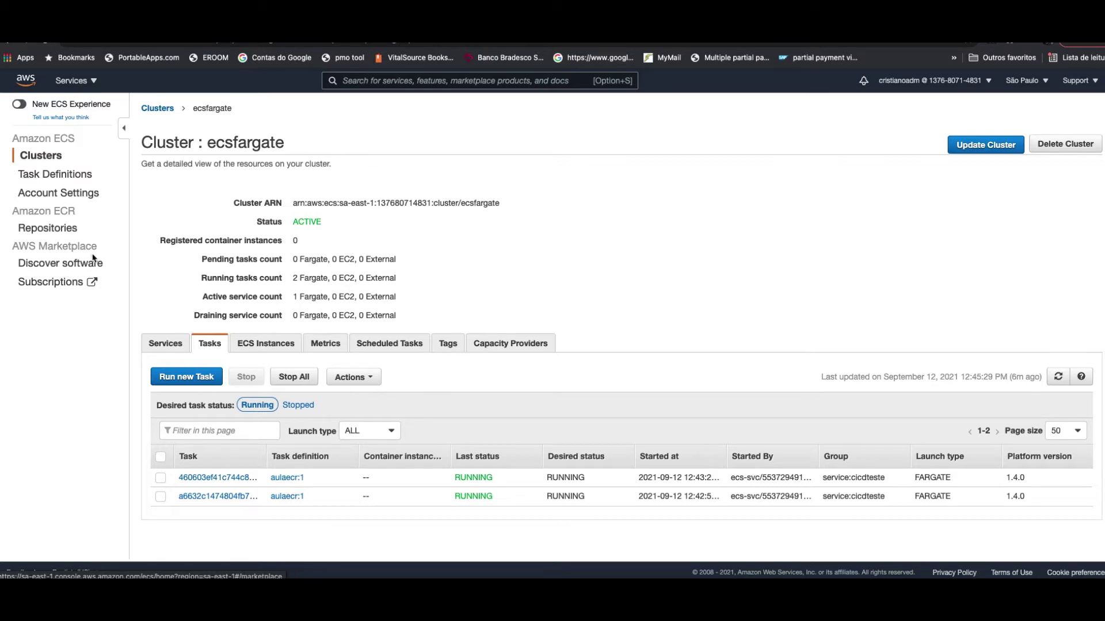
- Open the aulaecr:1 task definition used by the running tasks and copy the container name from its container definitions
left_click(284, 483)
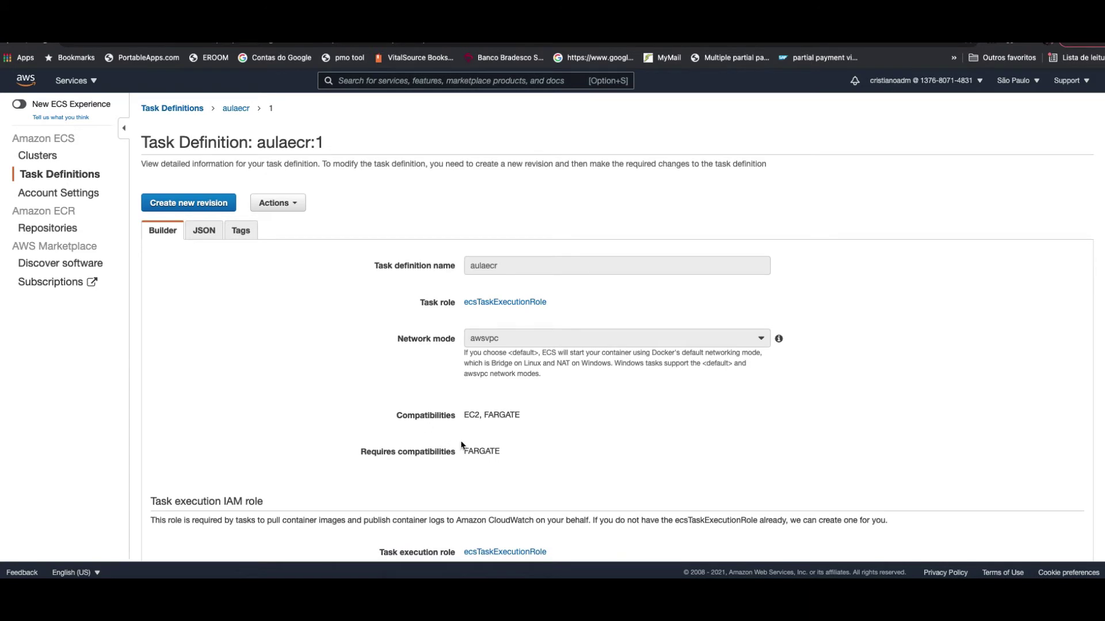
scroll(455, 443, "down", 8)
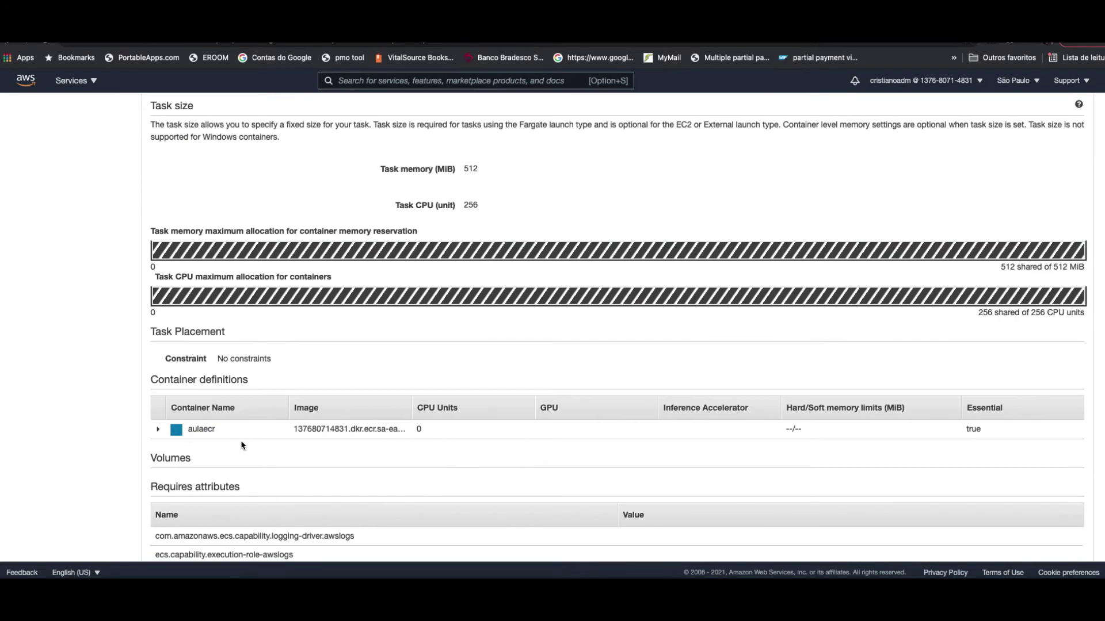
left_click_drag(218, 429, 188, 429)
right_click(199, 434)
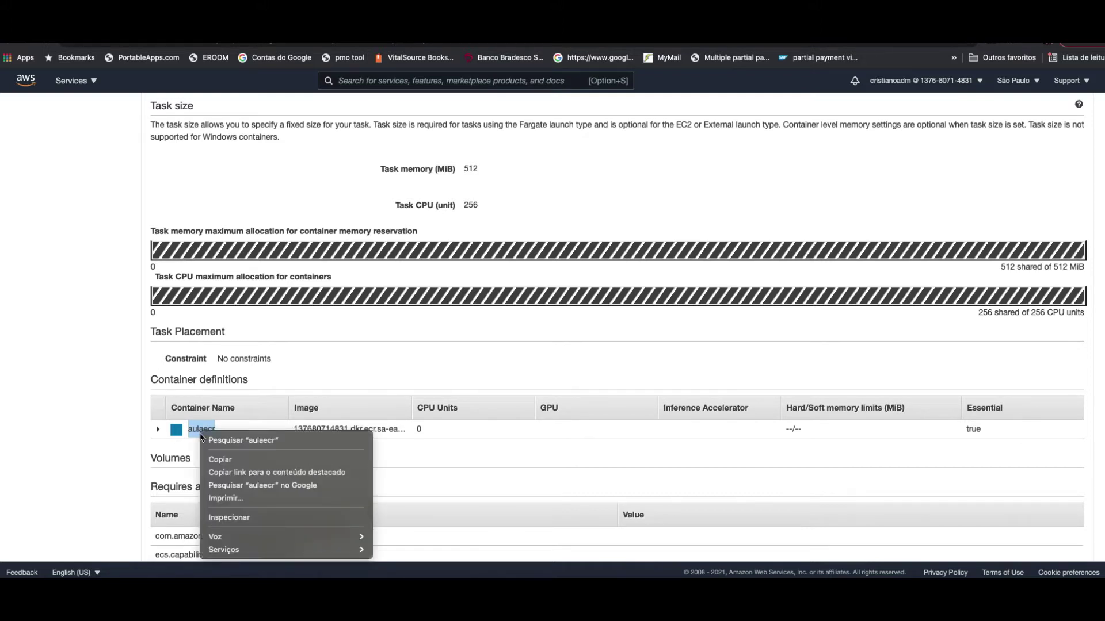
left_click(244, 458)
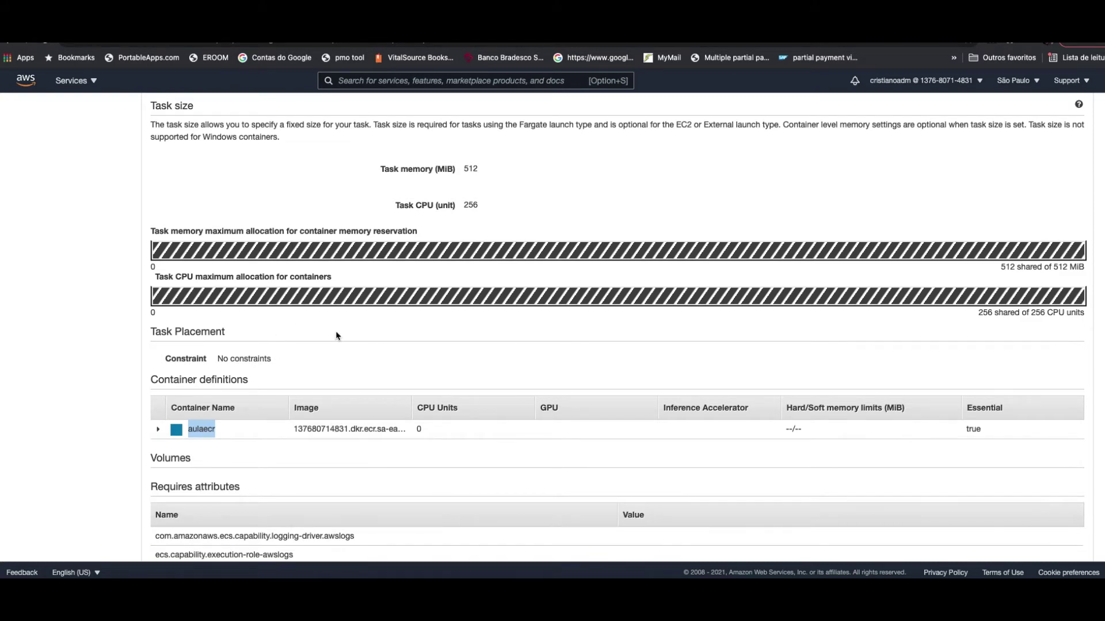
- Switch to VS Code, insert aulaecr as the container name in buildspec.yml's printf command, and save the file
key("super+Tab")
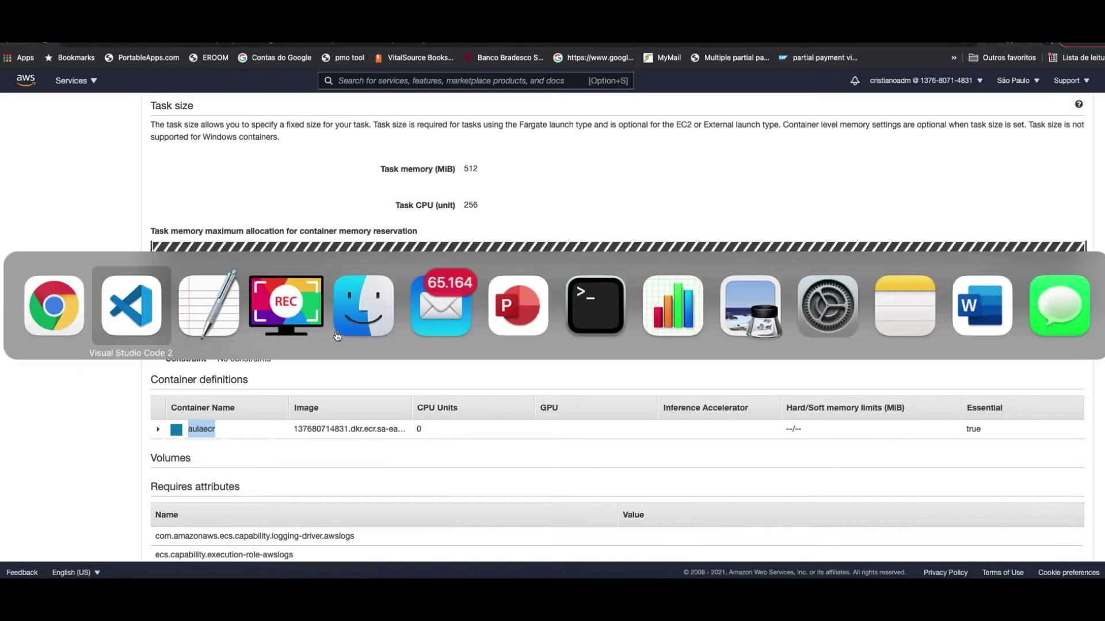
left_click(149, 313)
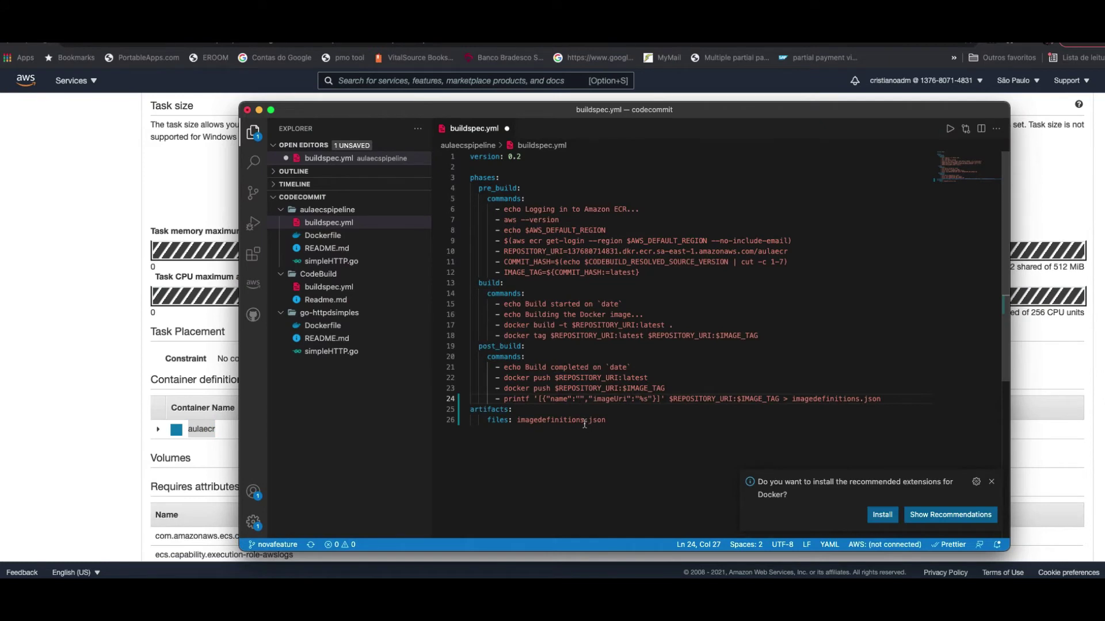
key("super+v")
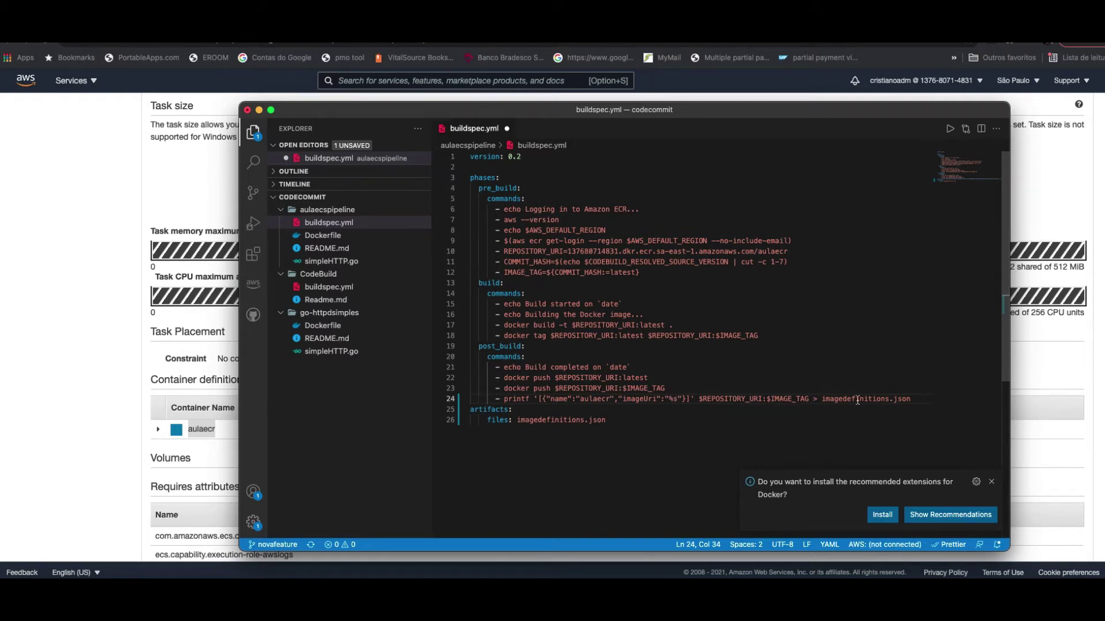
left_click_drag(823, 400, 890, 399)
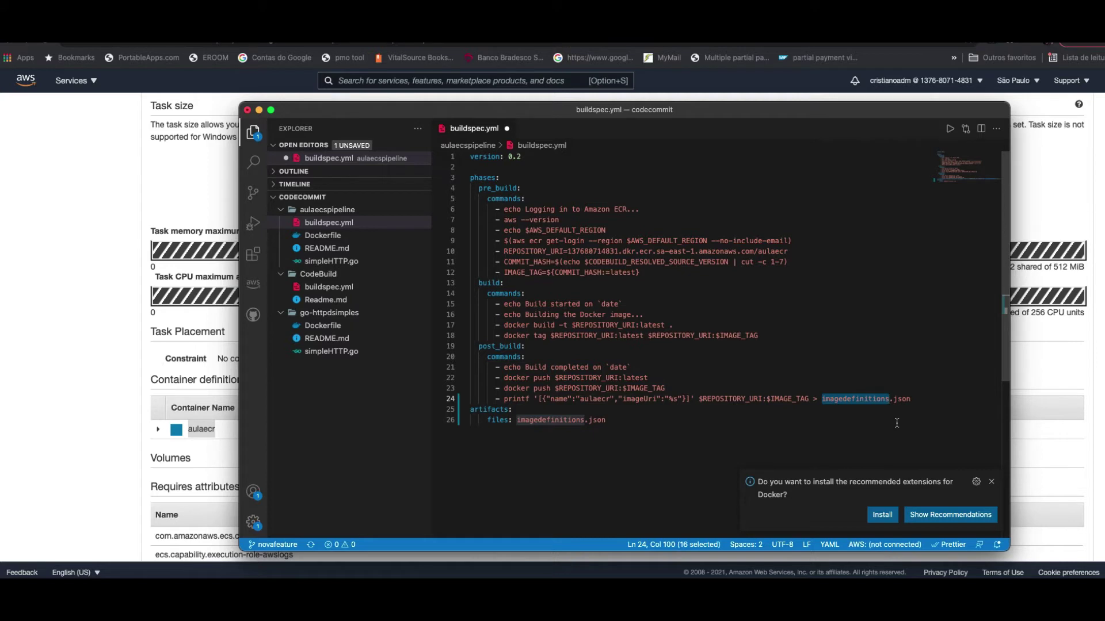
left_click(482, 412)
left_click_drag(517, 420, 629, 421)
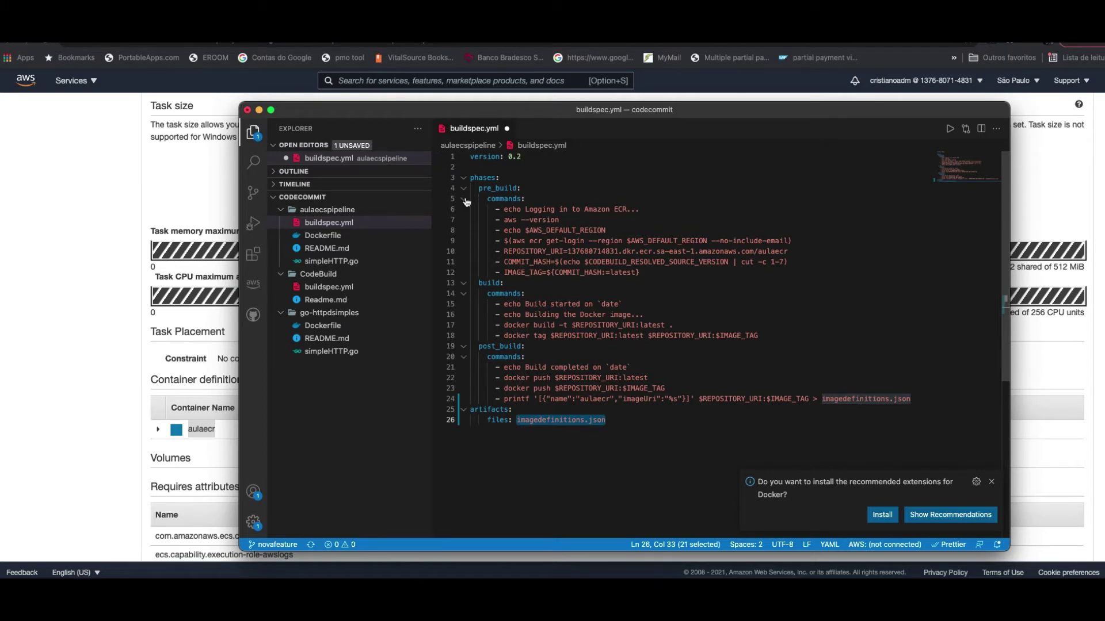
key("super+s")
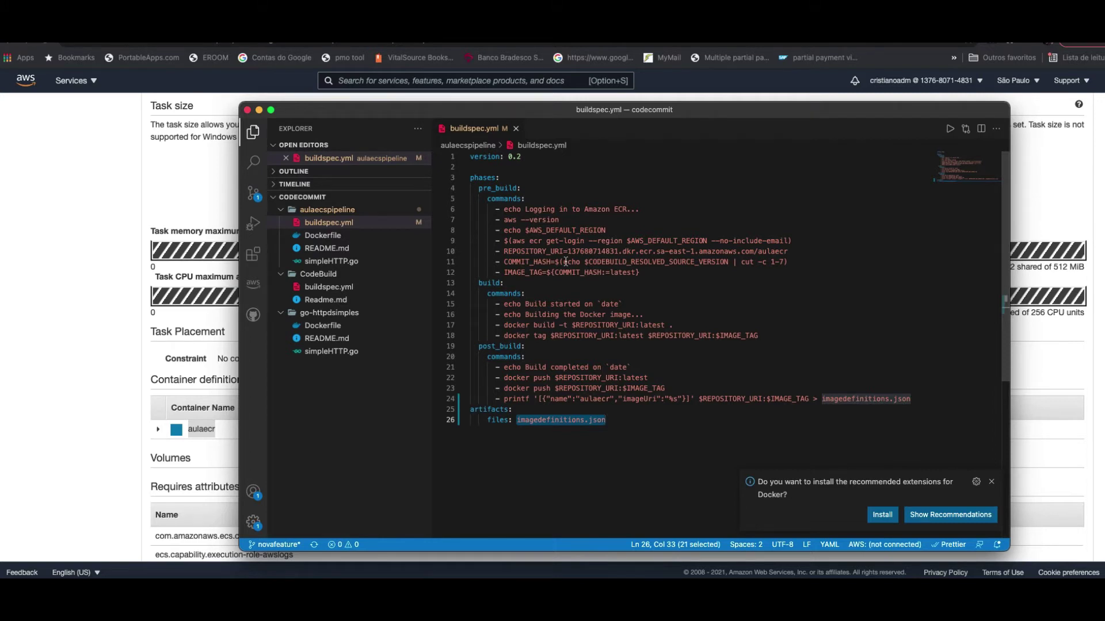
left_click(622, 424)
left_click_drag(607, 420, 468, 409)
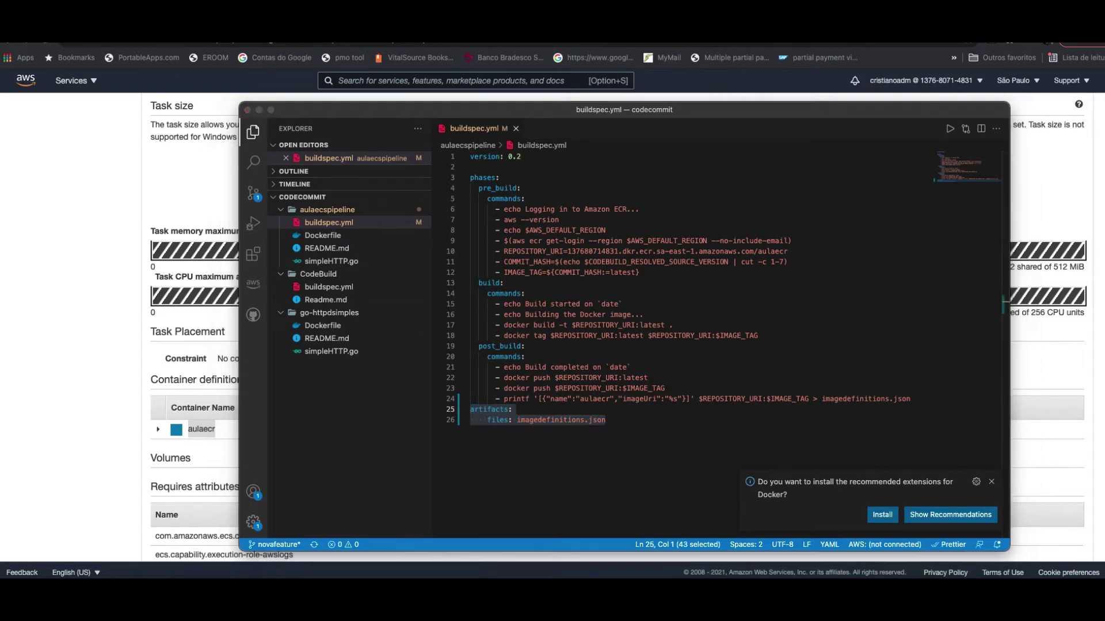
left_click(504, 403)
left_click_drag(492, 399, 668, 451)
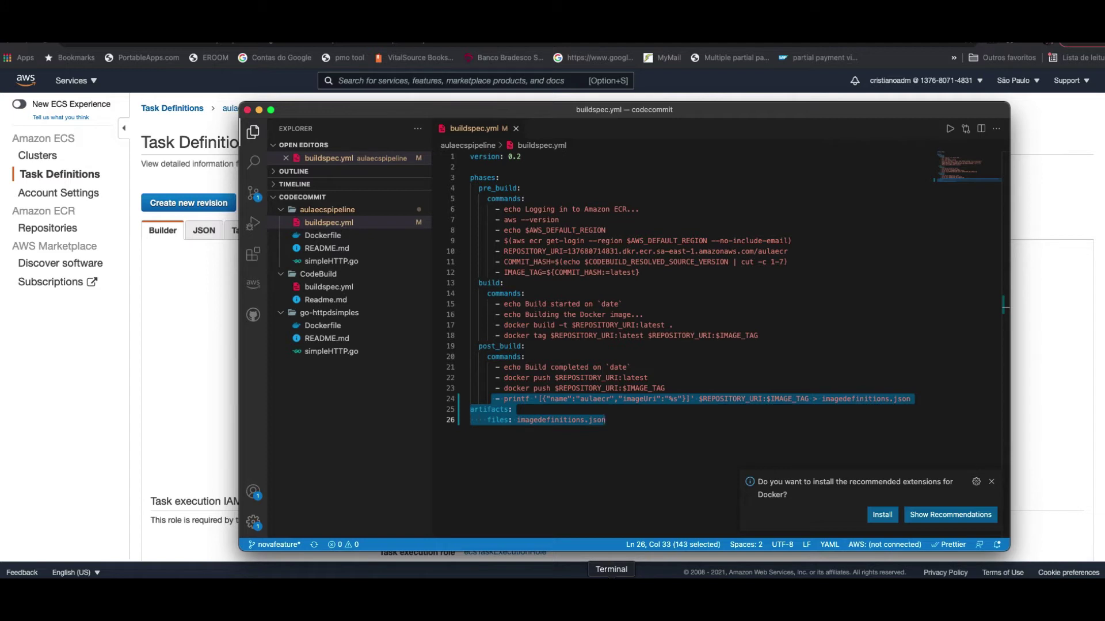
- Switch to the Terminal, clear the screen, list the aulaecspipeline folder's files and check the repository's state with git status
left_click(611, 590)
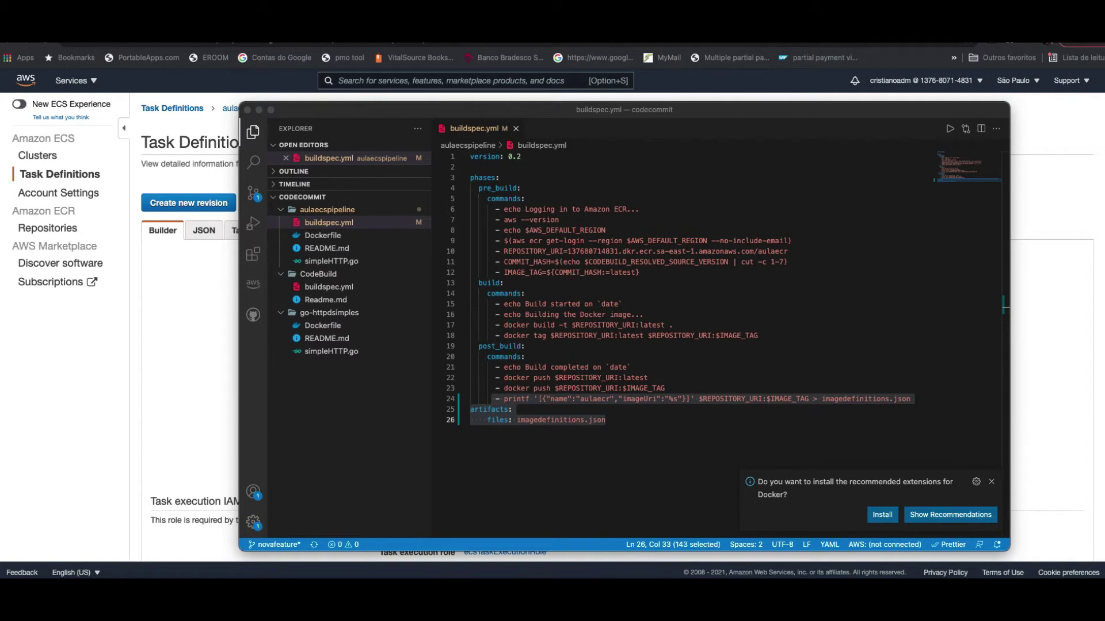
key("super+Tab")
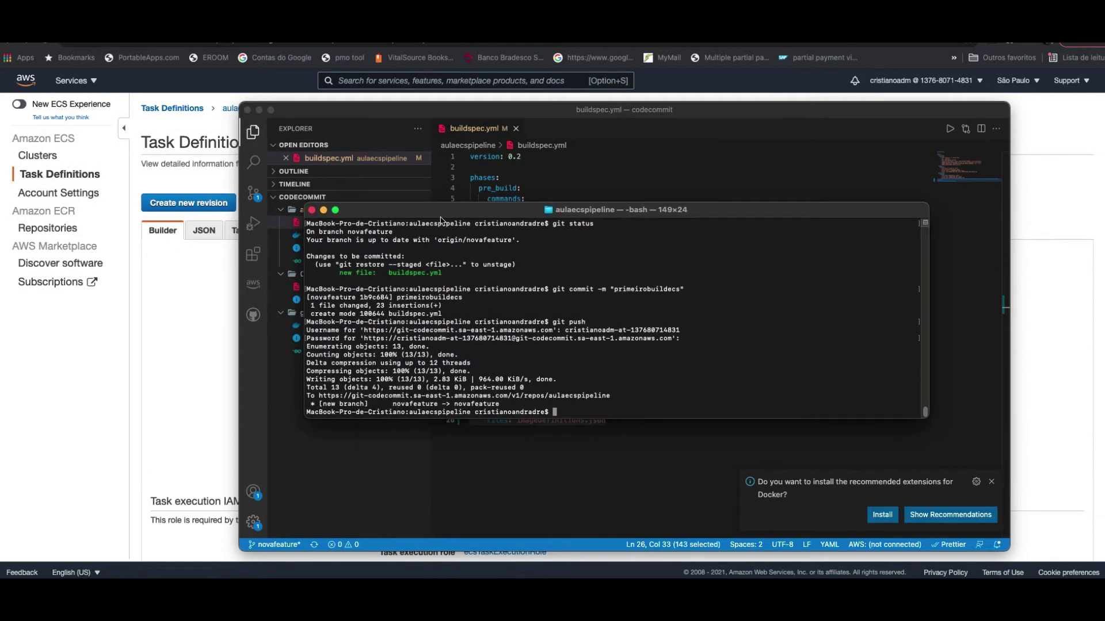
left_click_drag(464, 260, 466, 260)
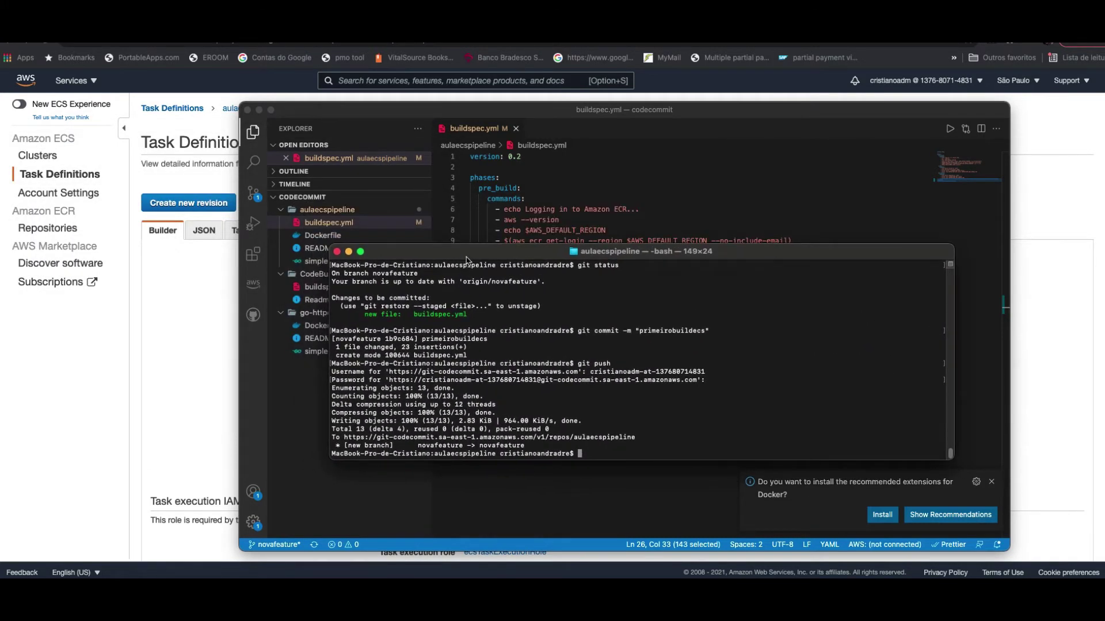
type("clear")
key("Return")
type("ls")
key("Return")
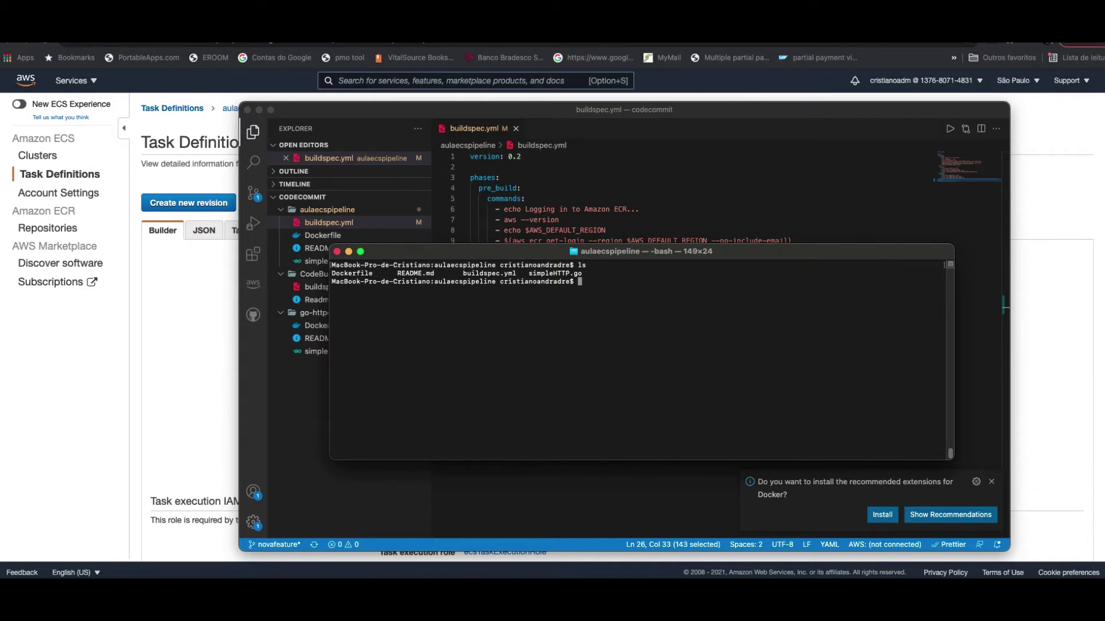
type("git status")
key("Return")
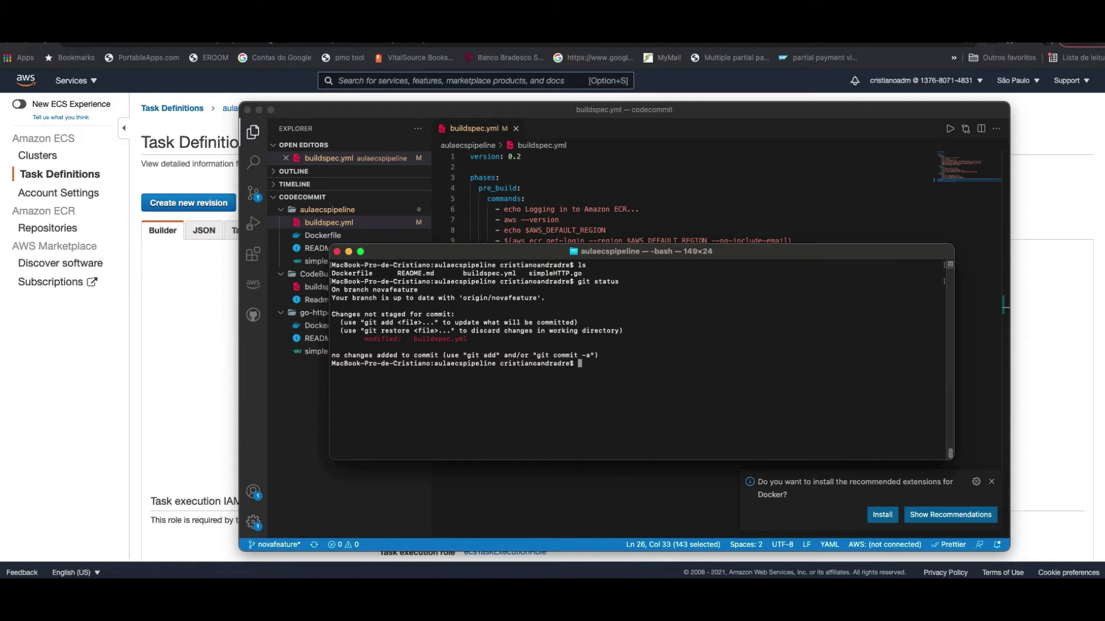
- Stage all repository changes with git add . and check the staged files with git status
type("git add .")
key("Return")
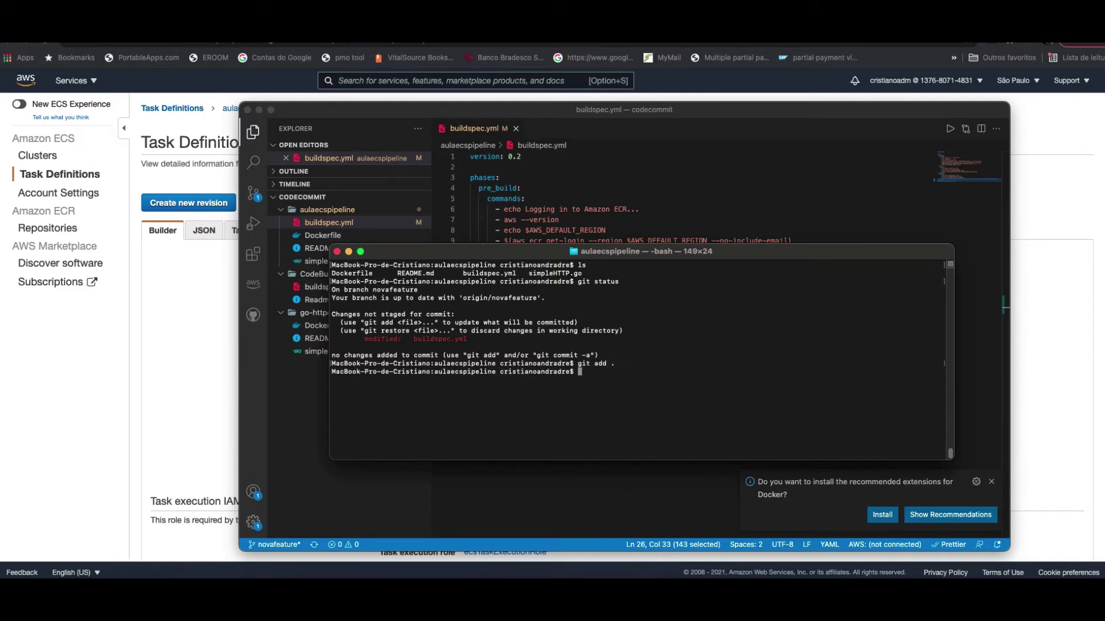
type("git status")
key("Return")
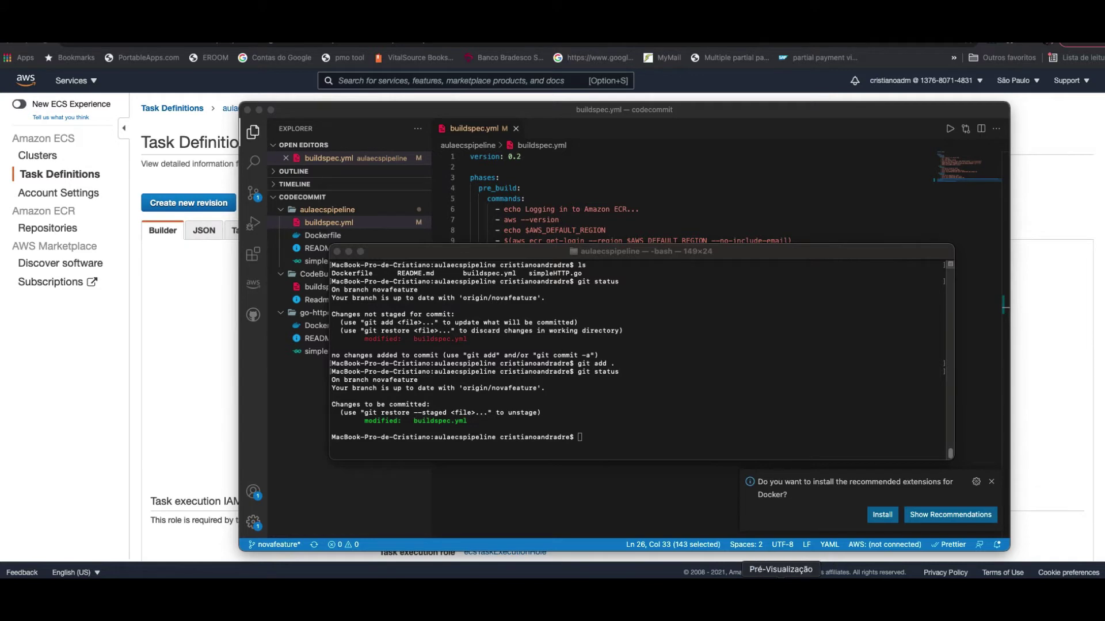
- Push the novafeature branch to CodeCommit with git push, entering the Git username and password for authentication
left_click(599, 445)
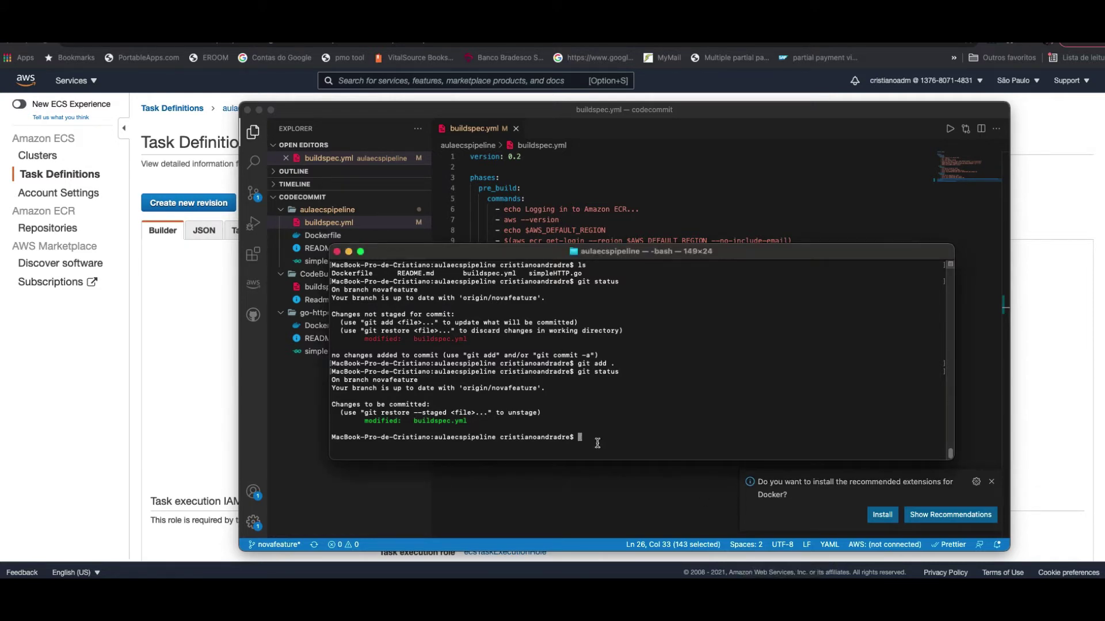
type("git push")
key("Return")
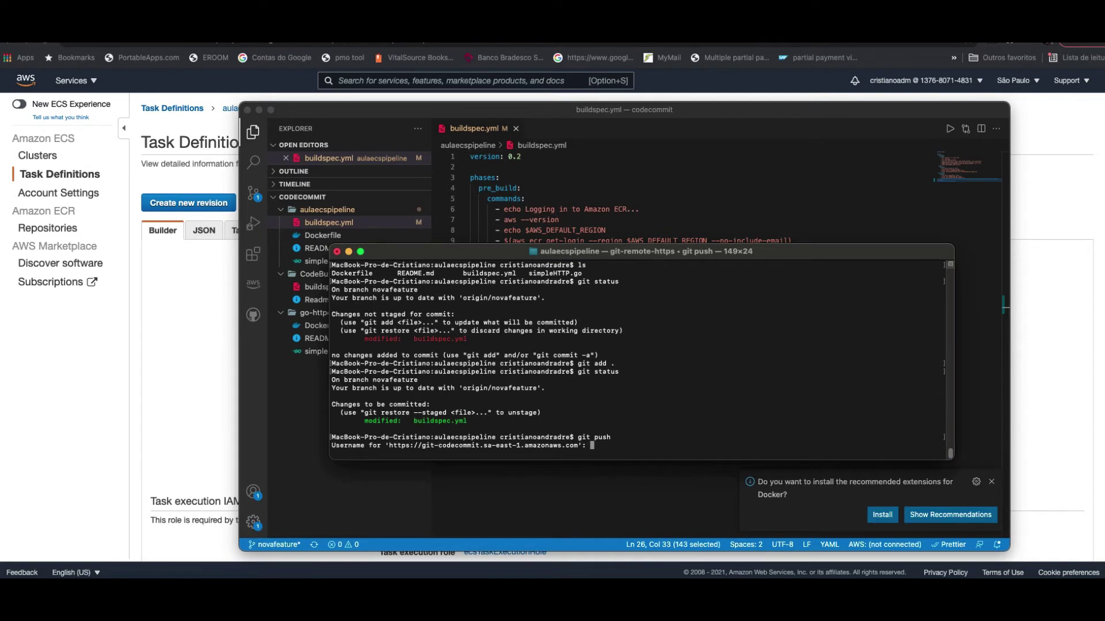
key("super+Tab")
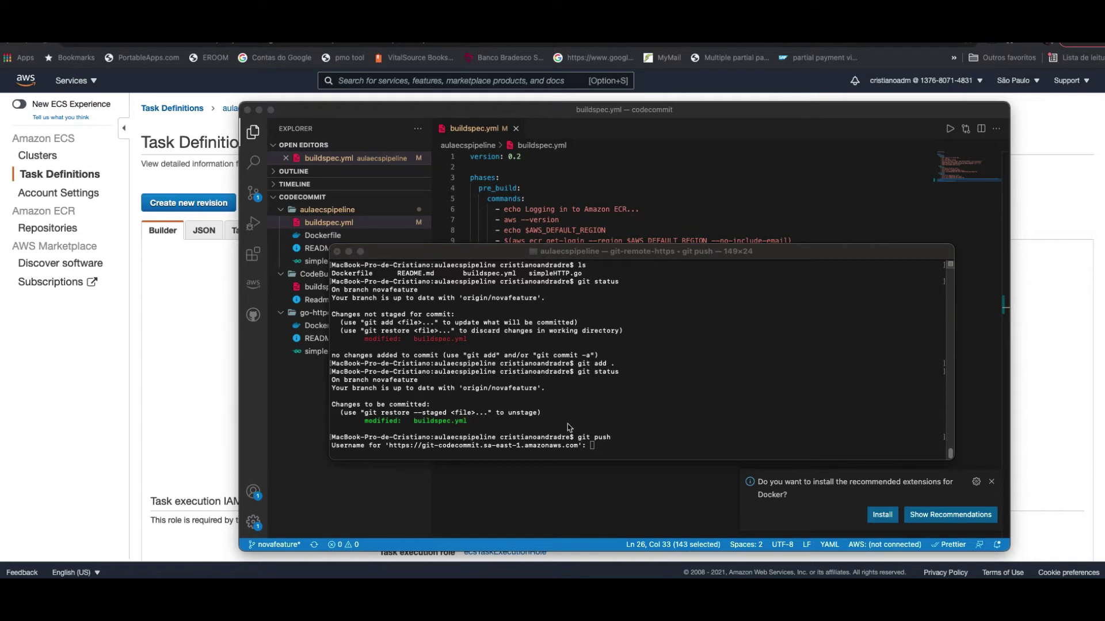
left_click(607, 448)
key("super+v")
key("Return")
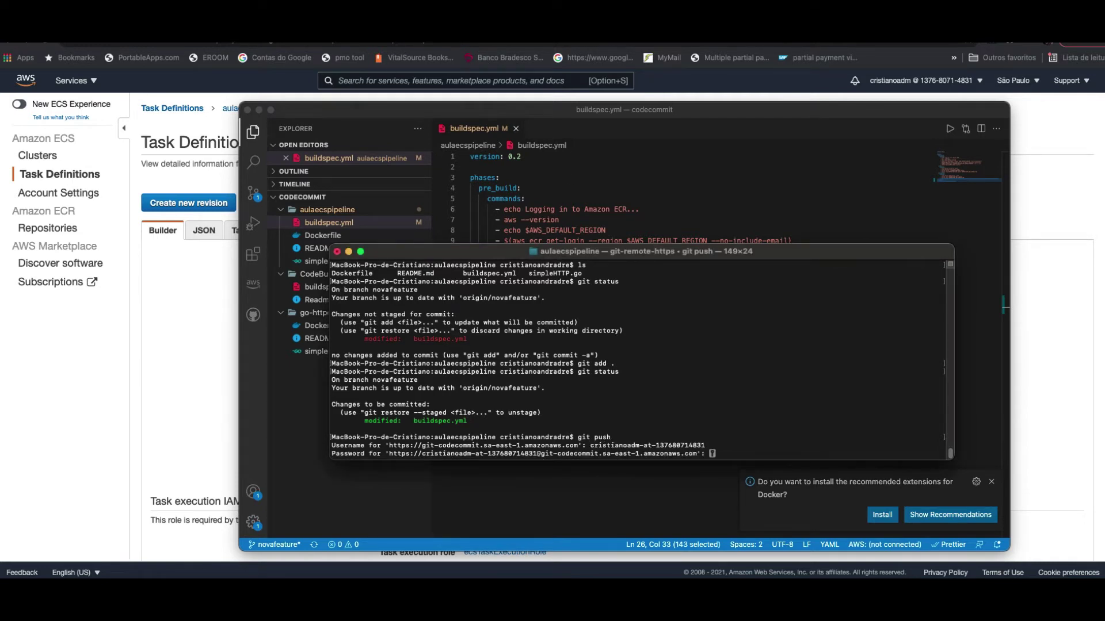
key("super+Tab")
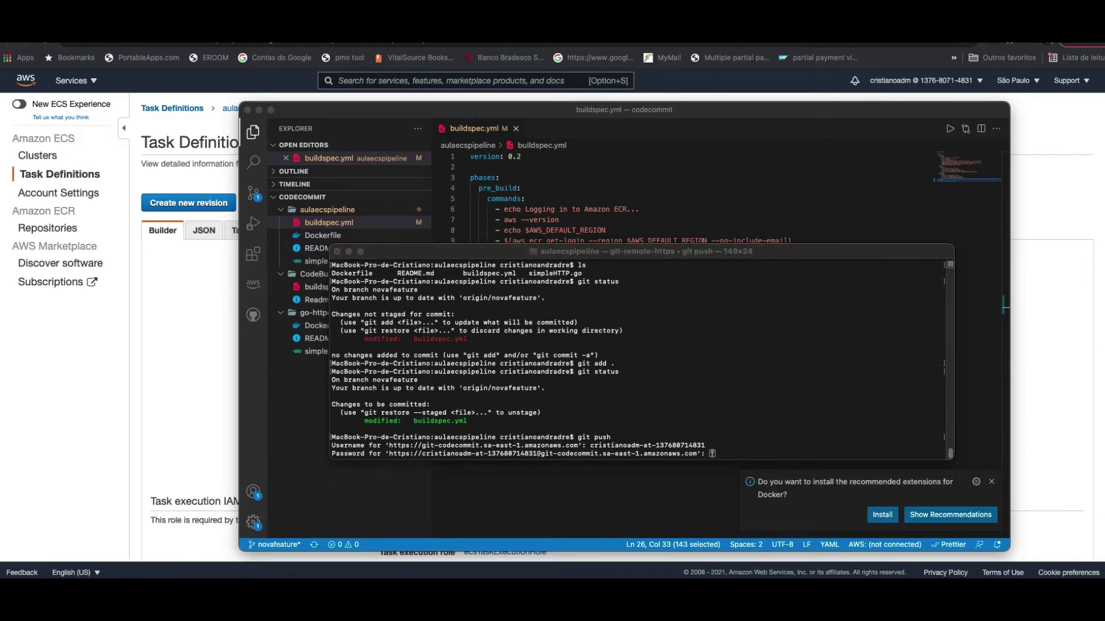
left_click(732, 455)
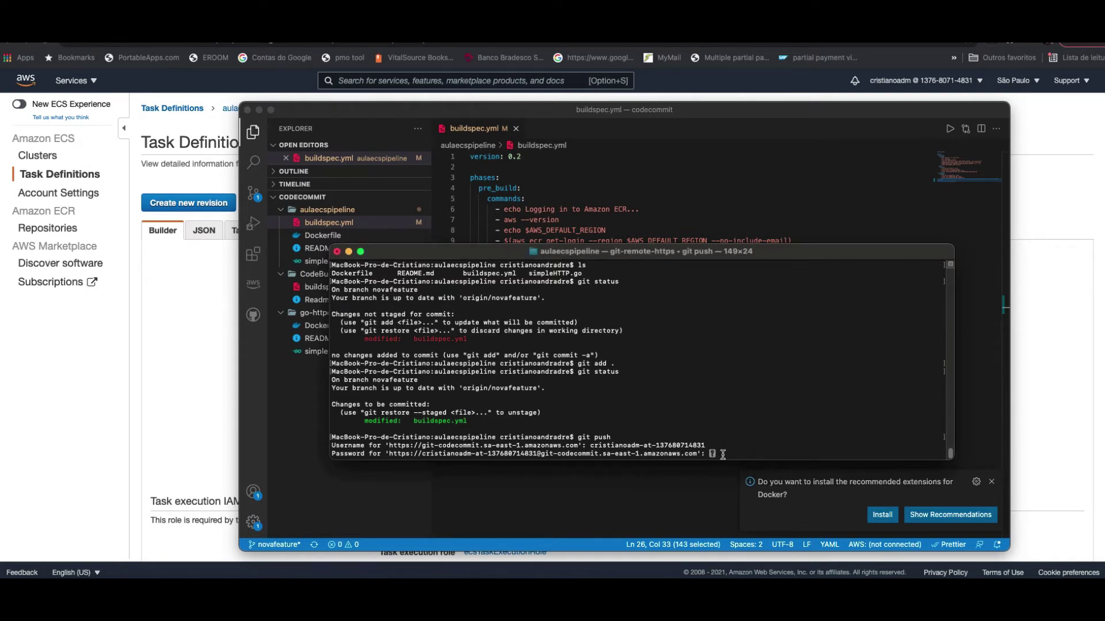
key("Return")
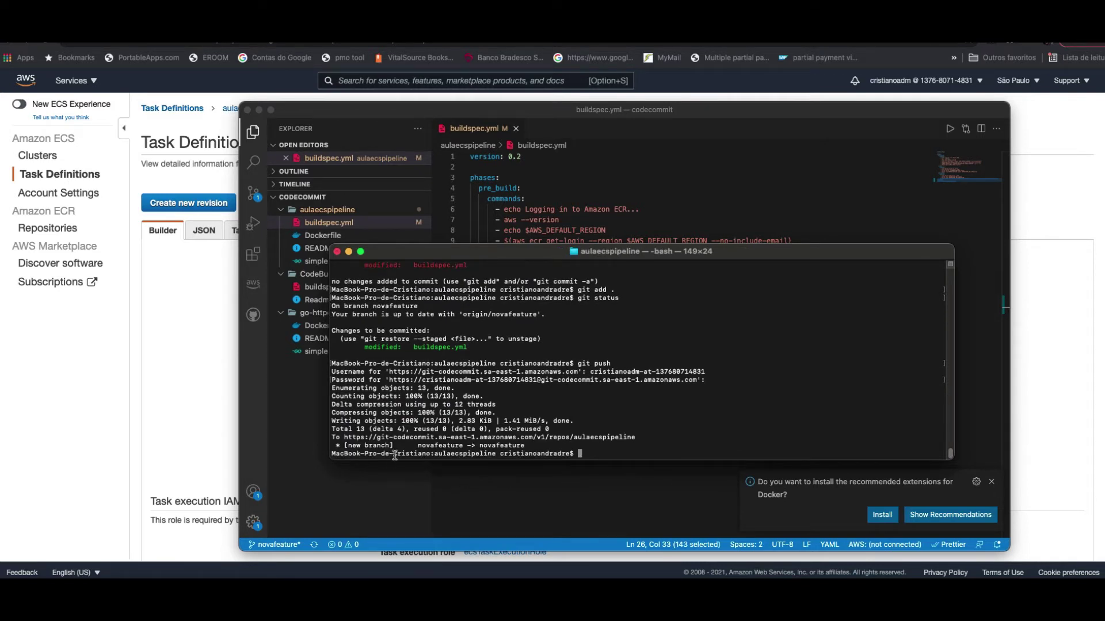
left_click_drag(418, 447, 524, 447)
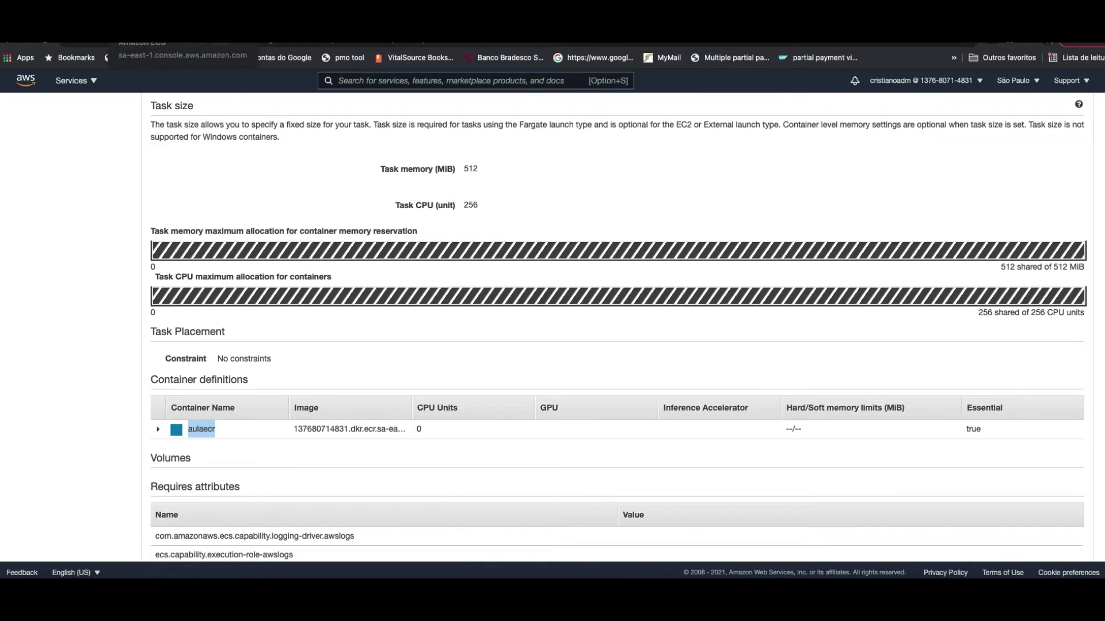
- Switch back to the AWS console in the browser, search for CodeCommit and open its repository list
left_click(418, 85)
scroll(417, 84, "up", 10)
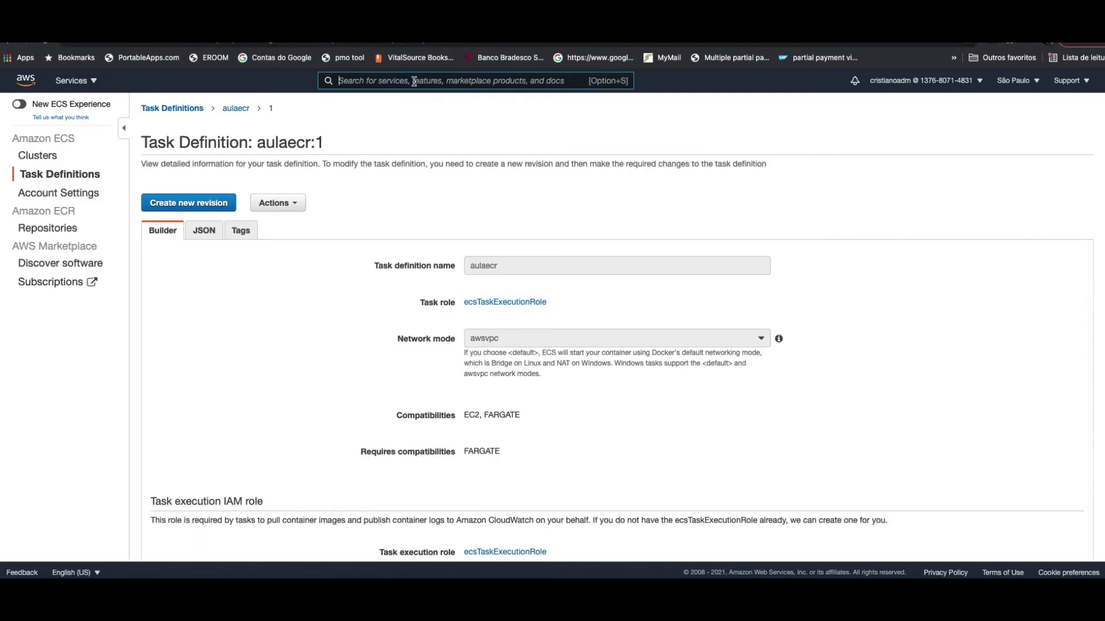
type("co")
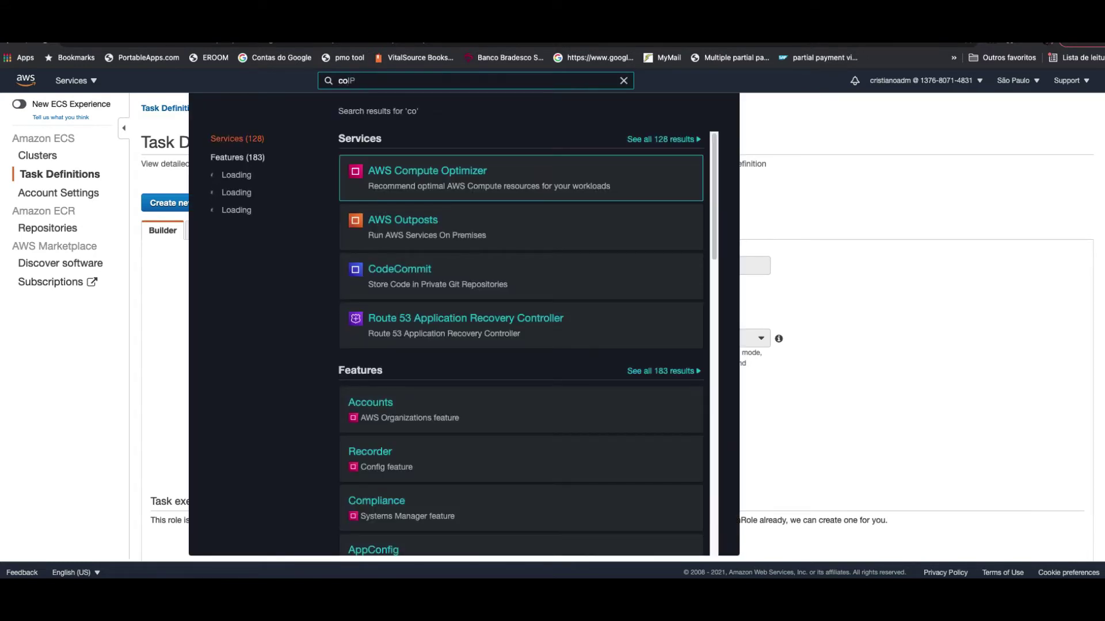
type("deco")
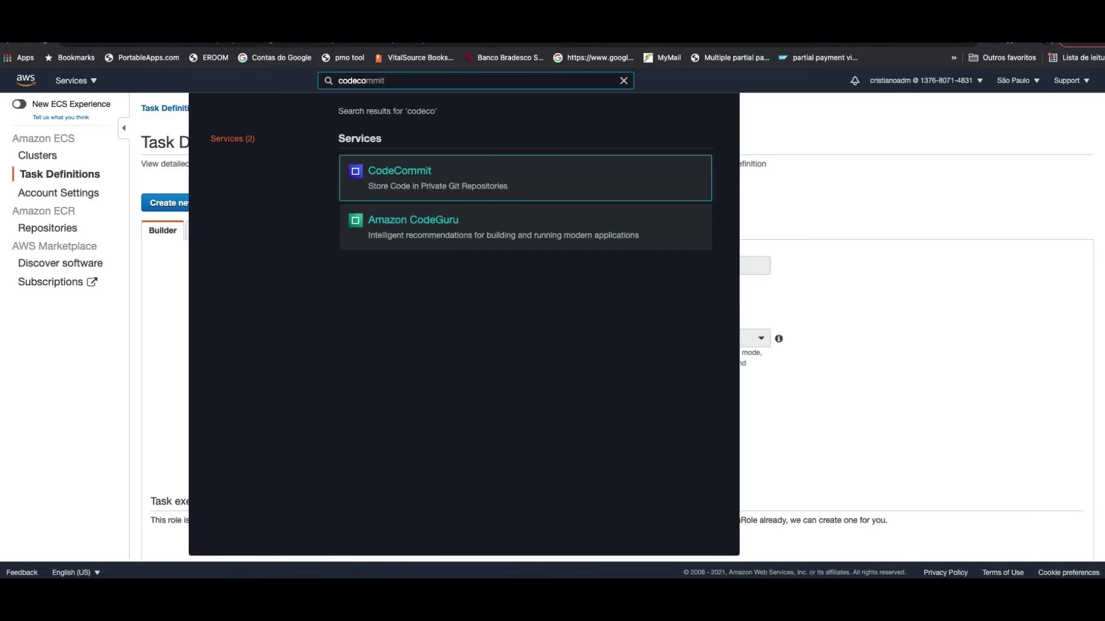
left_click(414, 178)
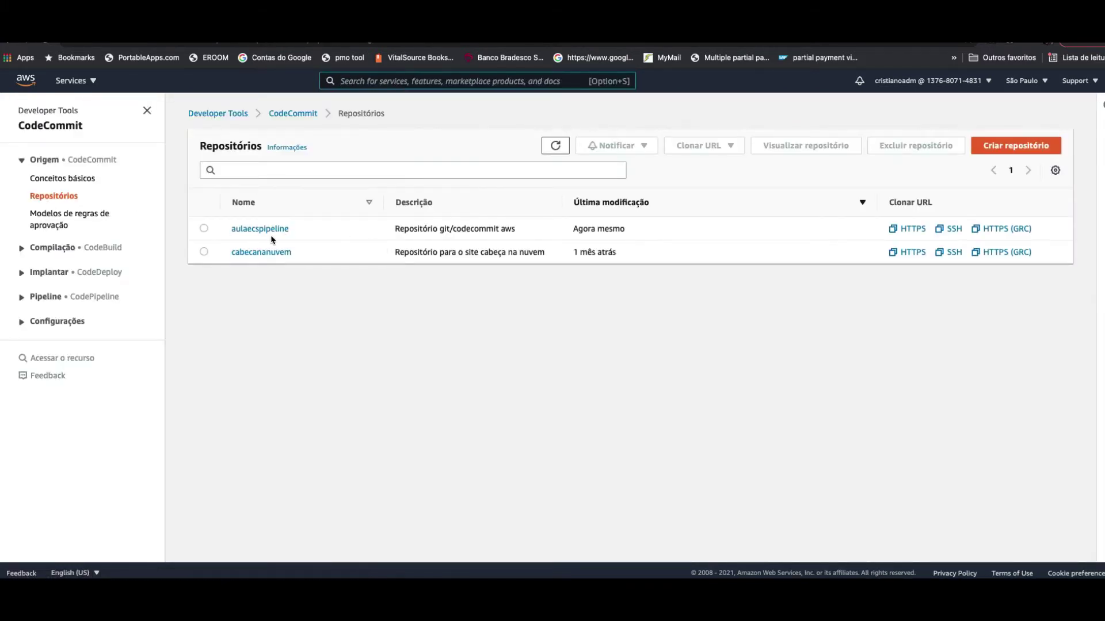
- Open buildspec.yml in the aulaecspipeline repository and view its contents on the master and novafeature branches
left_click(269, 230)
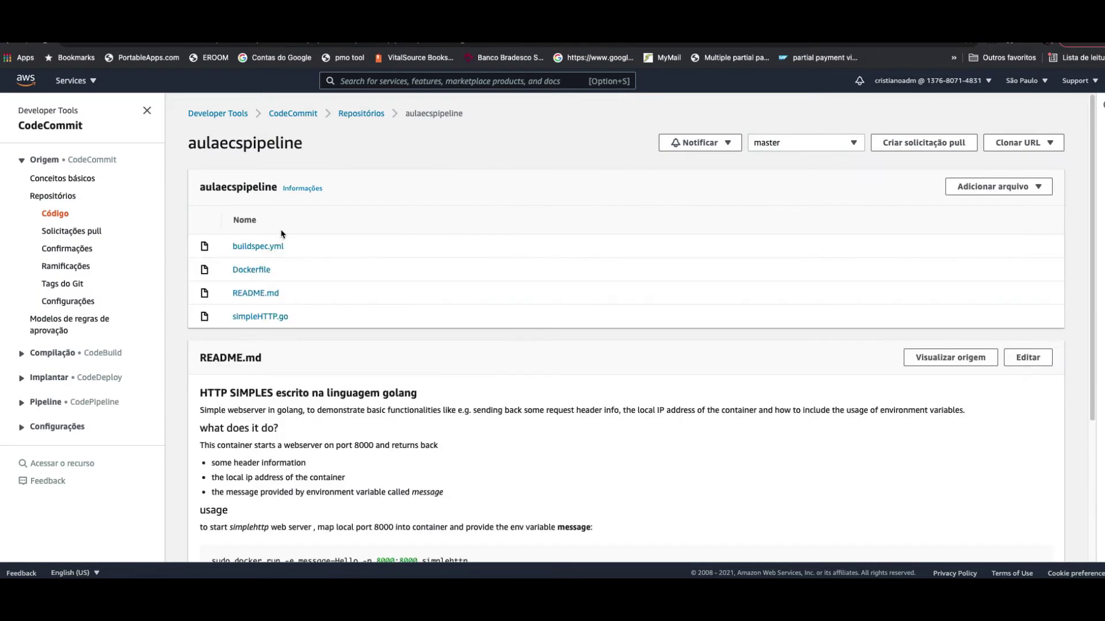
left_click(257, 248)
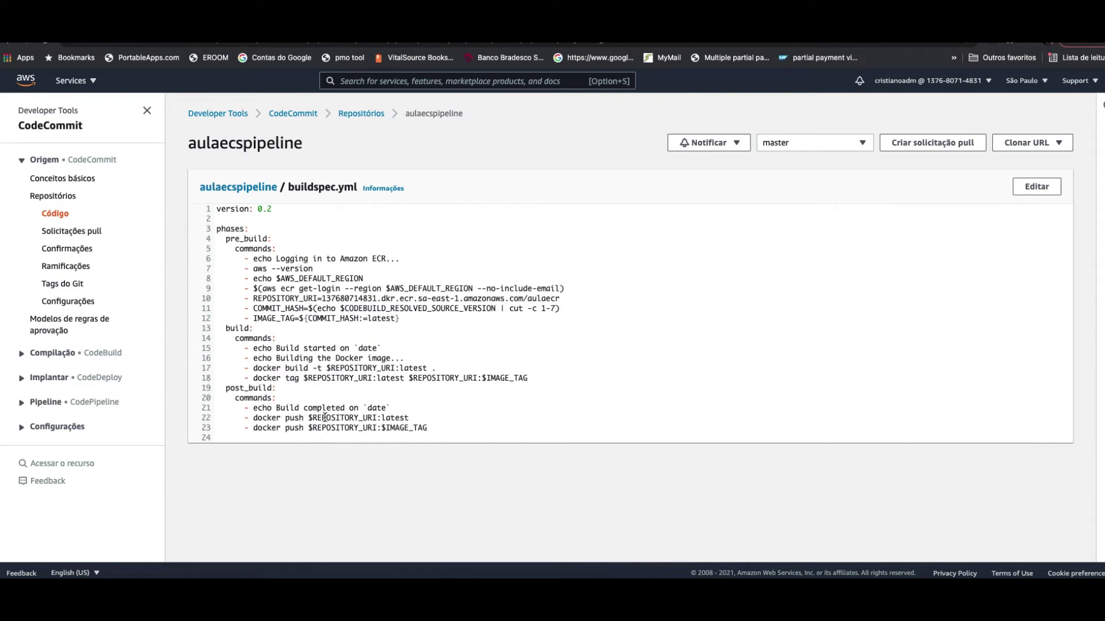
left_click(836, 147)
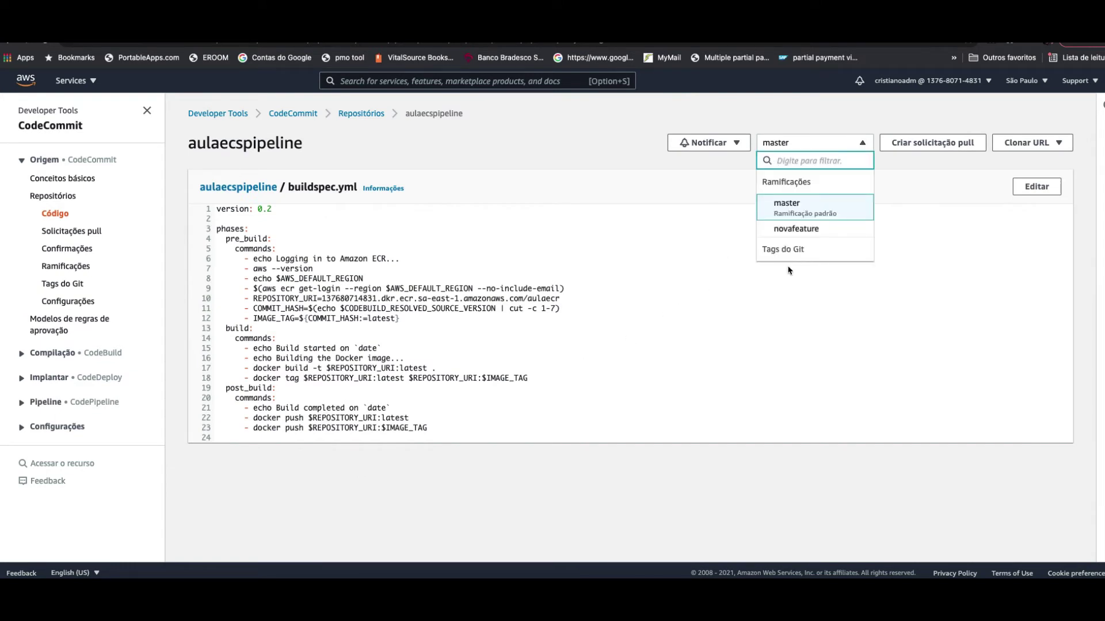
left_click(796, 229)
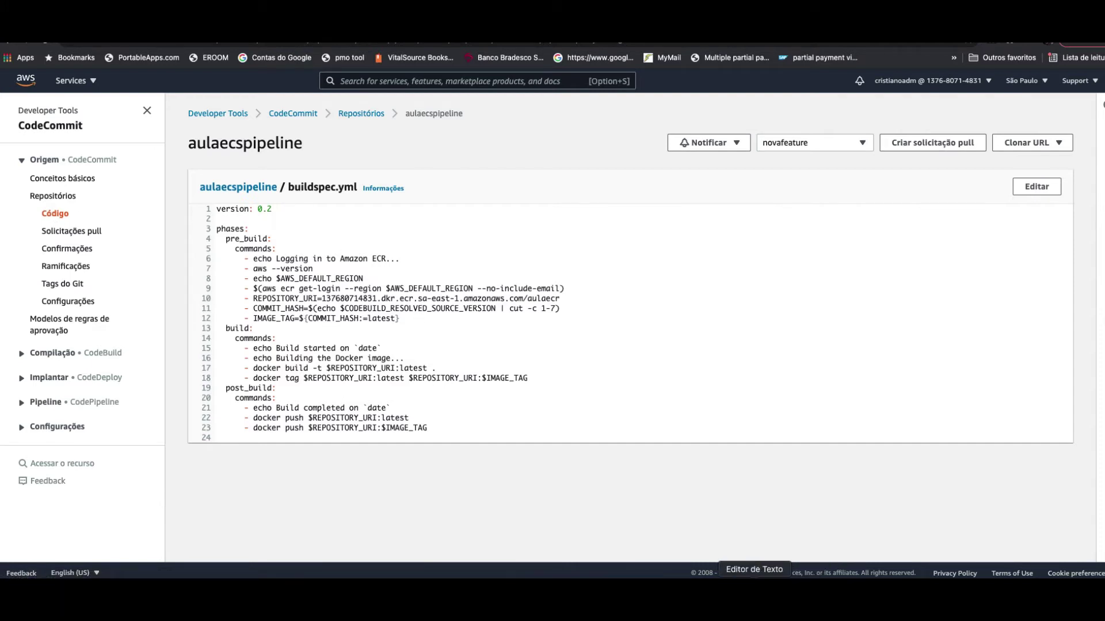
- Switch to the code editor to review the local buildspec.yml, close the file and return to the browser
left_click(728, 598)
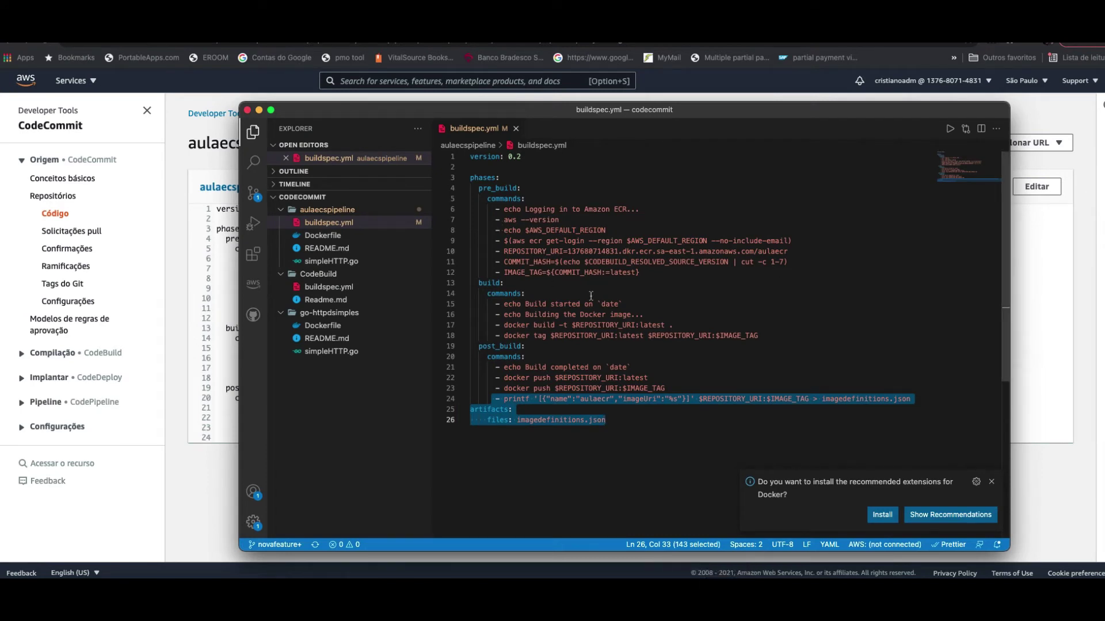
left_click(516, 129)
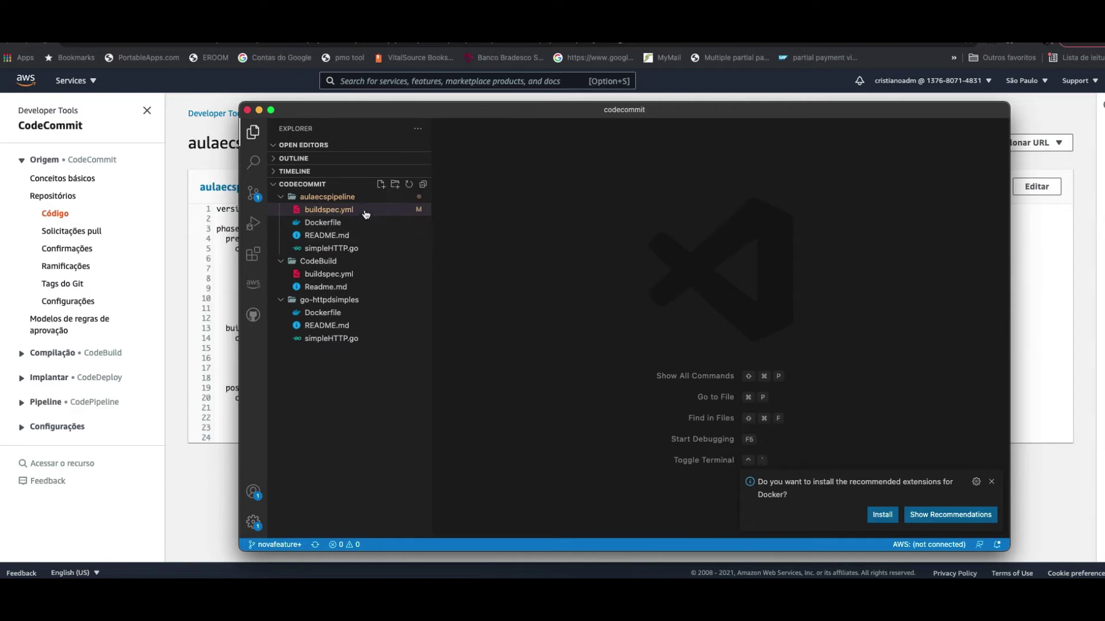
left_click(196, 486)
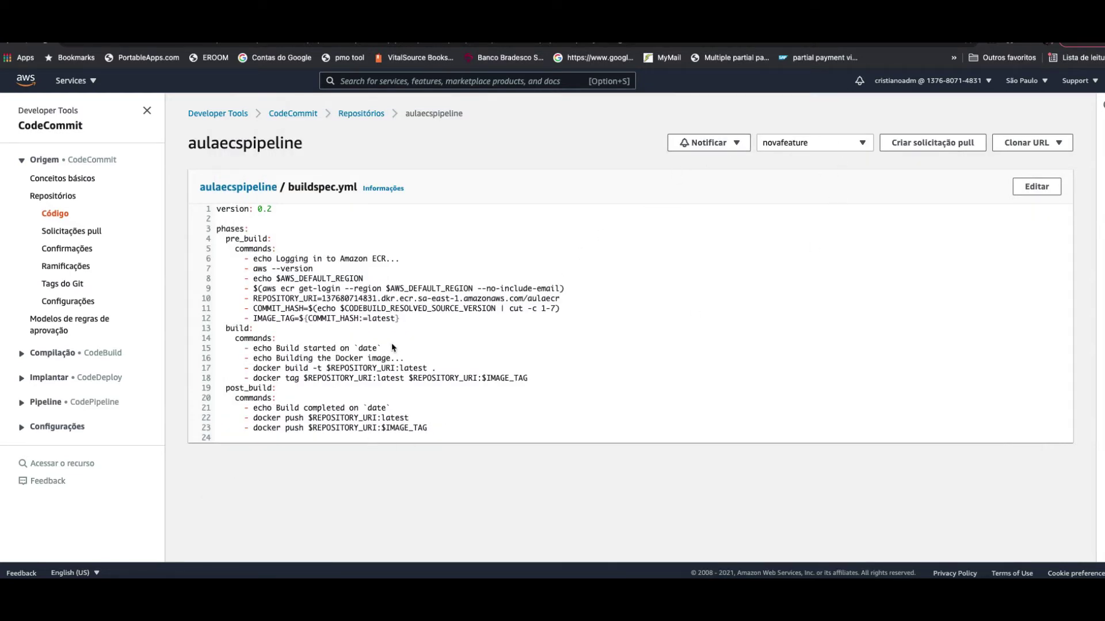
- Compare buildspec.yml on the master and novafeature branches in CodeCommit, then reopen the aulaecspipeline repository from the repository list
left_click(66, 217)
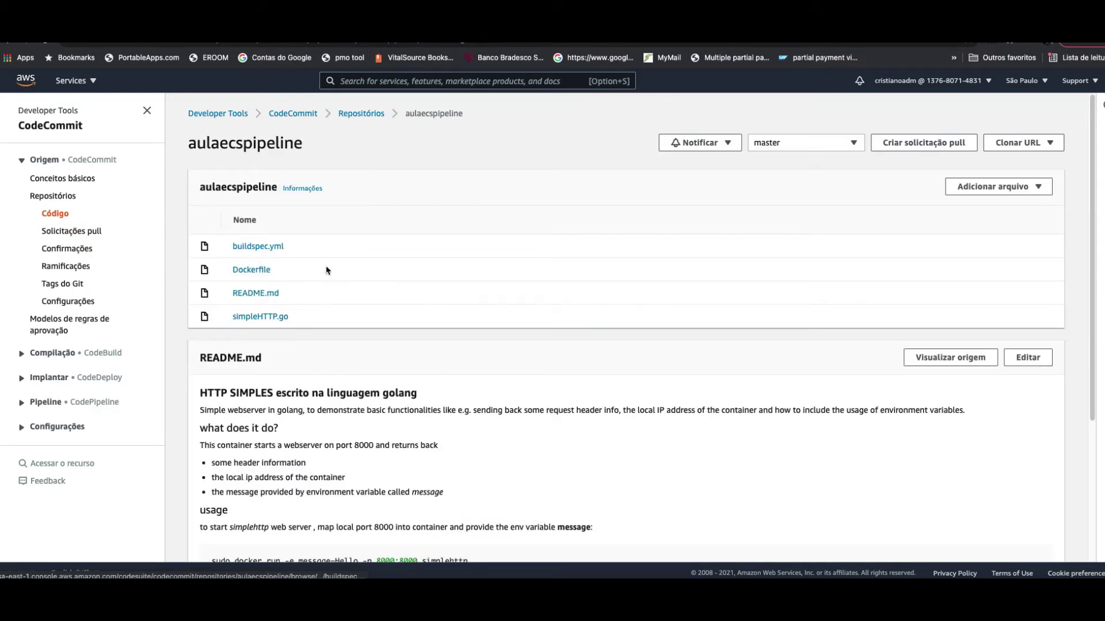
left_click(282, 248)
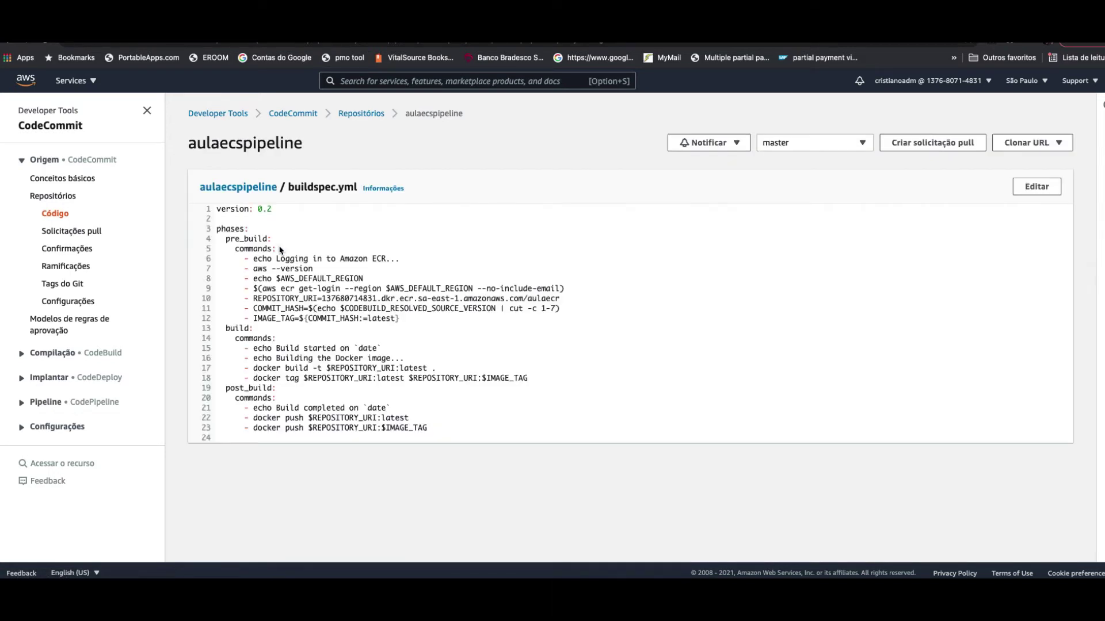
left_click(807, 147)
left_click(797, 229)
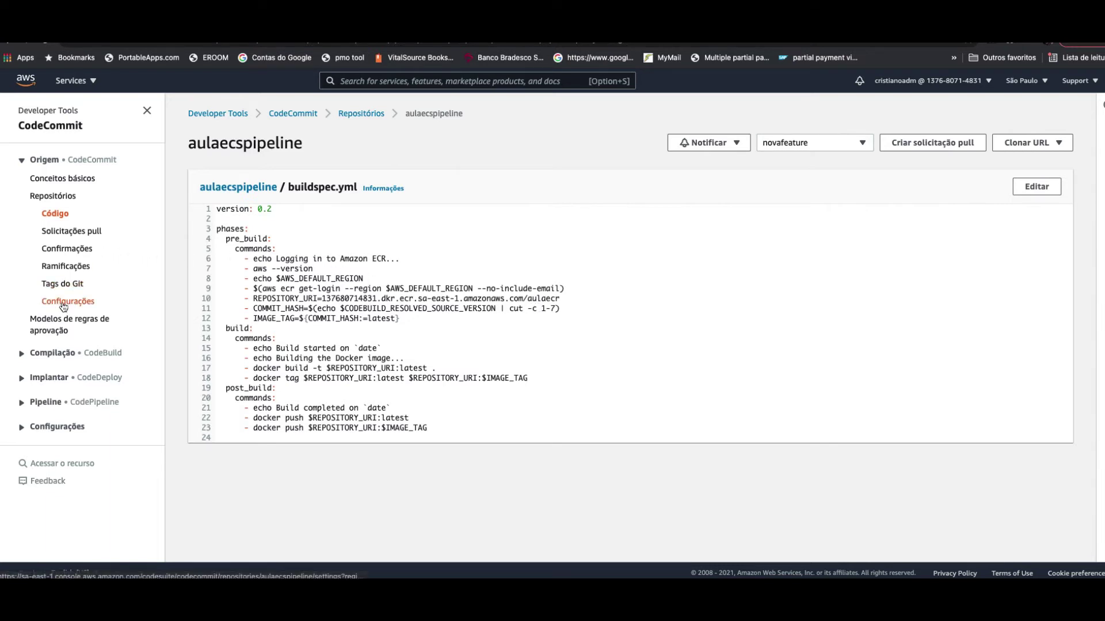
left_click(61, 198)
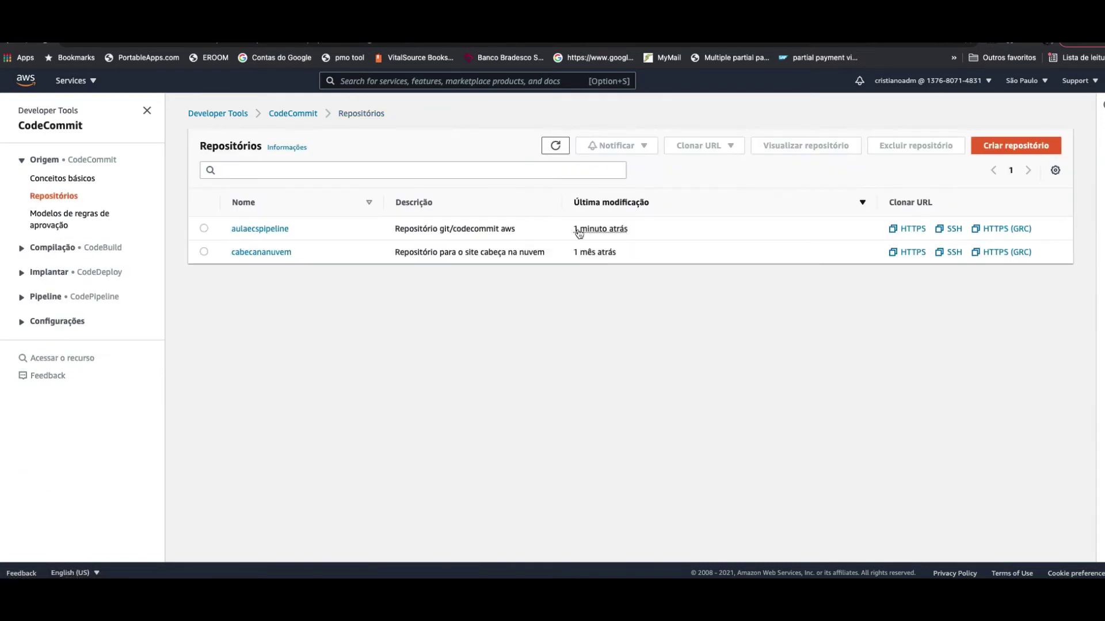
left_click(267, 229)
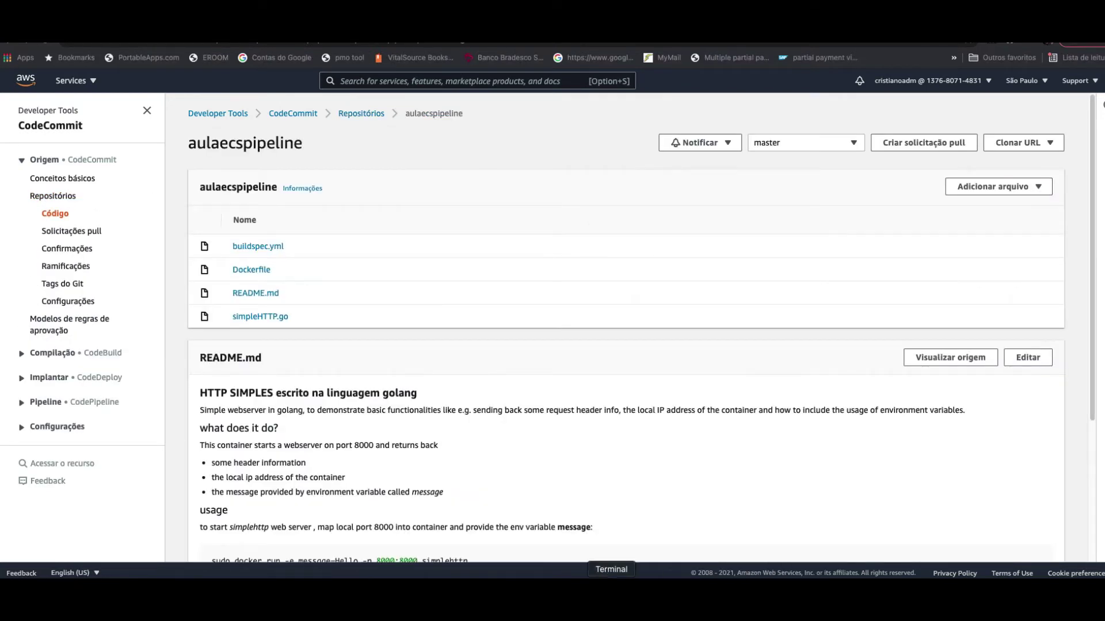
- Switch to the terminal, check git status and commit the staged buildspec.yml change with the message "cicdpipeline"
key("super+Tab")
type("git status")
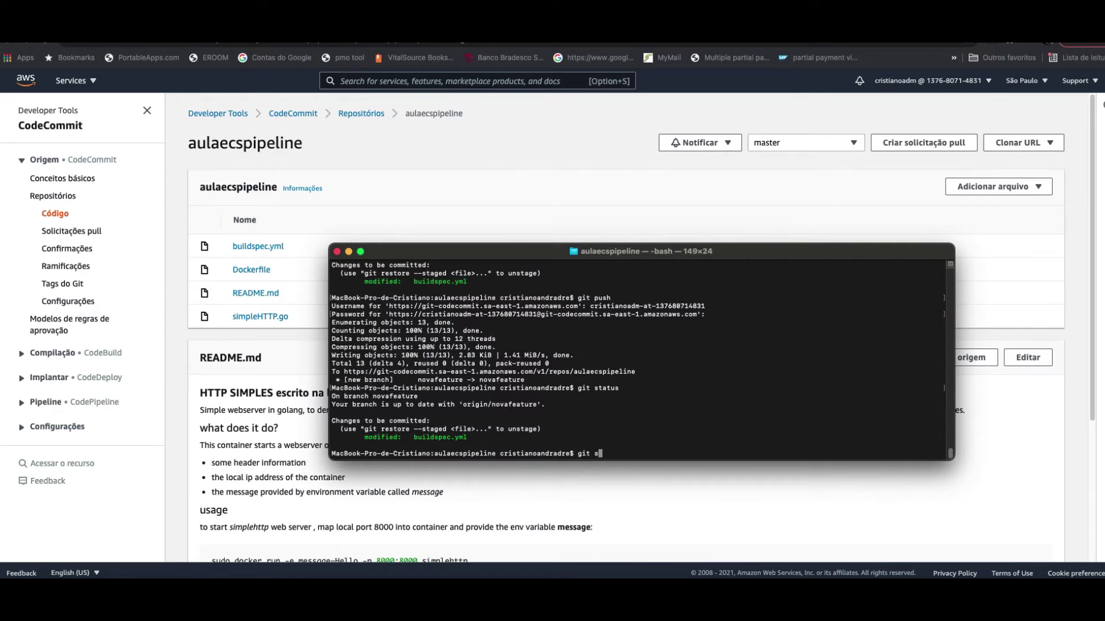
key("Return")
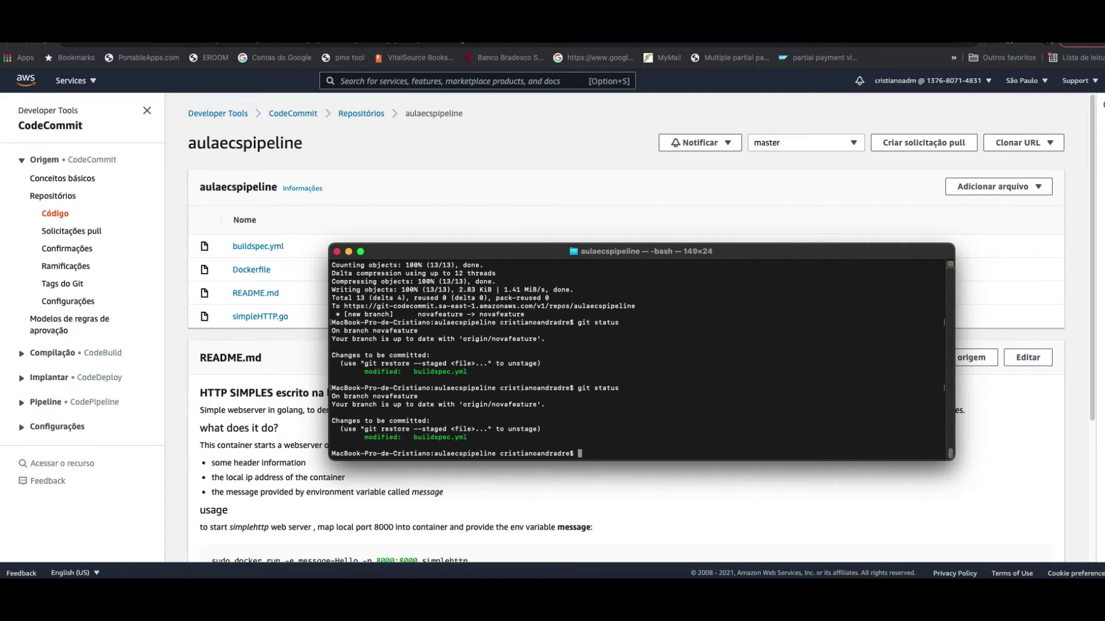
type("git commit -m \"cicdpipeline\"")
key("Return")
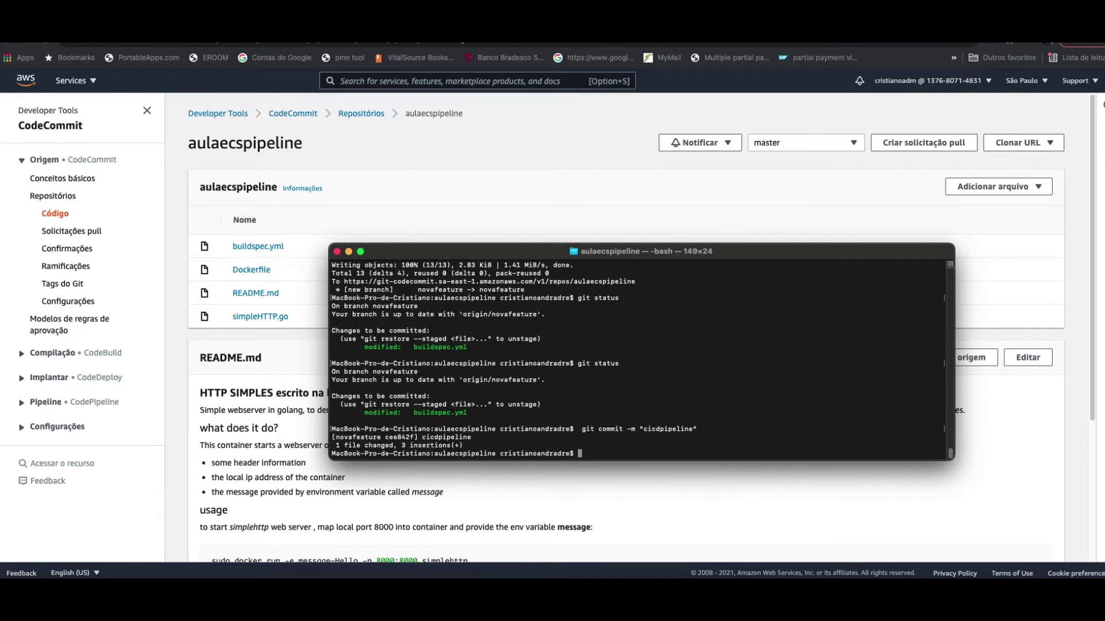
- Push the new commit on the novafeature branch with git push, entering the Git username and password
type("git push")
key("Return")
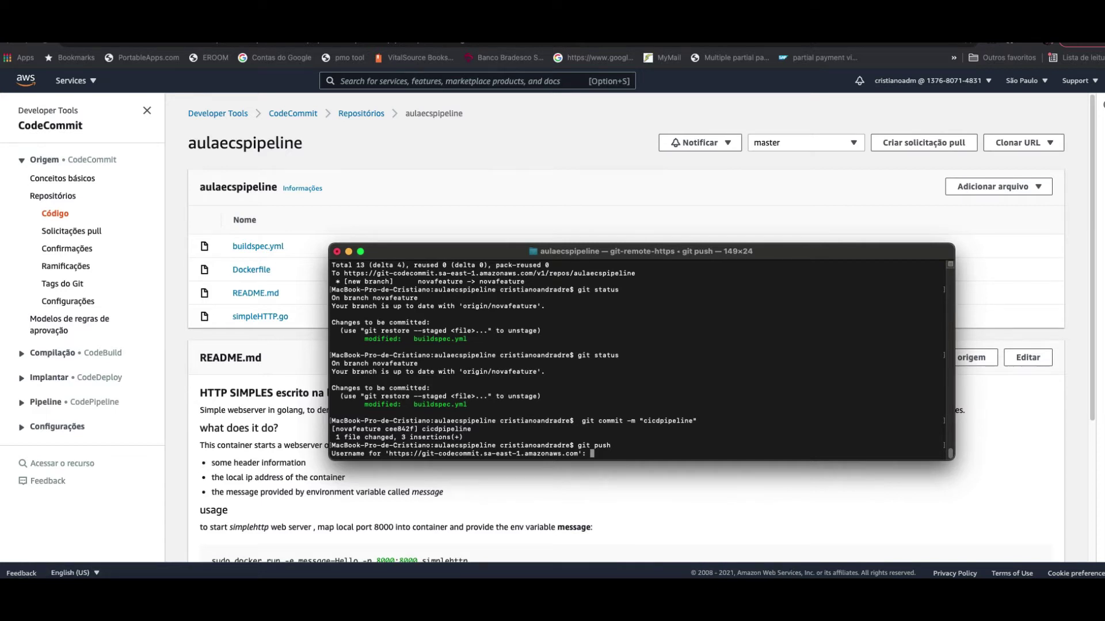
key("super+Tab")
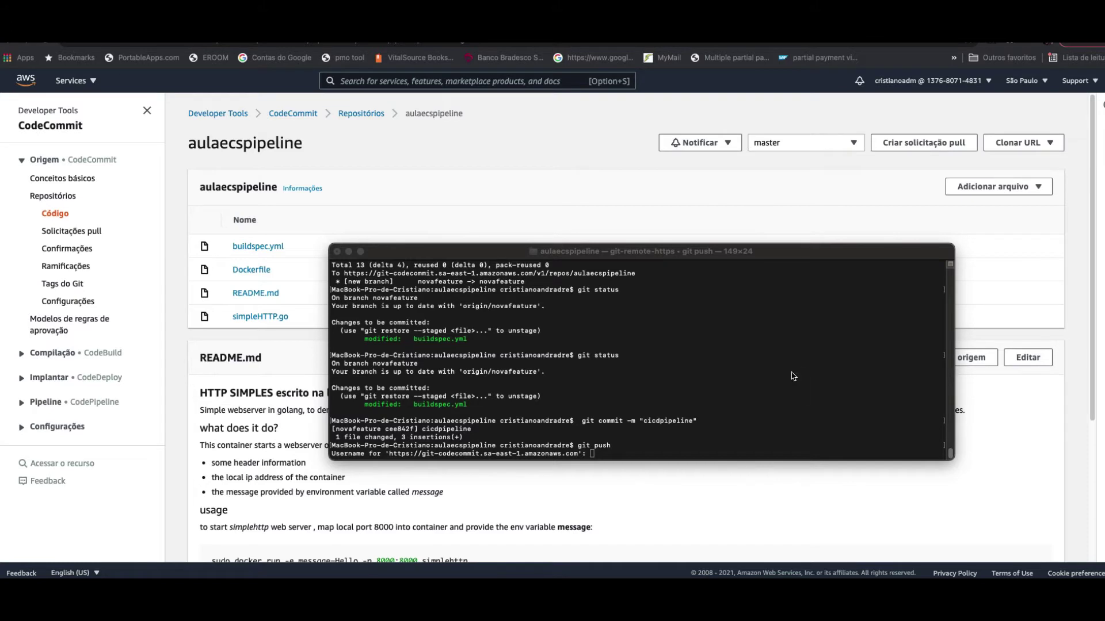
left_click(592, 457)
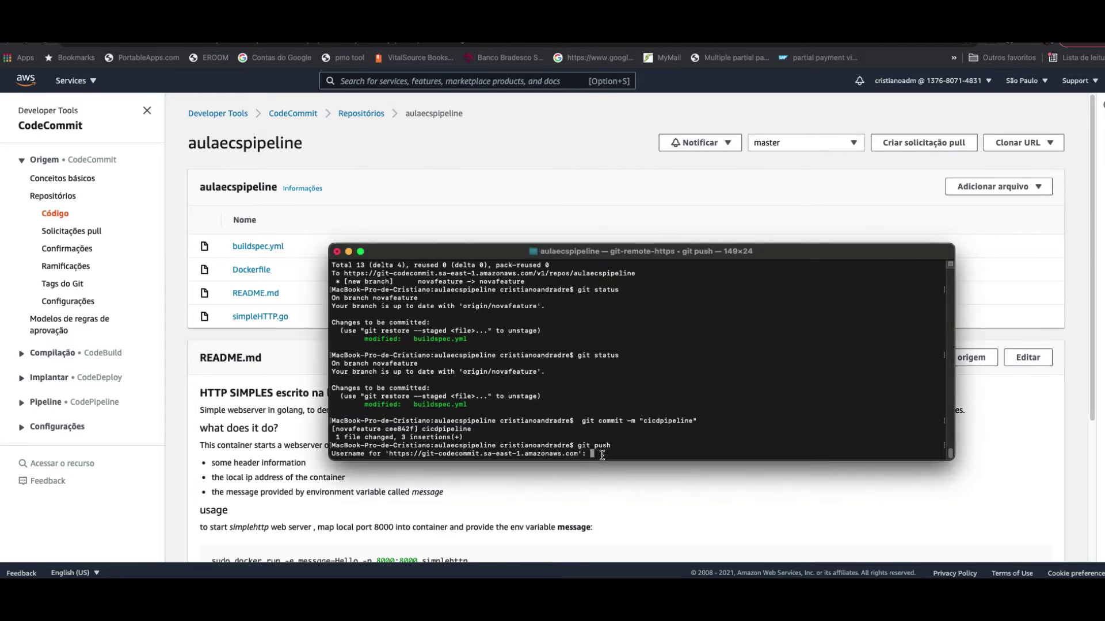
key("super+v")
key("Return")
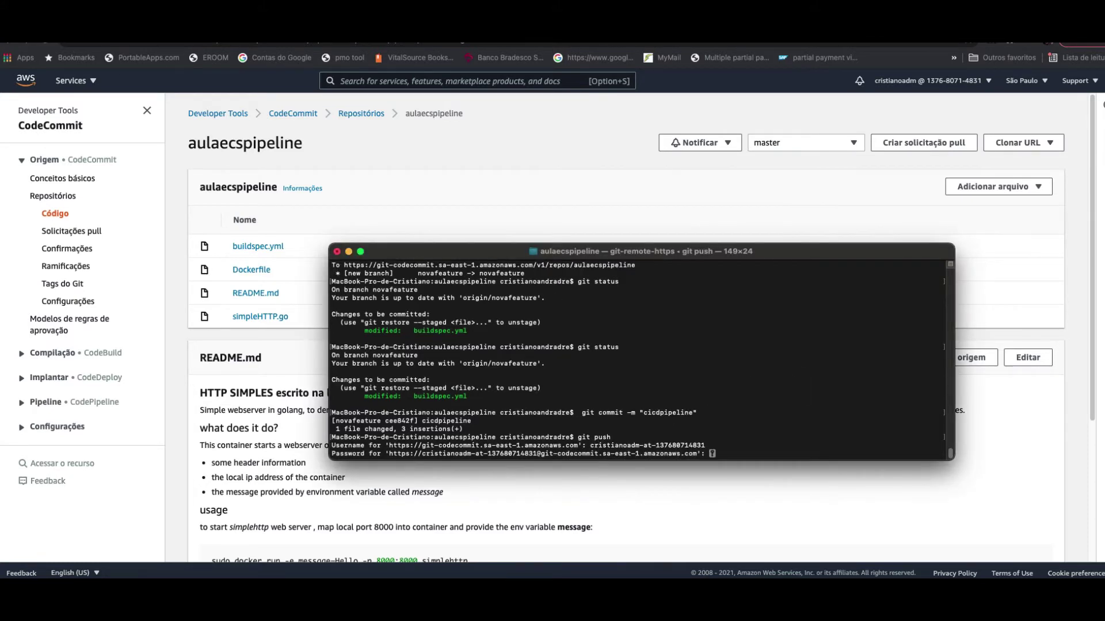
key("super+Tab")
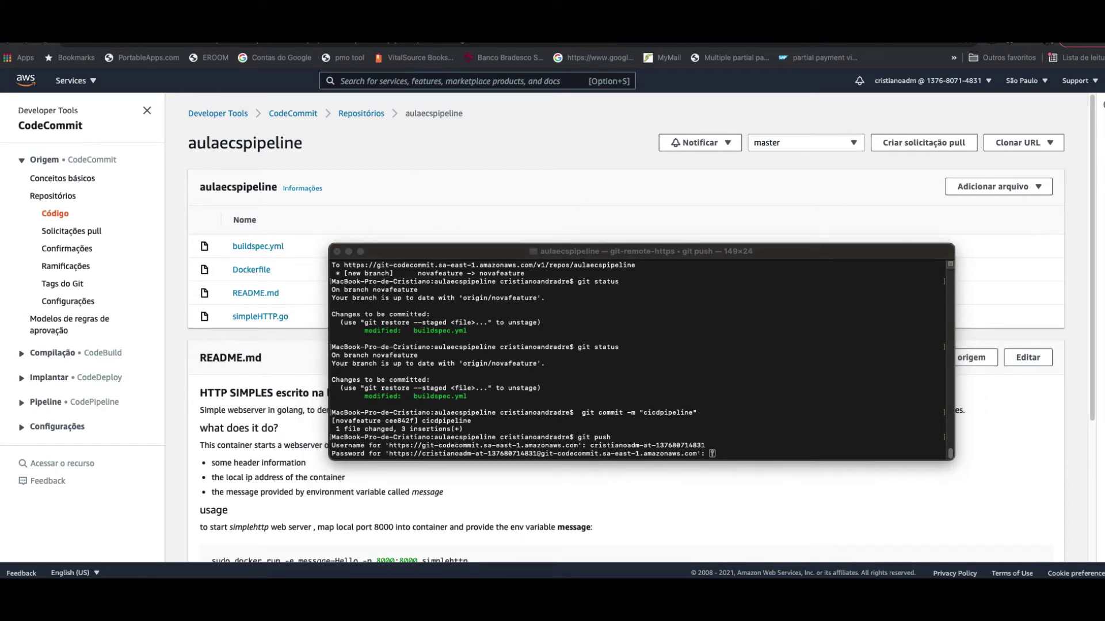
left_click(722, 457)
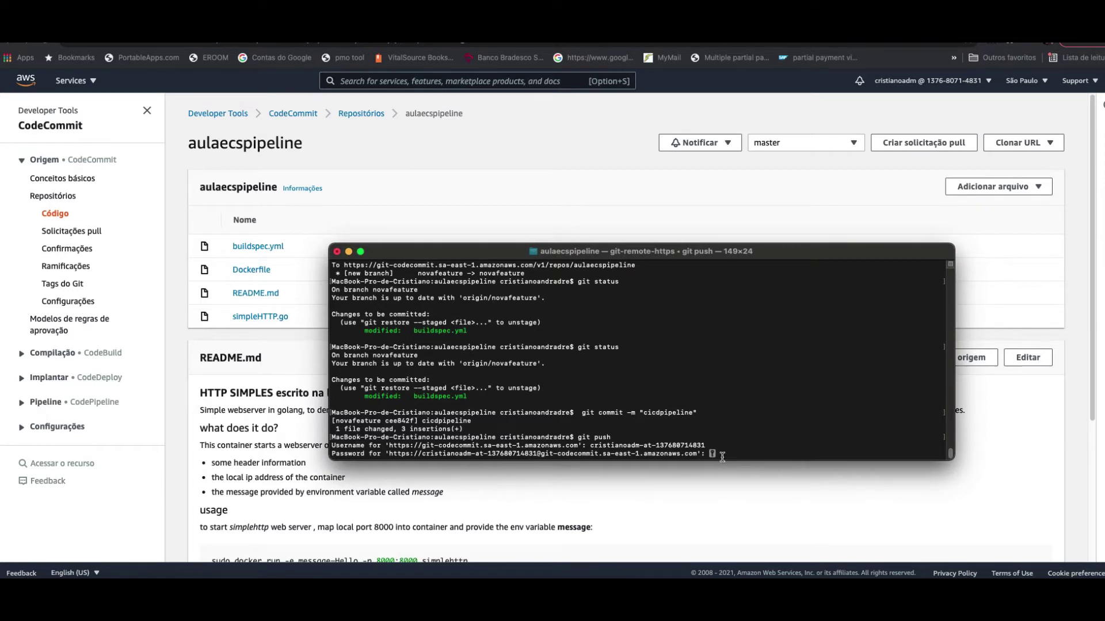
key("Return")
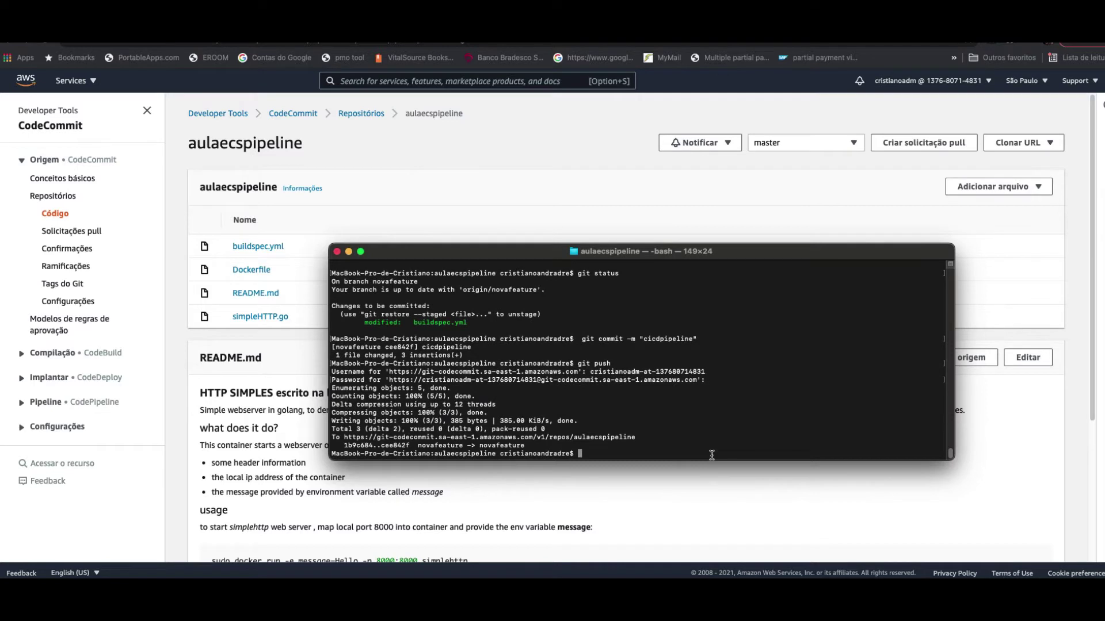
left_click_drag(418, 446, 525, 446)
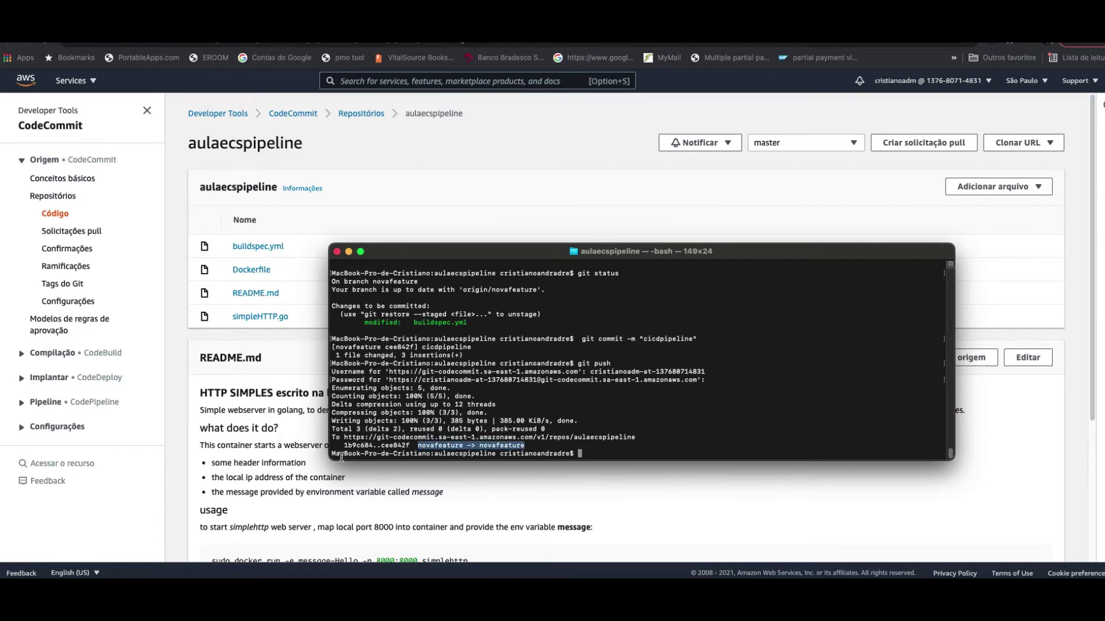
- Return to CodeCommit, open buildspec.yml on the novafeature branch and inspect the printf command and artifacts section
left_click(269, 396)
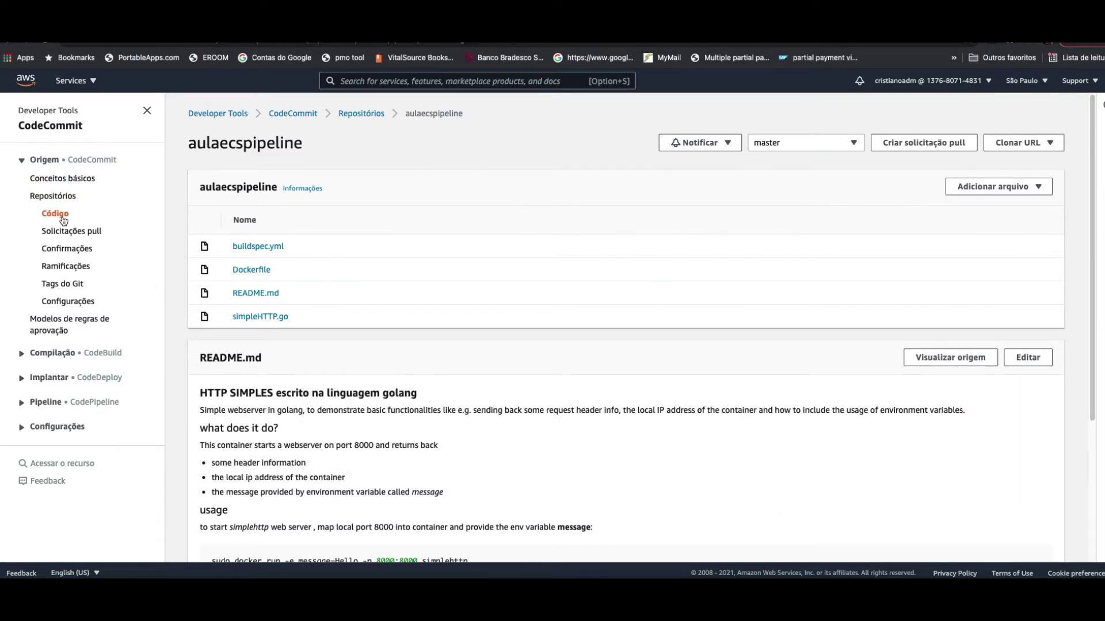
left_click(786, 147)
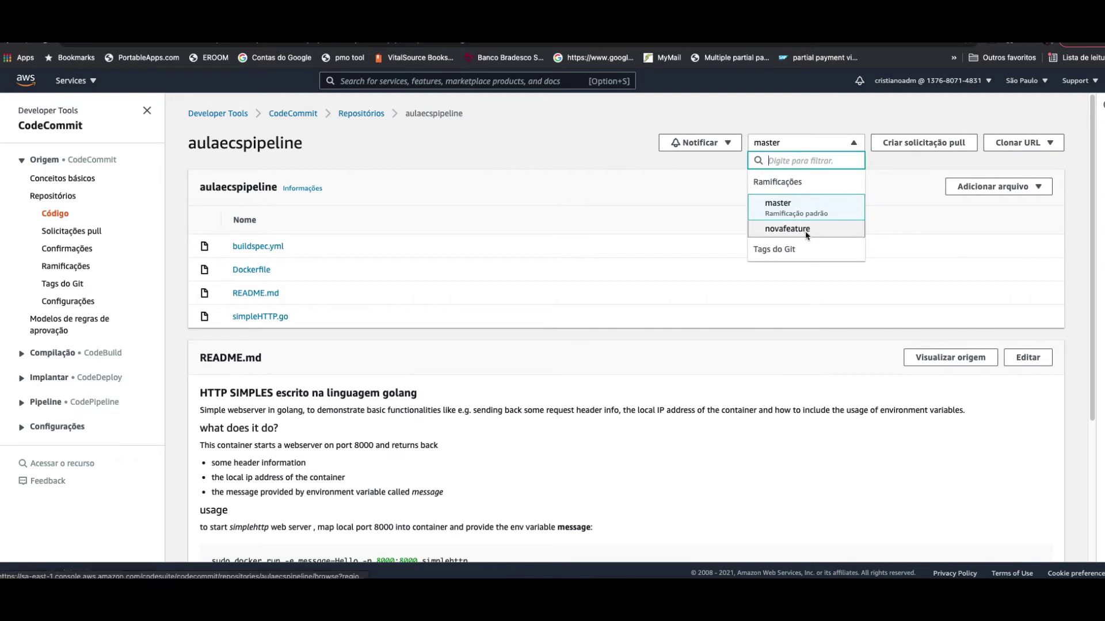
left_click(789, 229)
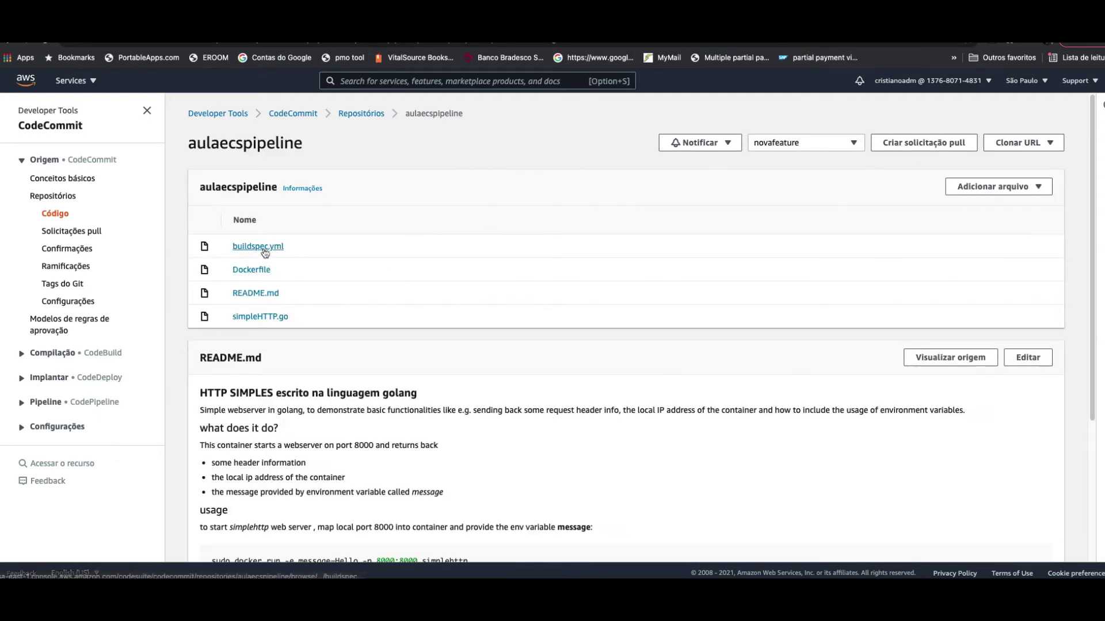
left_click(264, 247)
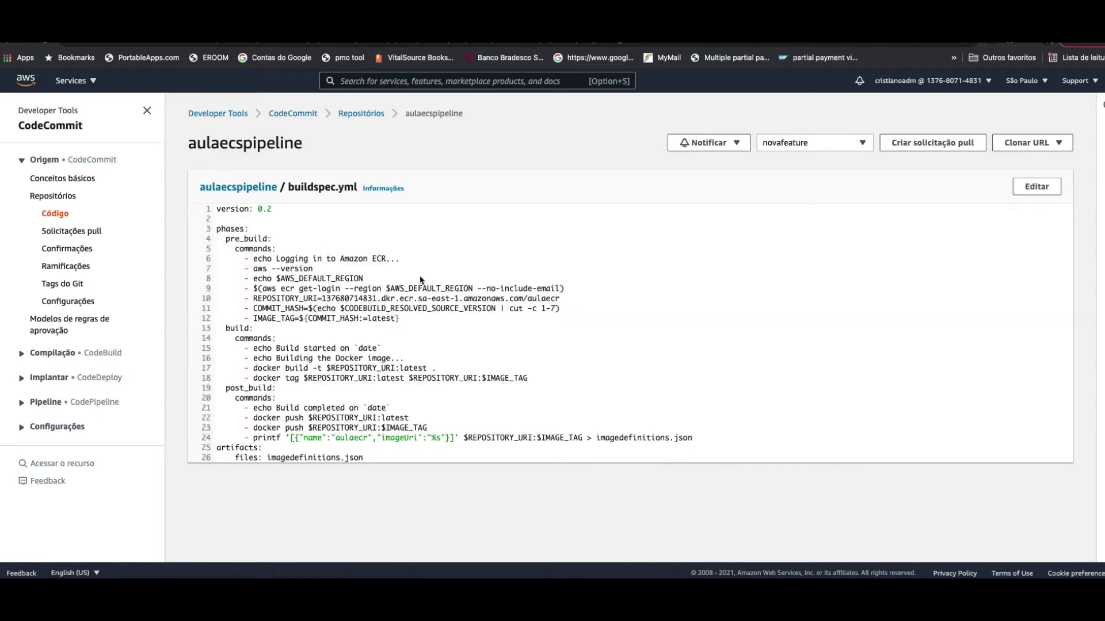
left_click_drag(239, 437, 428, 465)
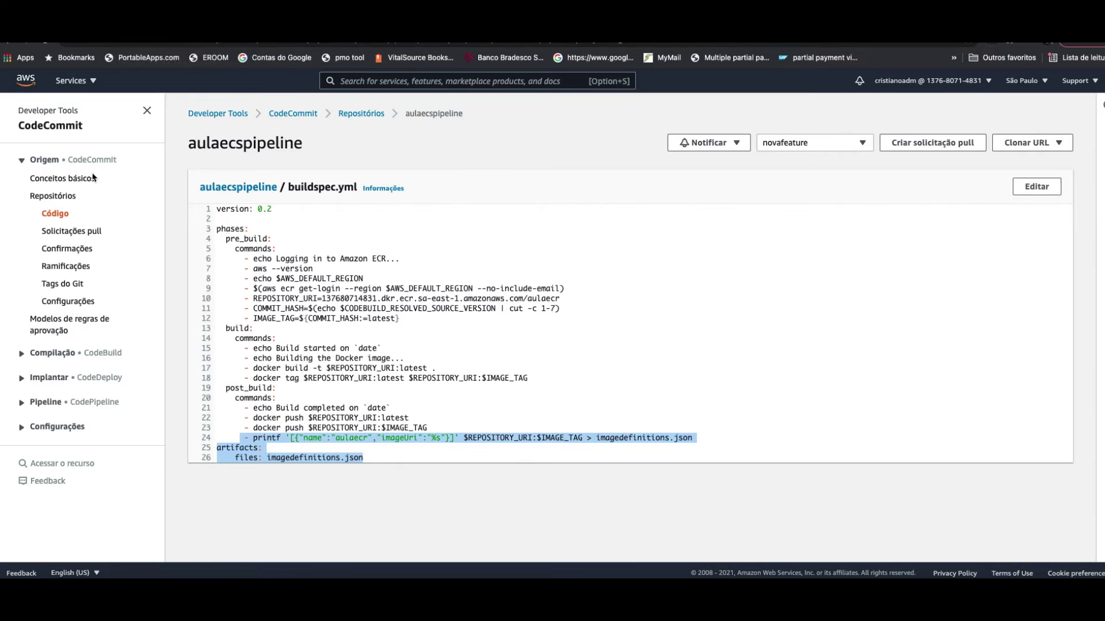
- Return to the pipeline creation wizard and accept the build stage with the existing CodeBuild project to reach the deploy stage
key("ctrl+Tab")
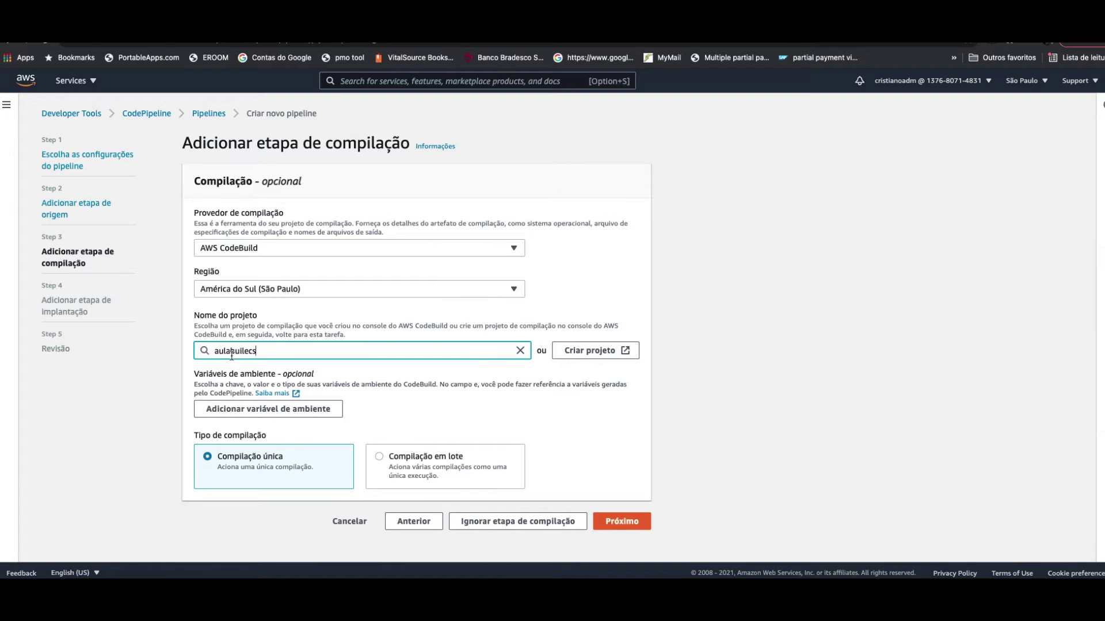
left_click_drag(280, 350, 184, 356)
left_click(639, 525)
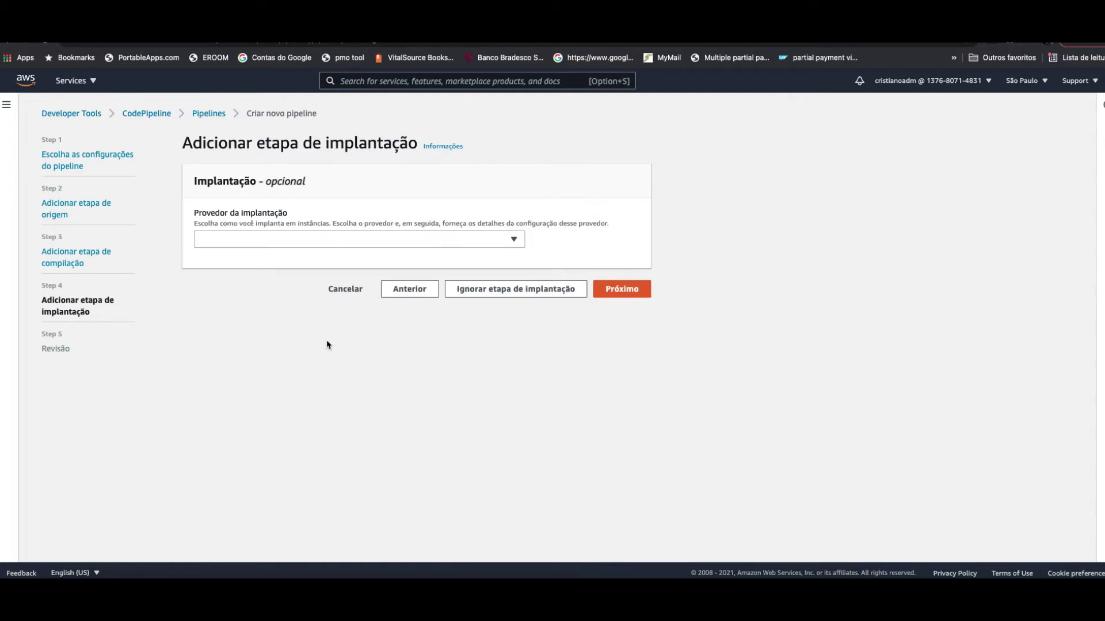
- Choose Amazon ECS as the deploy stage's provider
left_click(270, 241)
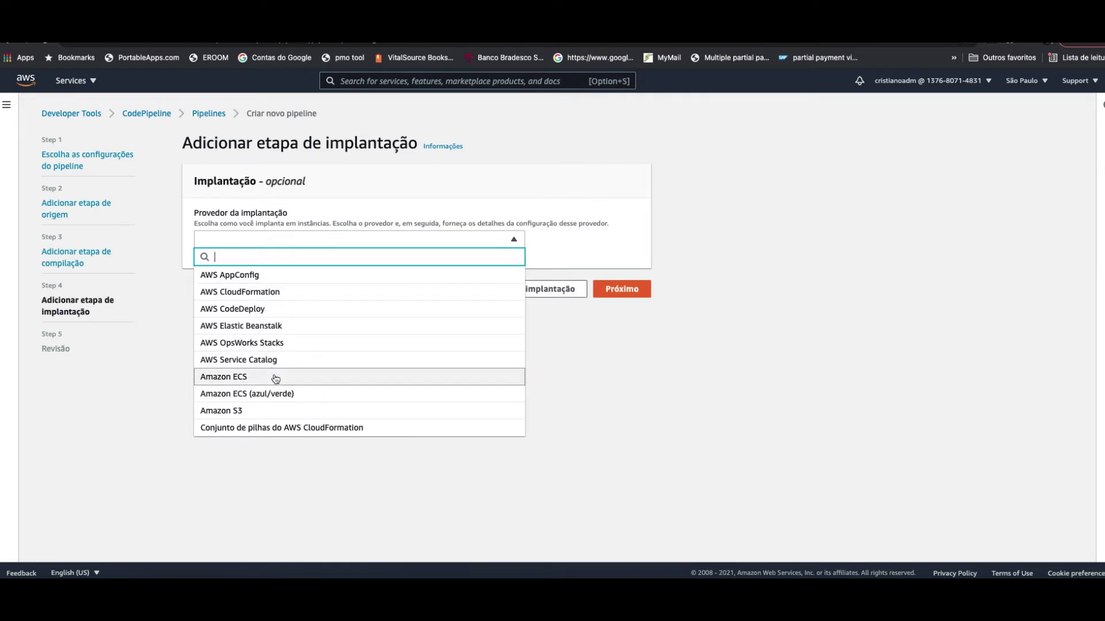
left_click(278, 383)
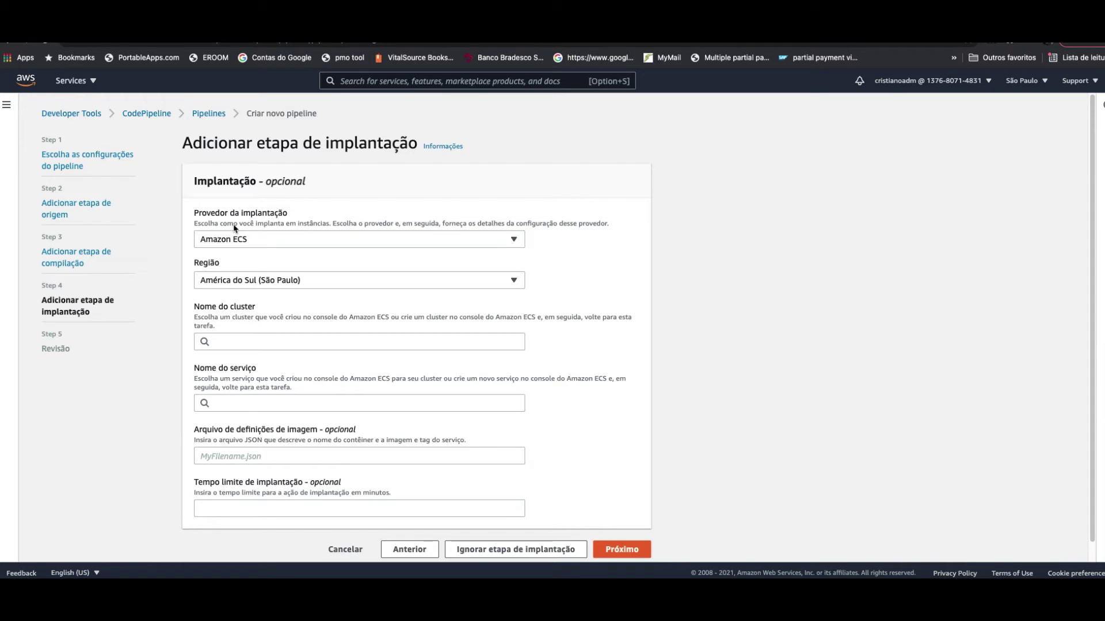
left_click(240, 244)
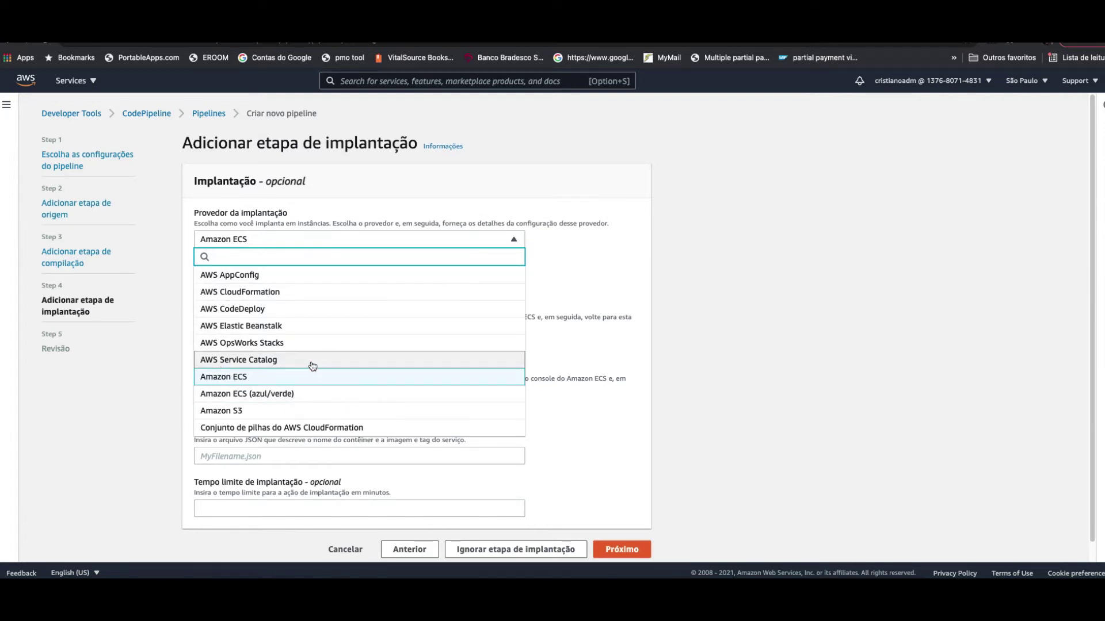
left_click(264, 376)
- Set the ECS deployment's cluster to ecsfargate and its service to cicdteste
left_click(252, 341)
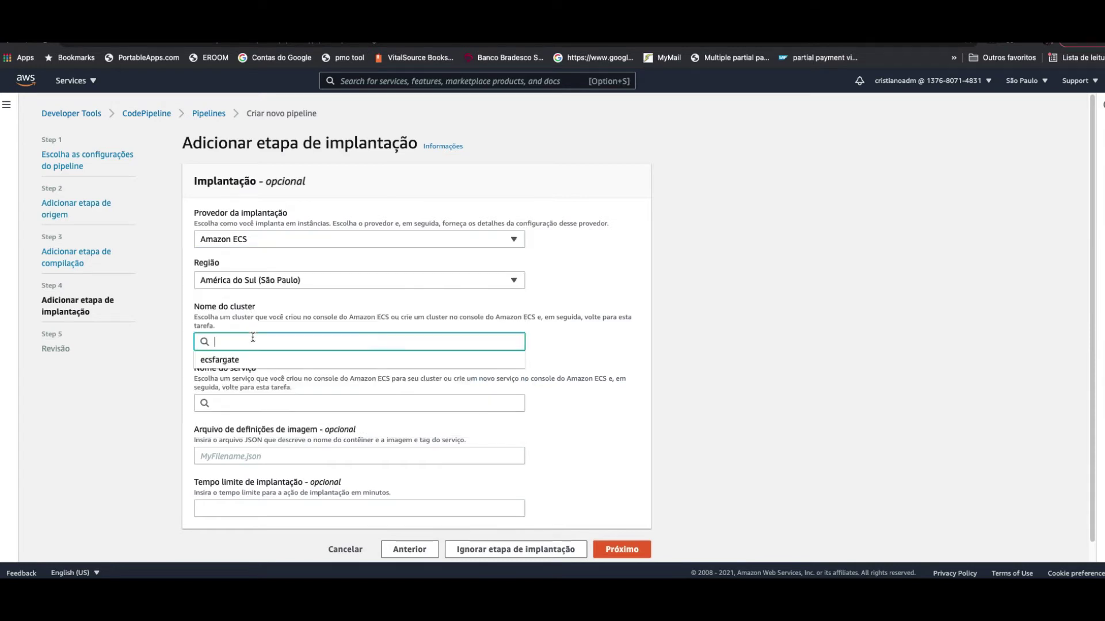
left_click(241, 360)
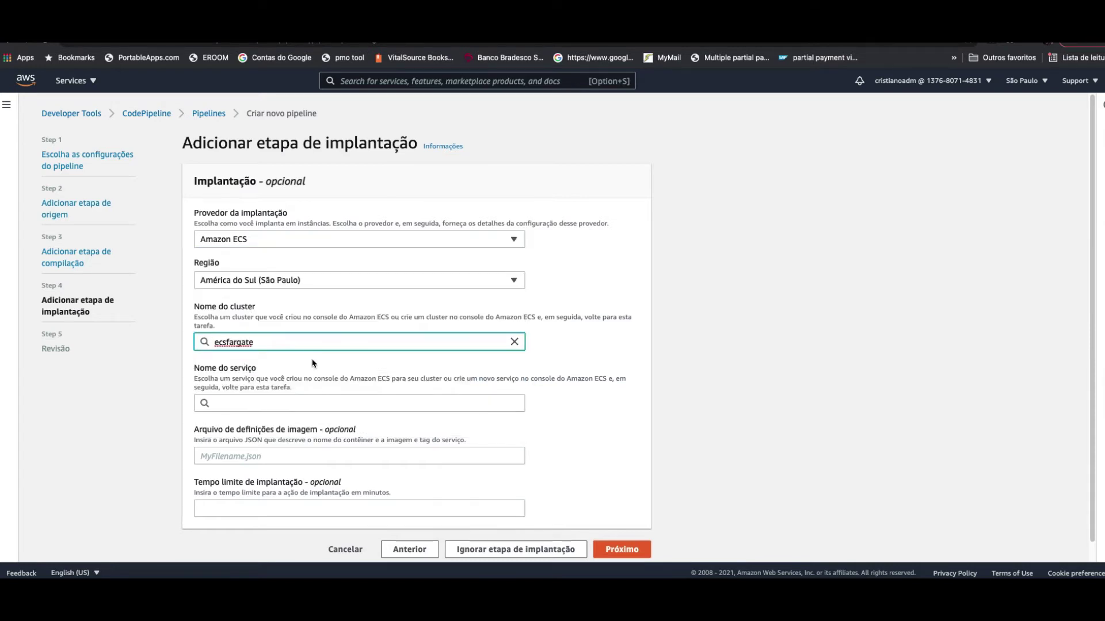
left_click(238, 405)
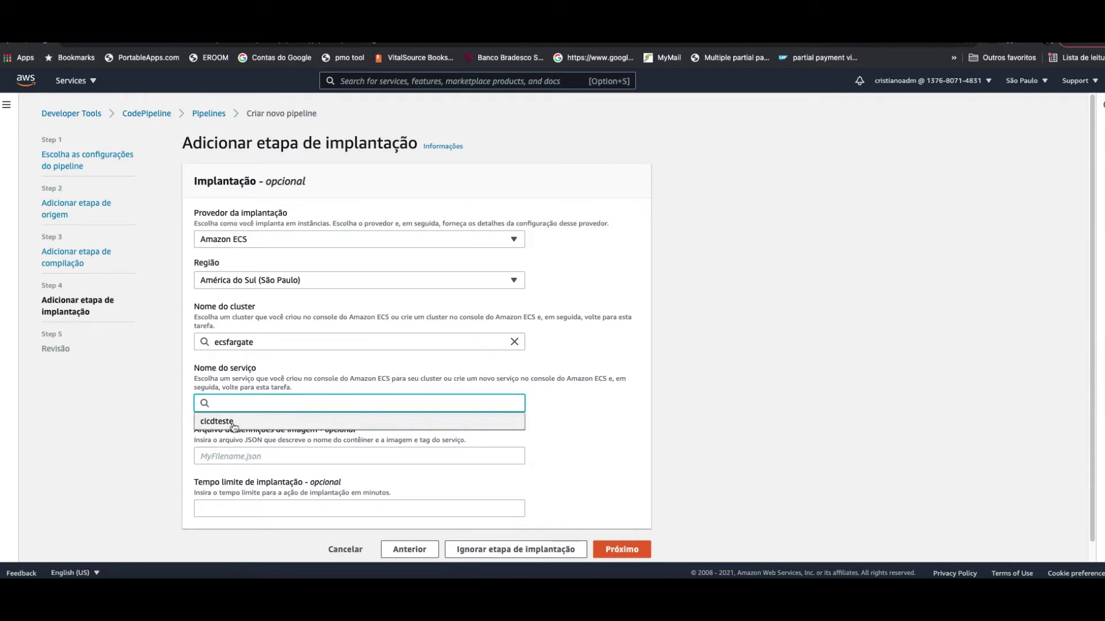
left_click(233, 424)
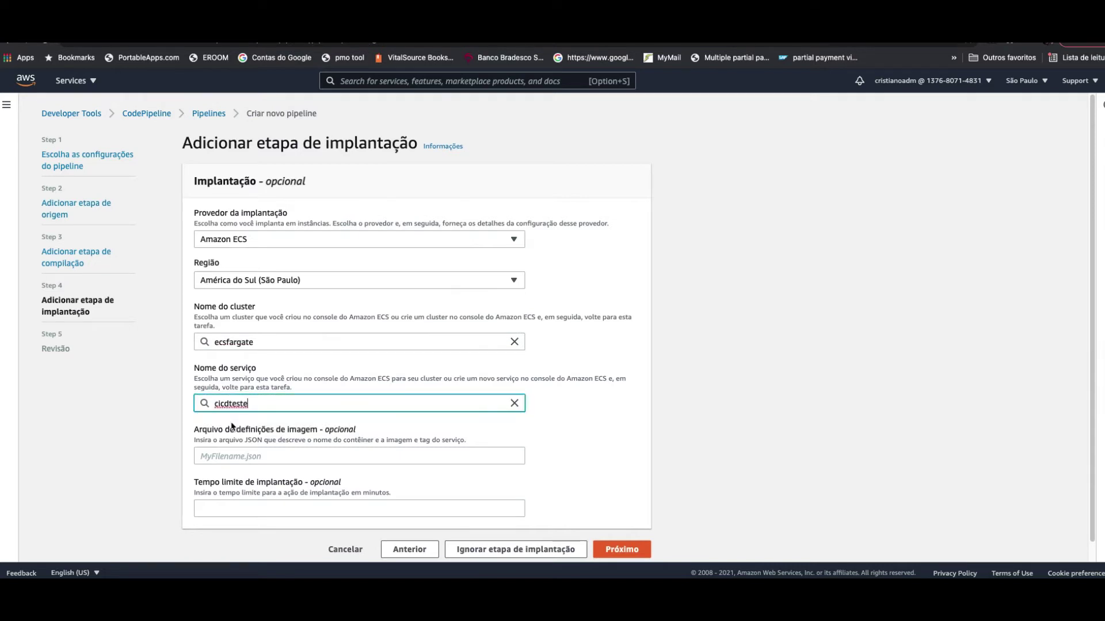
- Set the ECS deployment's image definitions file to imagedefinitions.json, copying the name from the printf command in aulaecspipeline's buildspec.yml in Visual Studio Code
left_click(226, 456)
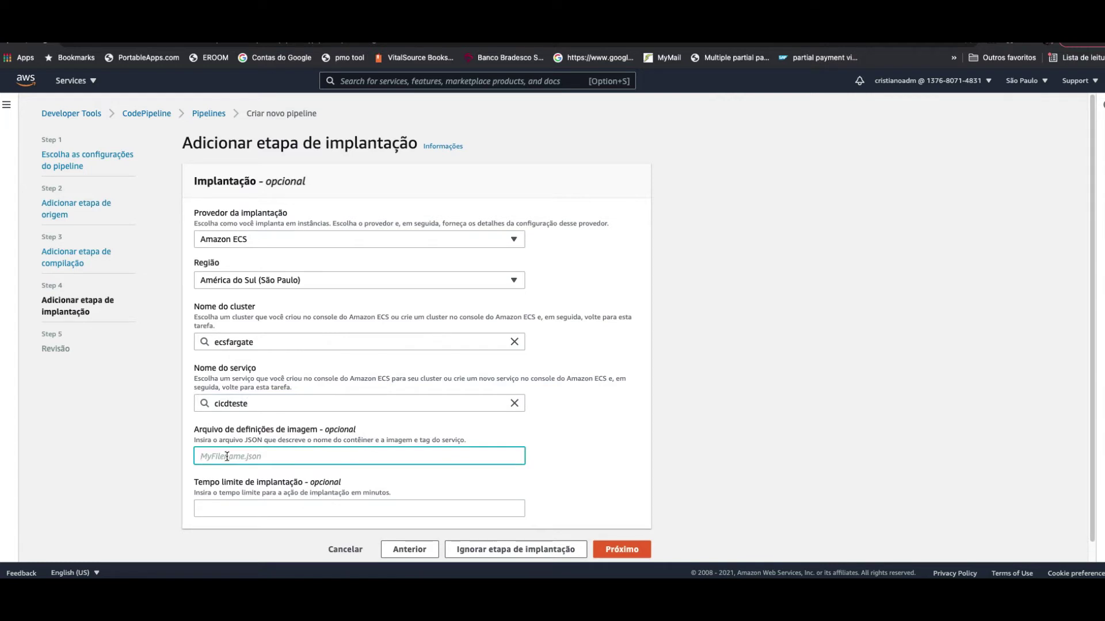
left_click(727, 584)
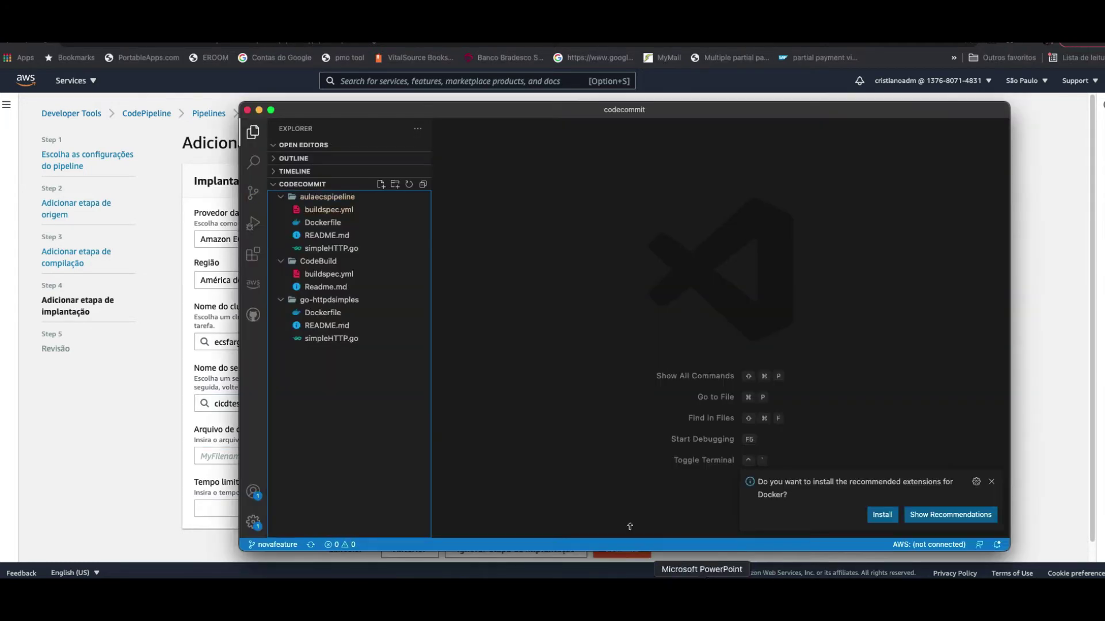
left_click(330, 211)
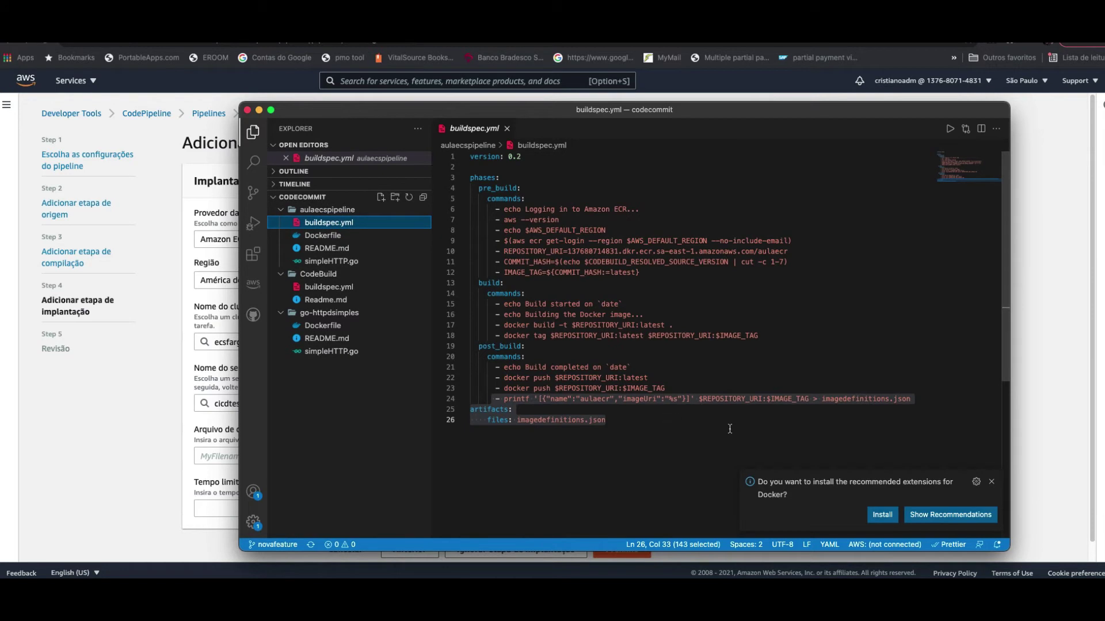
left_click(822, 400)
left_click_drag(821, 399, 911, 399)
key("super+c")
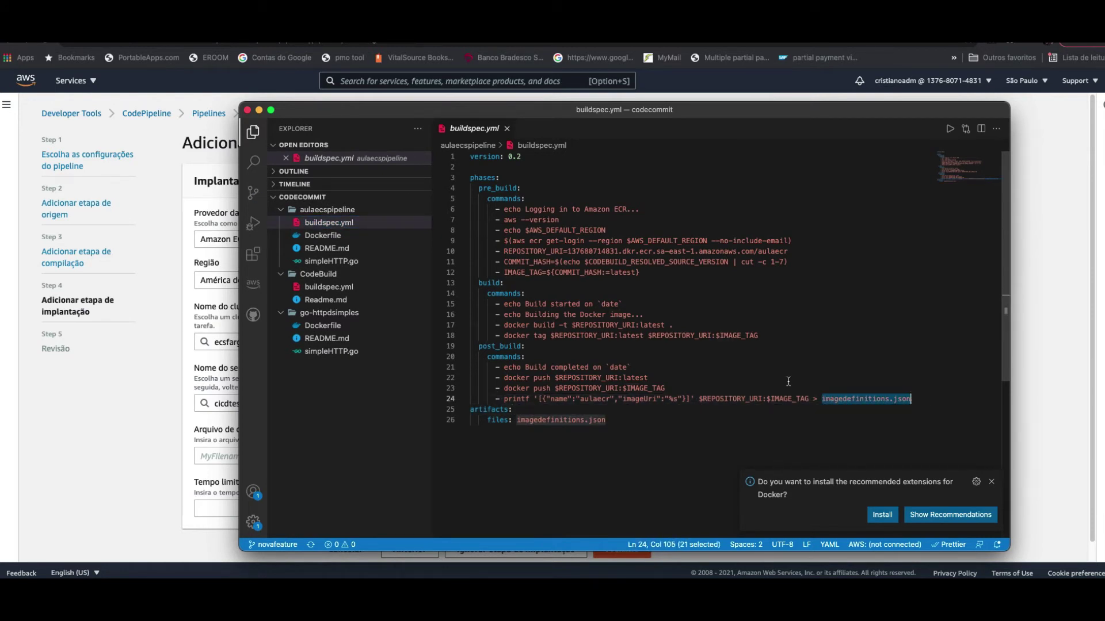
left_click(230, 457)
key("super+v")
left_click_drag(203, 440, 506, 450)
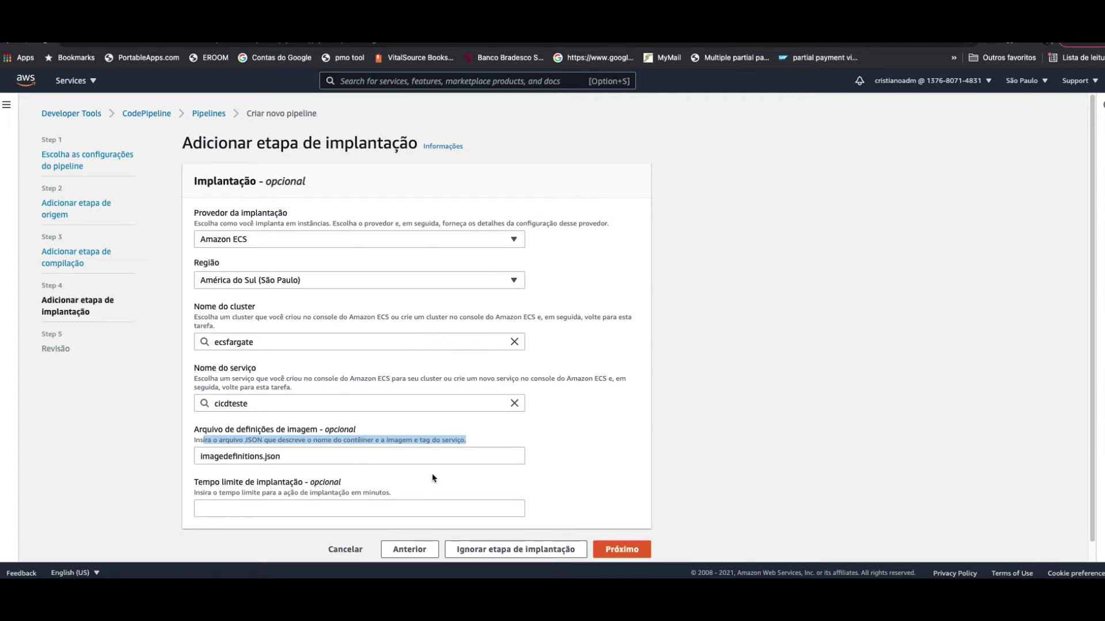
left_click(207, 493)
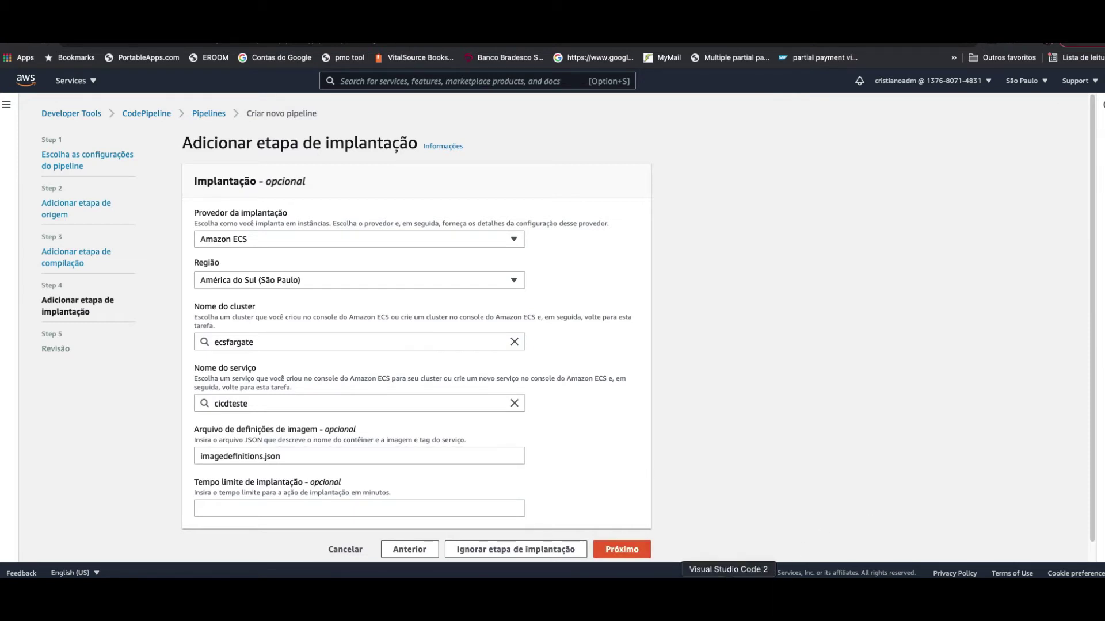
- In Visual Studio Code, close buildspec.yml and examine the request handler in aulaecspipeline's simpleHTTP.go alongside the running app's browser page
left_click(728, 598)
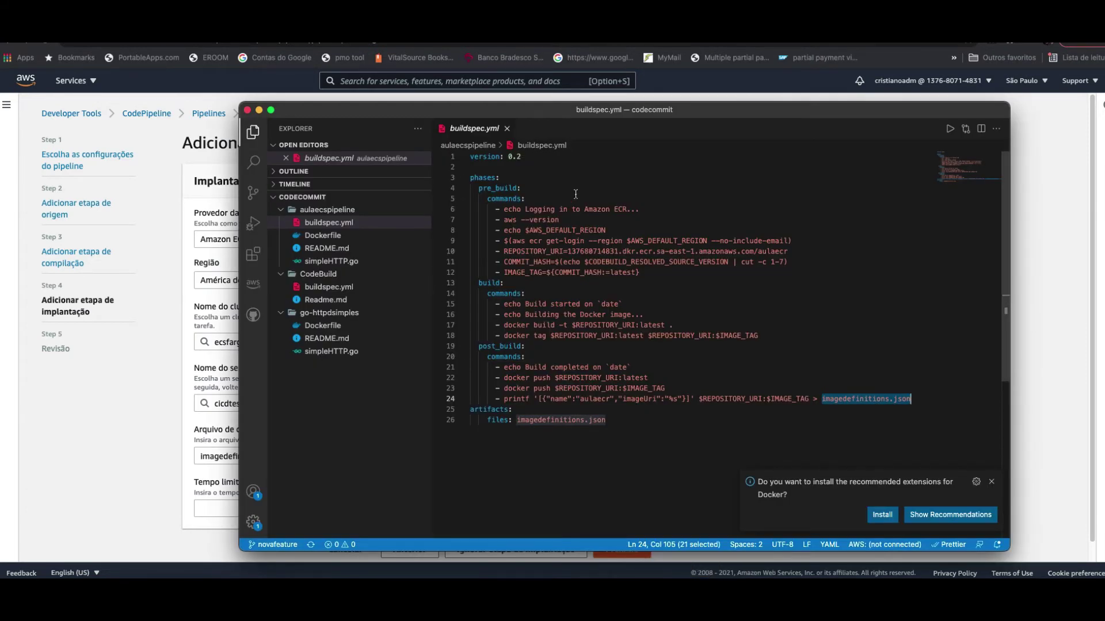
left_click(507, 128)
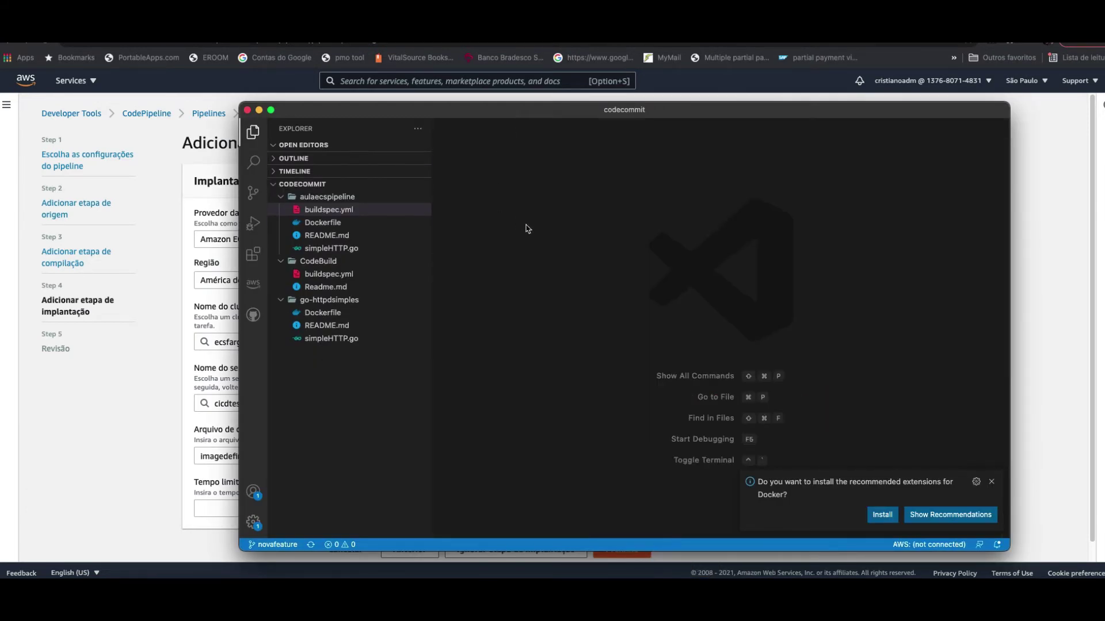
left_click(321, 248)
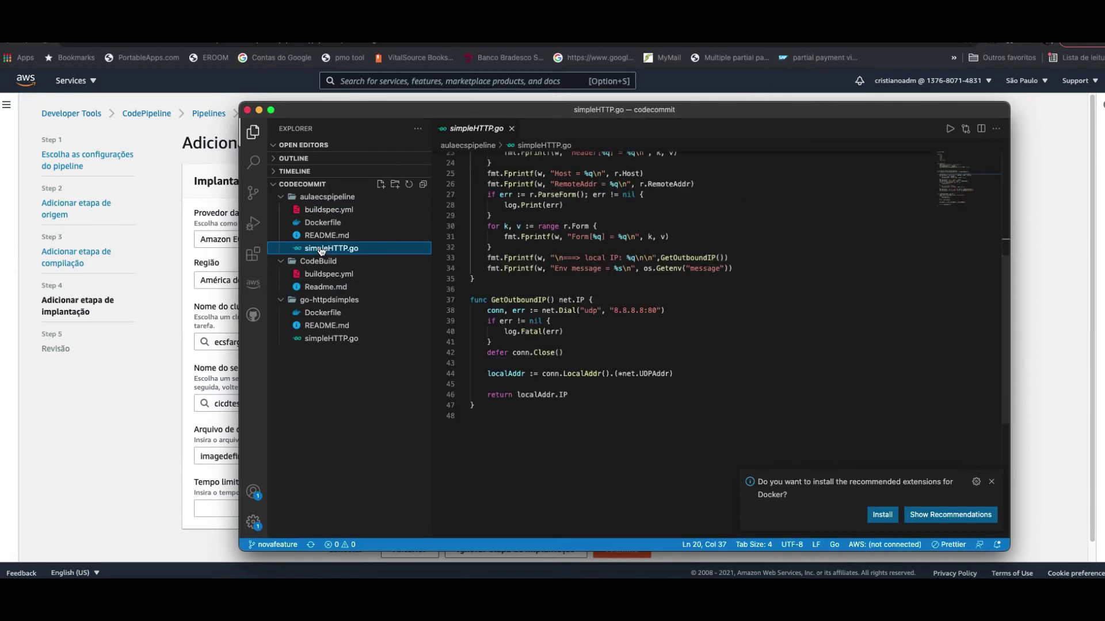
scroll(596, 303, "down", 5)
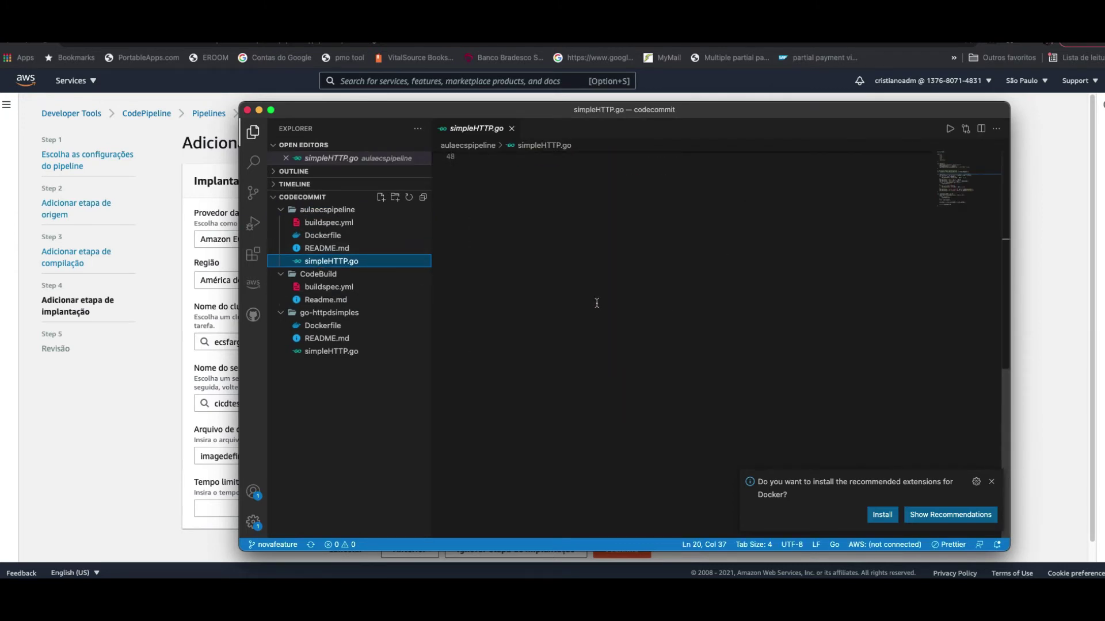
scroll(597, 304, "up", 10)
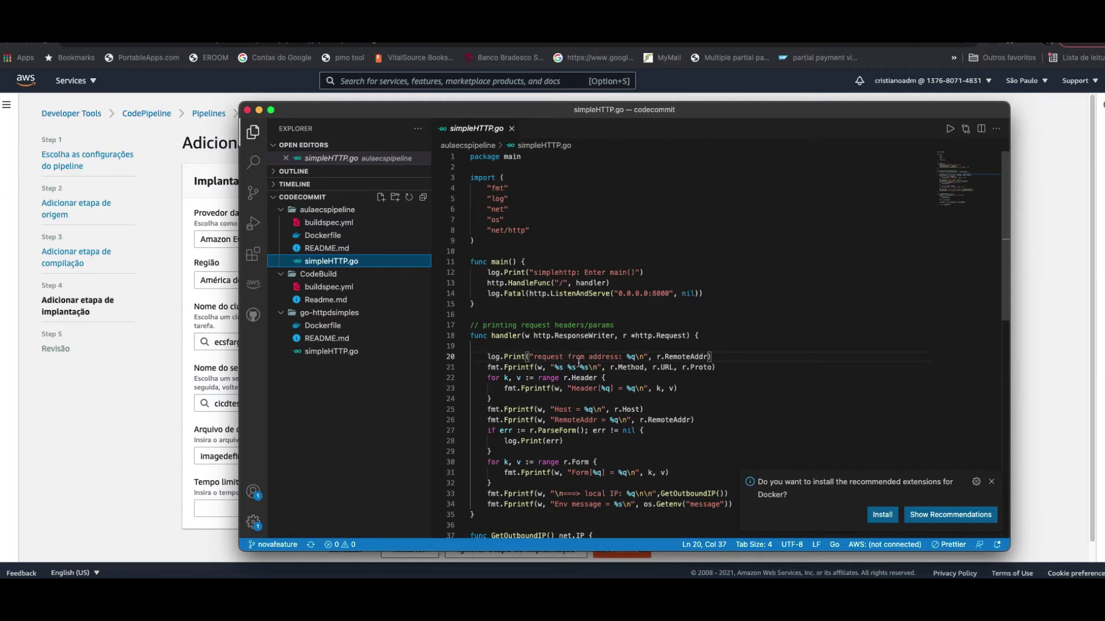
scroll(578, 361, "down", 4)
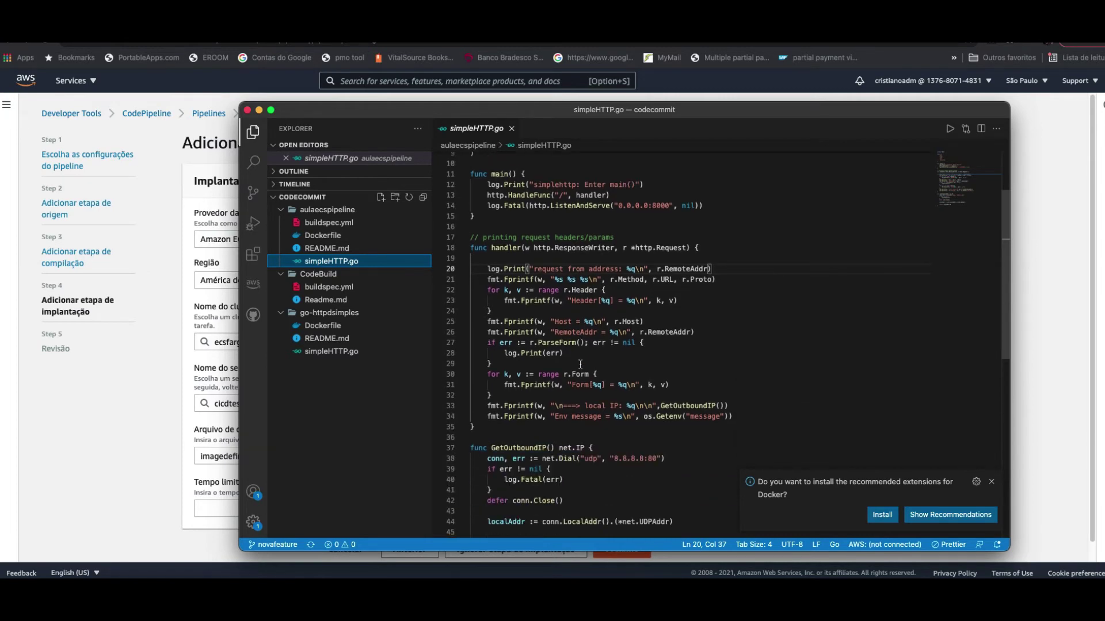
scroll(580, 365, "down", 2)
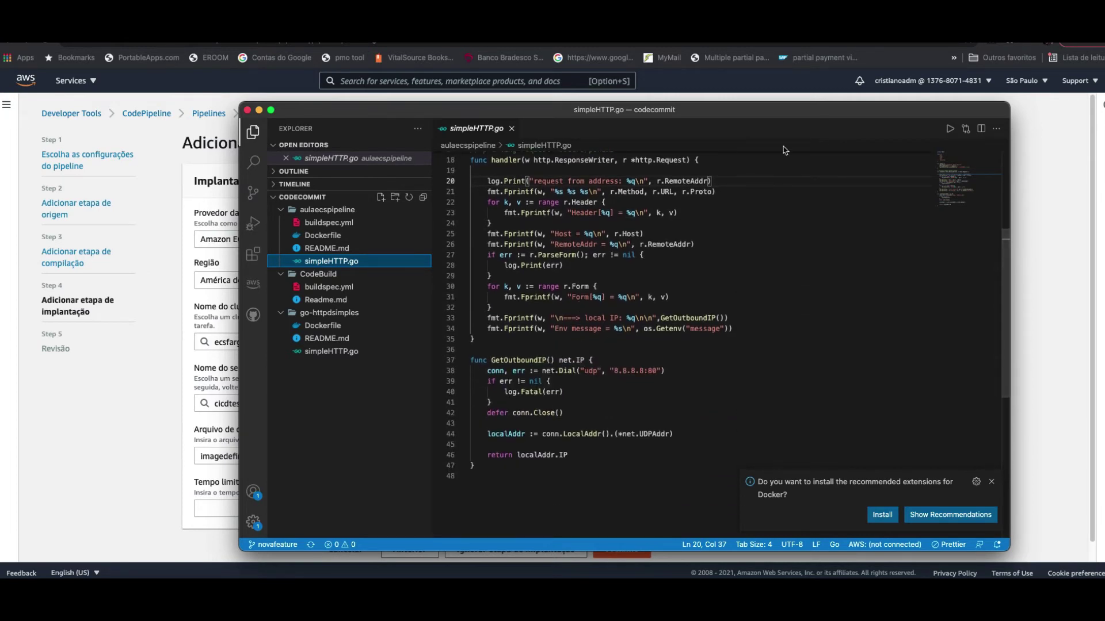
key("super+h")
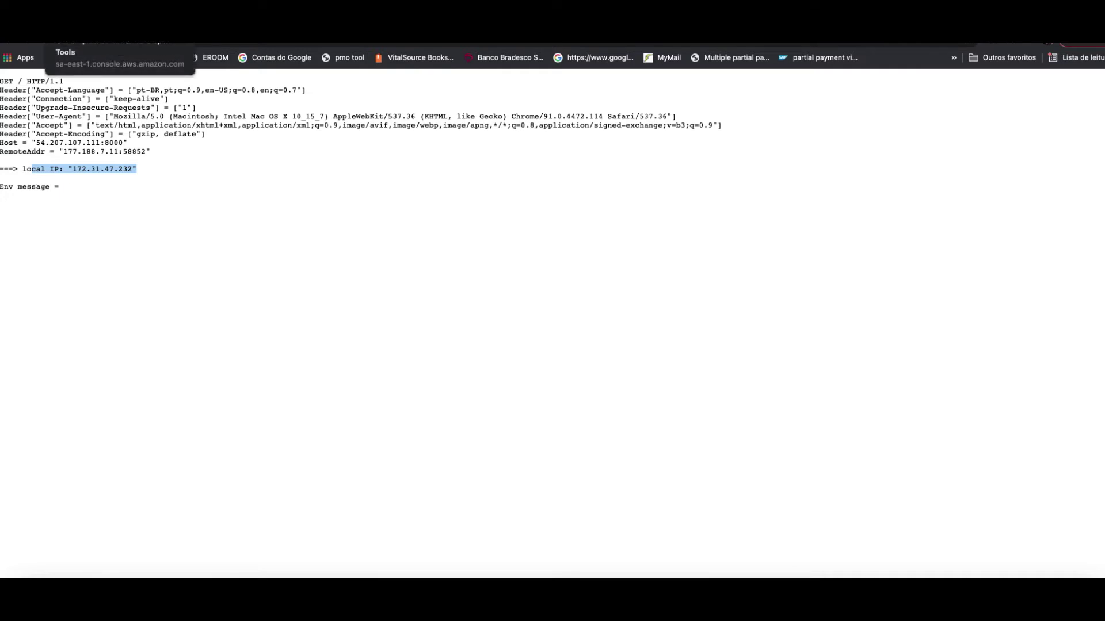
- Return to Visual Studio Code, change the local IP label on line 33 of simpleHTTP.go to "IP Local V2", then save and close the file
left_click(728, 598)
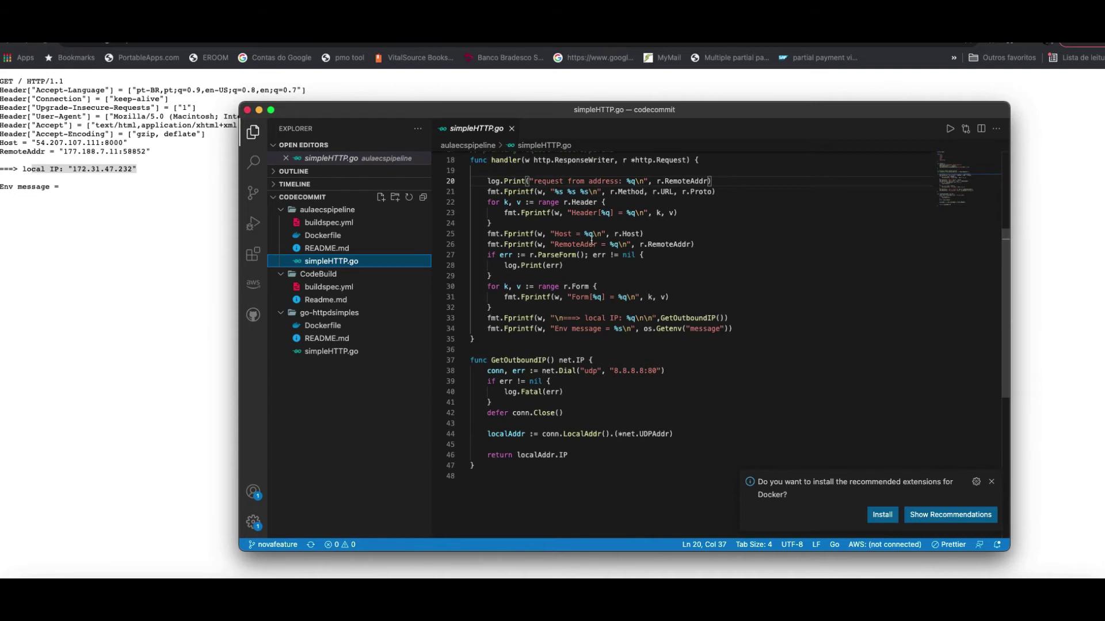
left_click_drag(585, 319, 606, 318)
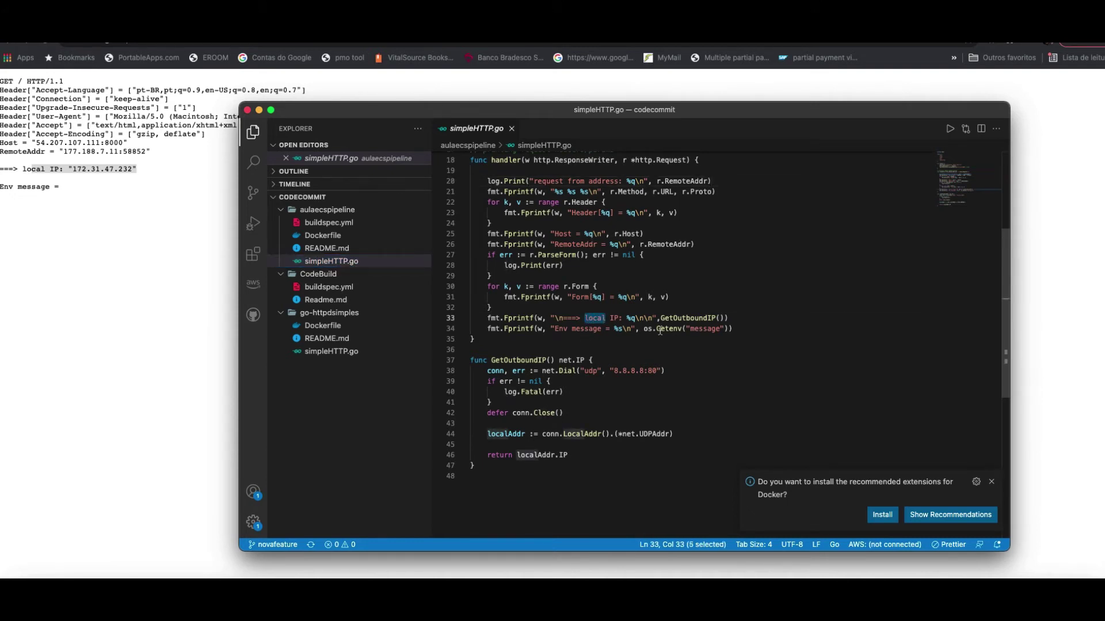
key("BackSpace")
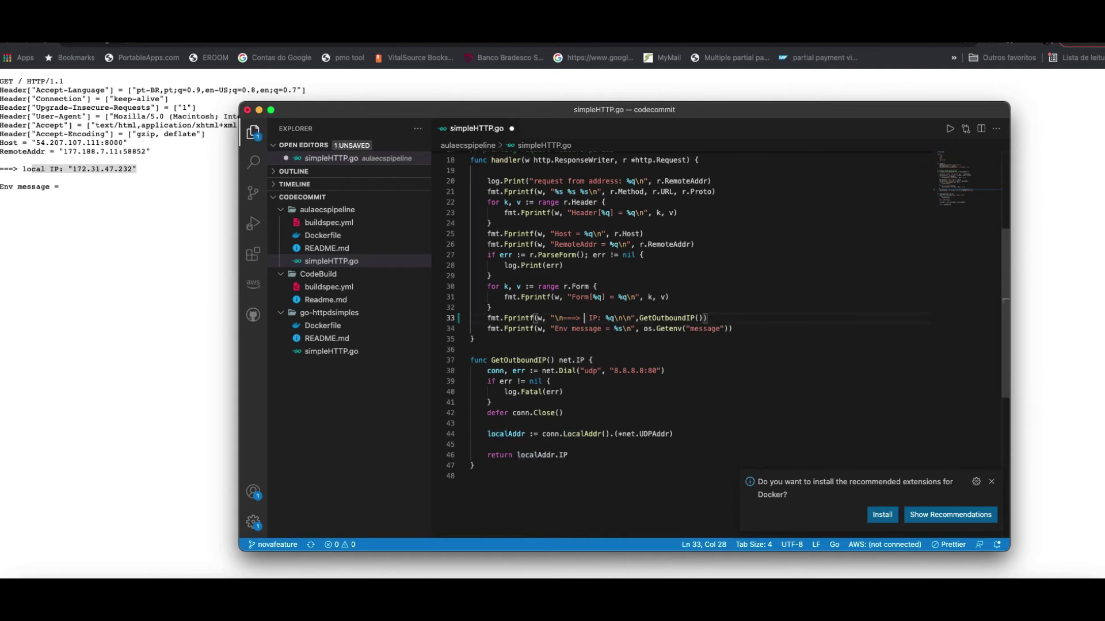
key("Delete")
key("Right")
key("Right")
type("Loc")
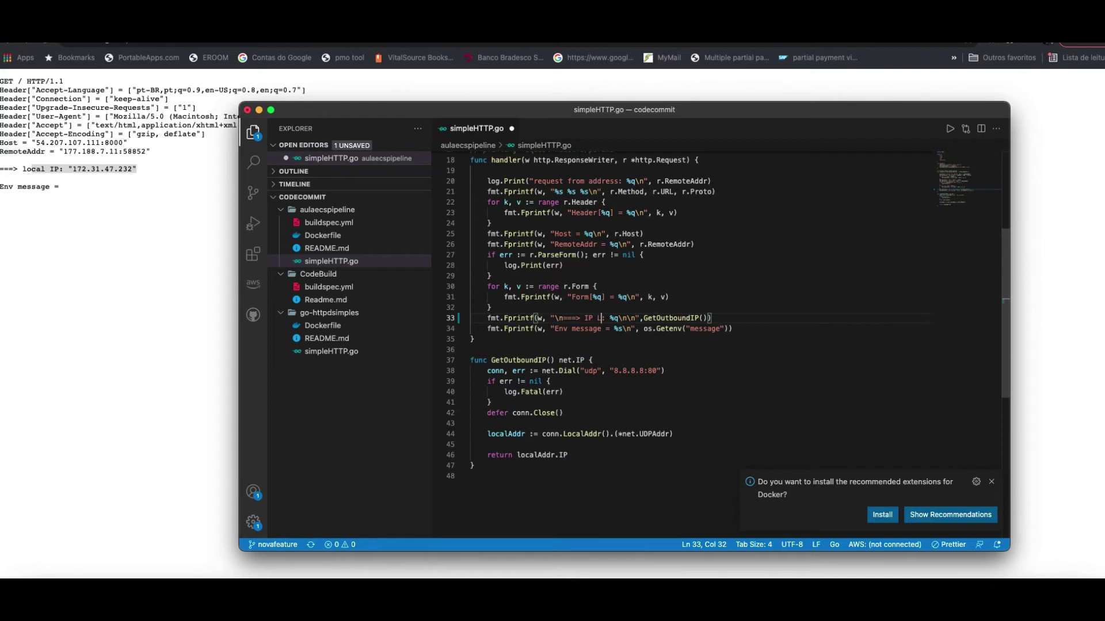
type("al V2")
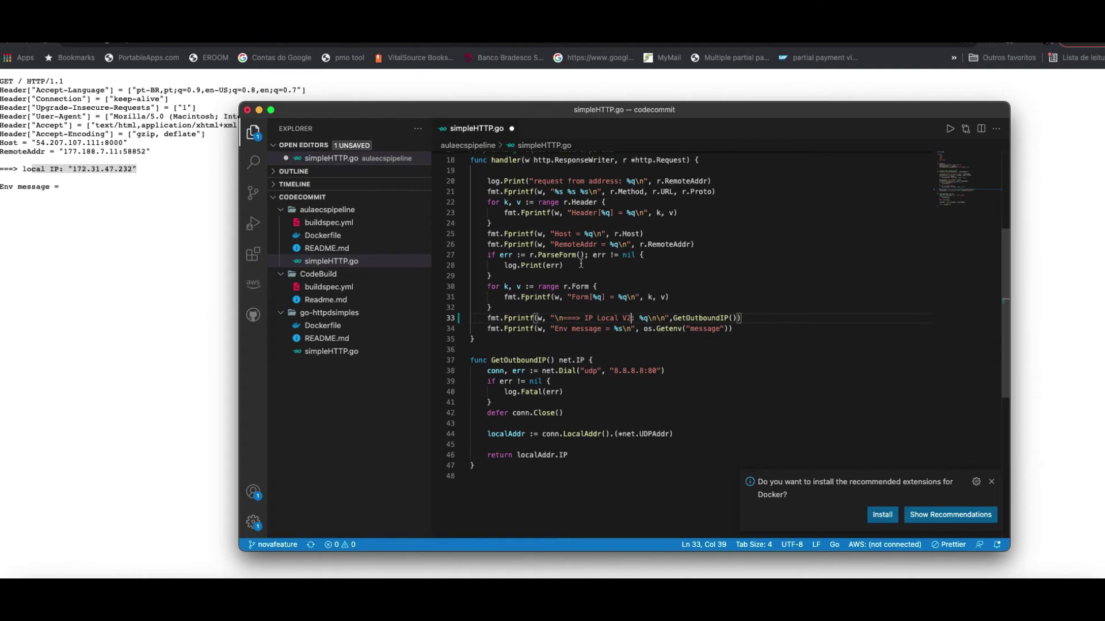
key("super+s")
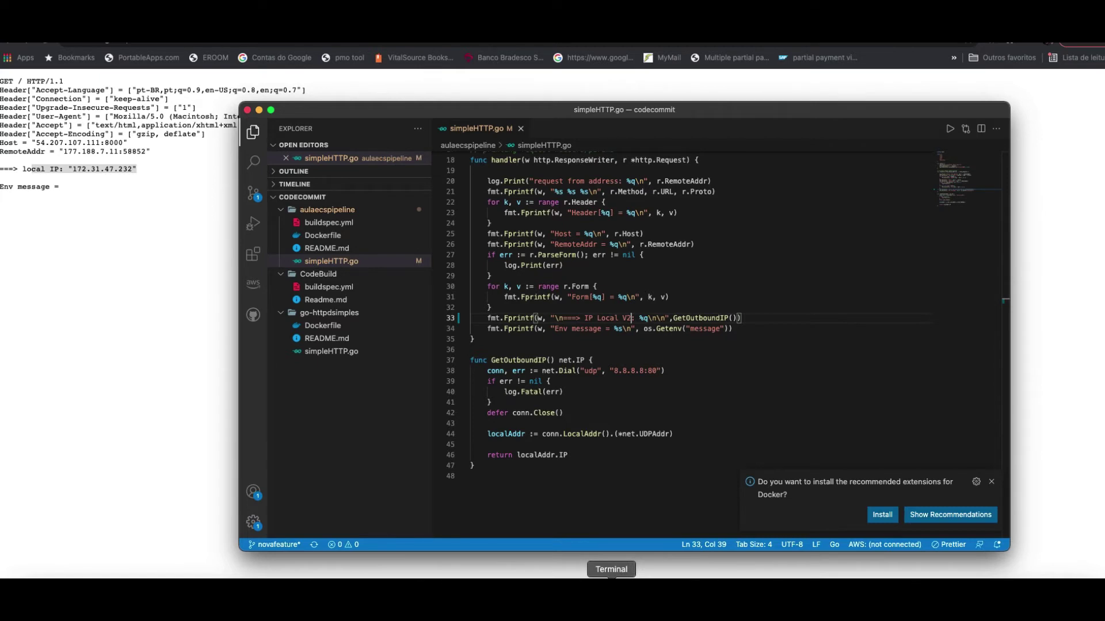
key("super+w")
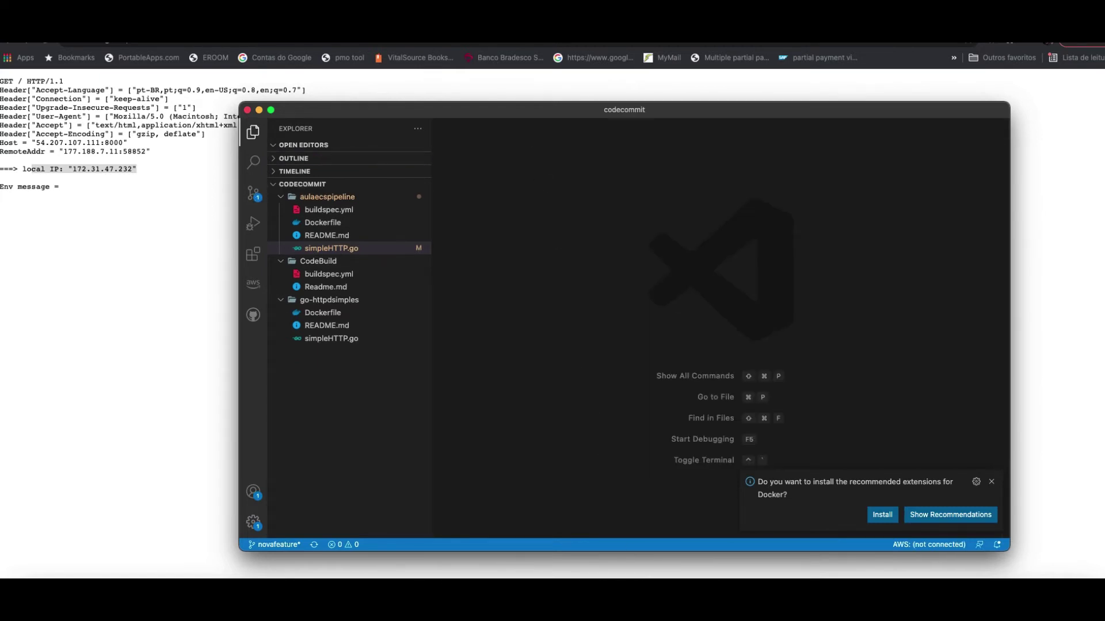
- Switch to Terminal and stage the modified simpleHTTP.go with git add ., checking git status before and after
left_click(627, 565)
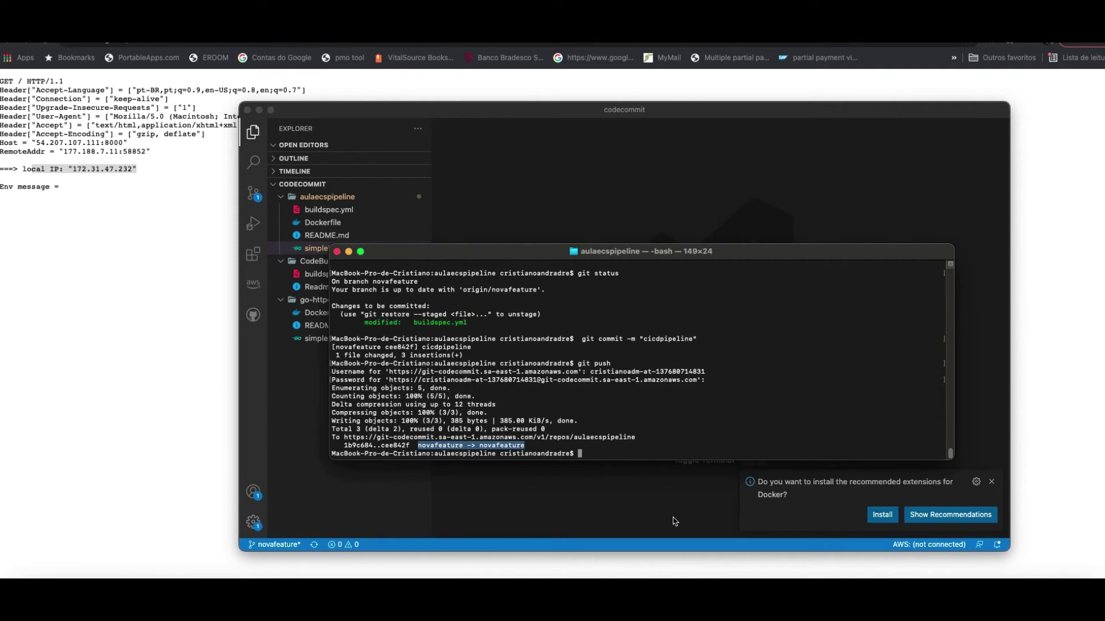
type("git status")
key("Return")
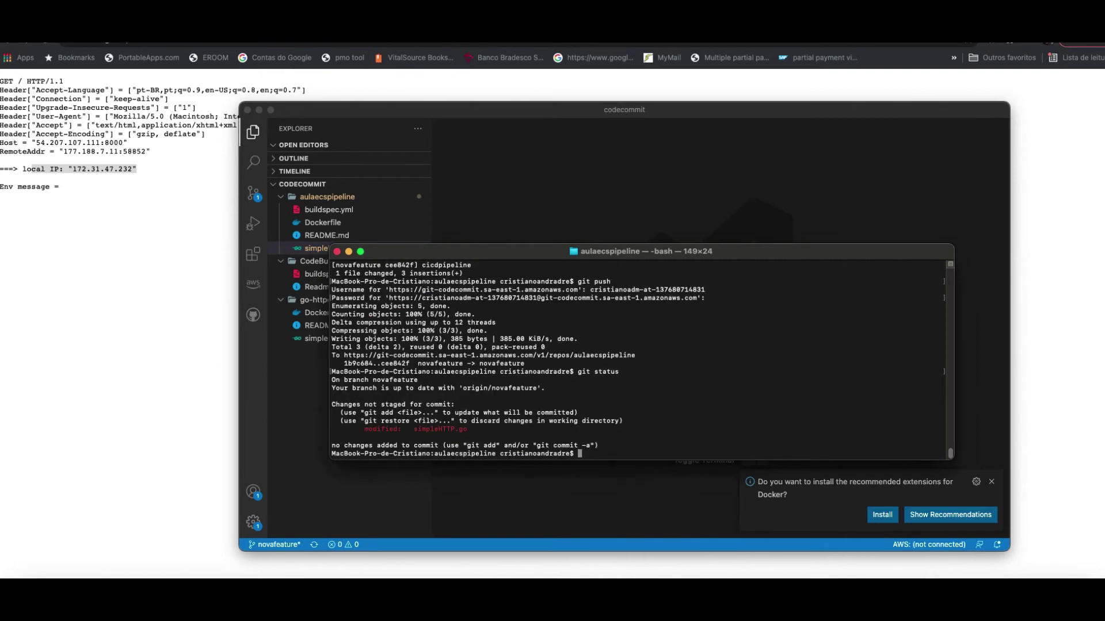
type("git add")
key("Return")
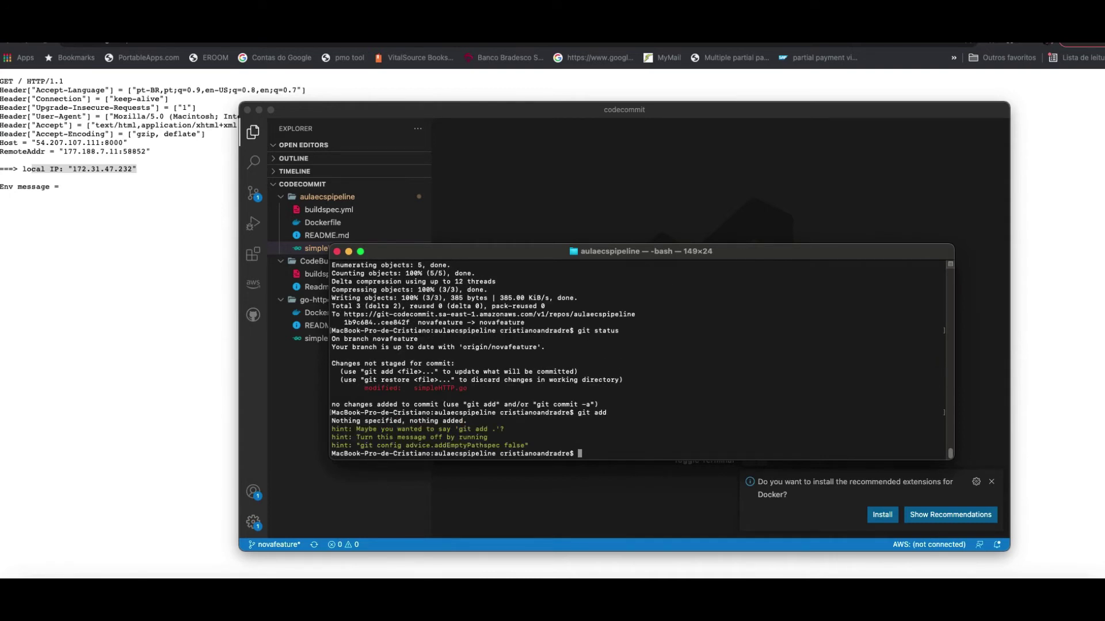
type("git add .")
key("Return")
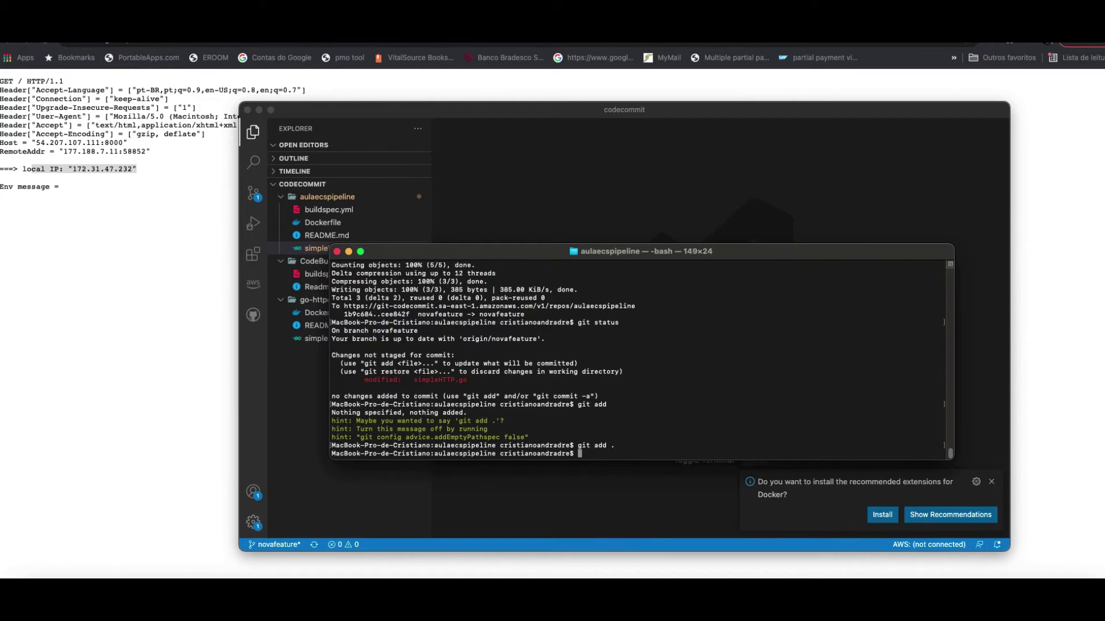
type("git status")
key("Return")
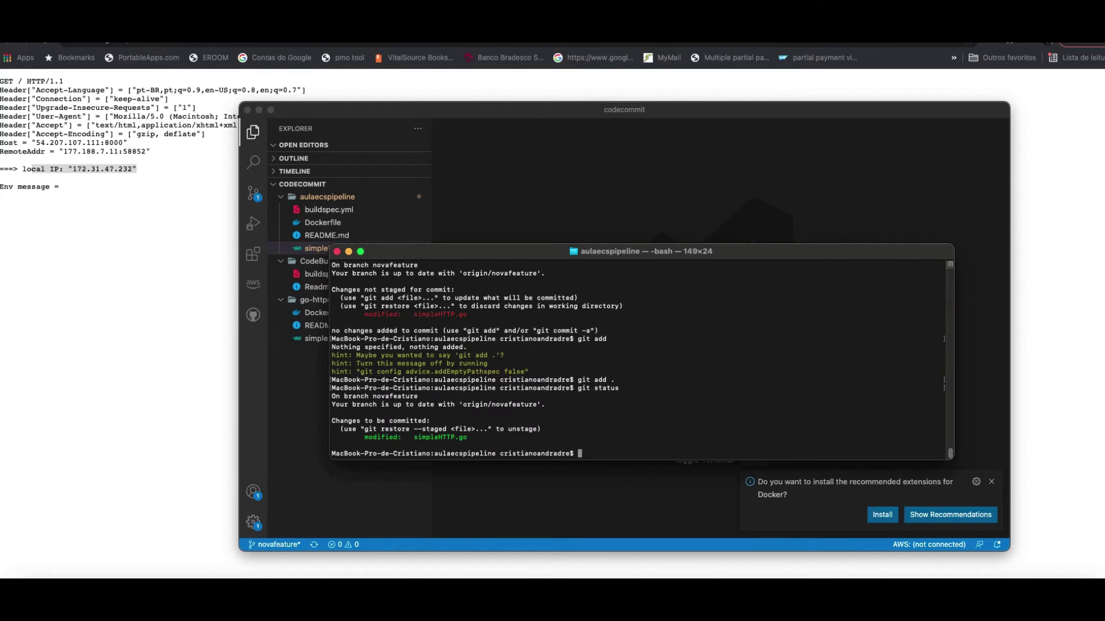
- Commit the staged change with the message "app atualização"
type("git commit -m \"app atualizac")
key("BackSpace")
type("ção\"")
key("Return")
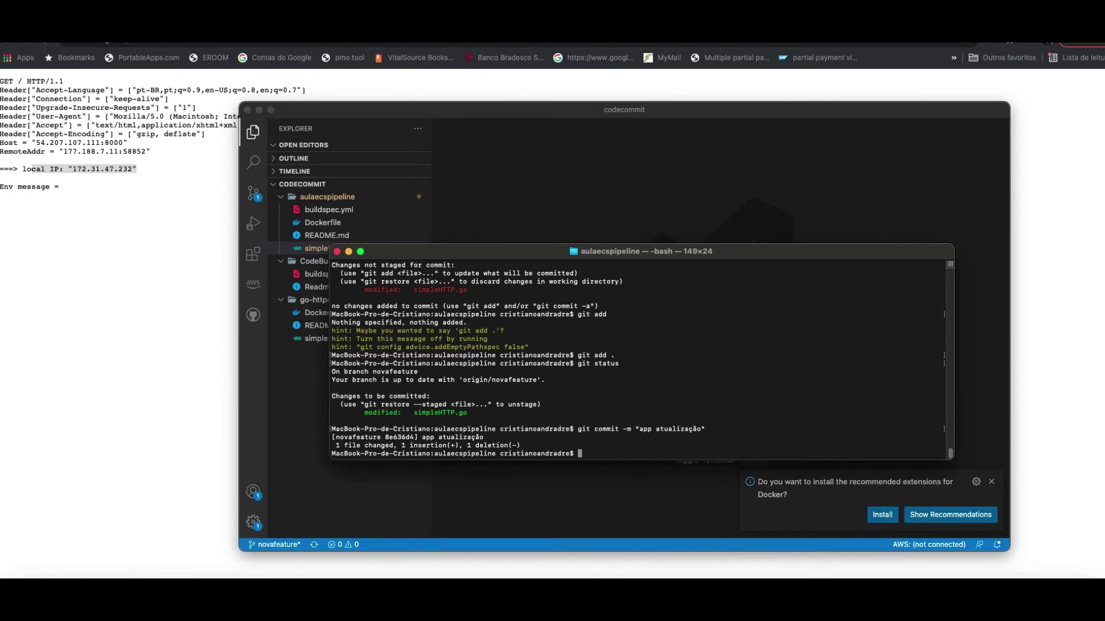
- Push the novafeature commit to the CodeCommit repository, entering the Git username and password
key("Up")
key("Down")
type("git push")
key("Return")
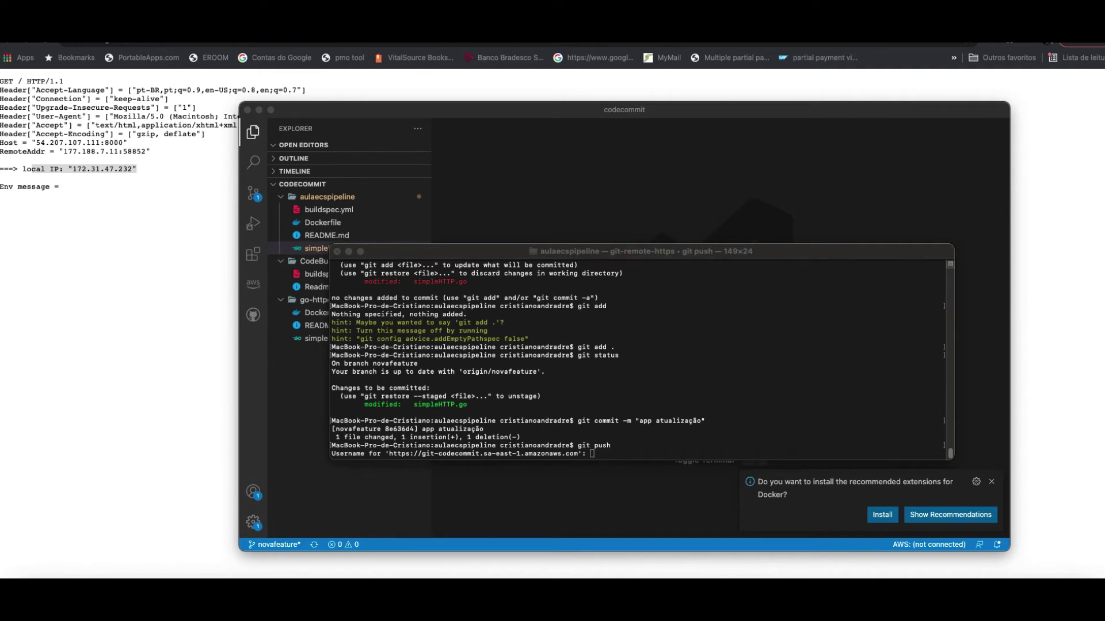
left_click(600, 457)
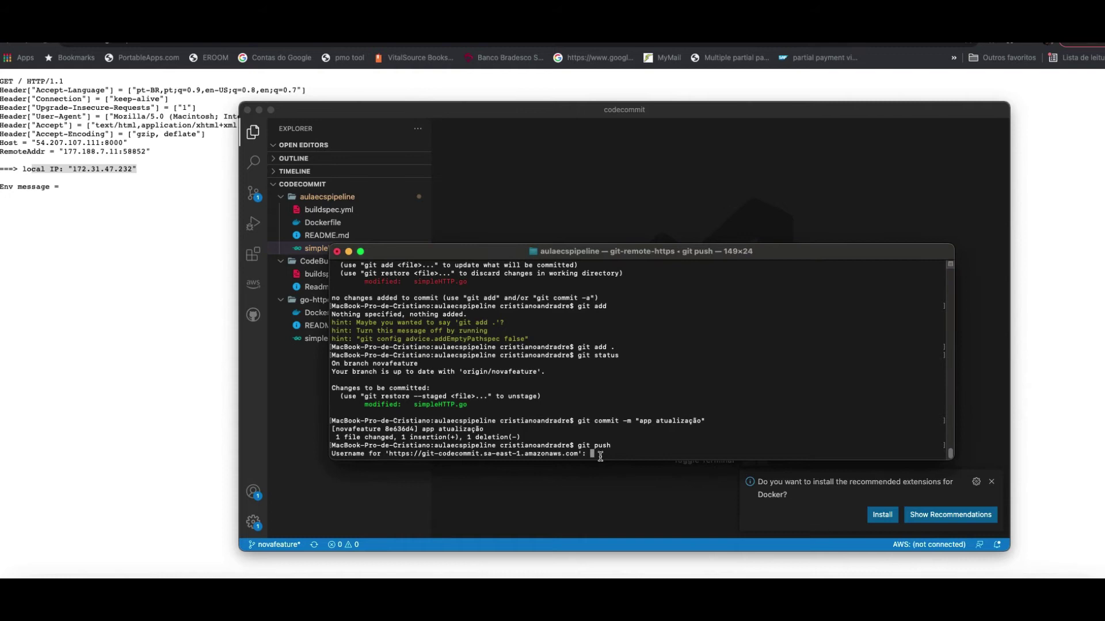
key("super+v")
key("Return")
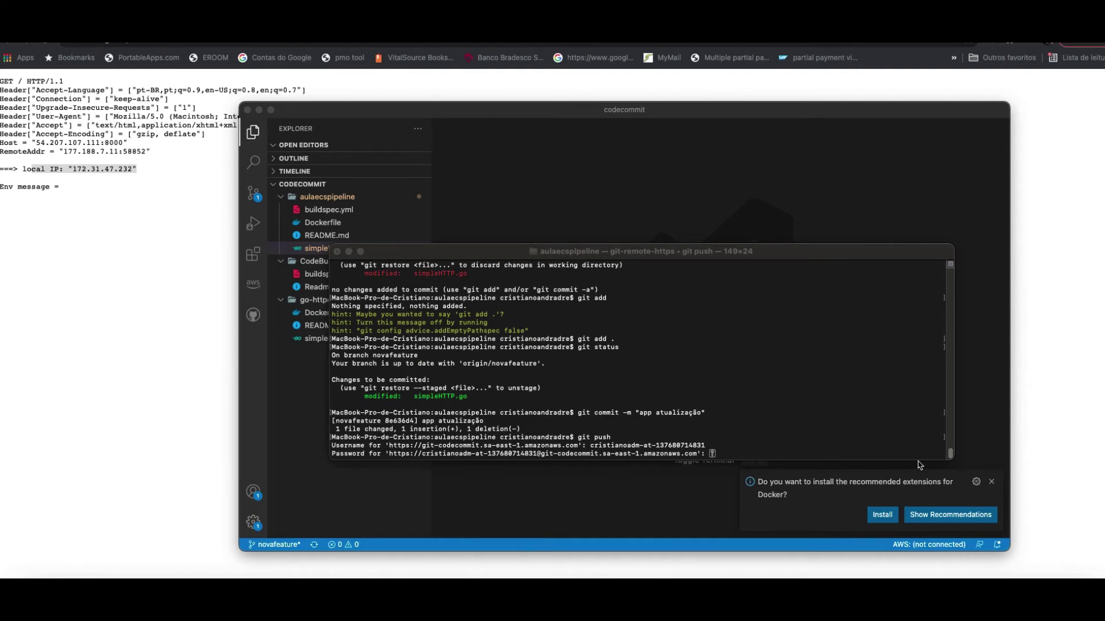
left_click(722, 454)
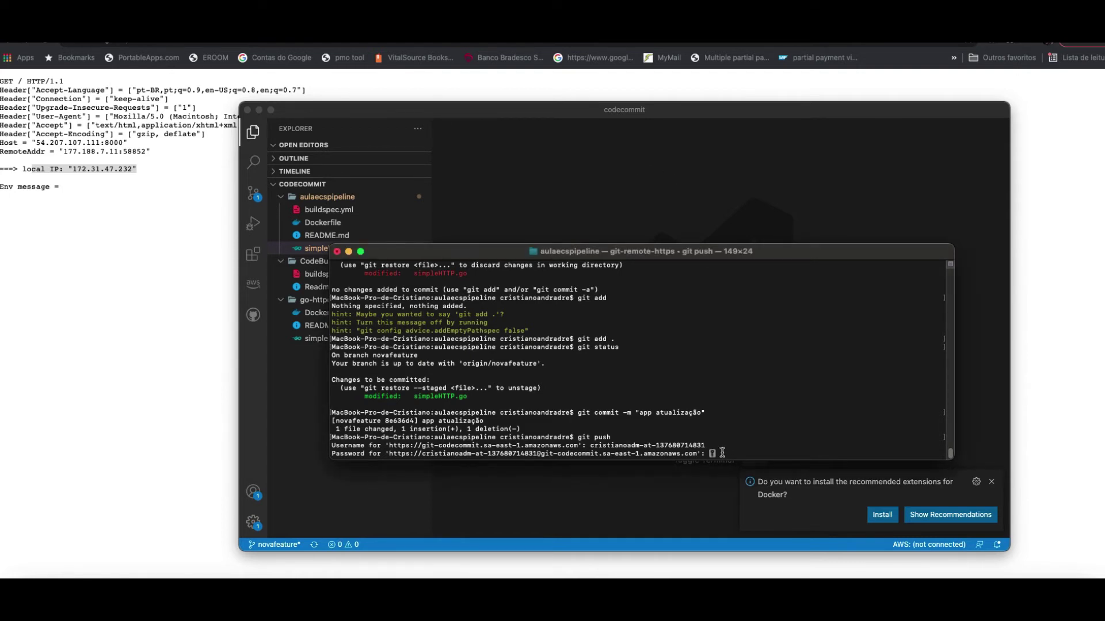
key("Return")
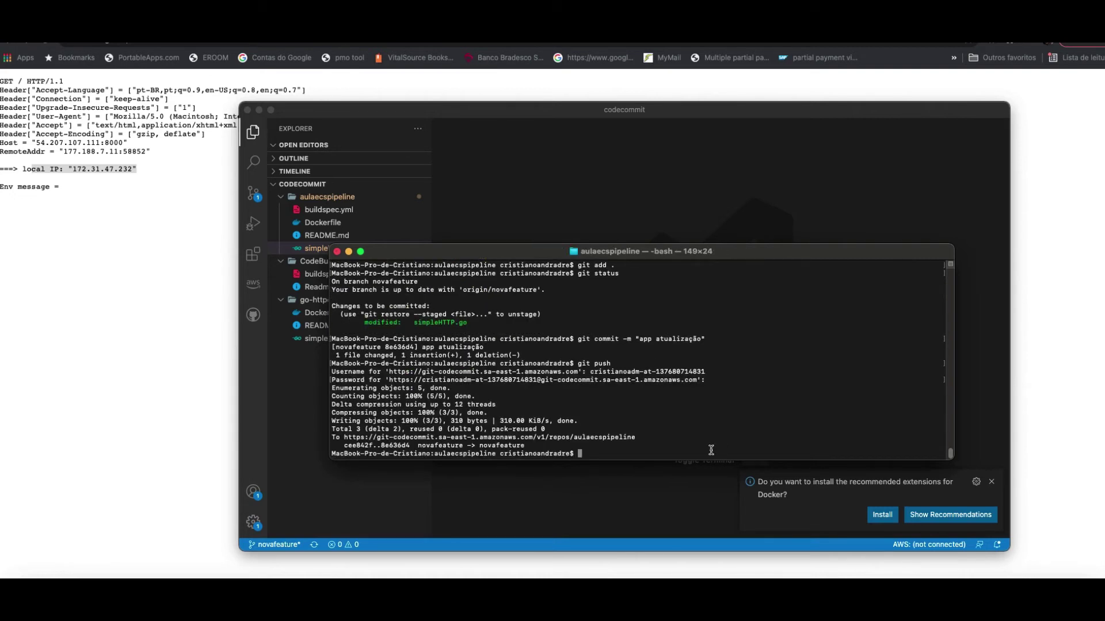
- Return to the CodeCommit console and check line 33 of simpleHTTP.go on aulaecspipeline's novafeature branch
left_click_drag(422, 443, 532, 452)
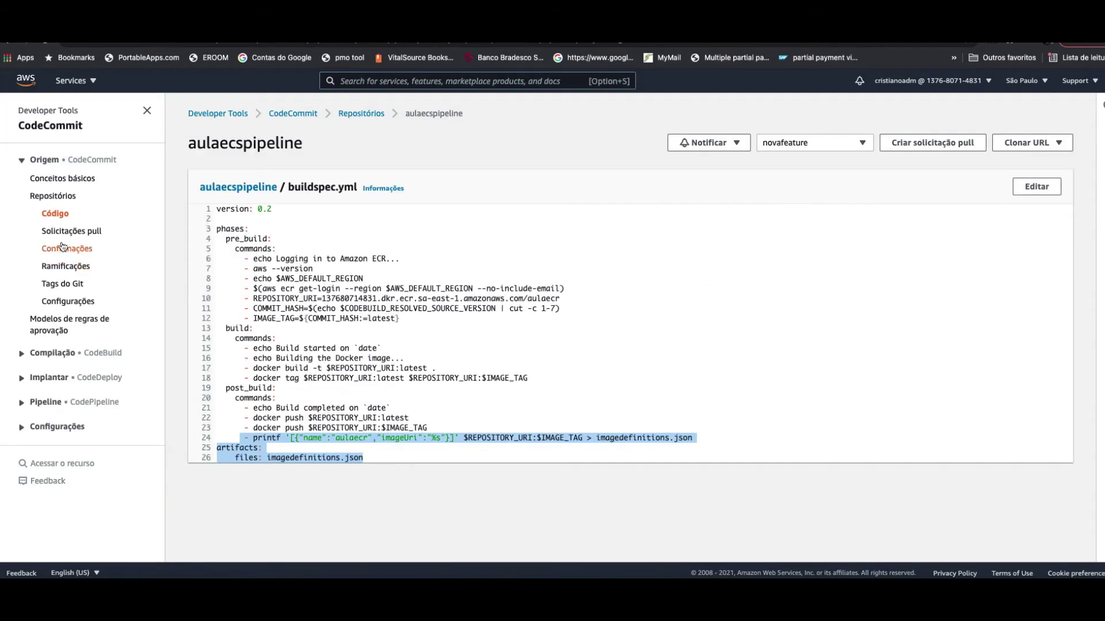
left_click(55, 216)
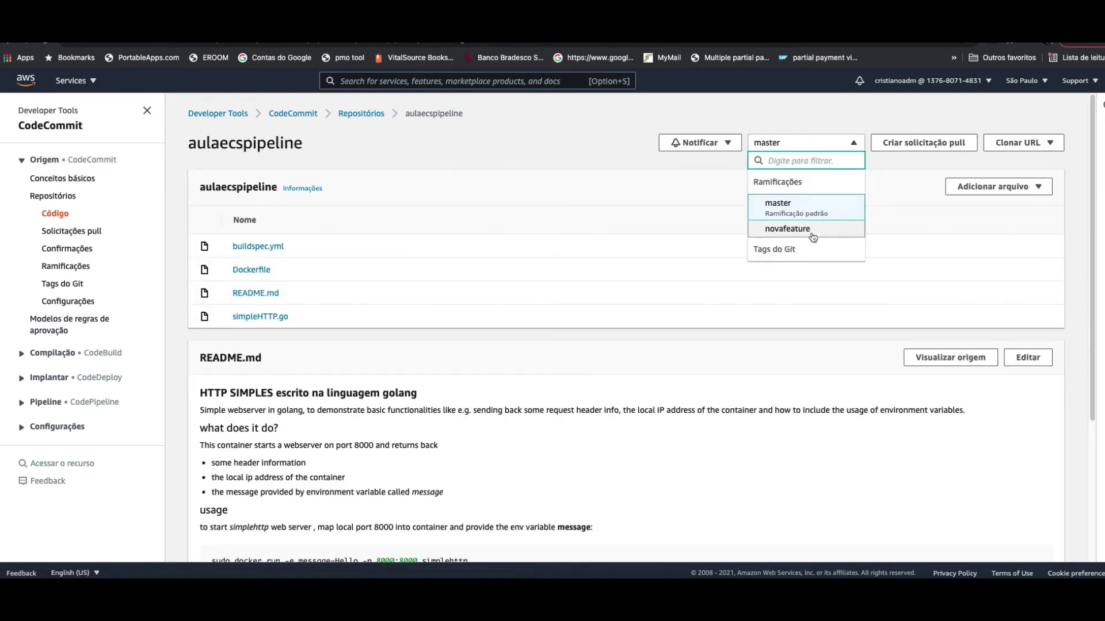
left_click(774, 229)
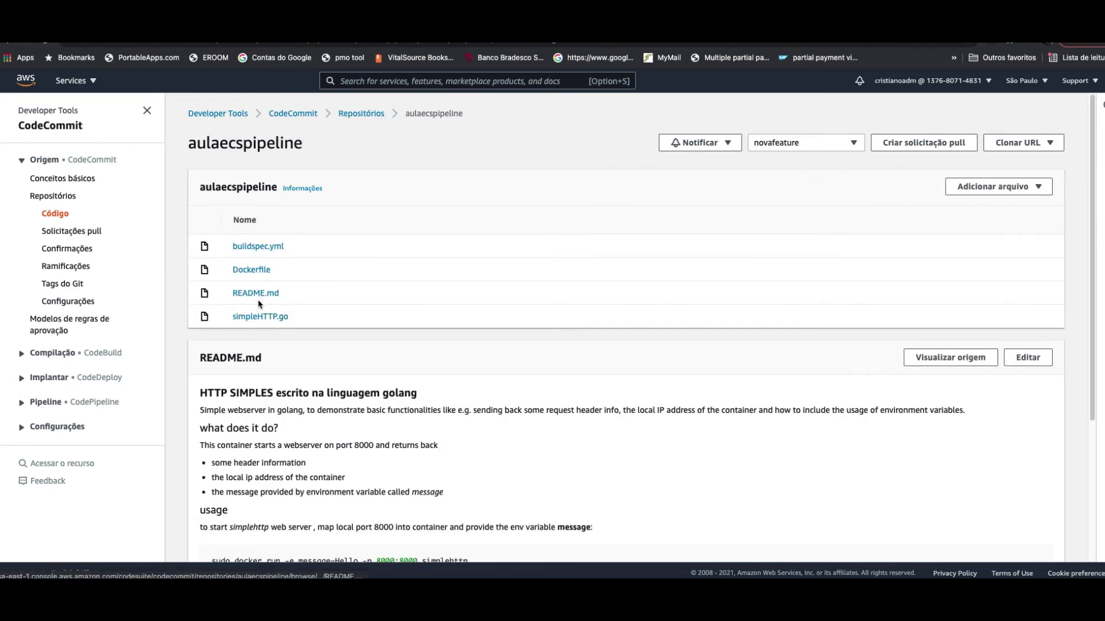
left_click(262, 317)
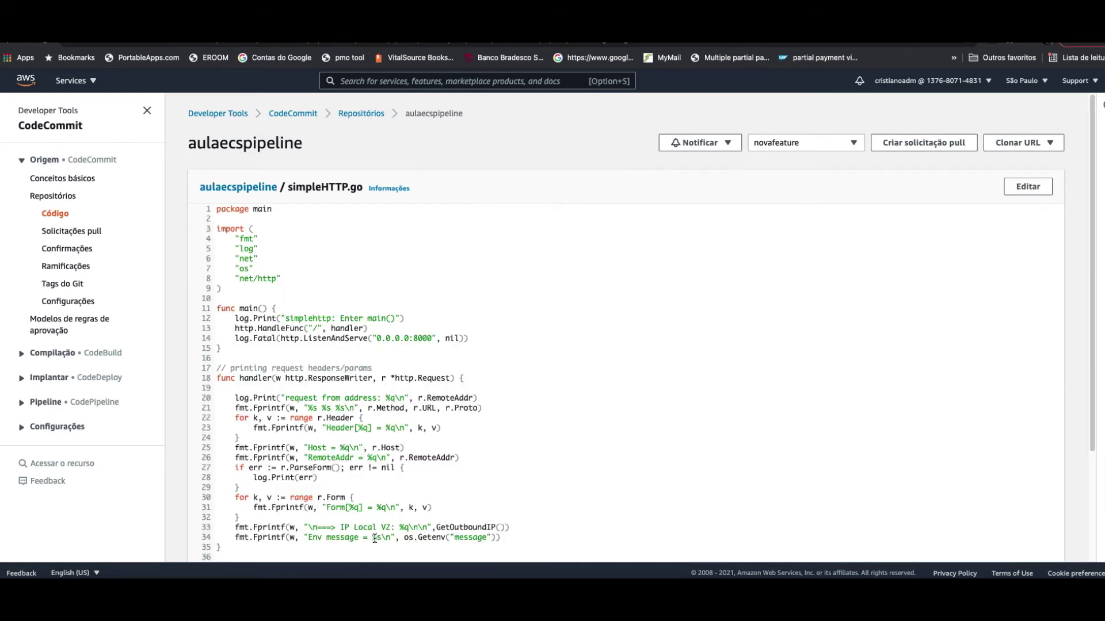
left_click_drag(363, 527, 400, 529)
- Create a pull request titled "codepipelineteste" from novafeature into master, reviewing the changes to buildspec.yml and simpleHTTP.go first
left_click(914, 143)
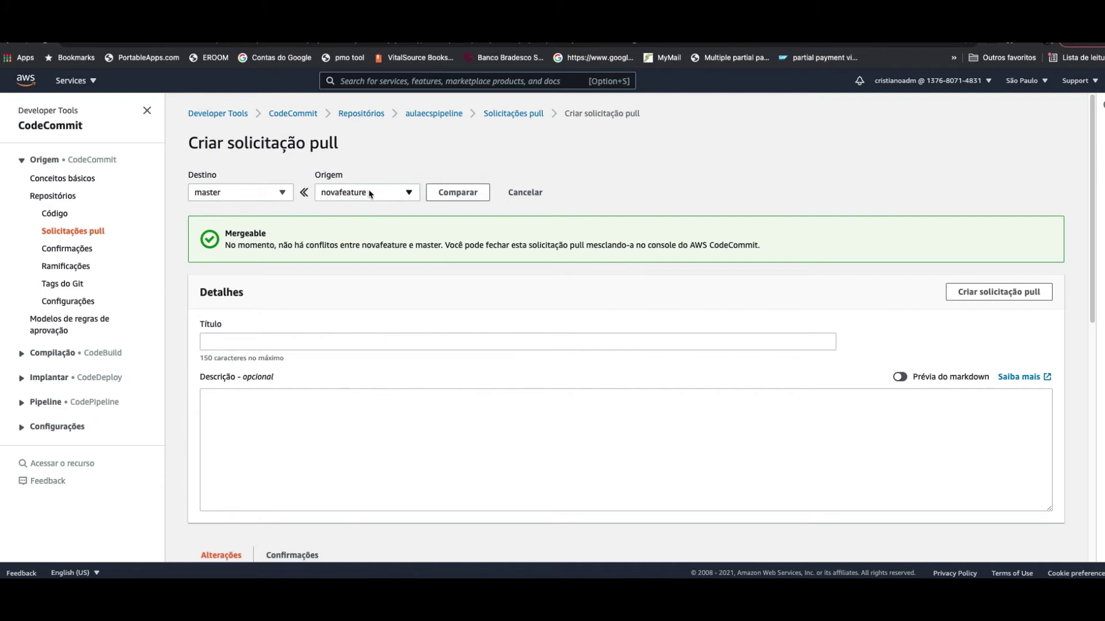
left_click(321, 339)
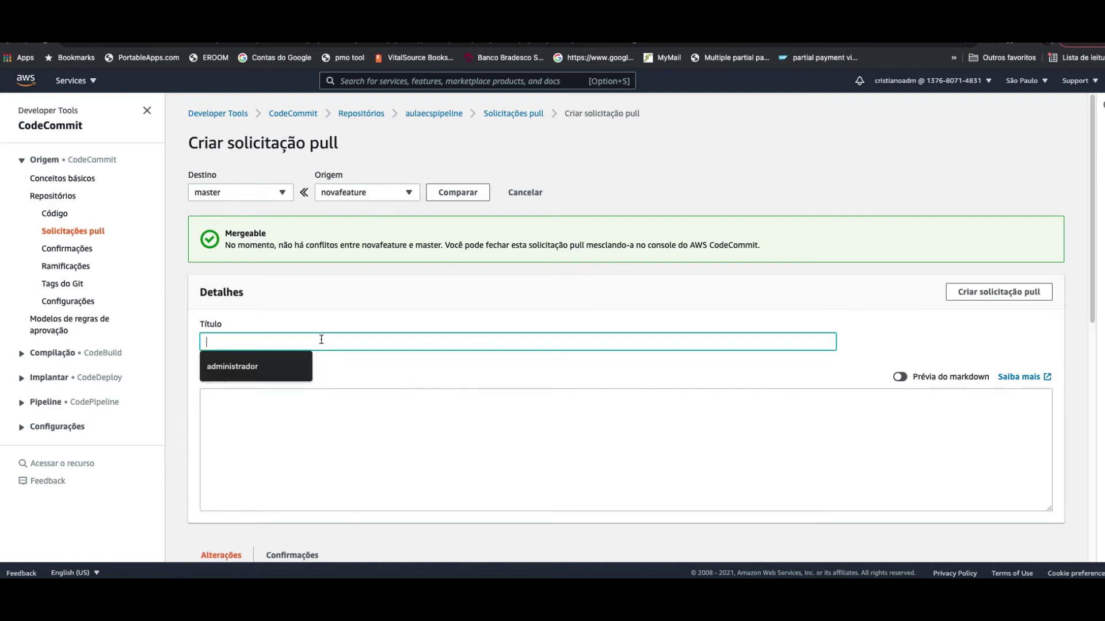
type("codepipelineteste")
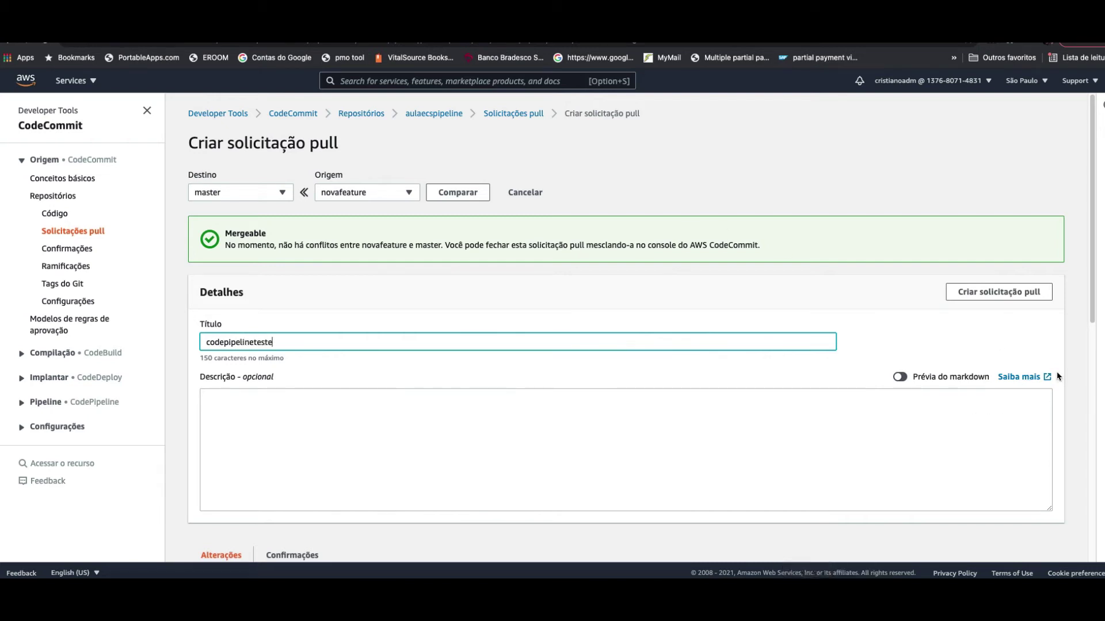
scroll(1093, 325, "down", 6)
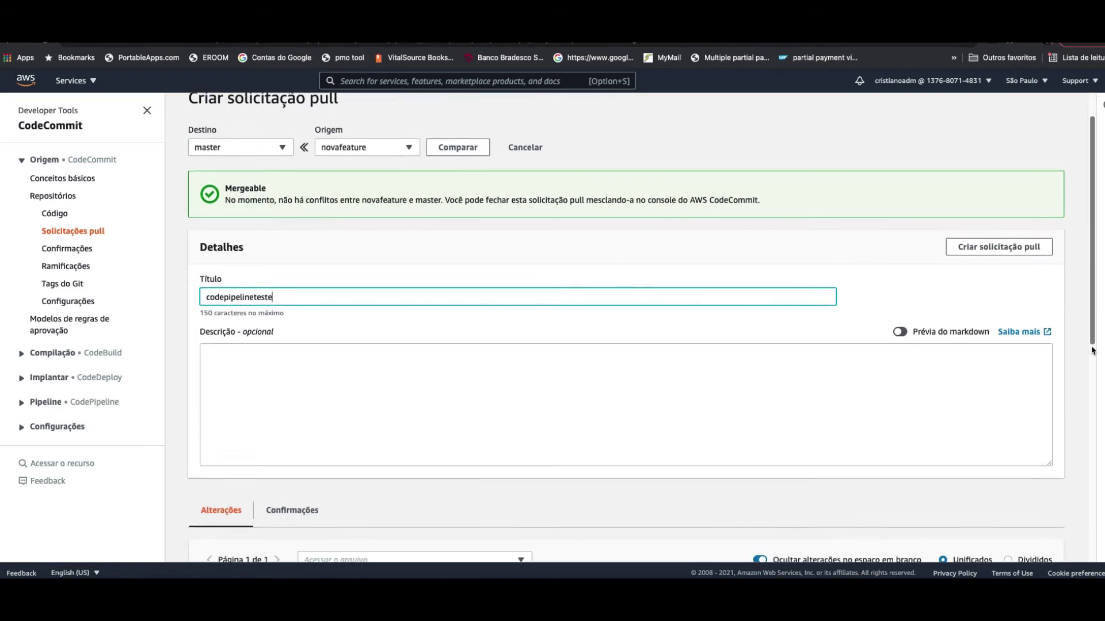
scroll(626, 345, "down", 1)
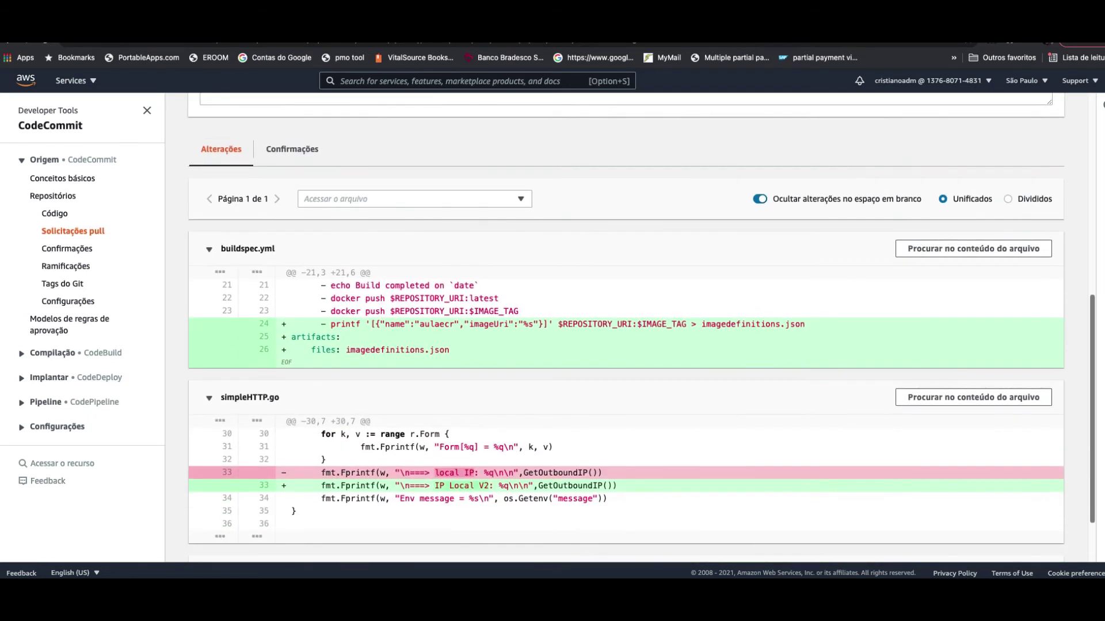
scroll(626, 346, "up", 6)
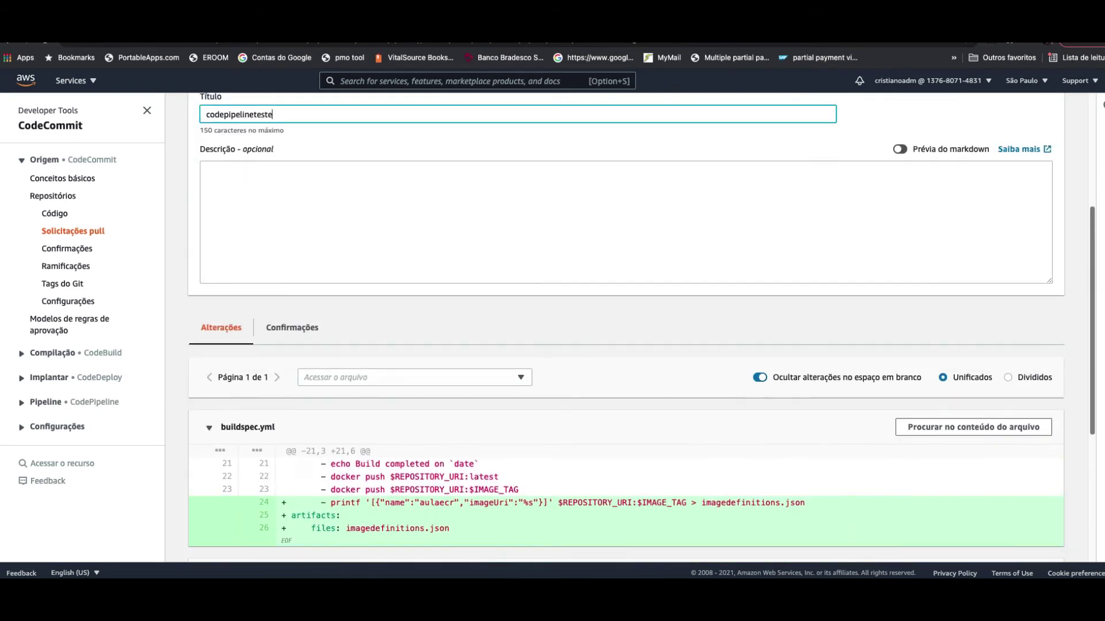
left_click(1002, 222)
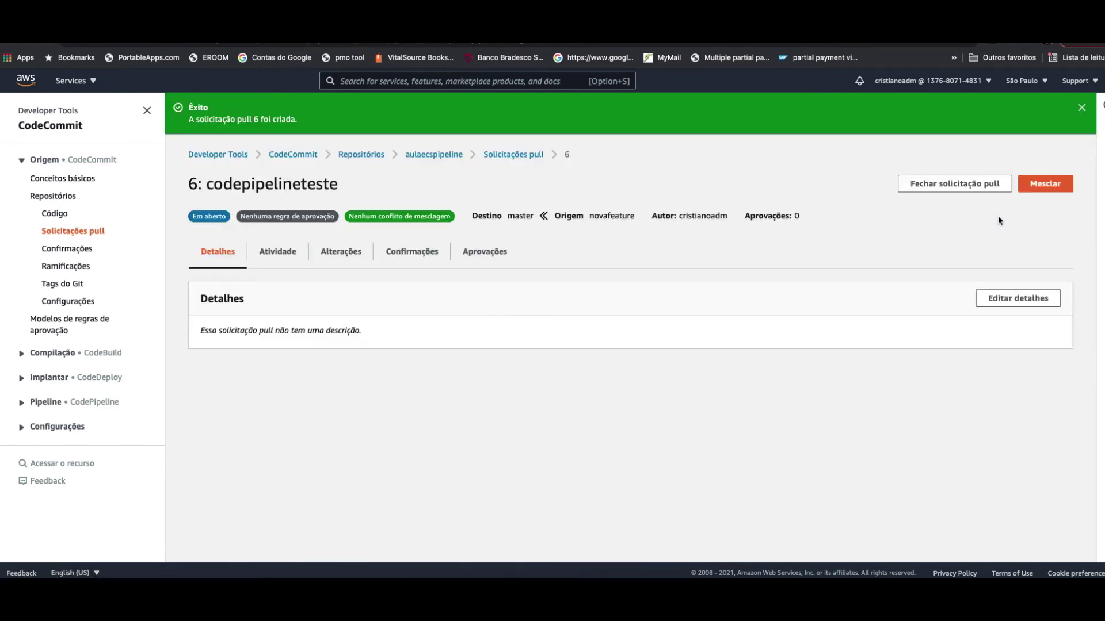
- Merge the pull request with a three-way merge, filling in the author's name and e-mail and keeping deletion of the novafeature branch enabled
left_click(1033, 187)
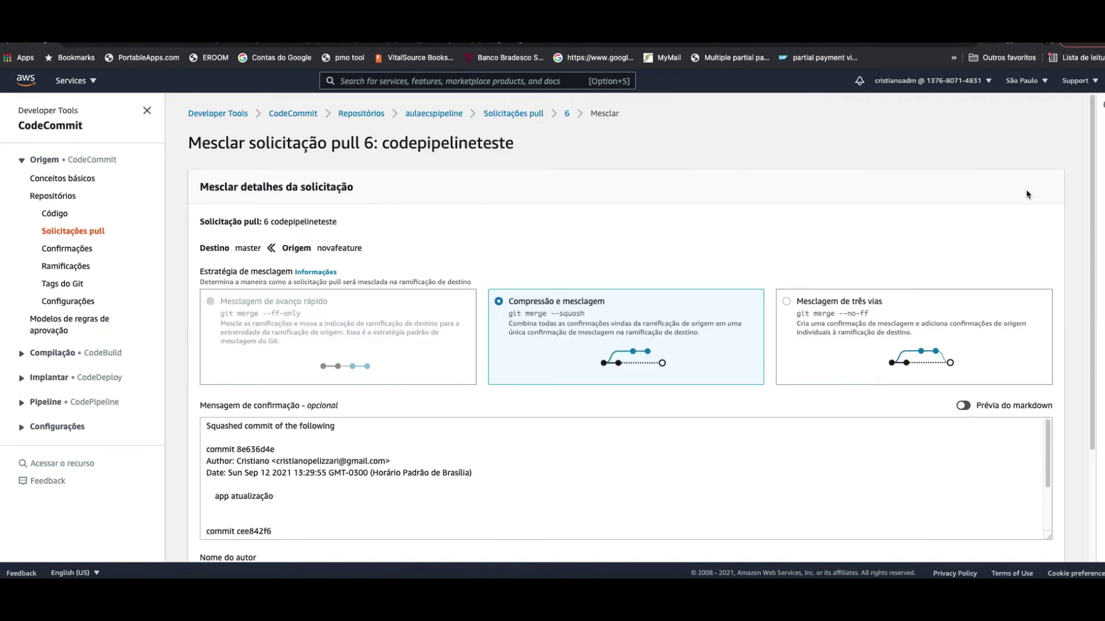
left_click(904, 315)
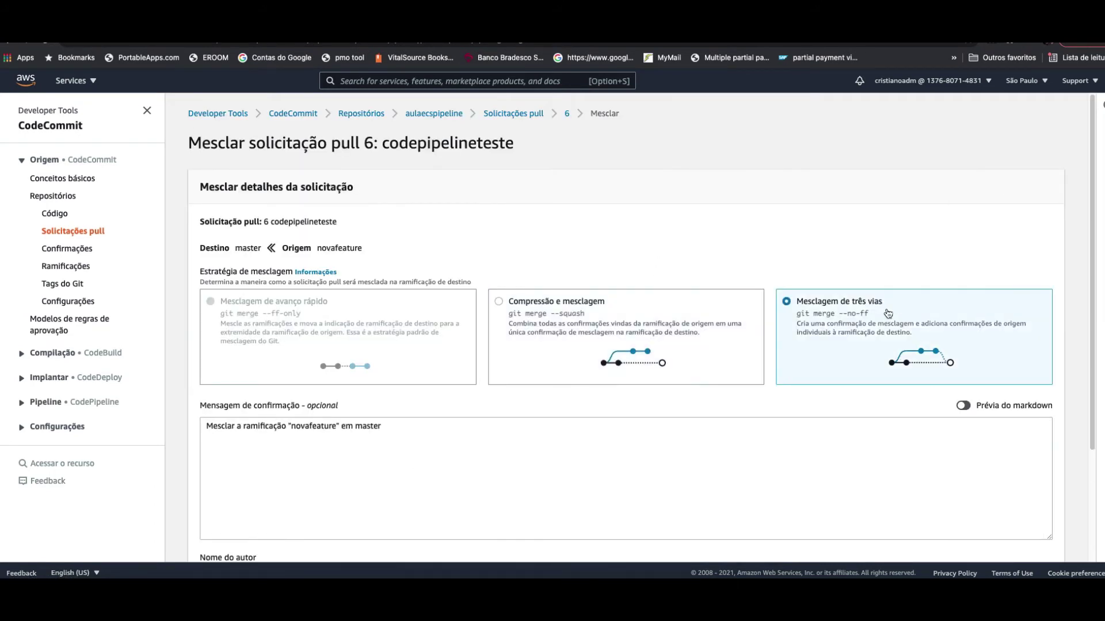
scroll(1040, 354, "down", 1)
scroll(1040, 354, "down", 3)
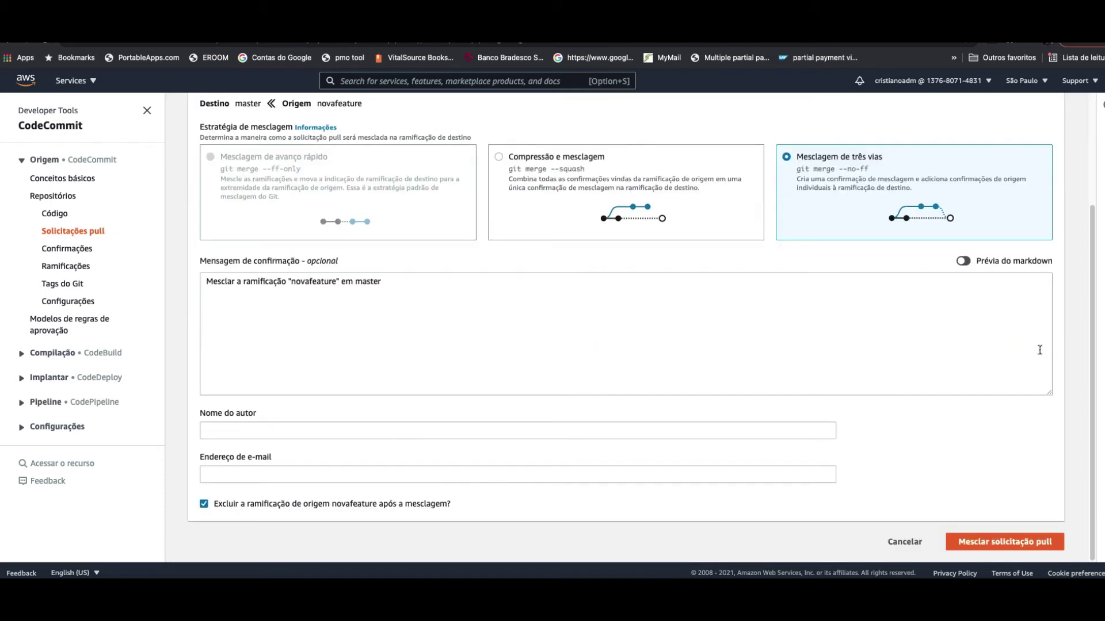
left_click(525, 436)
left_click(282, 469)
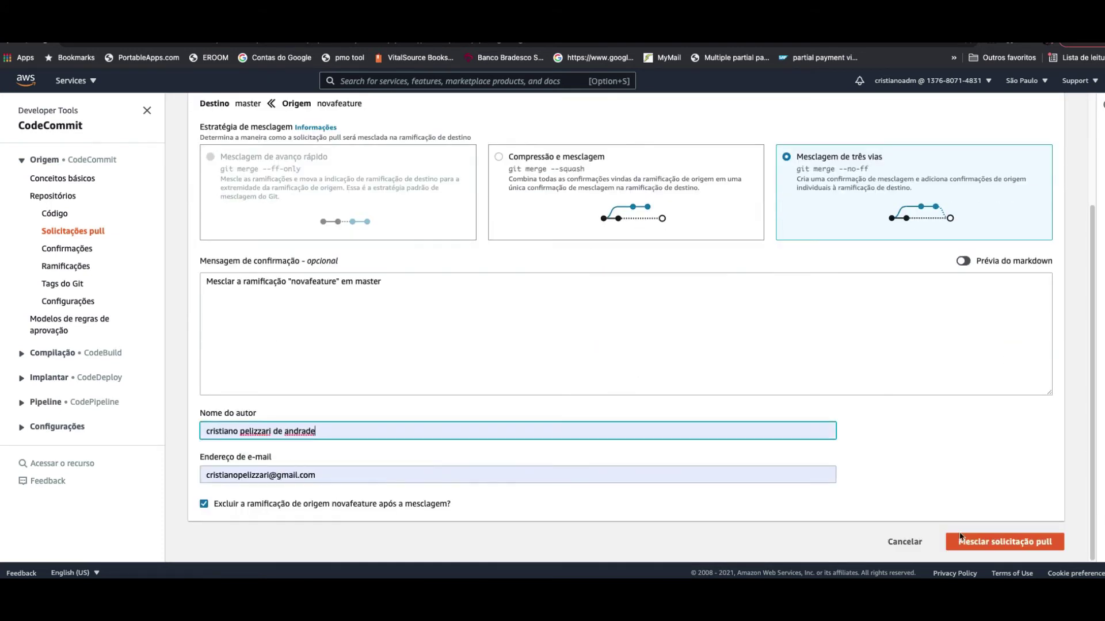
left_click(1057, 541)
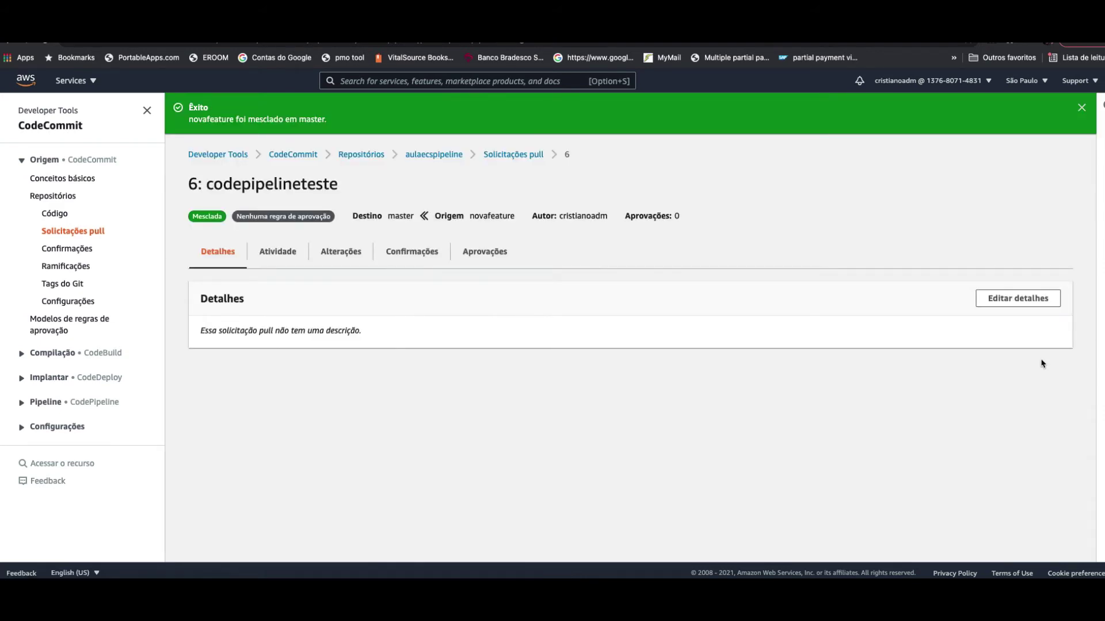
- Check the repository's branch list and inspect buildspec.yml on the master branch
left_click(54, 213)
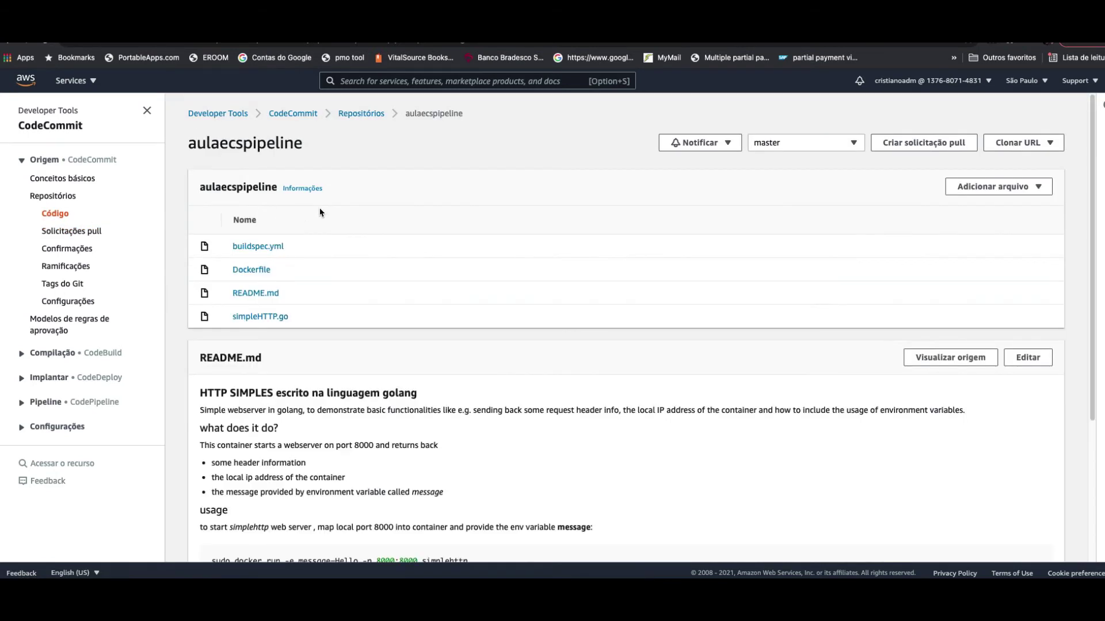
left_click(853, 143)
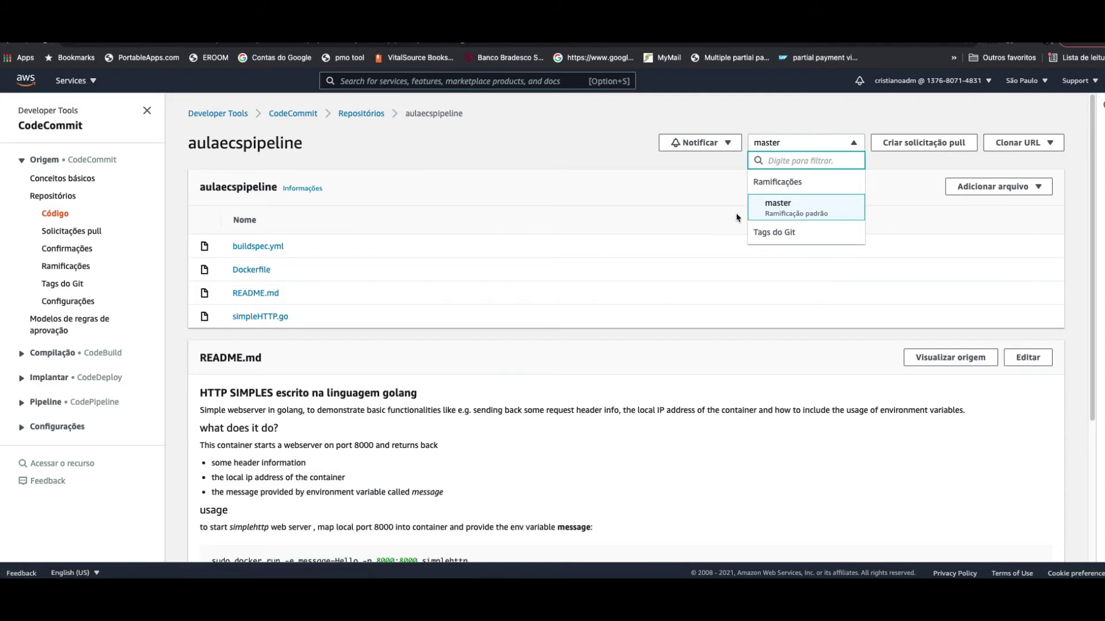
left_click(240, 246)
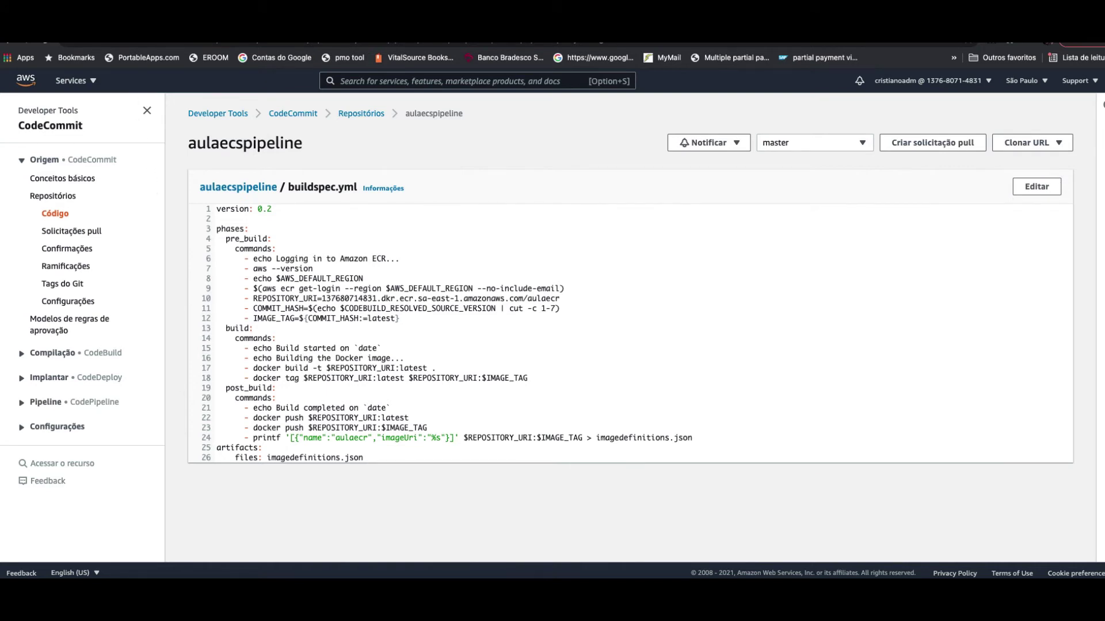
- Return to the CodePipeline wizard, accept the Amazon ECS deploy settings, review the configuration and create the pipeline pipelinecompletaecs
key("ctrl+Tab")
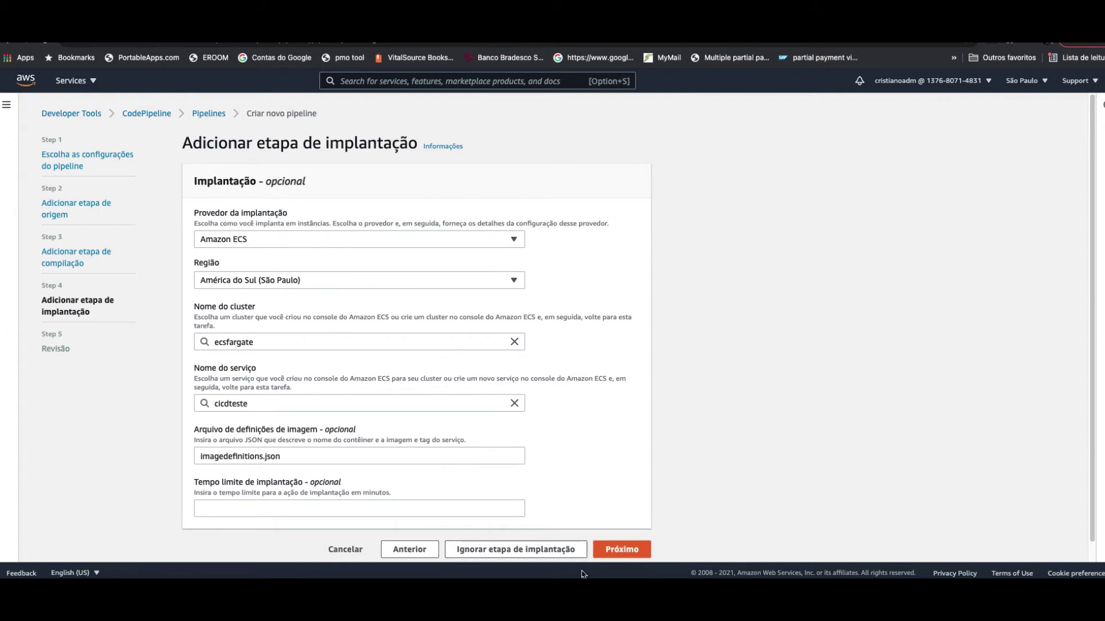
left_click(618, 556)
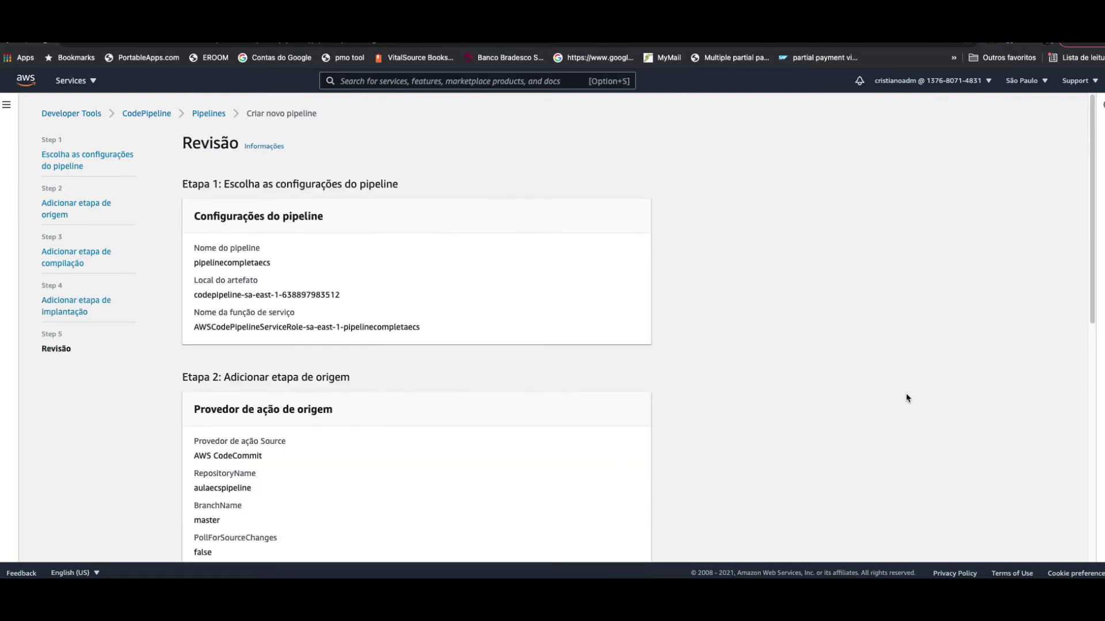
scroll(906, 396, "down", 5)
scroll(903, 395, "down", 3)
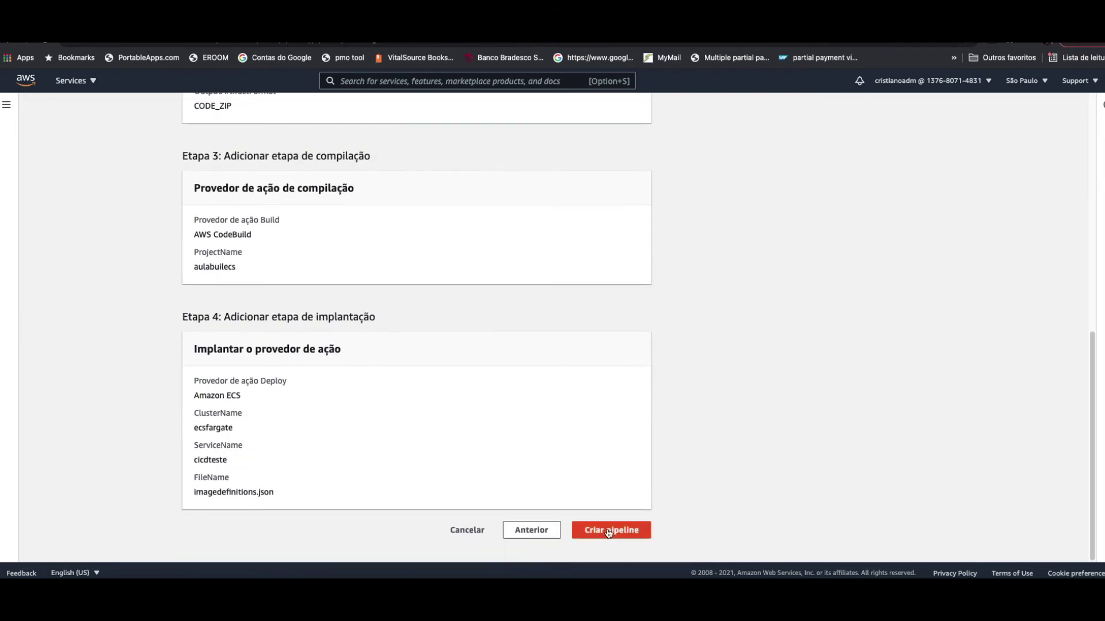
left_click(629, 528)
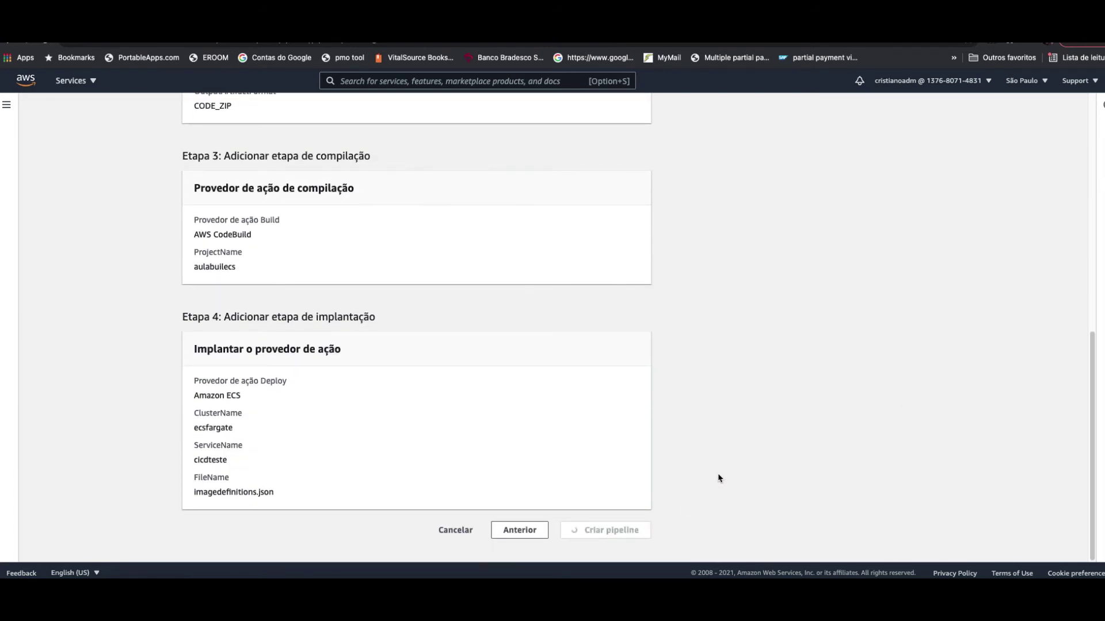
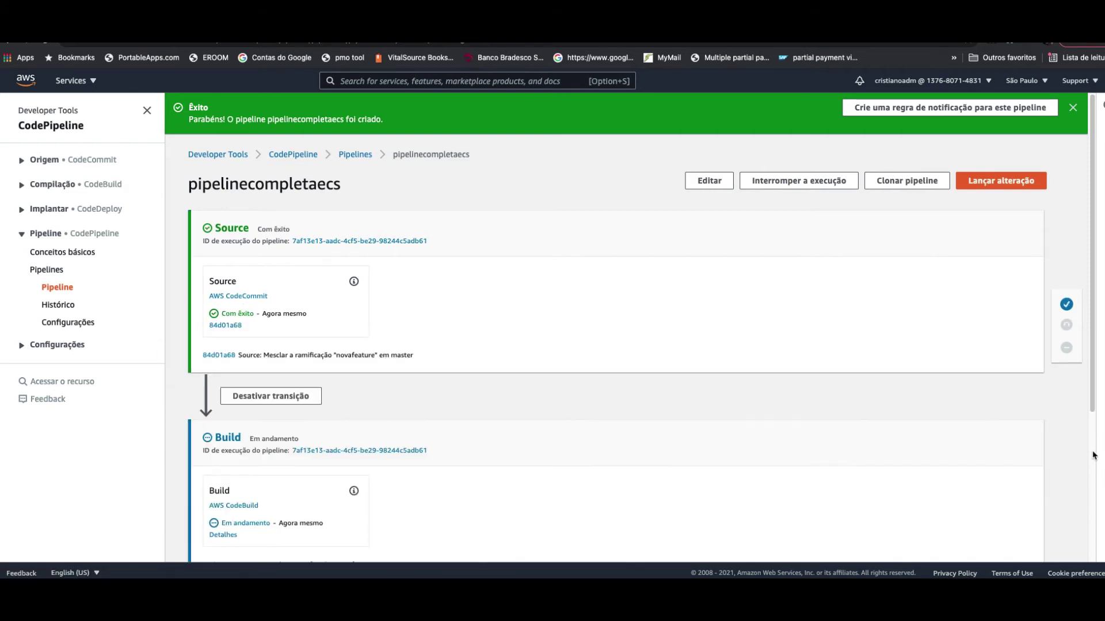
- Check the progress of the new pipeline's Source, Build and Deploy stages
left_click_drag(1093, 373, 999, 412)
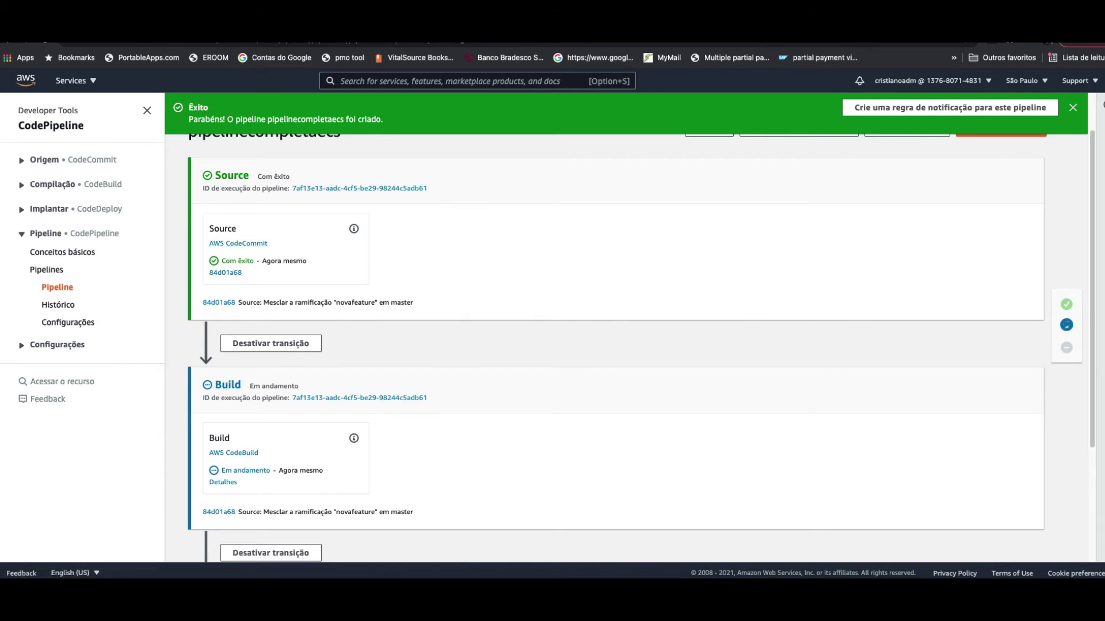
scroll(1095, 338, "down", 5)
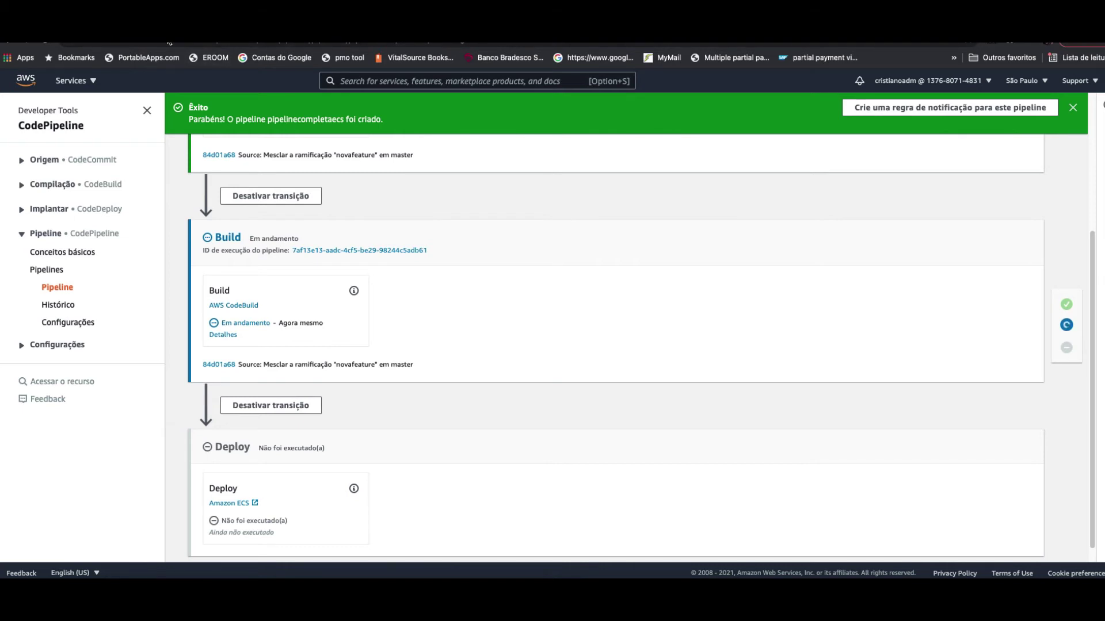
- Switch to the ECS console, look over the task definitions and open the ecsfargate cluster to inspect its cicdteste service
key("super+r")
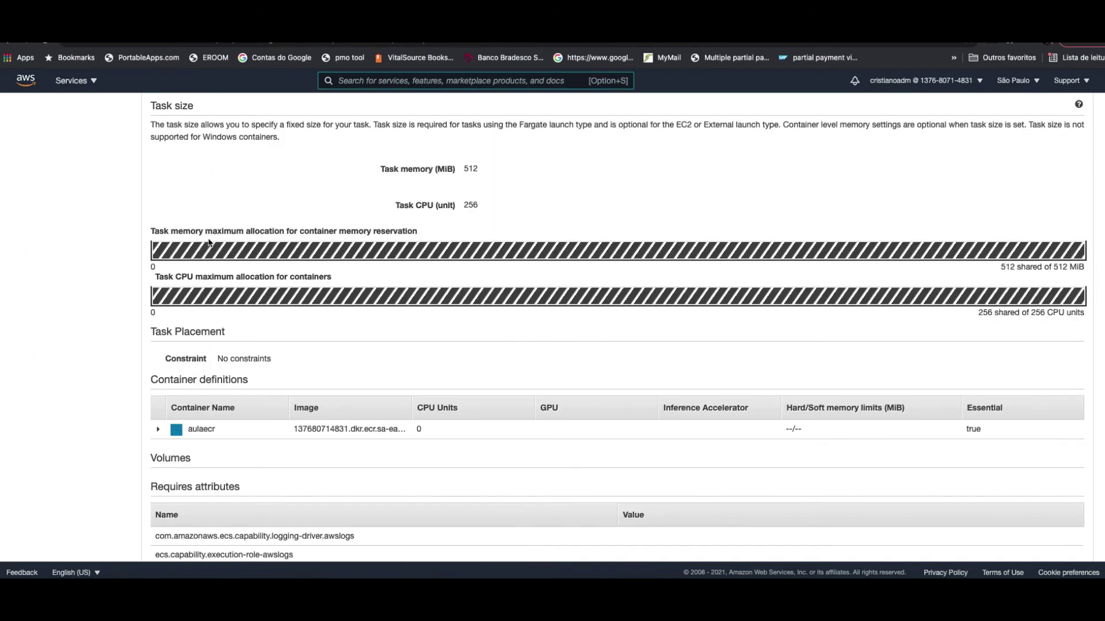
scroll(211, 219, "down", 3)
scroll(204, 230, "up", 15)
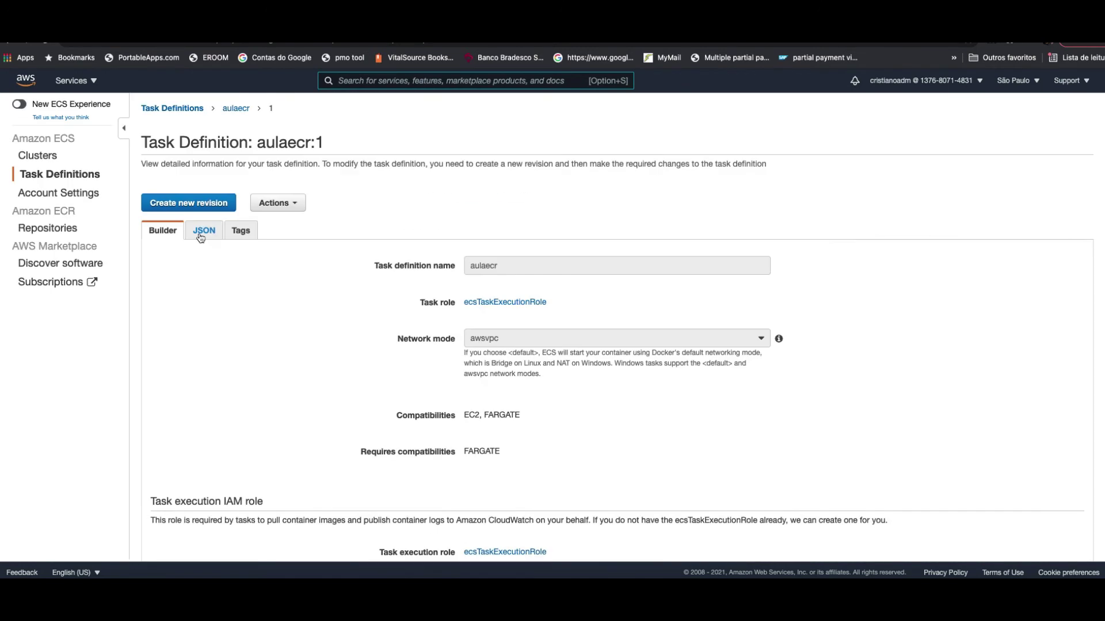
left_click(48, 175)
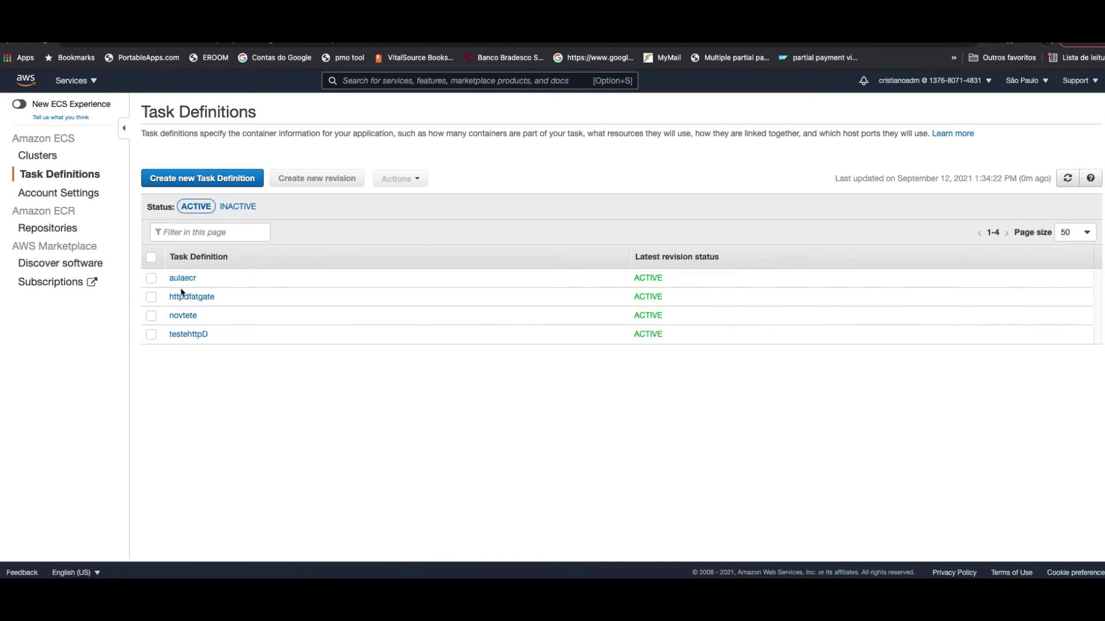
left_click(40, 156)
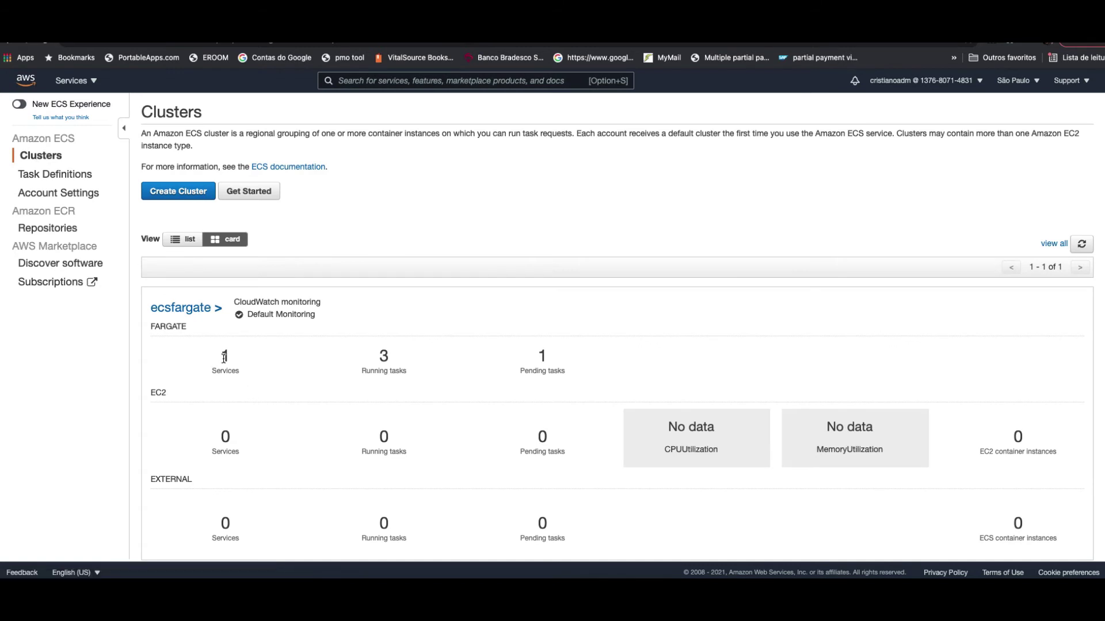
left_click(196, 310)
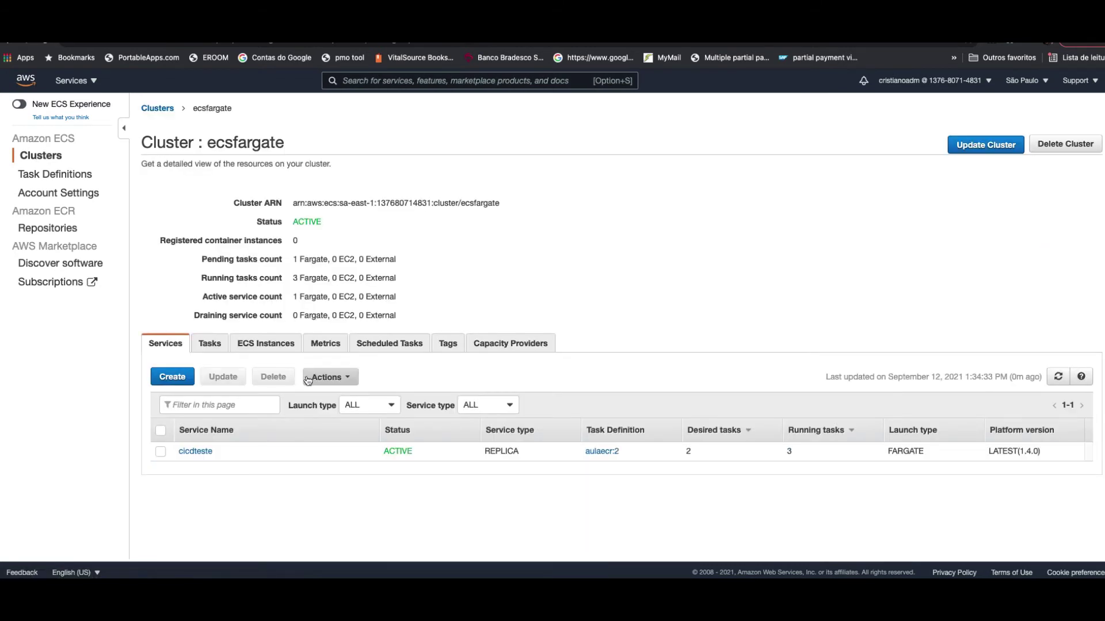
- List the ecsfargate cluster's tasks and refresh the page to compare the status of the aulaecr:1 and aulaecr:2 tasks
left_click(217, 344)
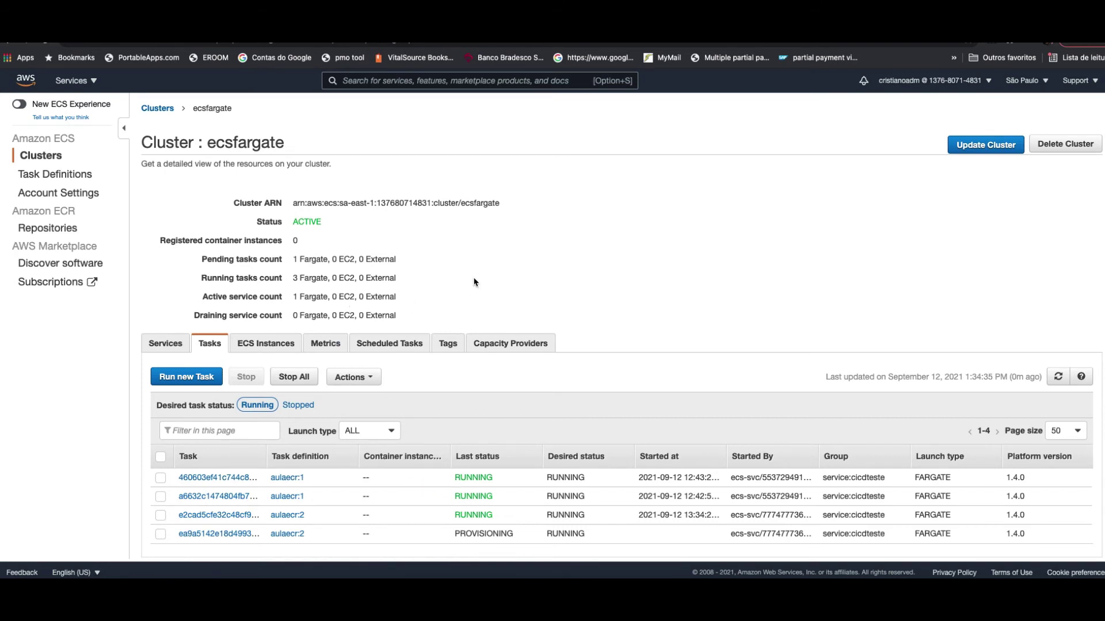
key("super+r")
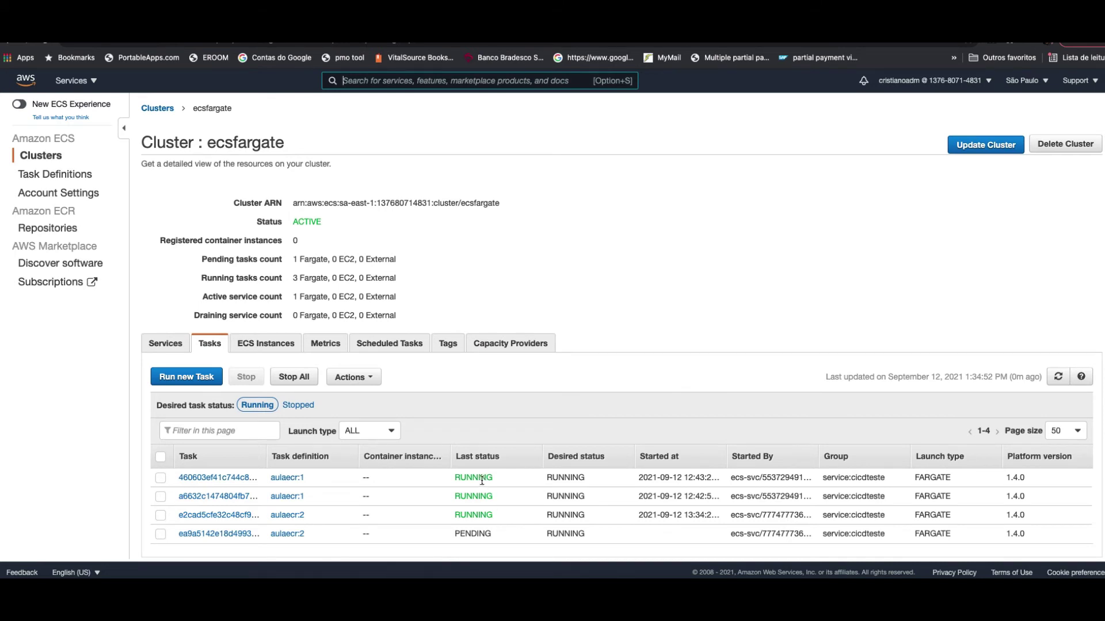
left_click_drag(254, 478, 316, 489)
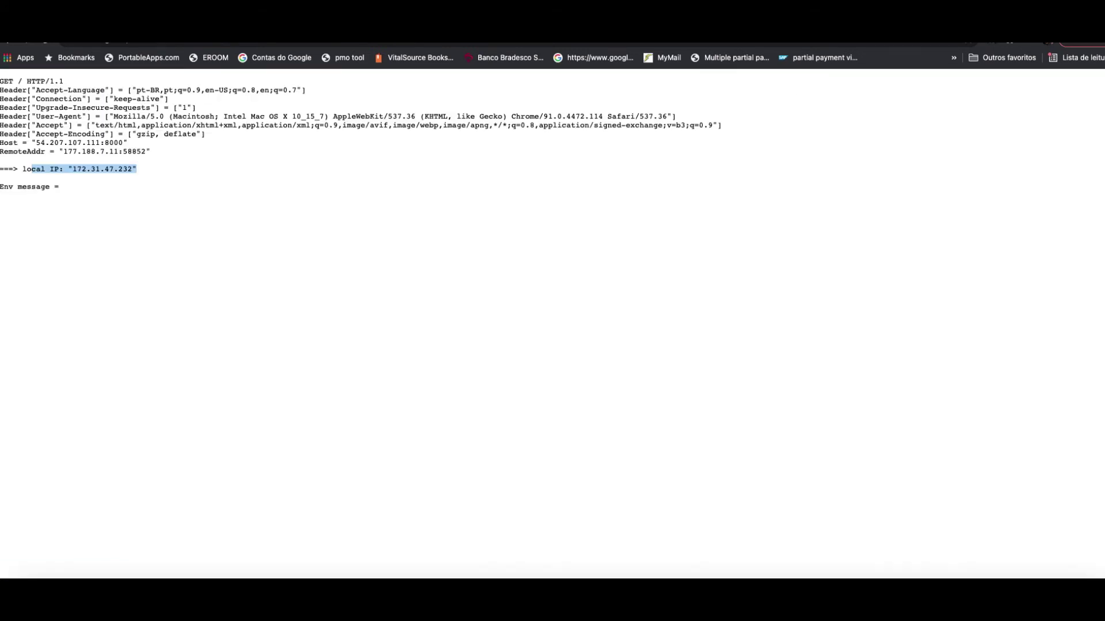
- Reload the old application page at 54.207.107.111:8000 to check its version, and return to the ecsfargate task list
left_click(278, 46)
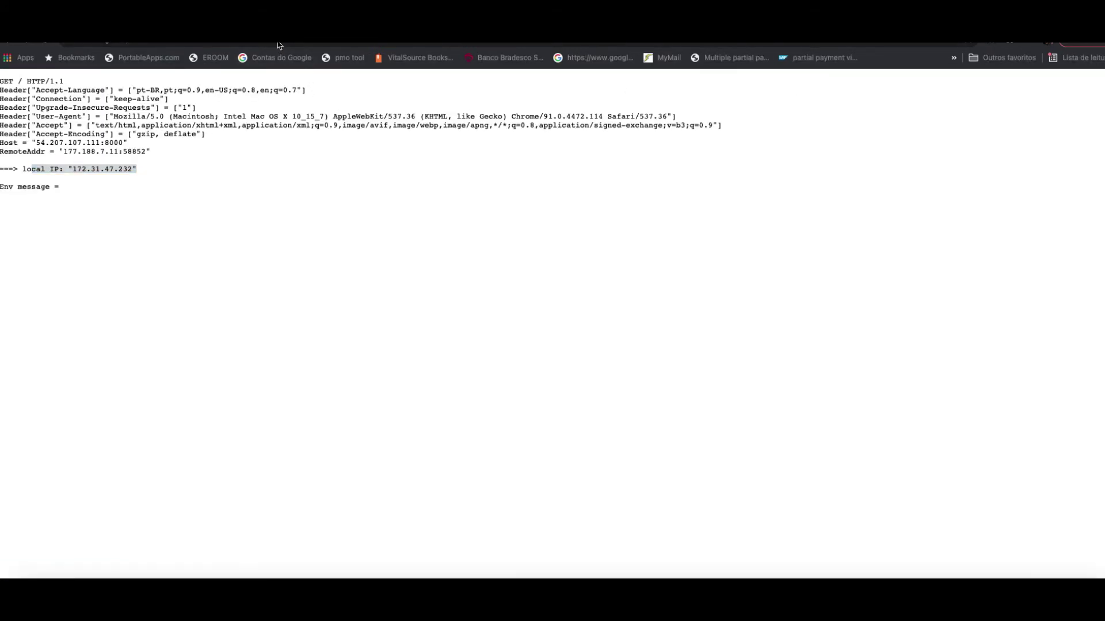
key("Return")
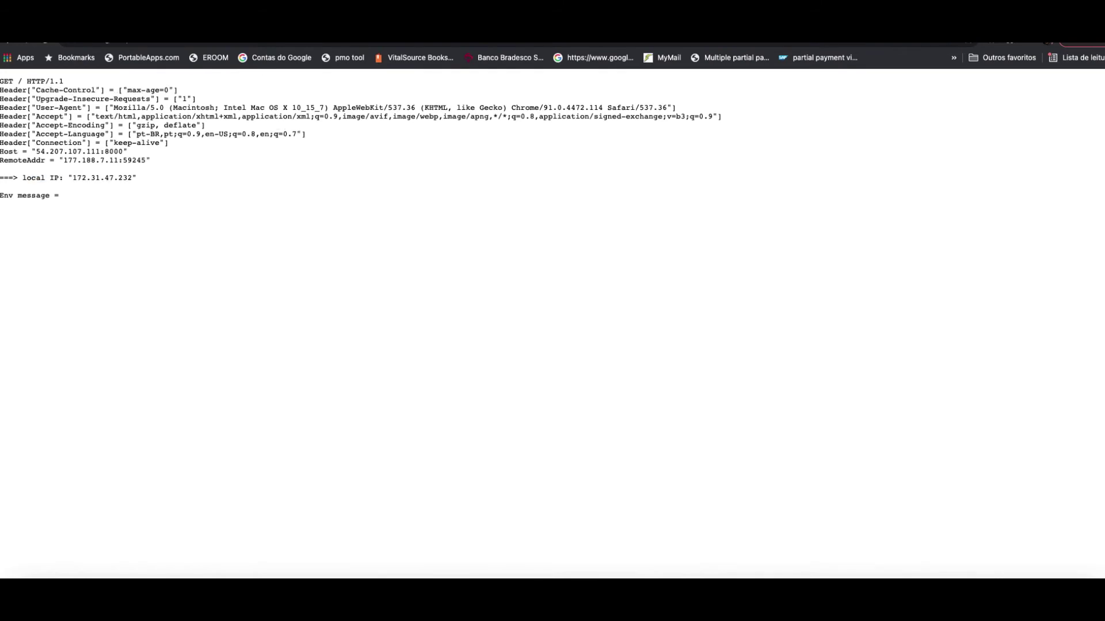
key("ctrl+Tab")
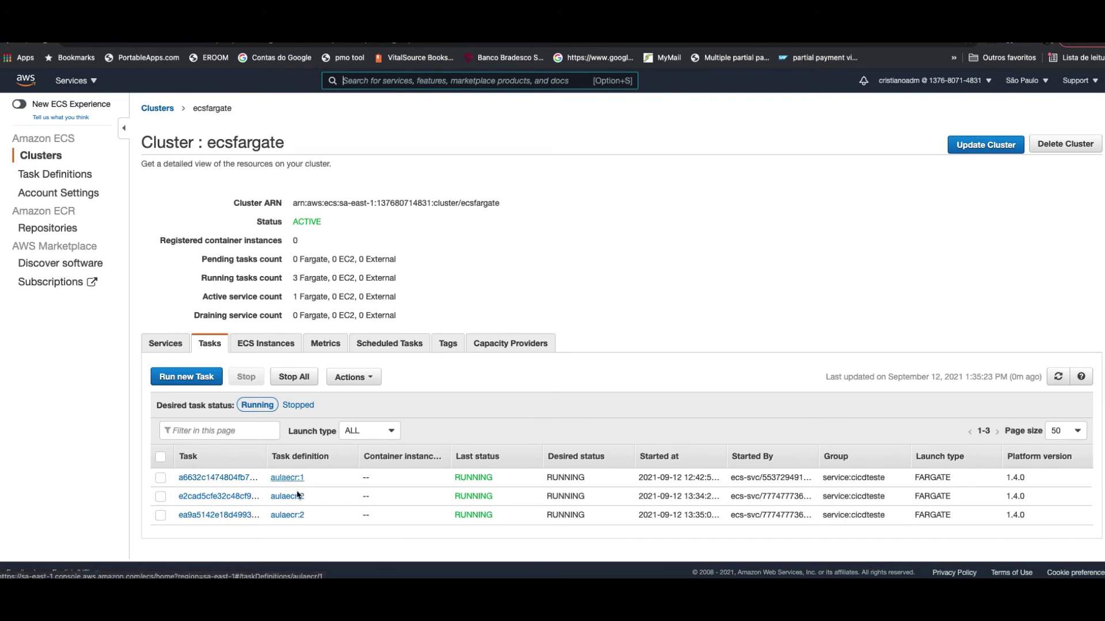
- Open the most recently started aulaecr:2 task and copy its public IP address
left_click(216, 516)
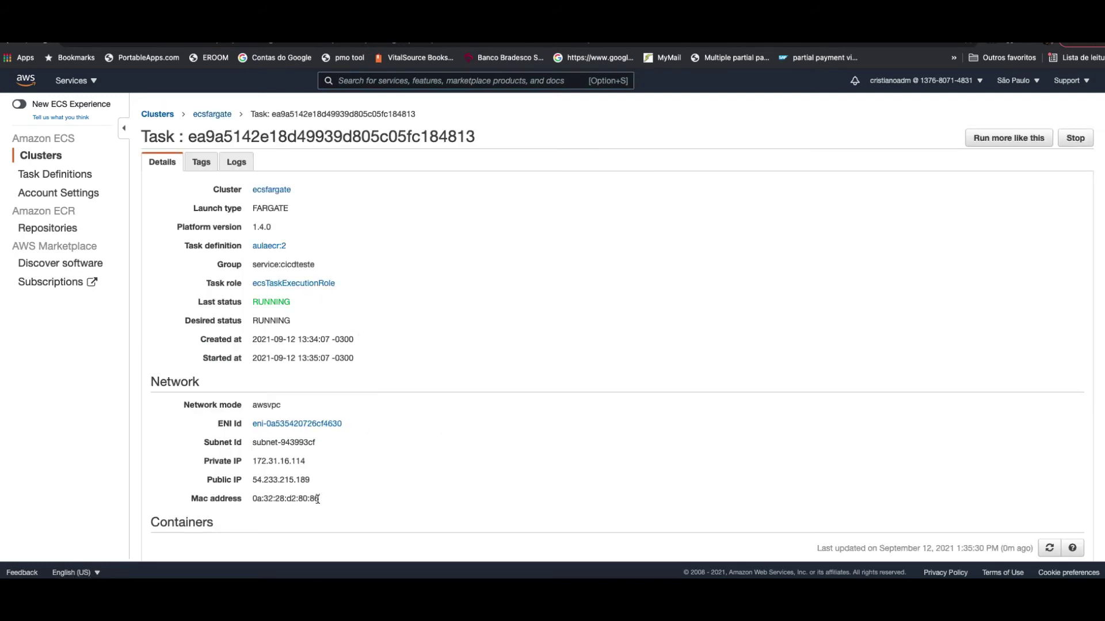
left_click_drag(318, 483, 236, 480)
key("super+c")
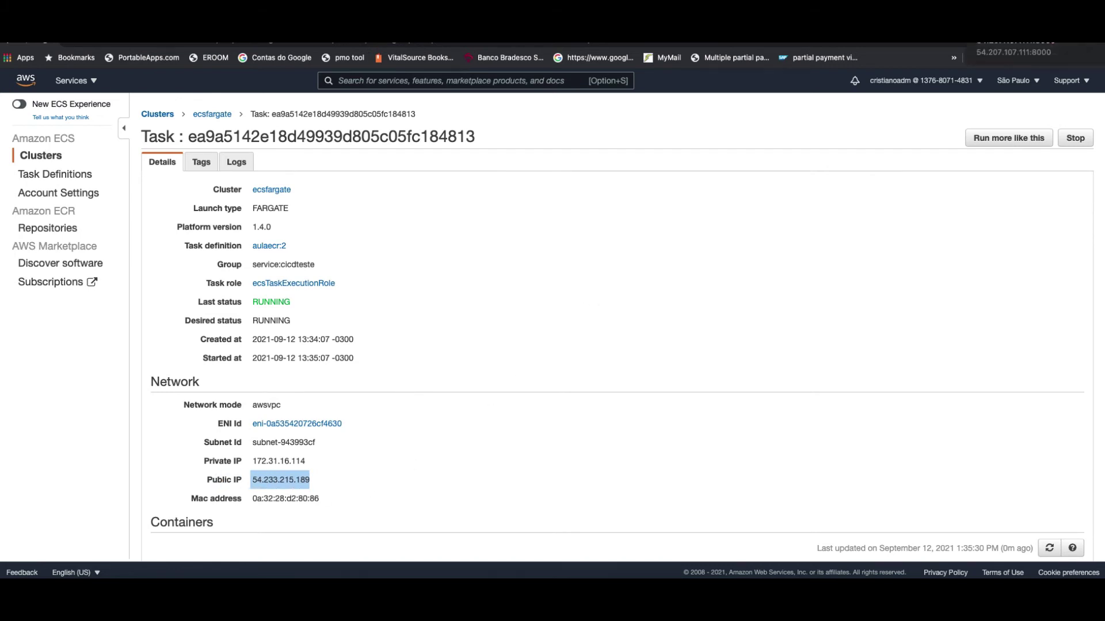
- Reload the old application page once more and open 54.233.215.189:8000 in a new browser tab
left_click(977, 45)
key("super+l")
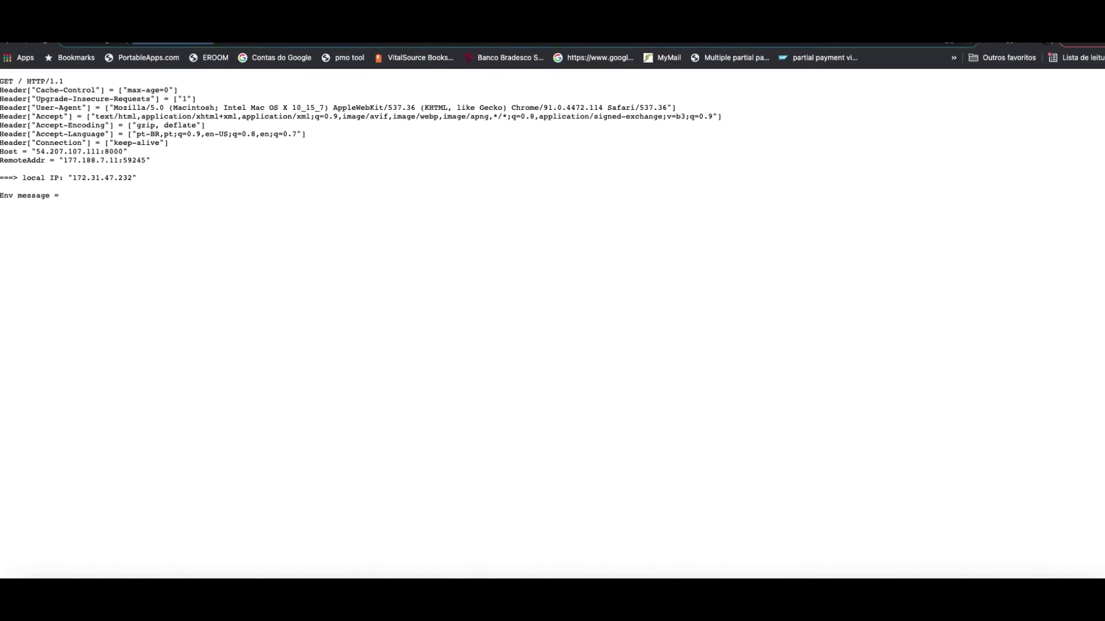
key("Return")
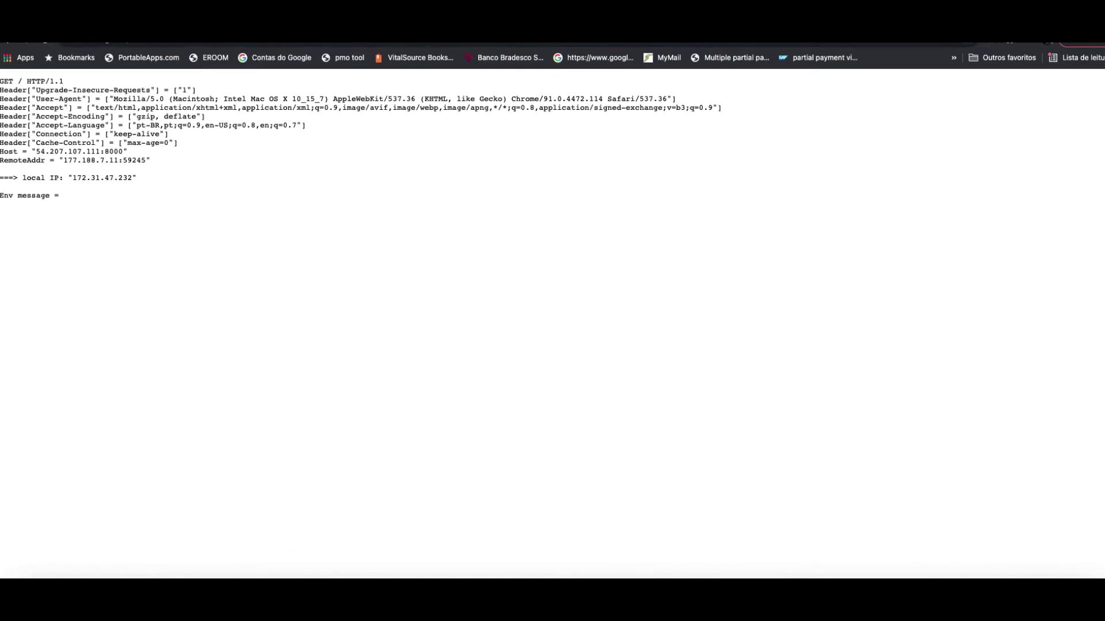
key("super+t")
left_click(475, 43)
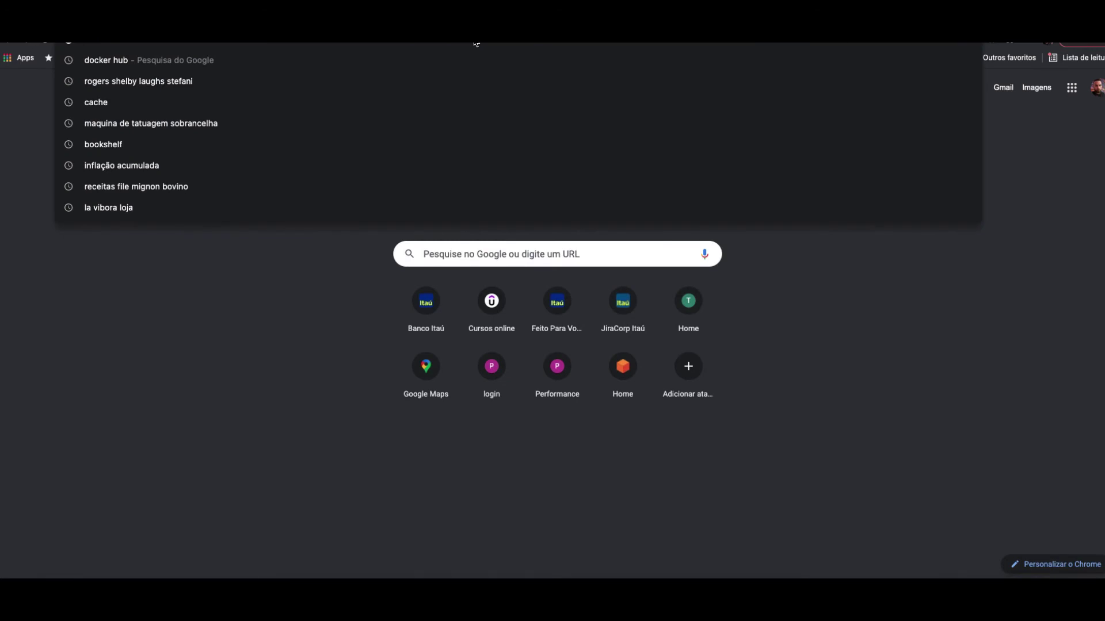
key("super+v")
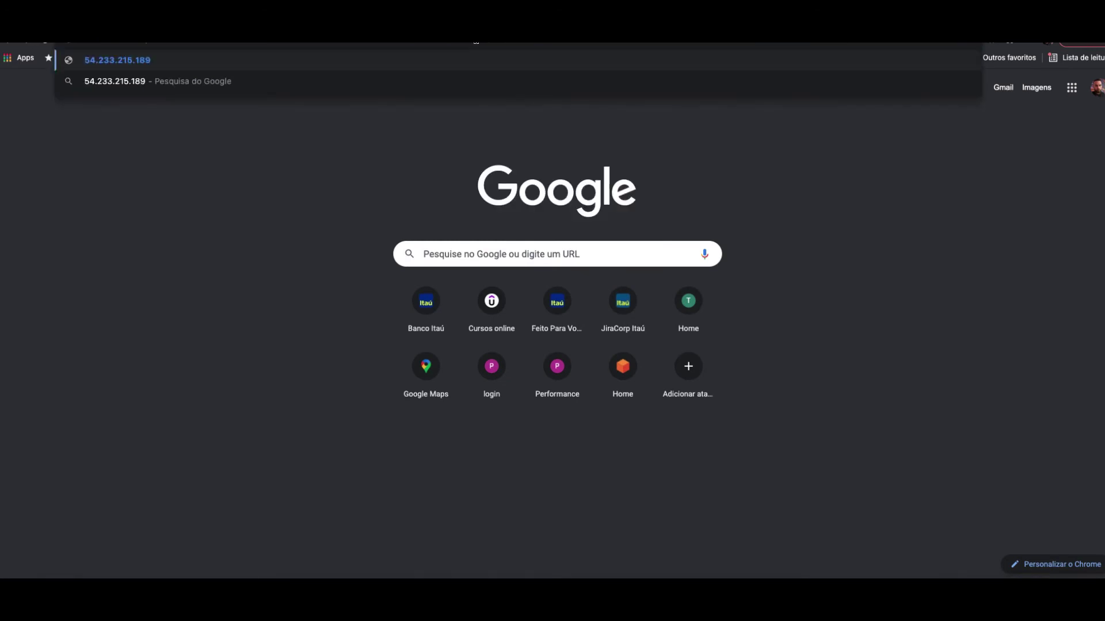
type(":8000")
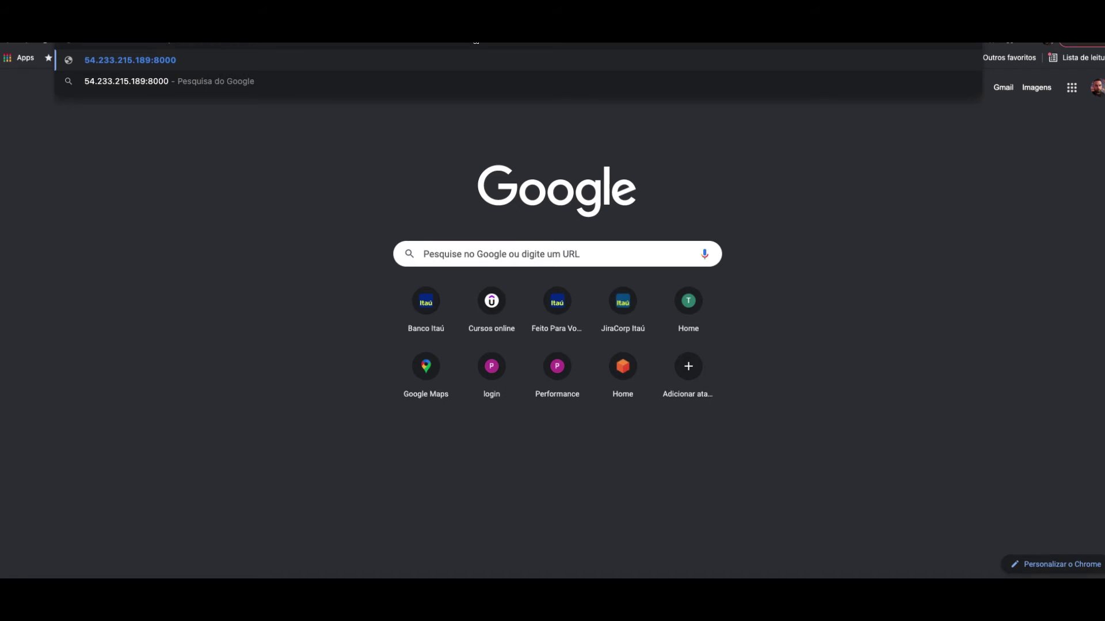
key("Return")
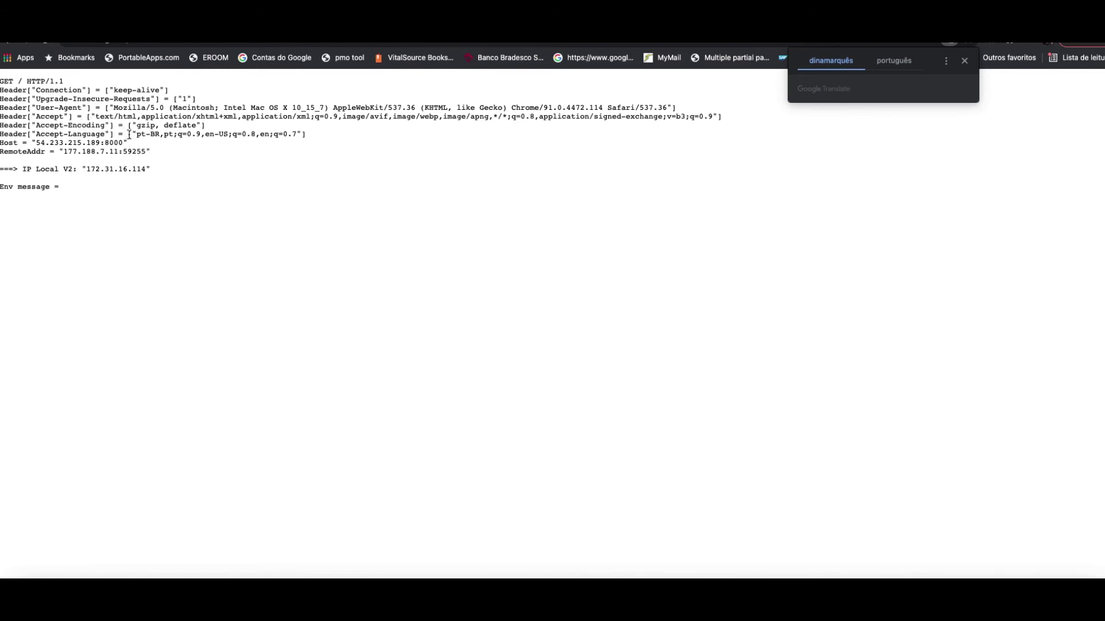
- Examine the local IP line of the new application page, compare it with the old page and return to the ECS task
left_click_drag(28, 171, 65, 172)
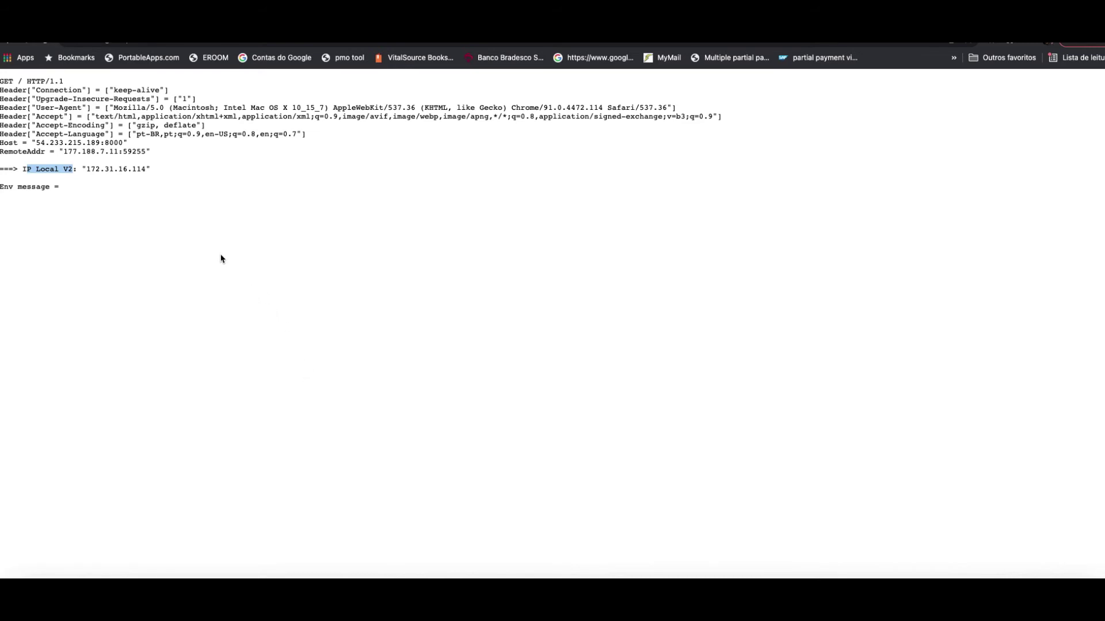
left_click(27, 172)
left_click_drag(24, 169, 73, 168)
key("super+r")
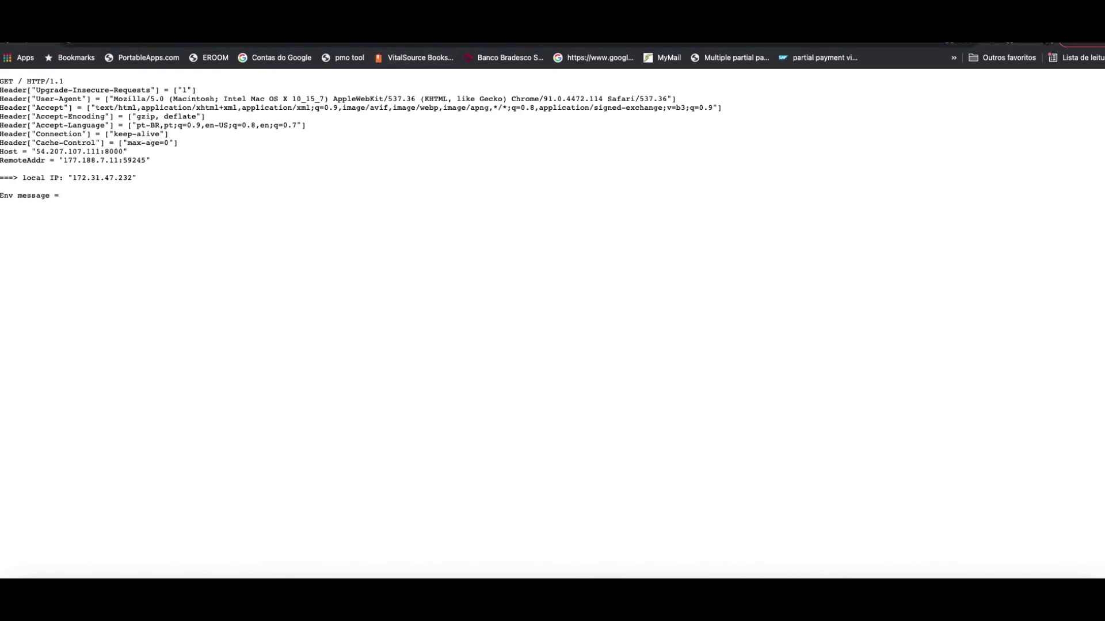
key("ctrl+Tab")
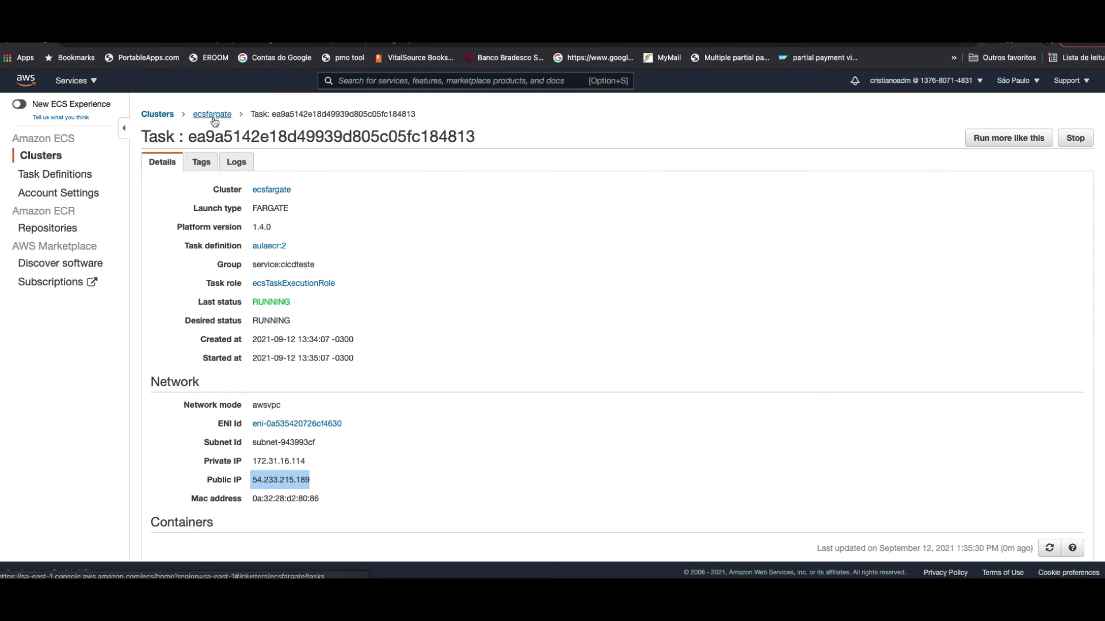
- Return to the ecsfargate task list and check the last status of the stopped aulaecr:1 tasks, refreshing the page once
left_click(212, 114)
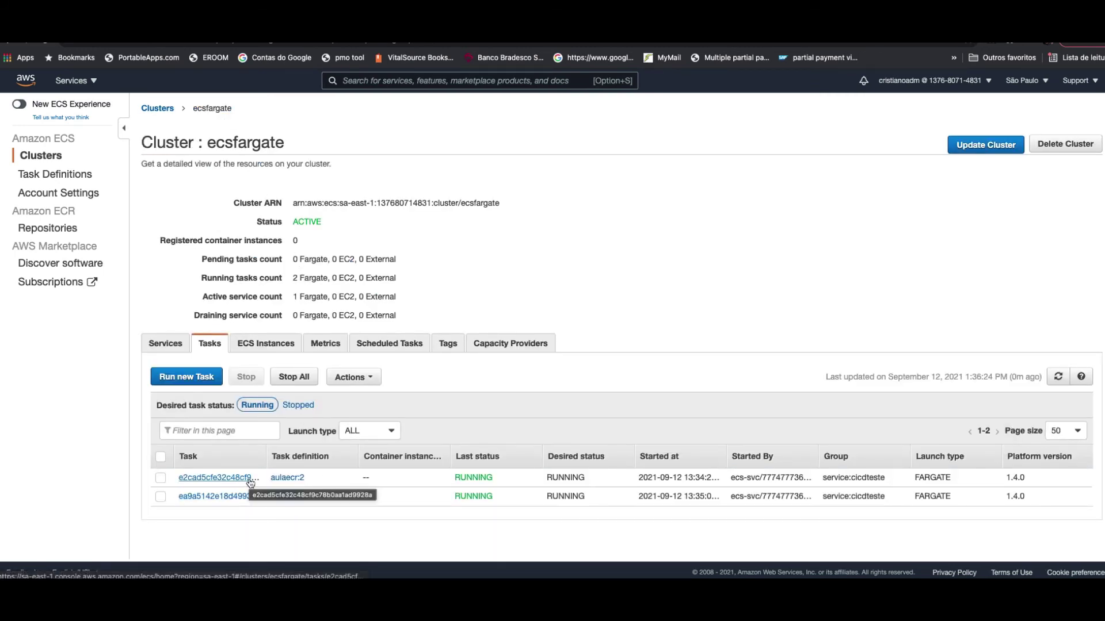
left_click(299, 405)
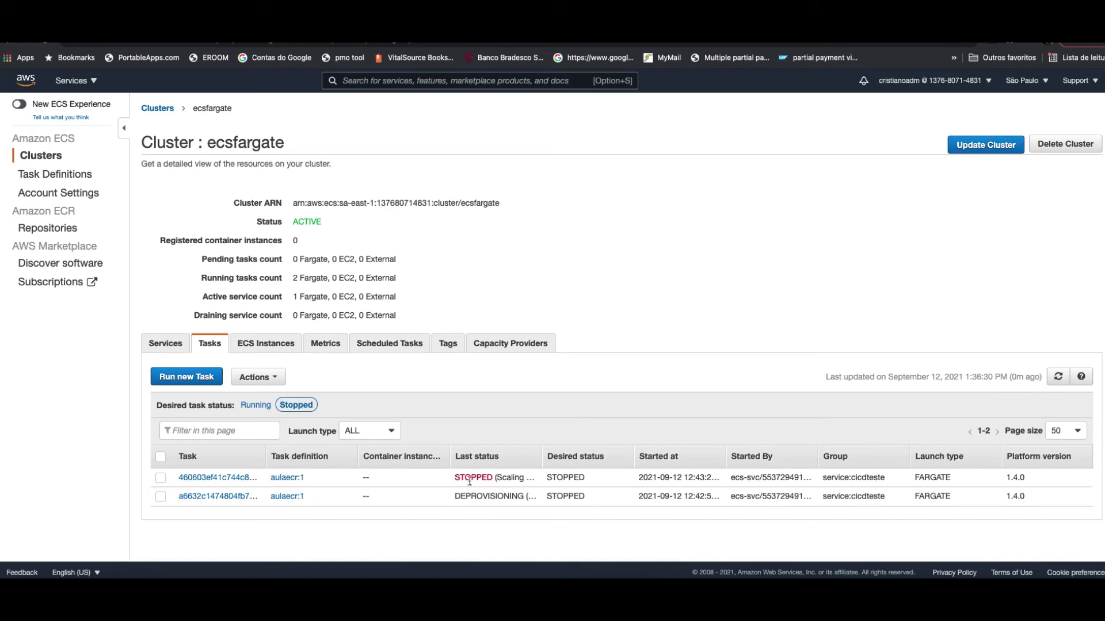
left_click_drag(542, 456, 638, 464)
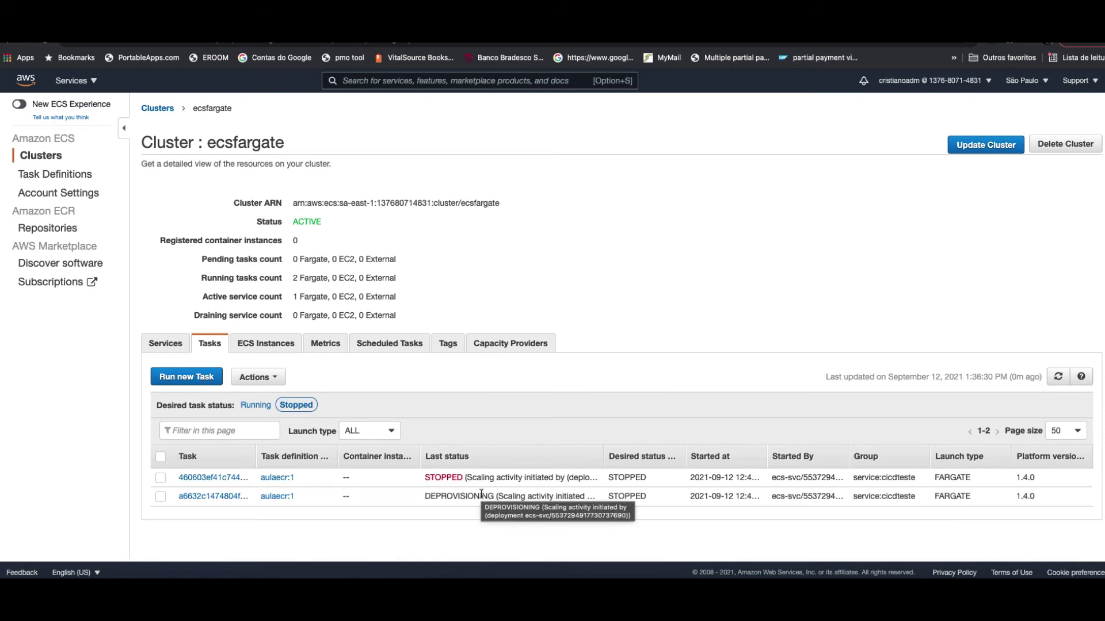
key("super+r")
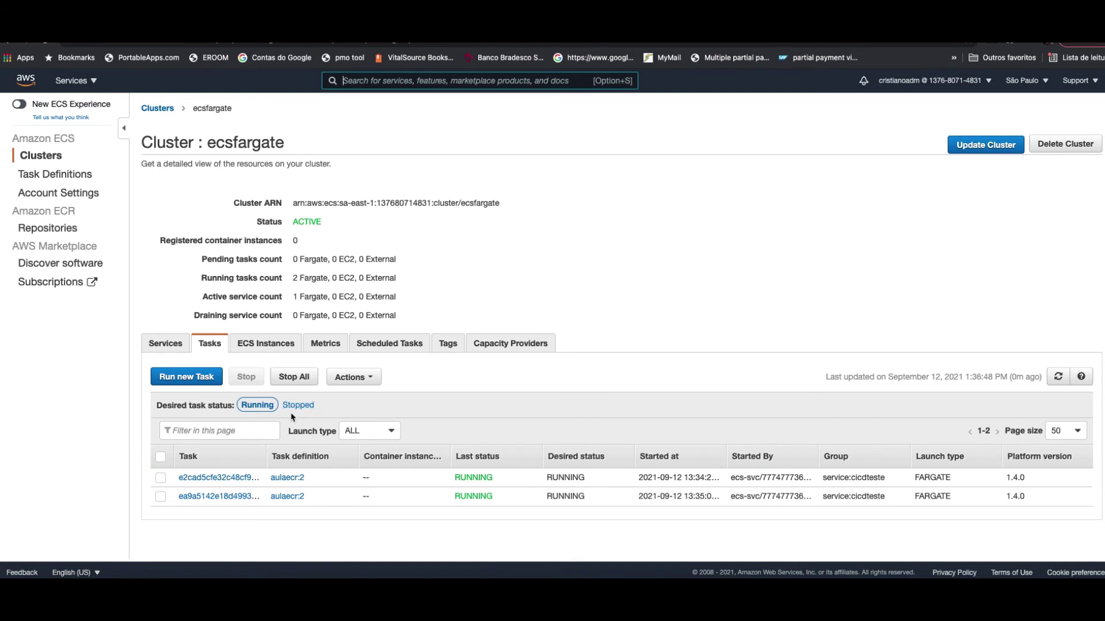
left_click(302, 409)
left_click_drag(459, 479, 533, 500)
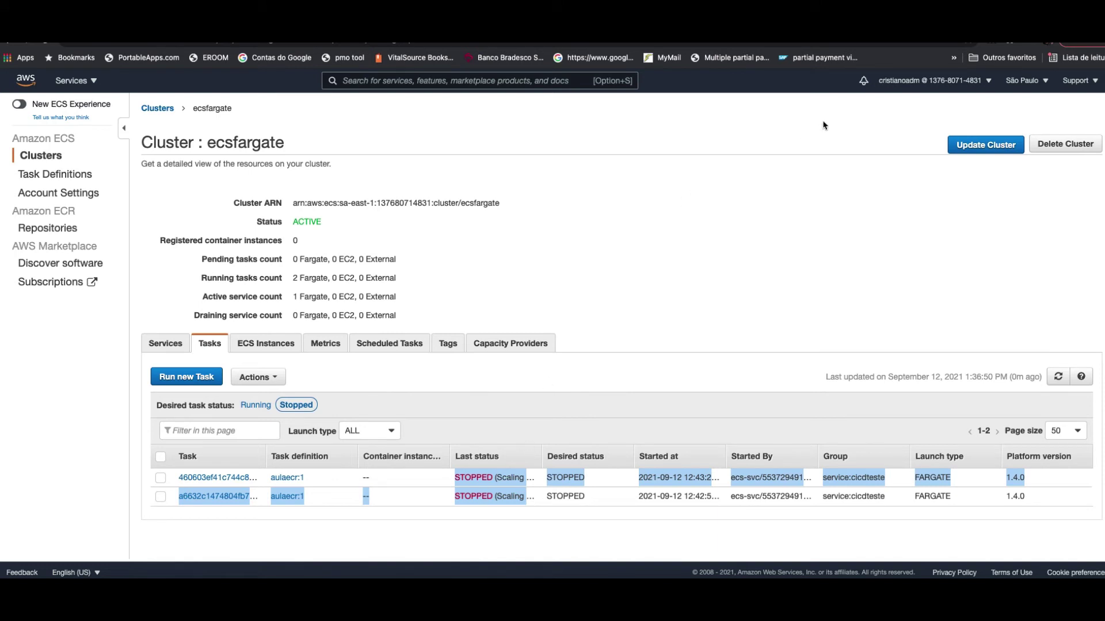
left_click(1013, 26)
left_click(247, 25)
left_click(445, 259)
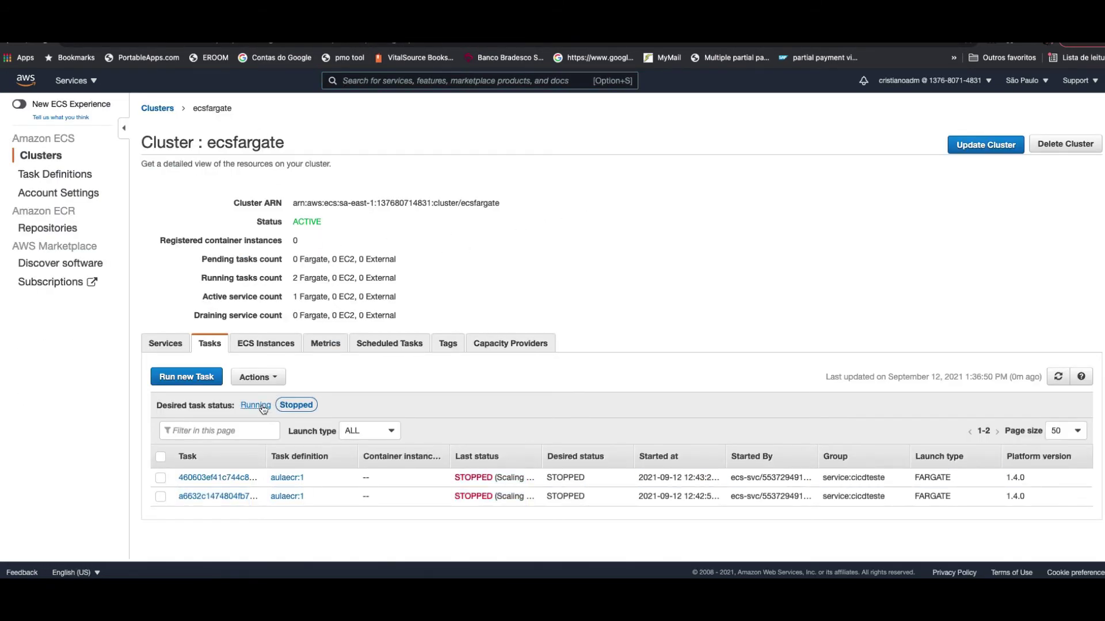
- Open task definition aulaecr:2 from the running tasks and examine the full image URI and tag of its aulaecr container
left_click(255, 406)
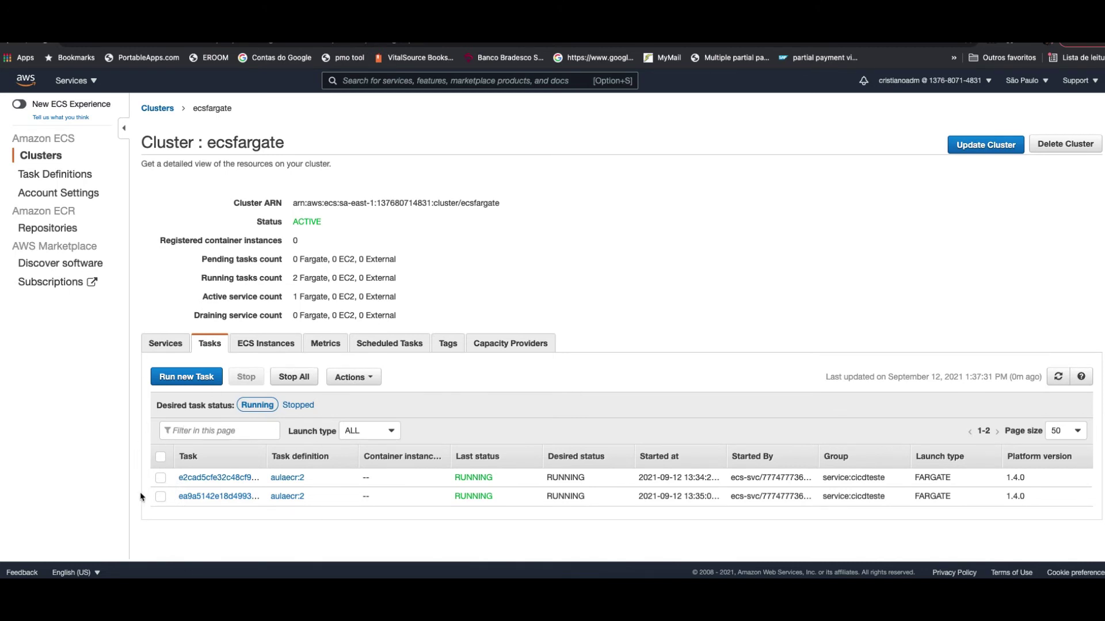
left_click(288, 479)
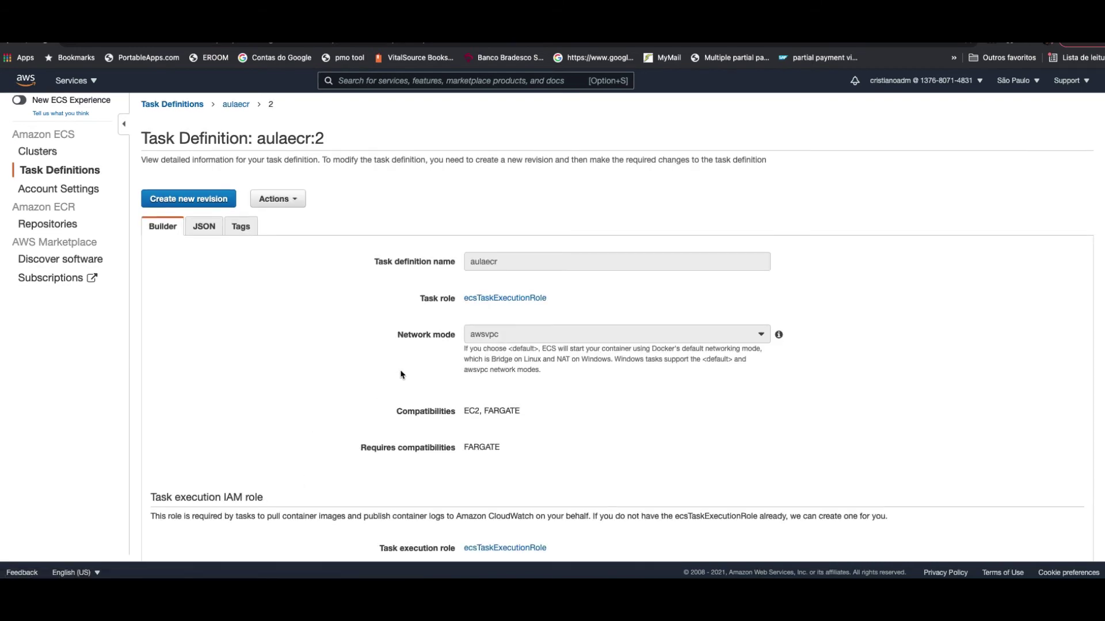
scroll(400, 374, "down", 10)
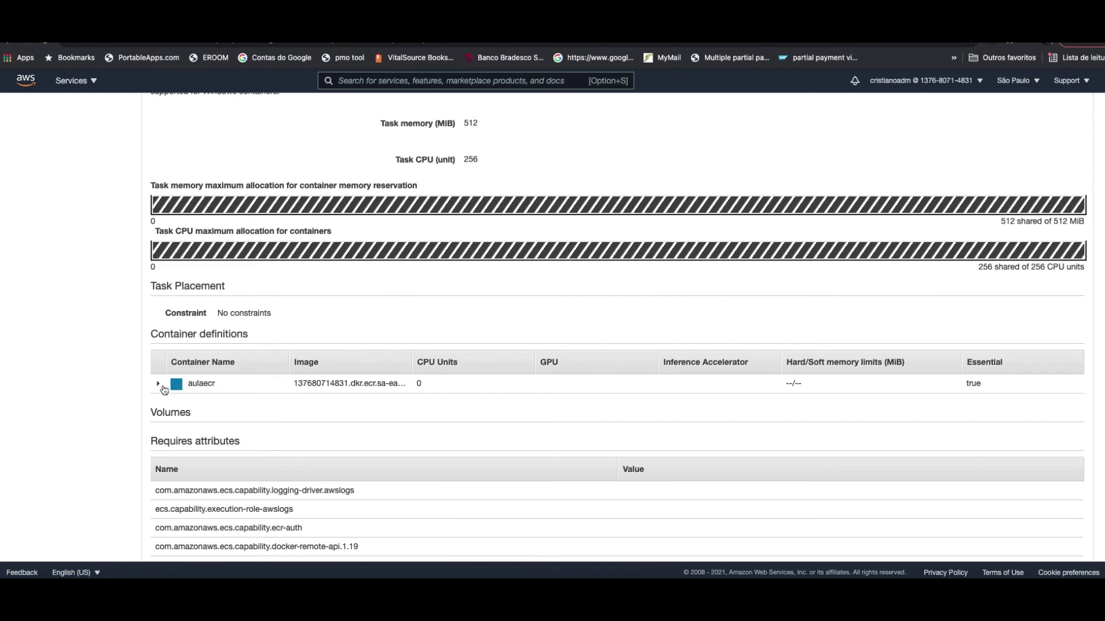
left_click(159, 385)
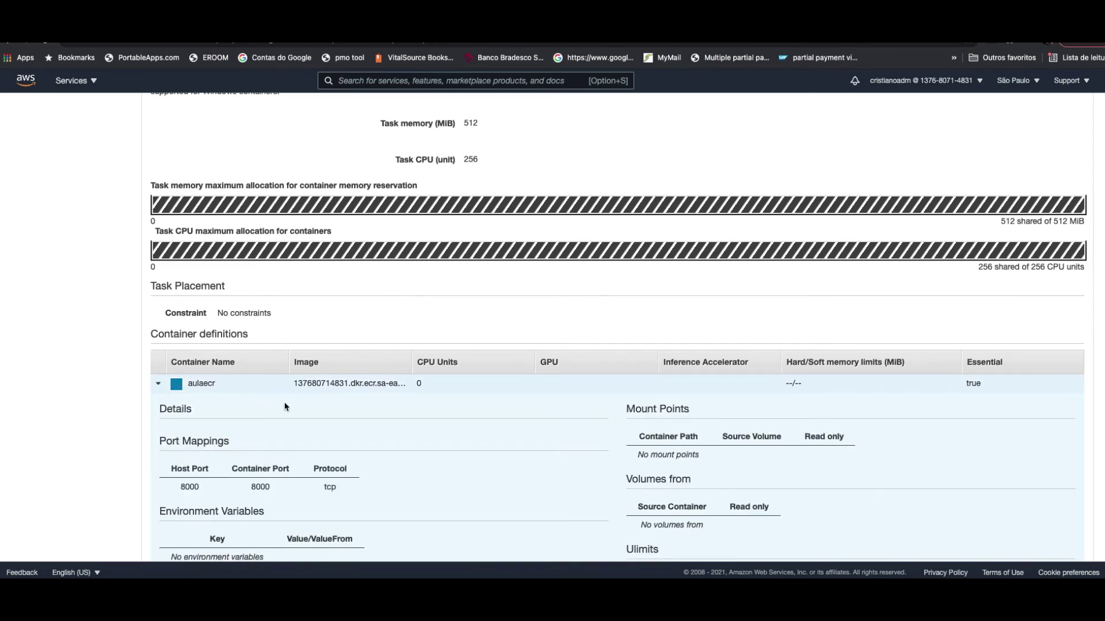
left_click_drag(411, 365, 585, 364)
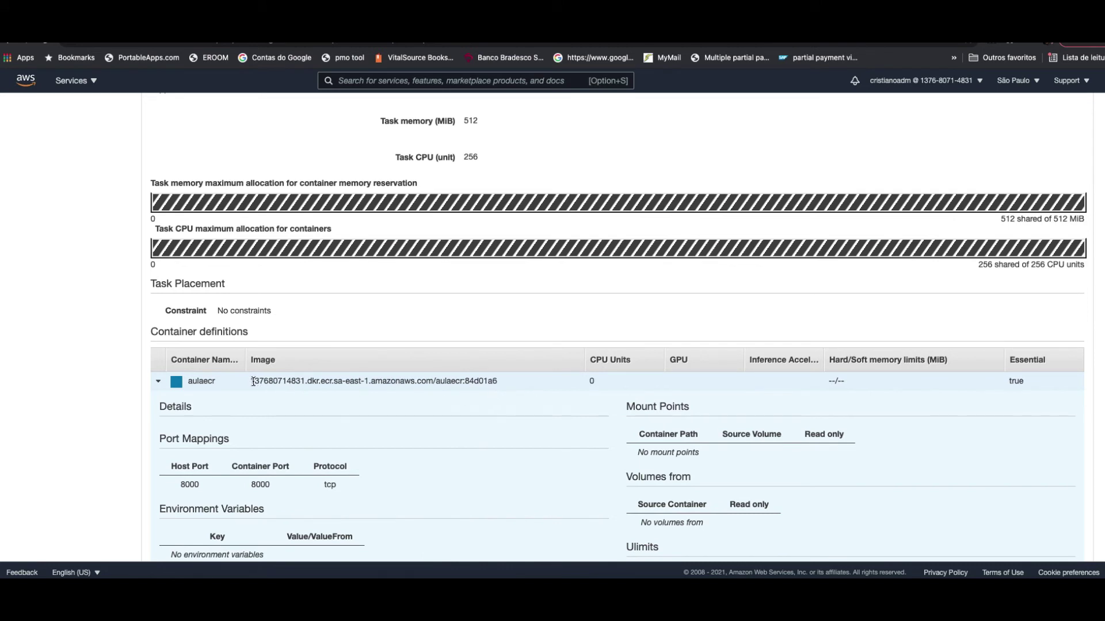
left_click_drag(252, 381, 516, 380)
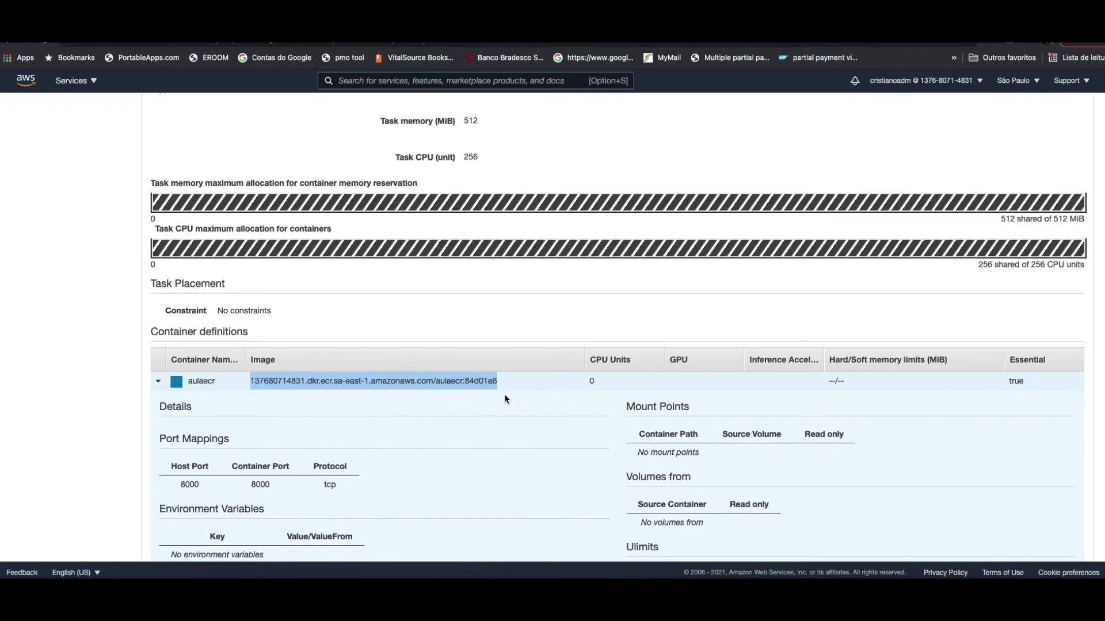
double_click(483, 382)
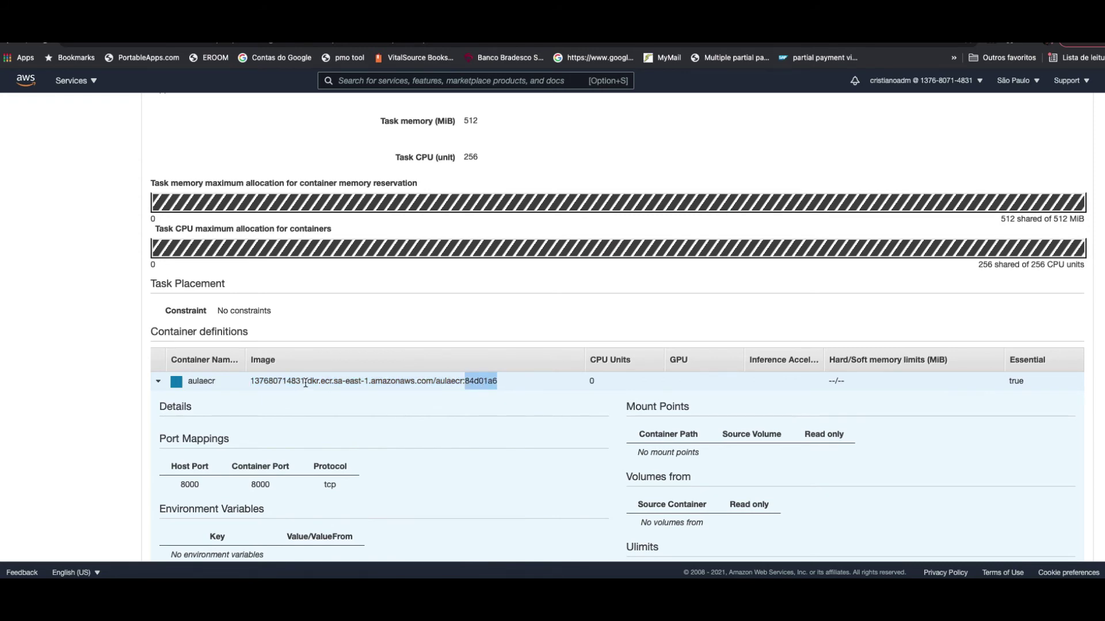
scroll(306, 383, "up", 4)
scroll(311, 387, "up", 6)
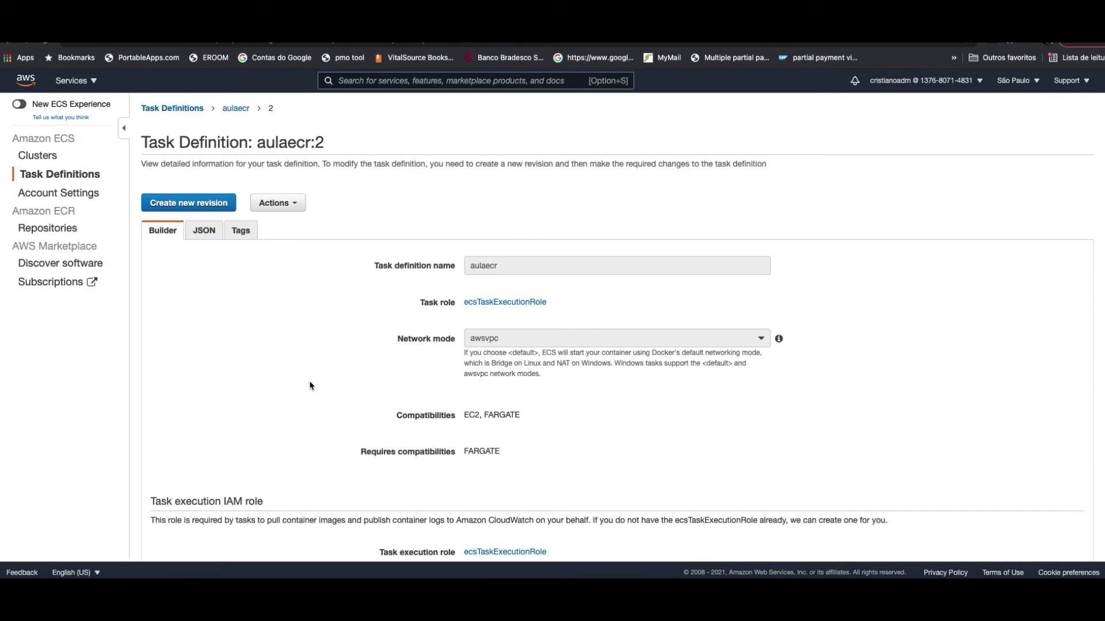
- Switch to the CodeCommit browser tab, open the CodeBuild project aulabuilecs and show the details of its latest build, number 6
key("ctrl+Tab")
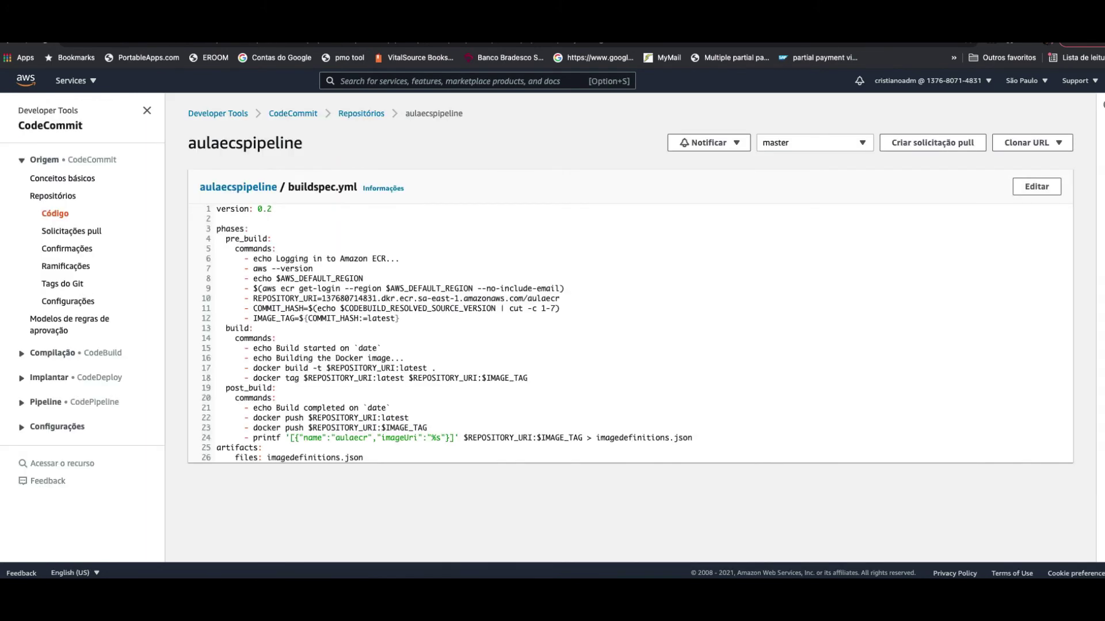
left_click(20, 357)
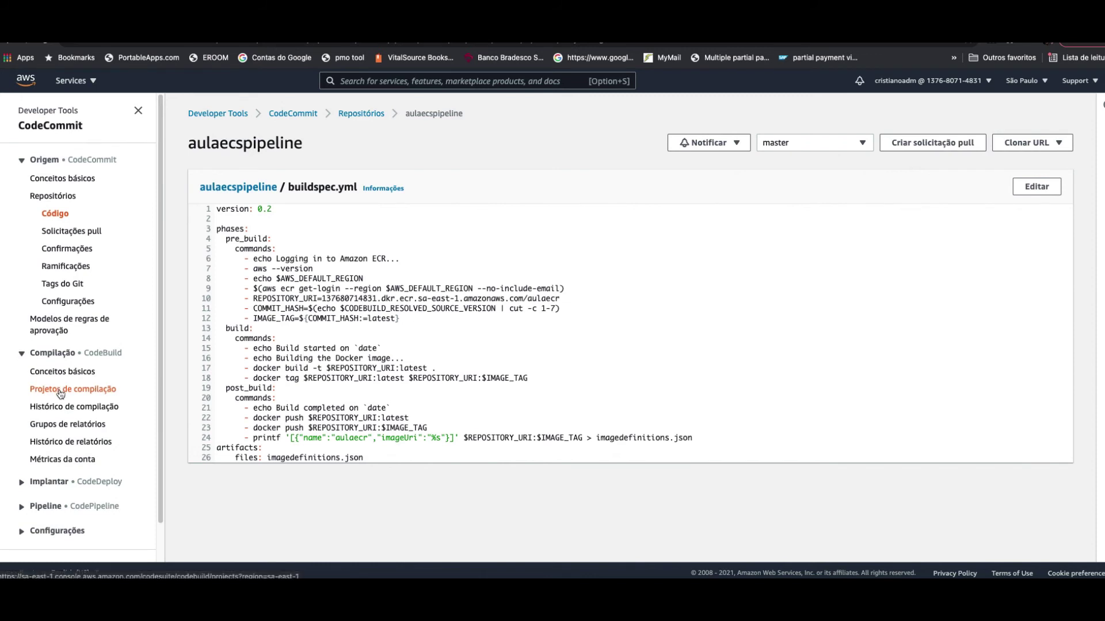
left_click(61, 395)
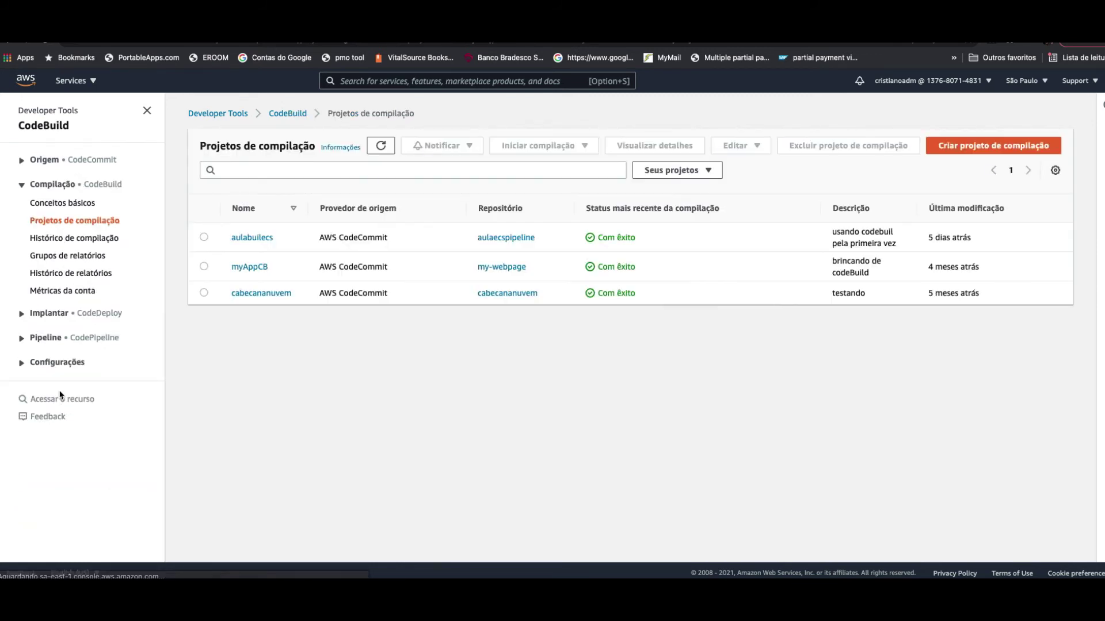
left_click(261, 237)
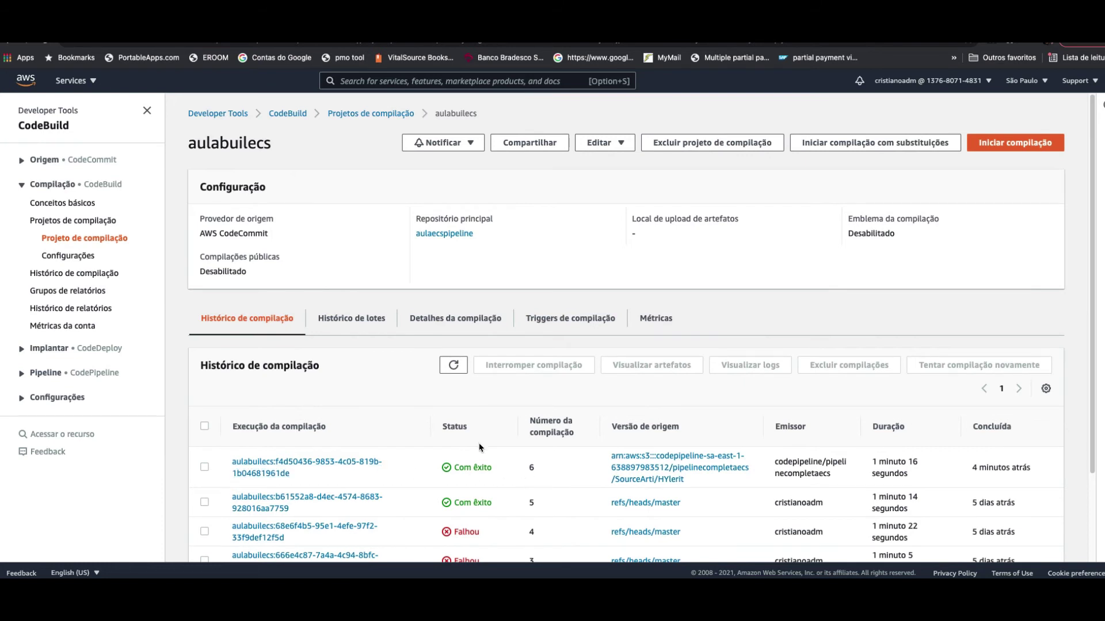
left_click(281, 467)
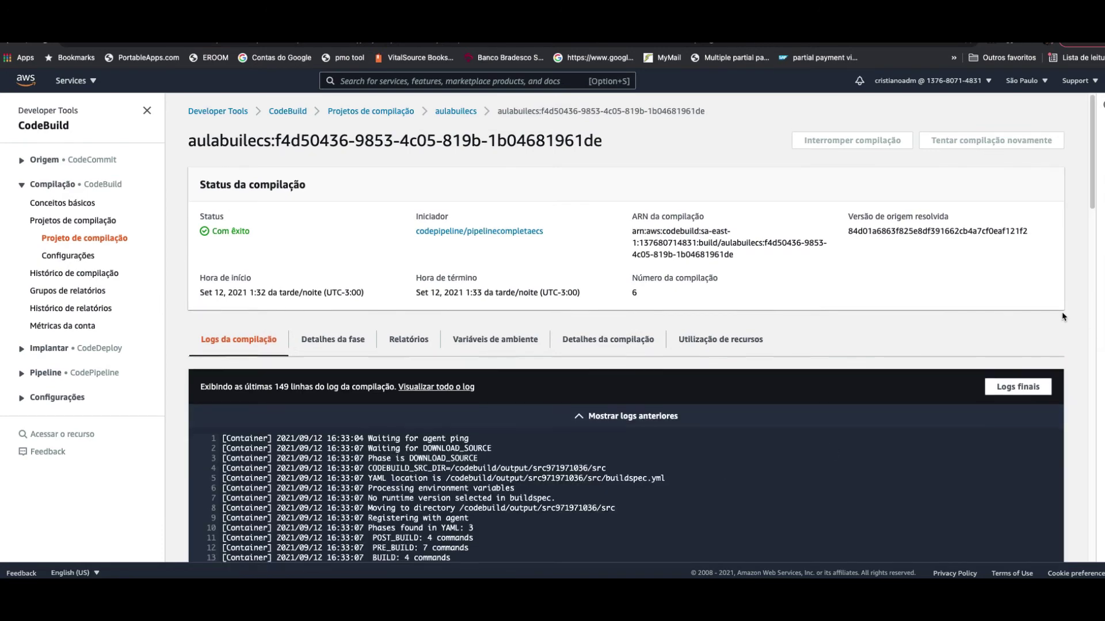
- Examine the build log from the ECR login through the Docker pushes to the printf command that writes imagedefinitions.json
scroll(1062, 318, "down", 3)
scroll(1062, 318, "down", 4)
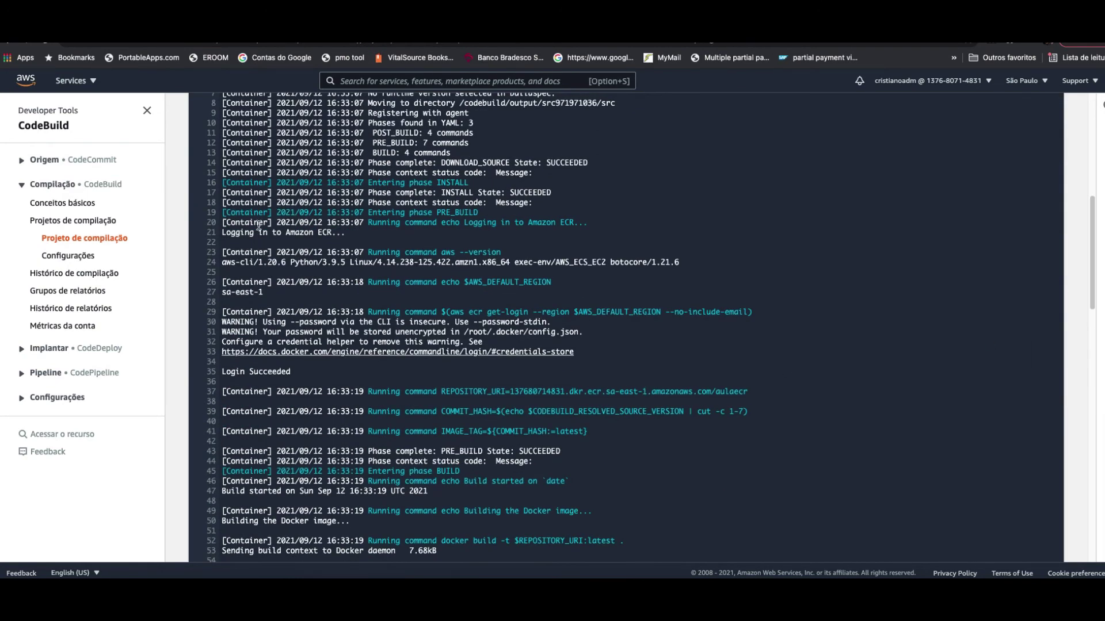
left_click_drag(254, 233, 350, 233)
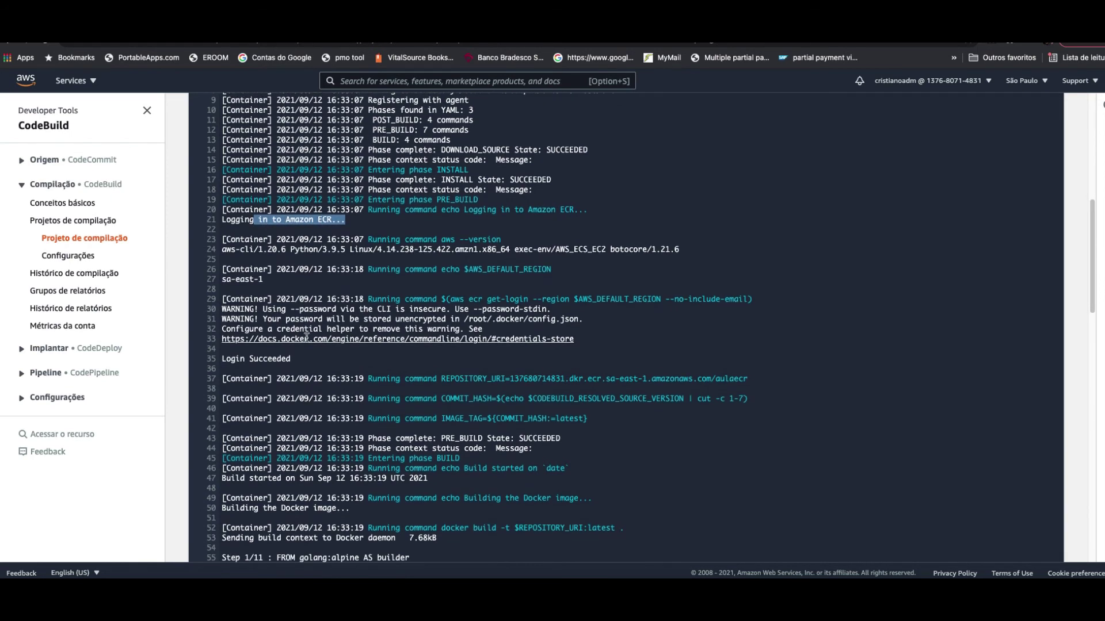
left_click_drag(250, 208, 401, 411)
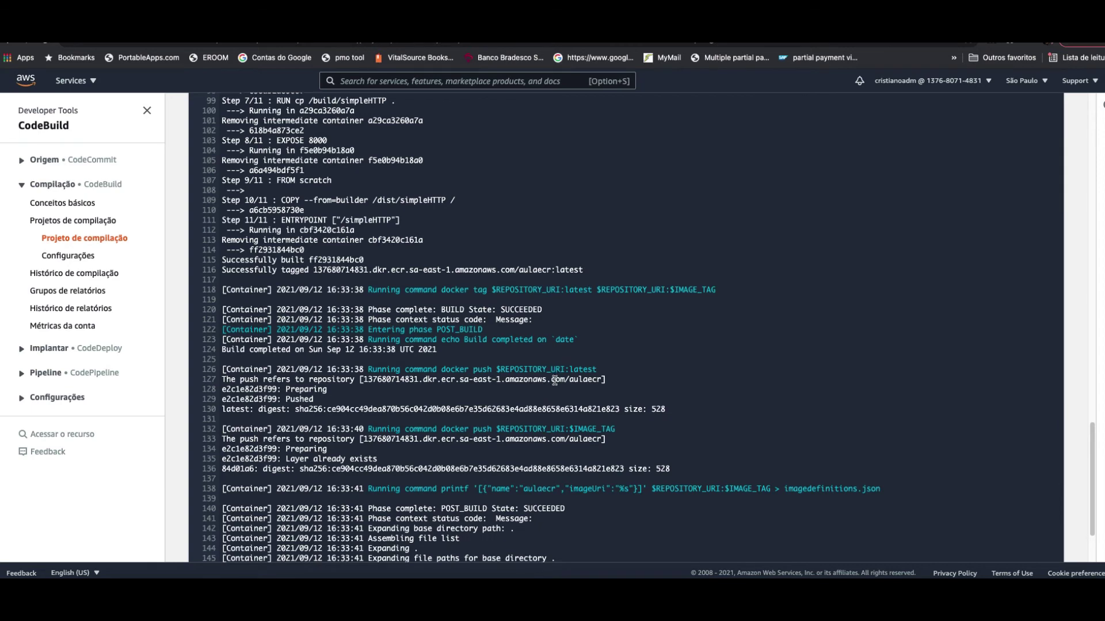
scroll(554, 380, "down", 3)
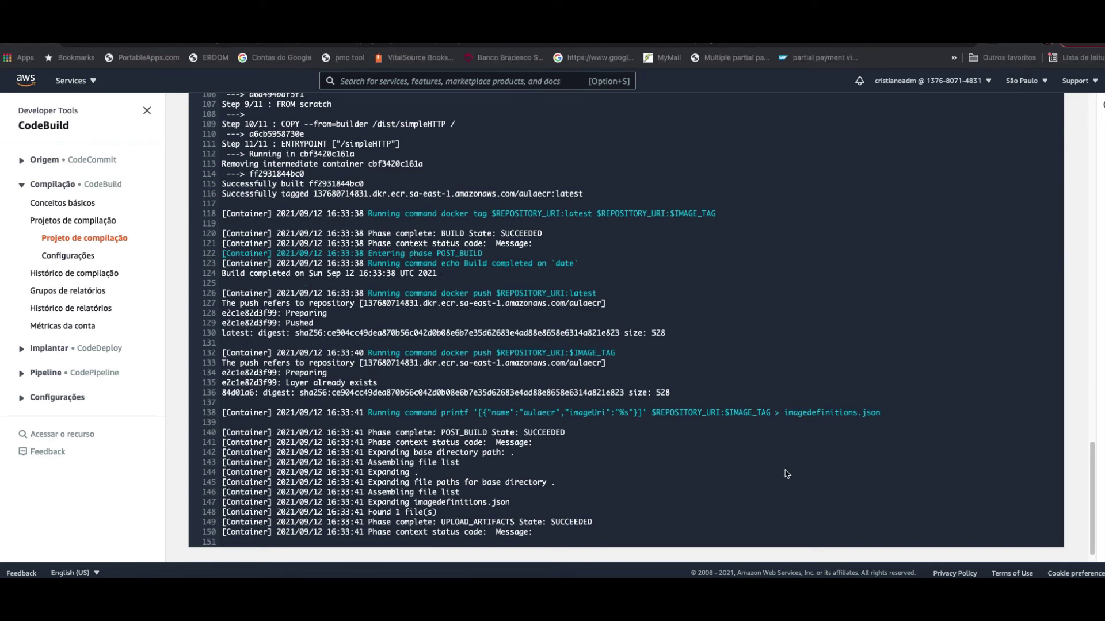
left_click_drag(373, 414, 527, 410)
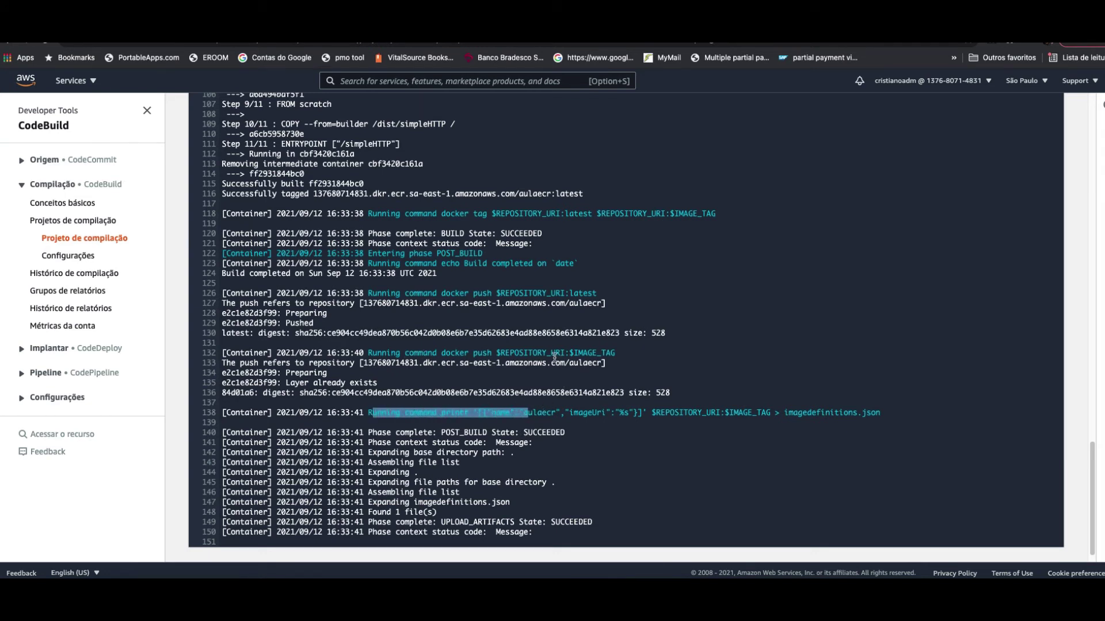
left_click(498, 425)
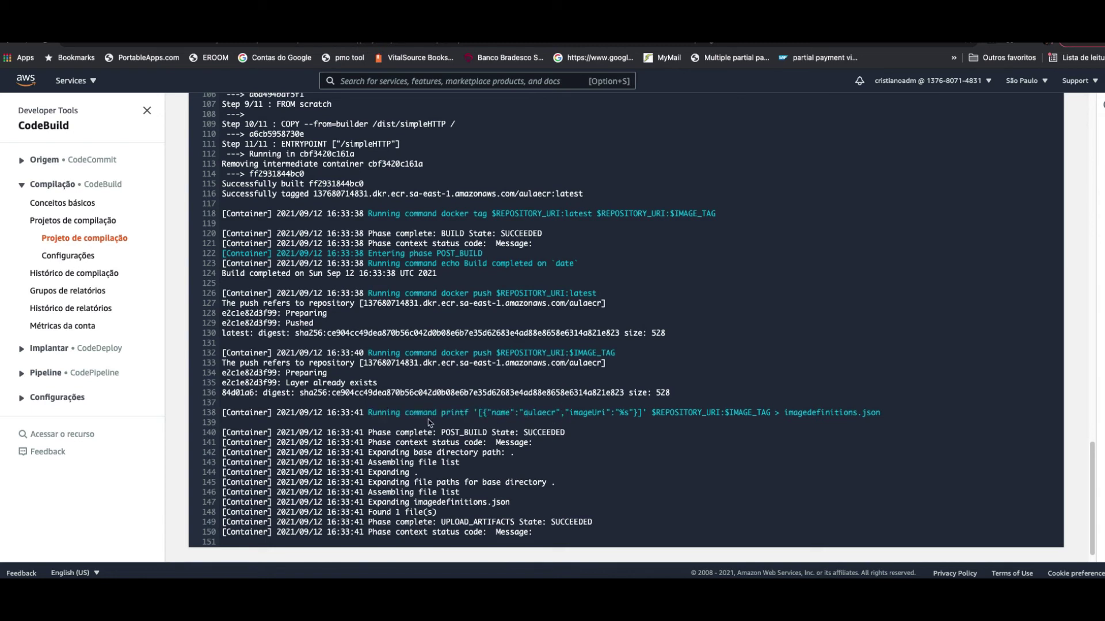
left_click_drag(374, 413, 873, 412)
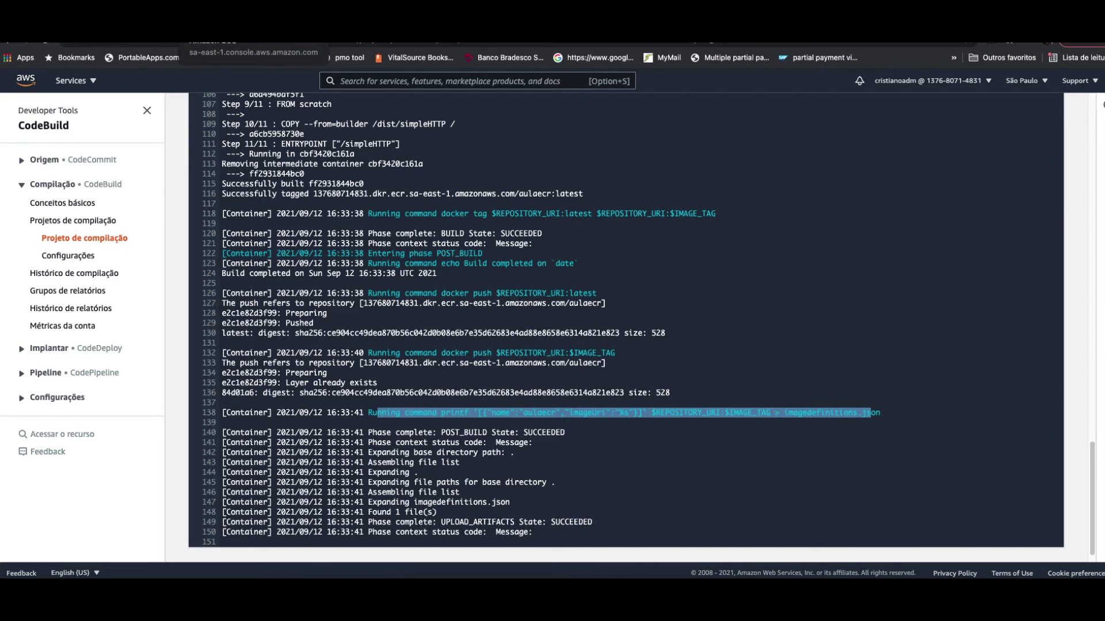
- Switch to the Amazon ECS browser tab, open the ECR repository aulaecr and check the tags of its images
key("ctrl+Tab")
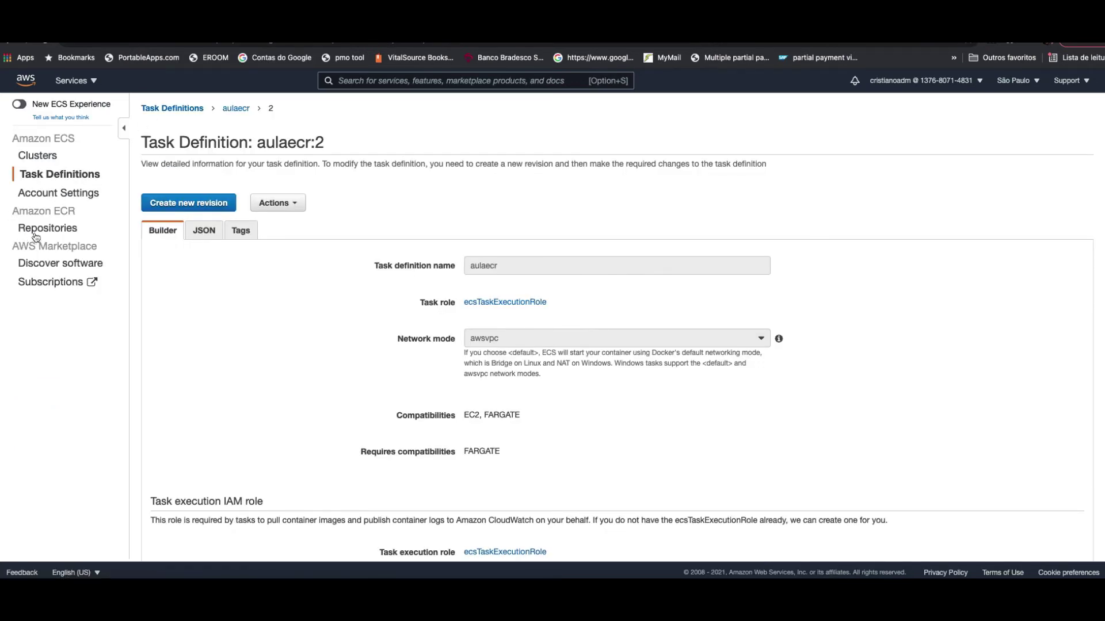
left_click(35, 236)
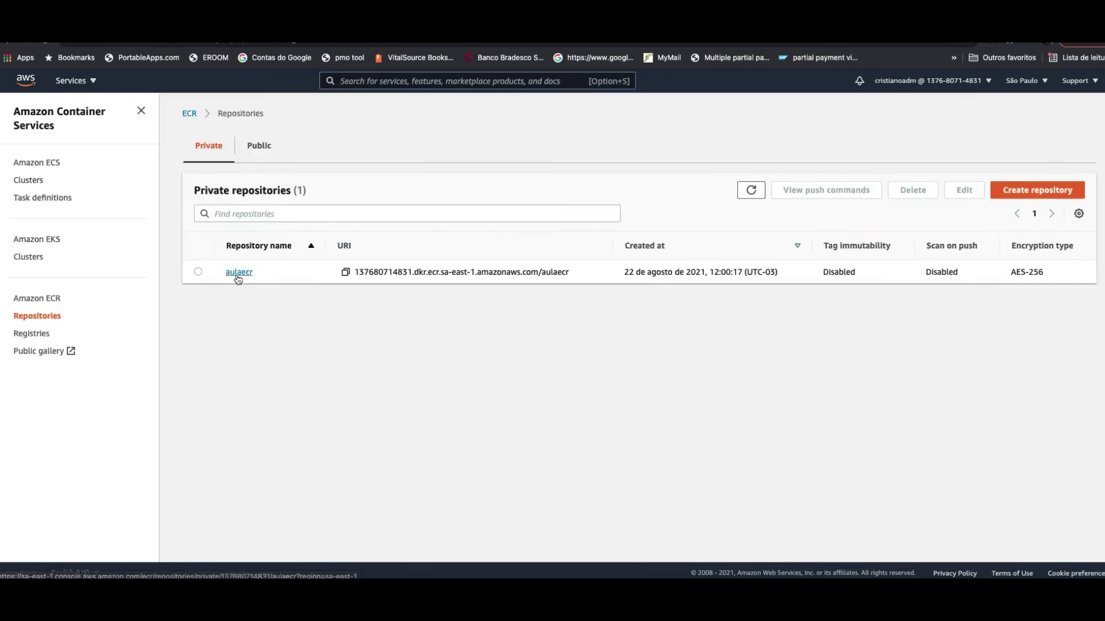
left_click(237, 278)
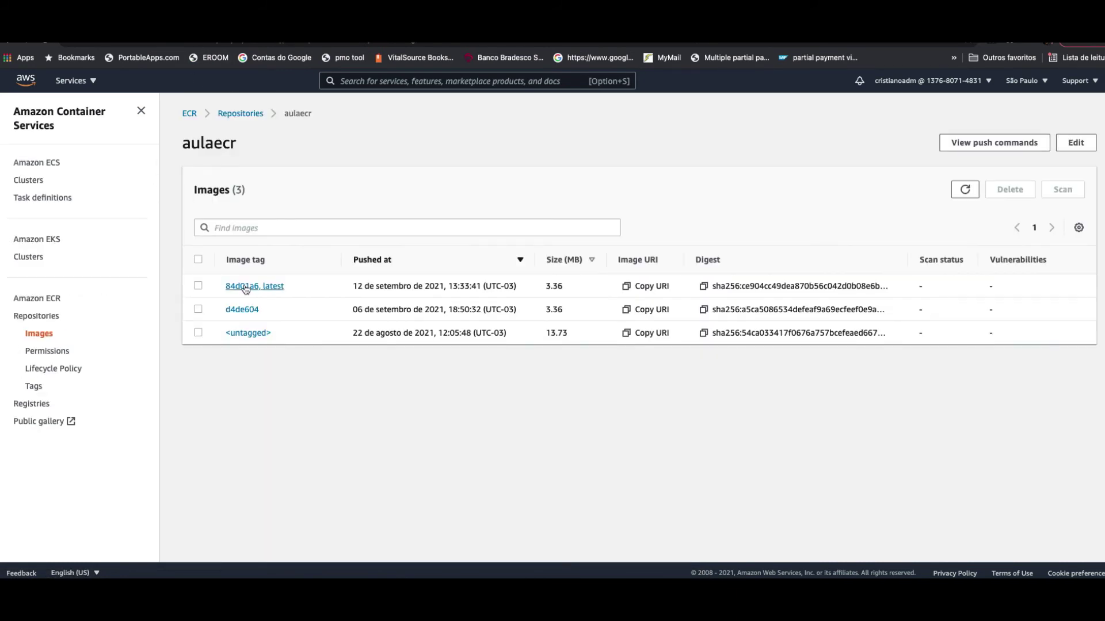
- Open task definition aulaecr:2 in Amazon ECS and examine the full image URI and tag of its aulaecr container
left_click(35, 181)
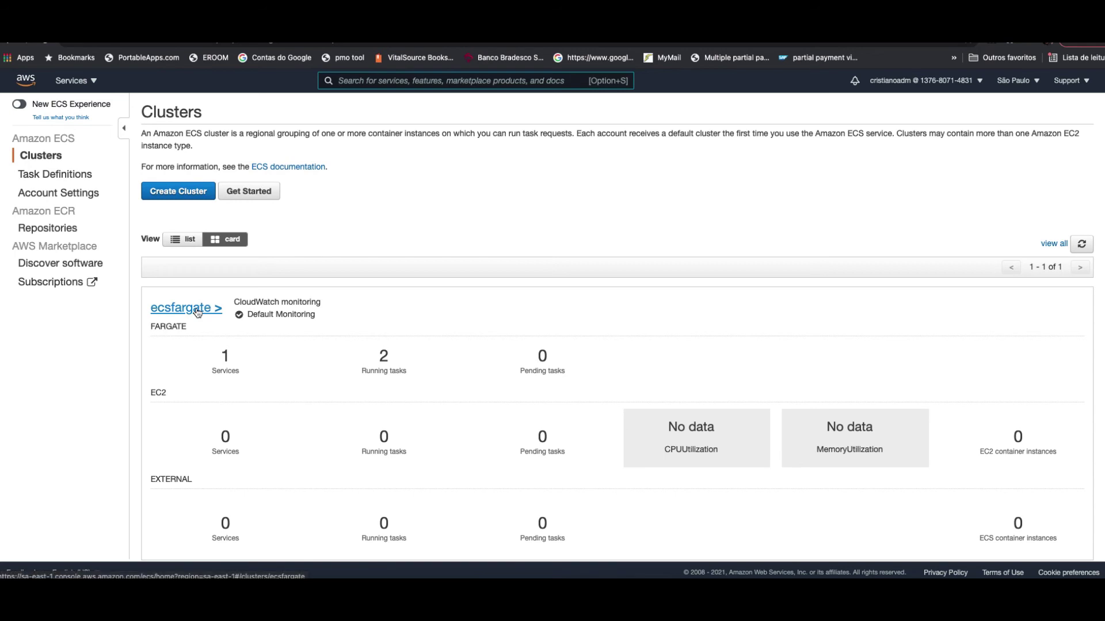
left_click(60, 175)
left_click(183, 280)
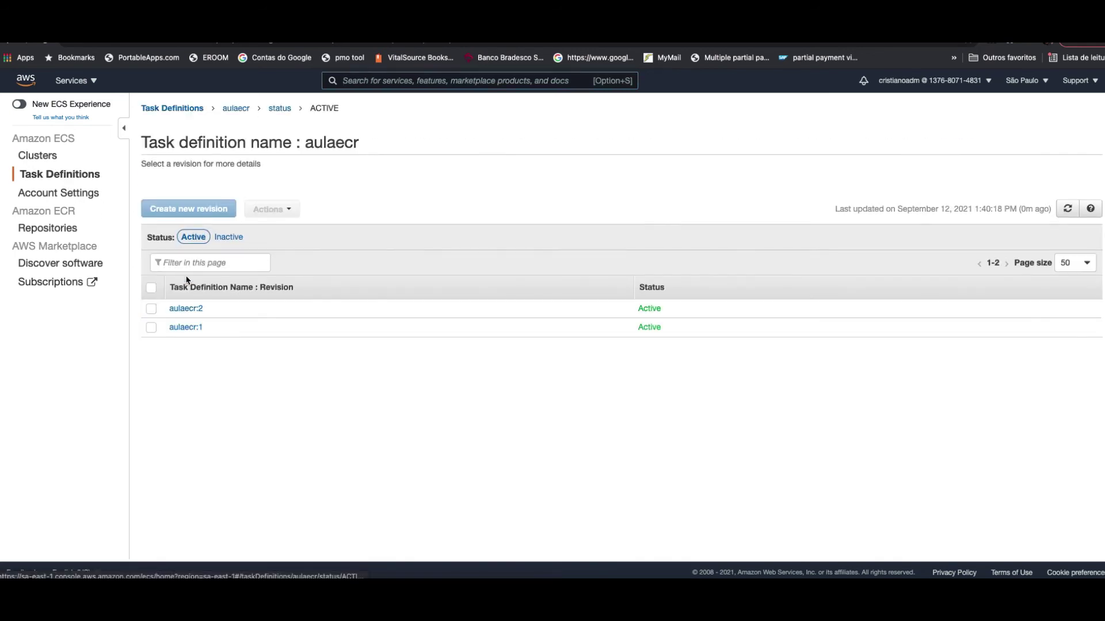
left_click(192, 310)
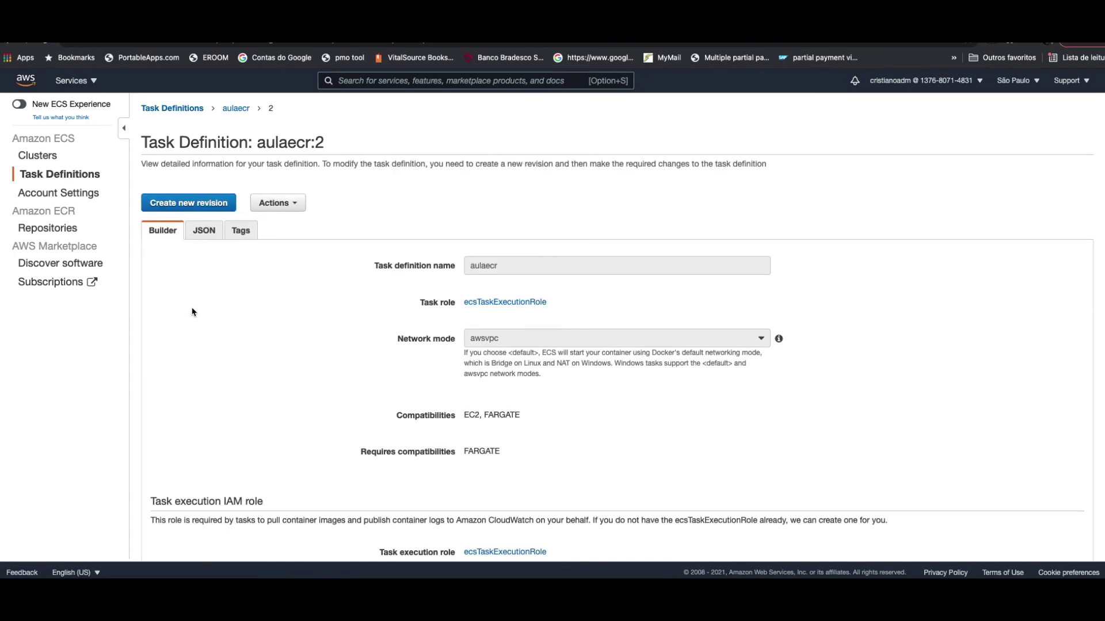
scroll(201, 312, "down", 3)
scroll(201, 312, "down", 6)
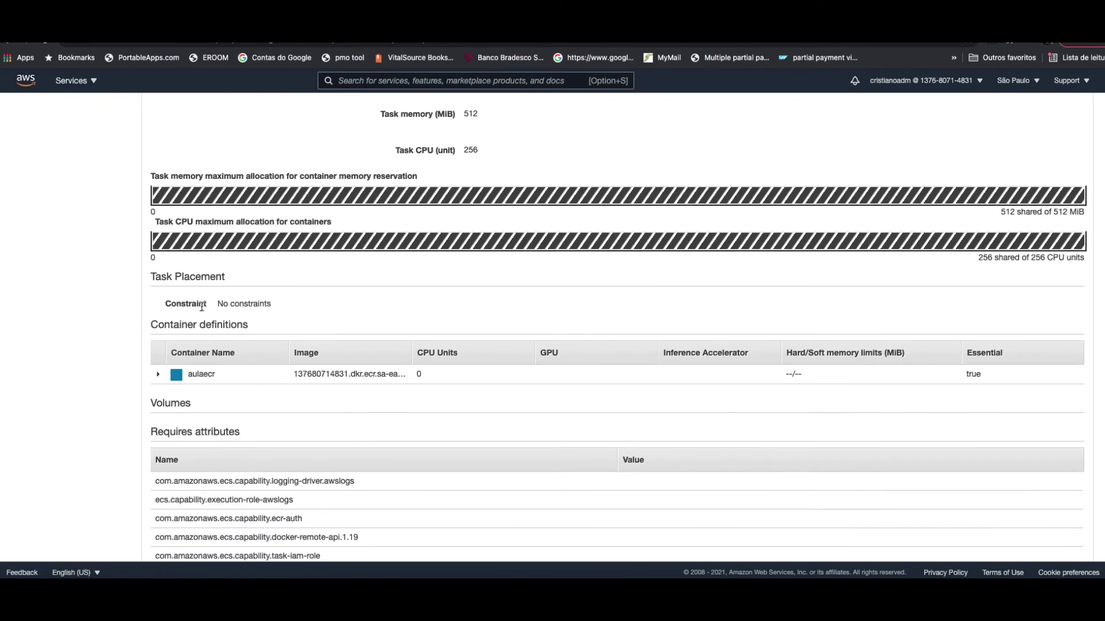
left_click(159, 371)
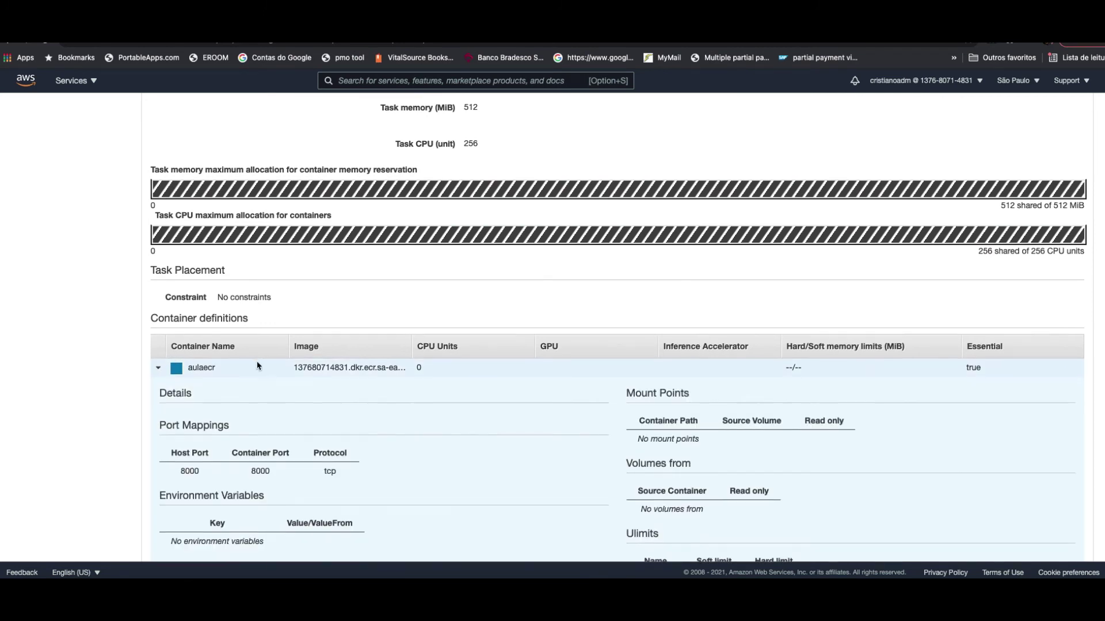
left_click_drag(411, 354, 599, 353)
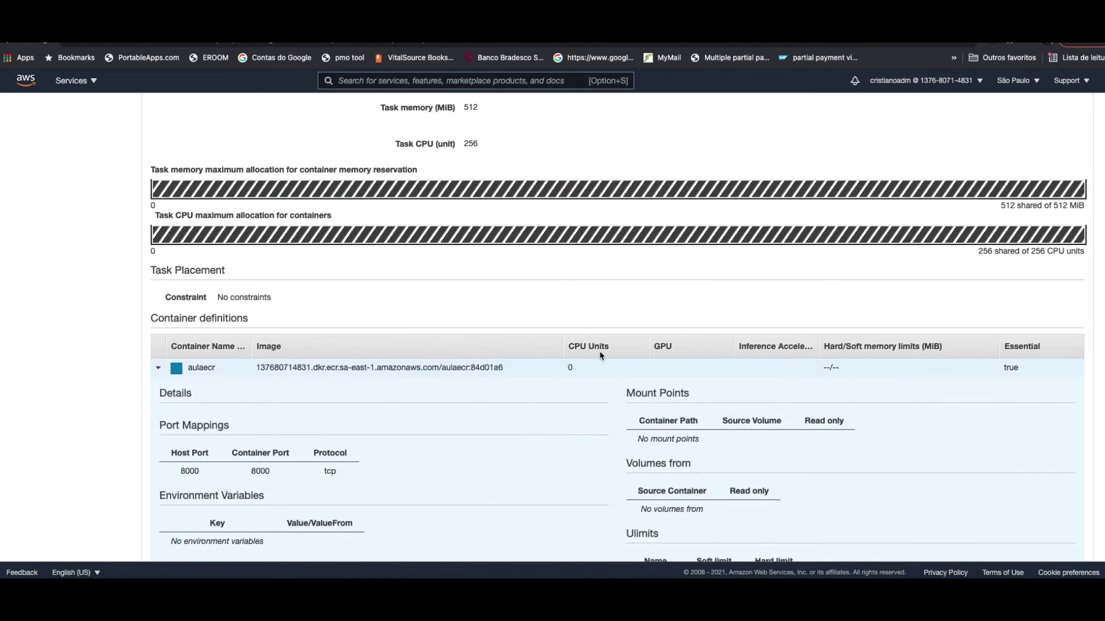
double_click(493, 368)
- Switch to the CodePipeline browser tab and review the Source, Build and Deploy stages of pipelinecompletaecs
left_click(166, 42)
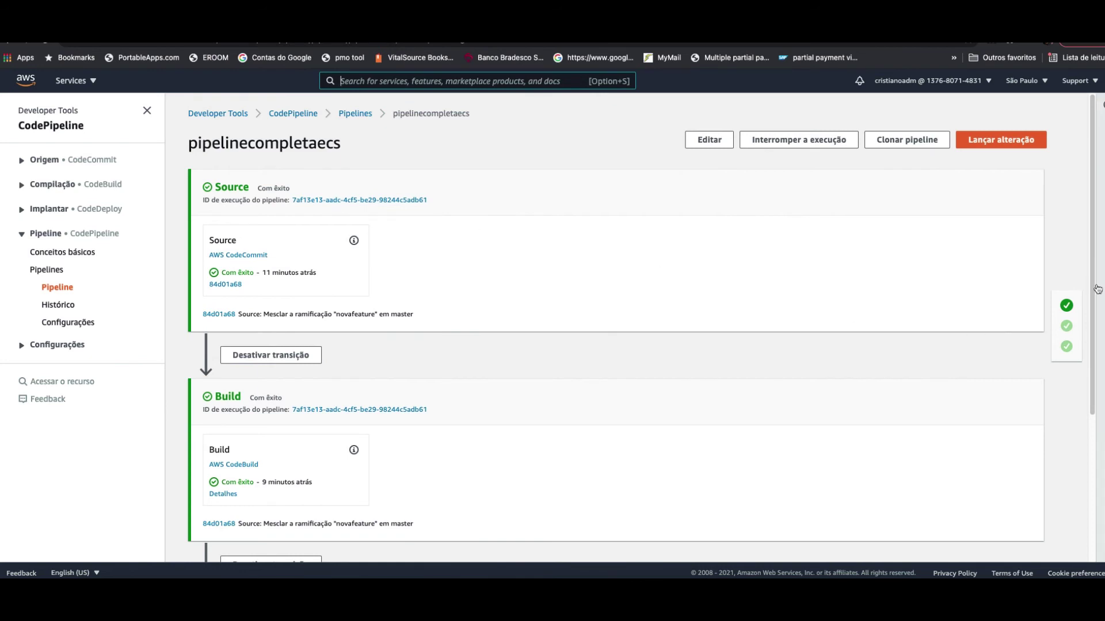
left_click_drag(1096, 288, 1099, 421)
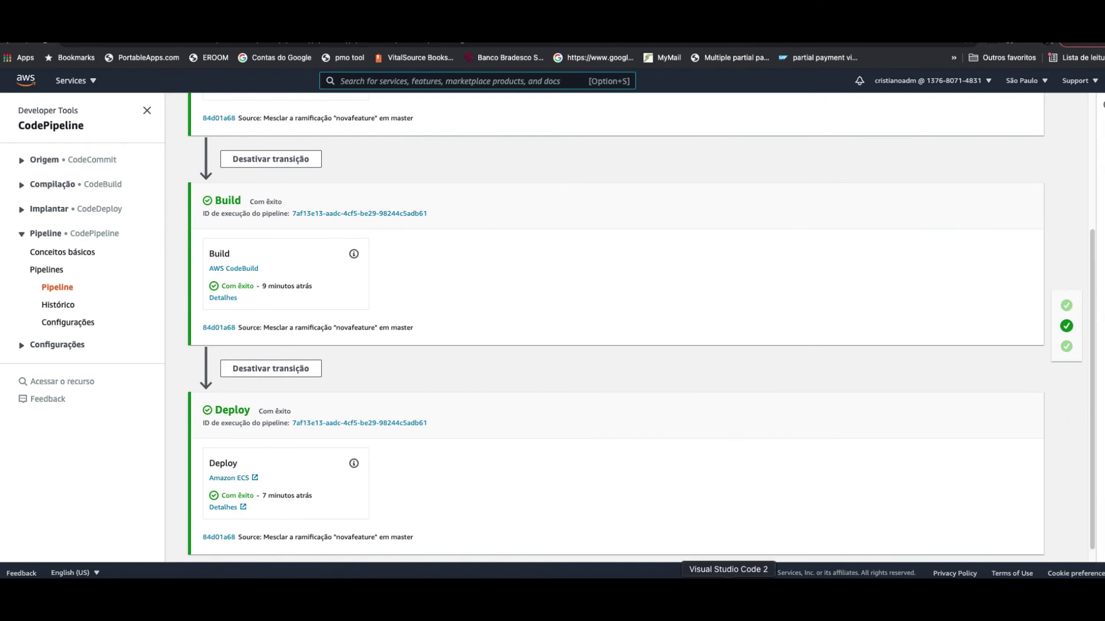
- In Visual Studio Code, change the IP Local label in aulaecspipeline's simpleHTTP.go to V3, then save and close the file
left_click(728, 592)
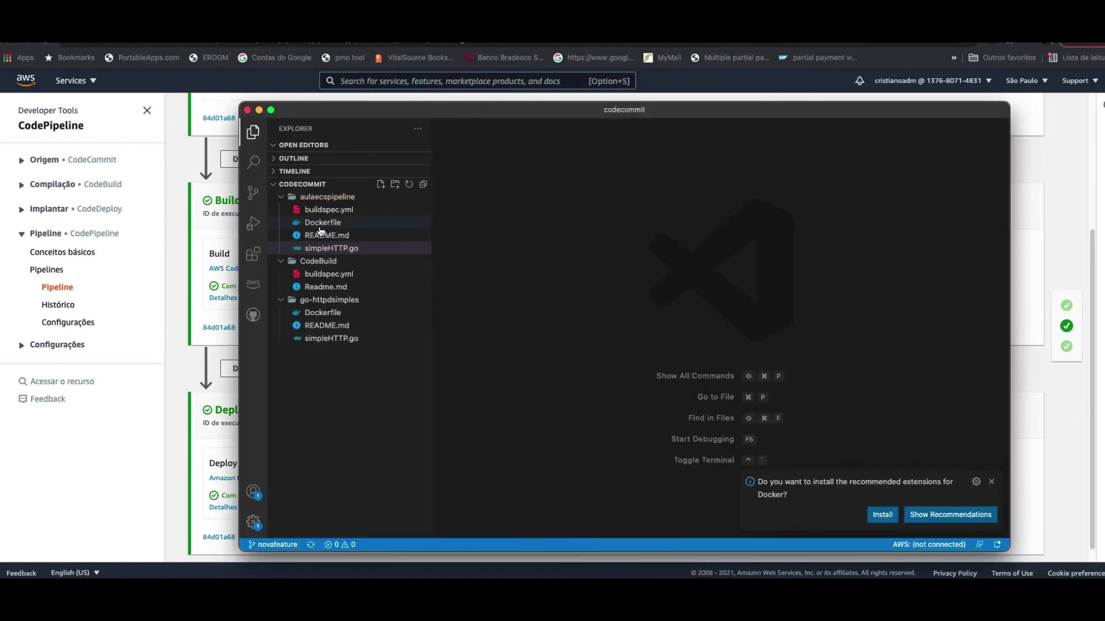
left_click(334, 252)
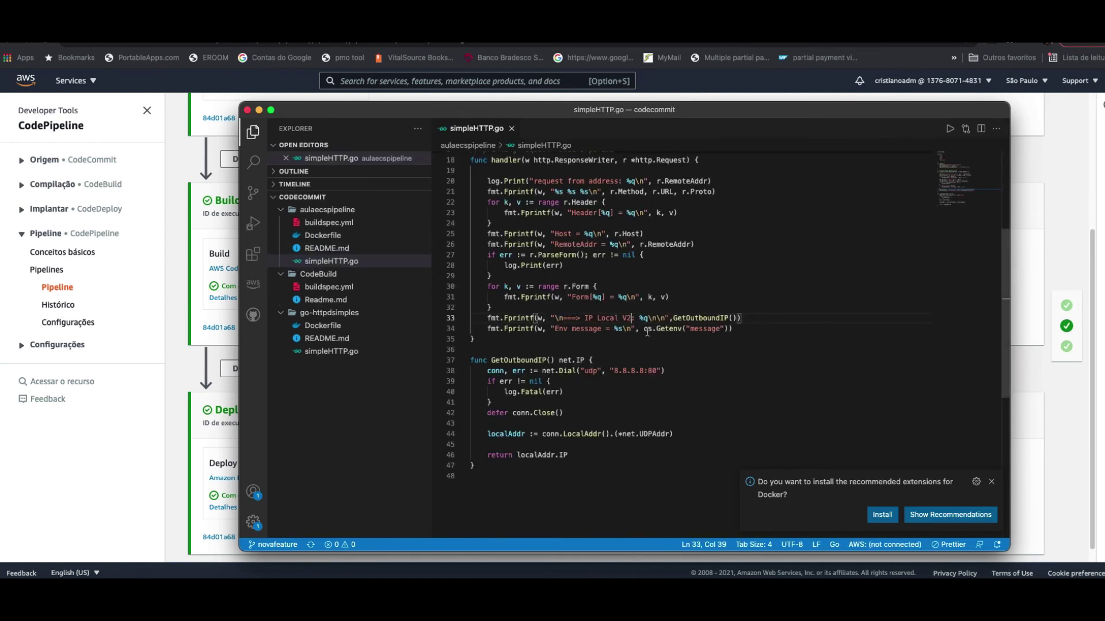
key("BackSpace")
type("3")
key("super+s")
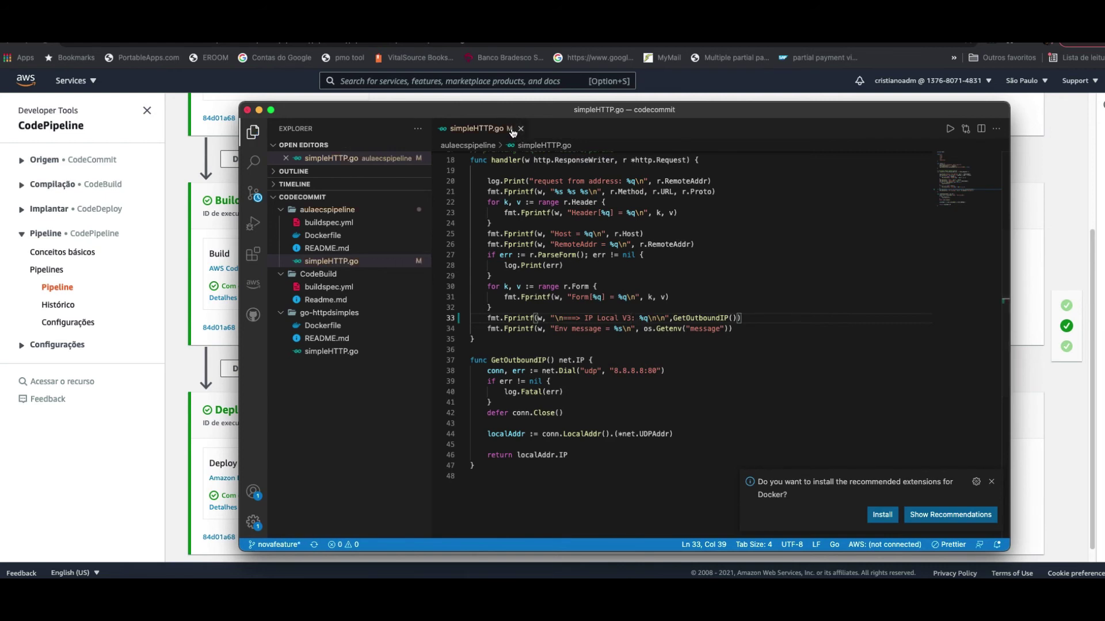
left_click(521, 129)
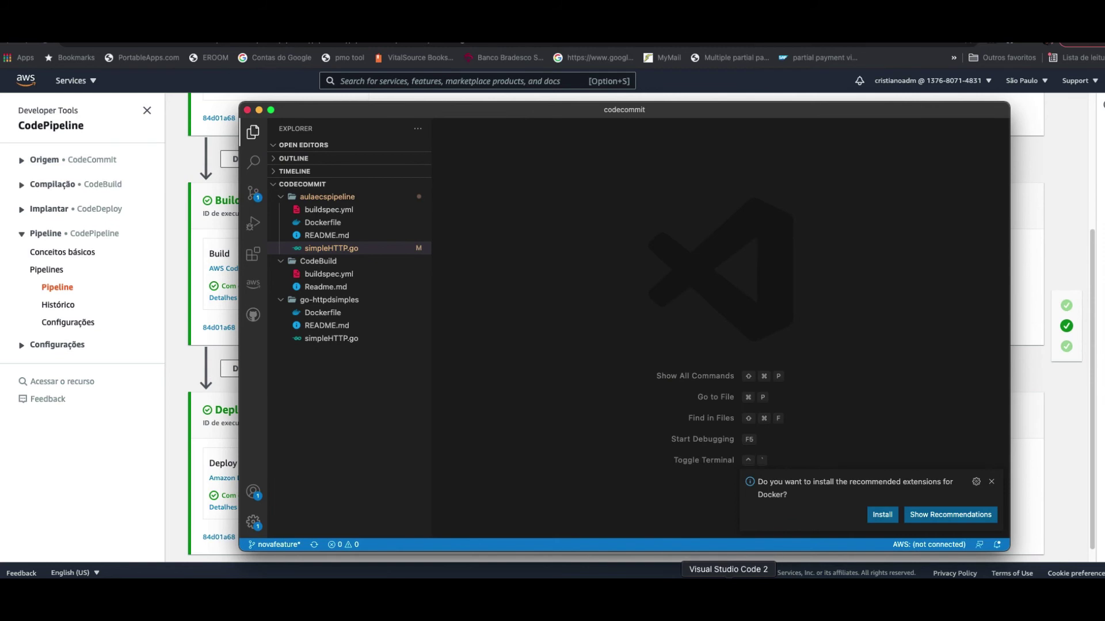
- Switch to Terminal, stage the modified simpleHTTP.go with git add . and check git status before and after
left_click(611, 587)
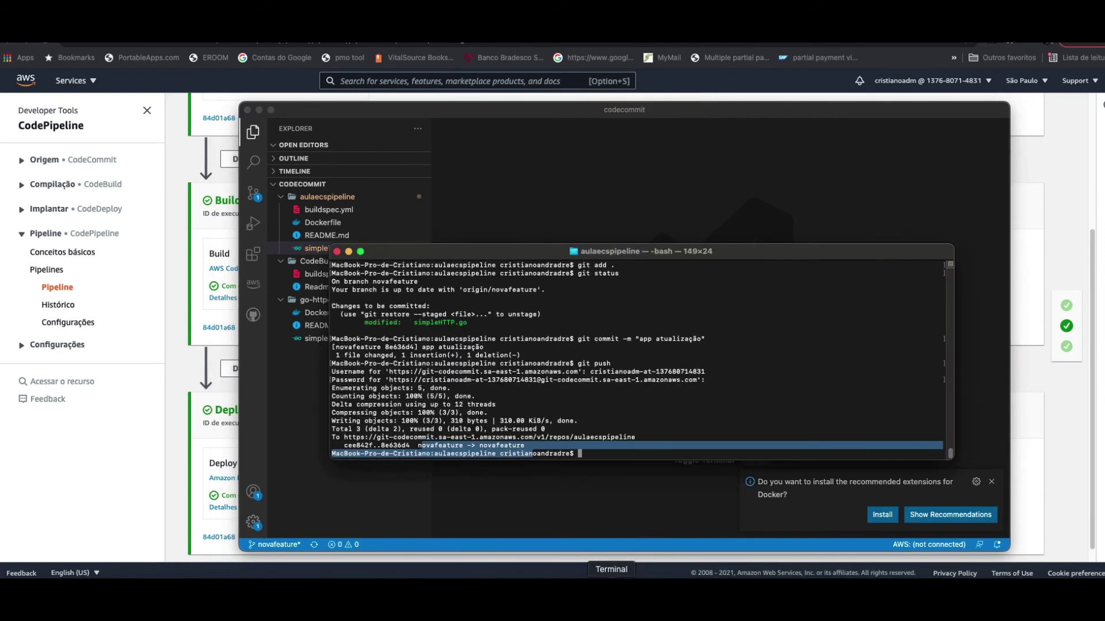
left_click(593, 458)
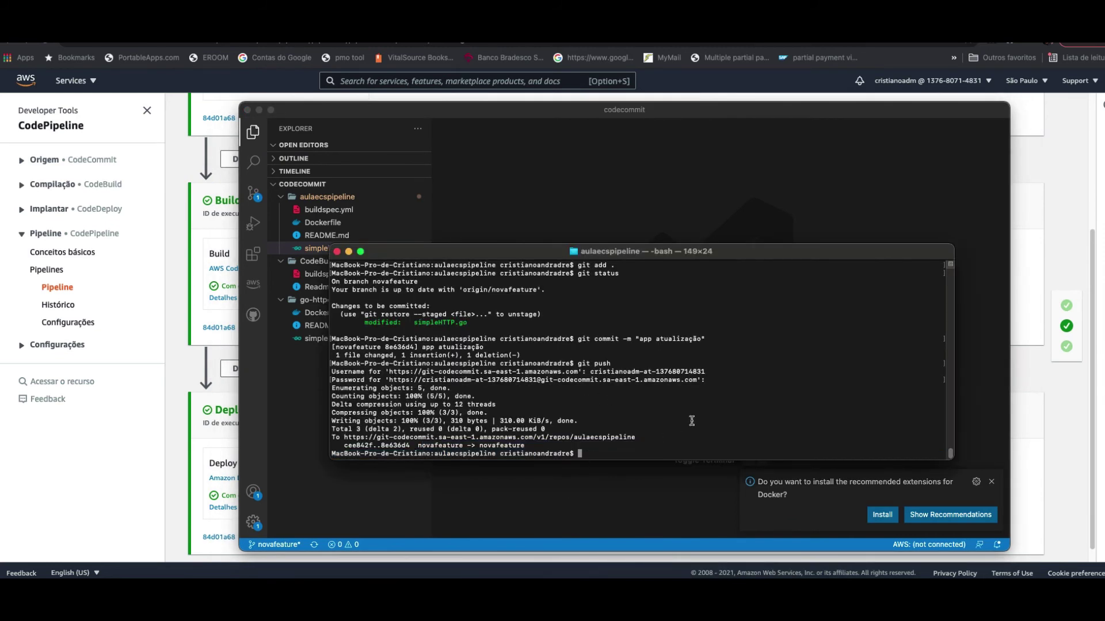
type("git status")
key("Return")
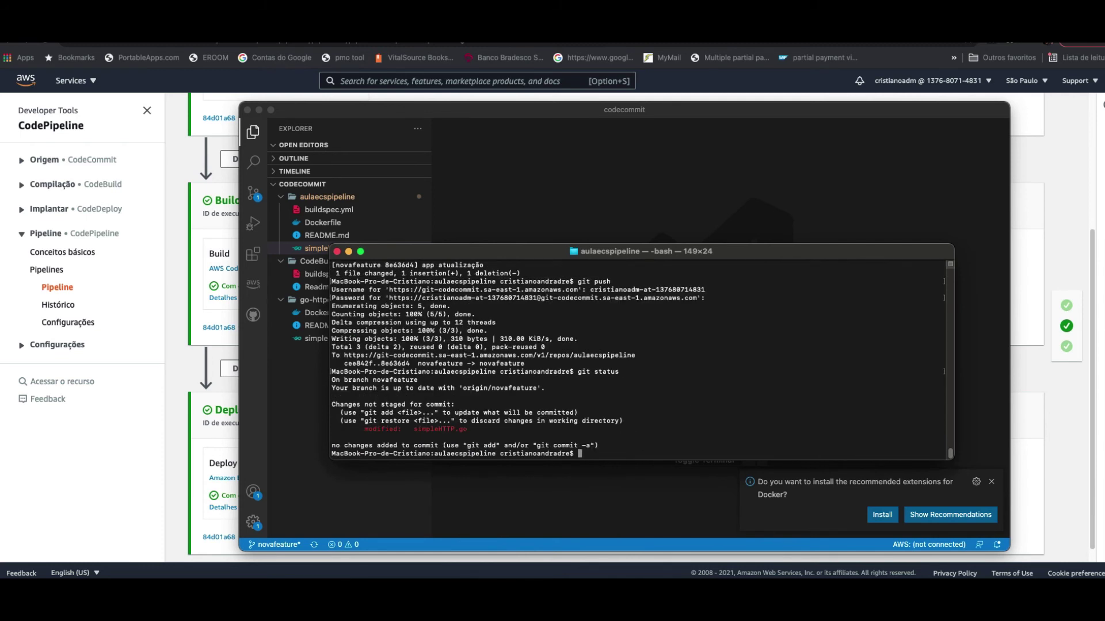
type("git add .")
key("Return")
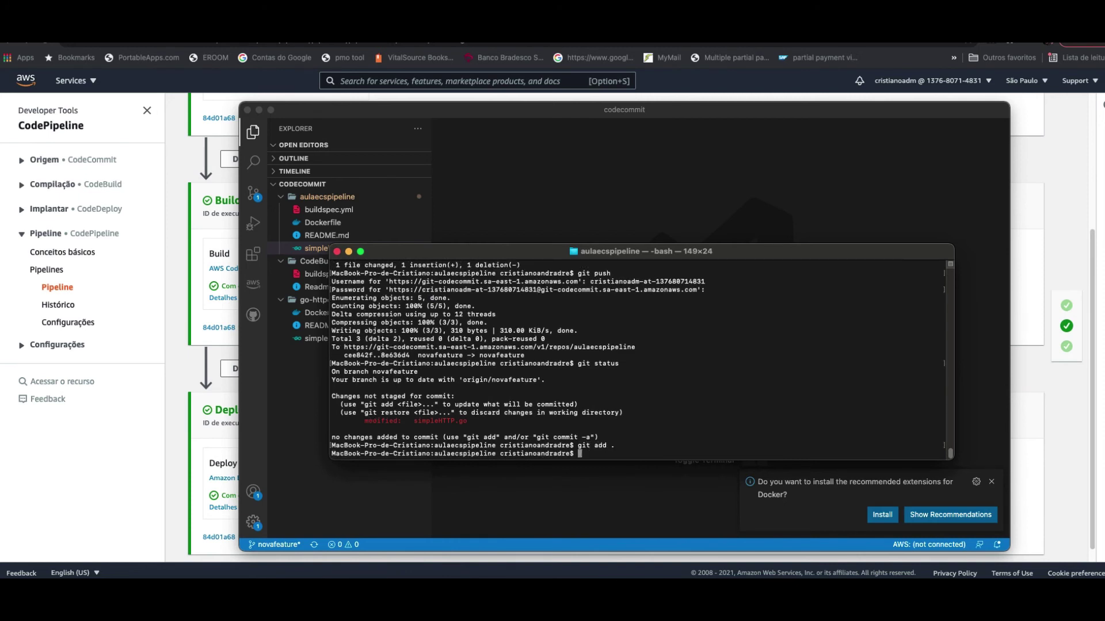
type("git status")
key("Return")
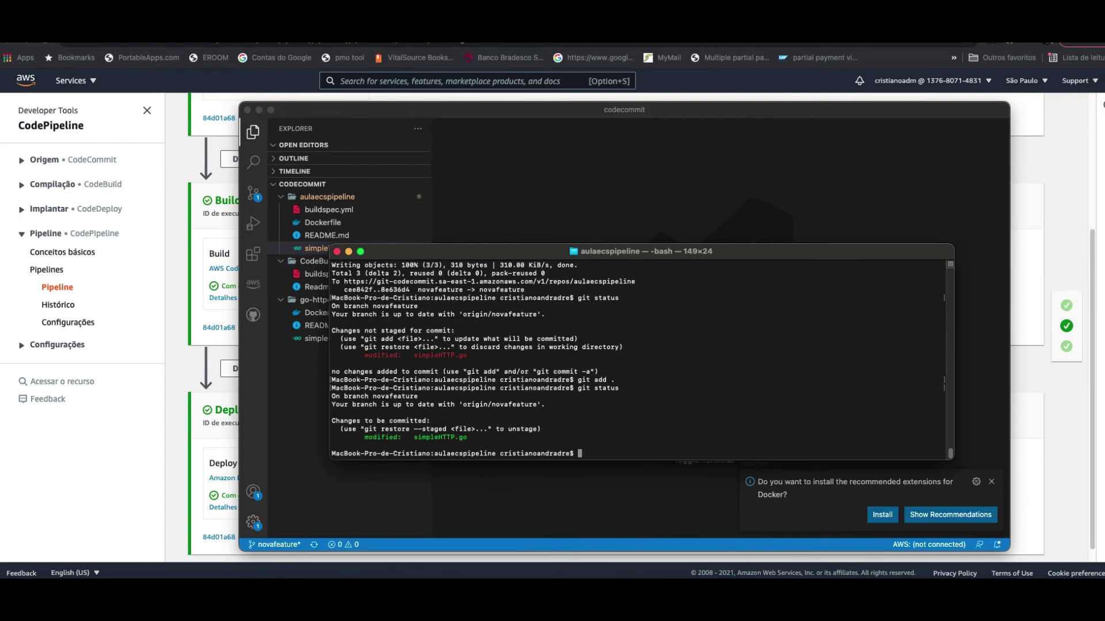
- Commit the staged change with the message "v3 teste"
type("git commit -m \"v3test")
key("BackSpace")
key("BackSpace")
key("BackSpace")
key("BackSpace")
type("teste\"")
key("Return")
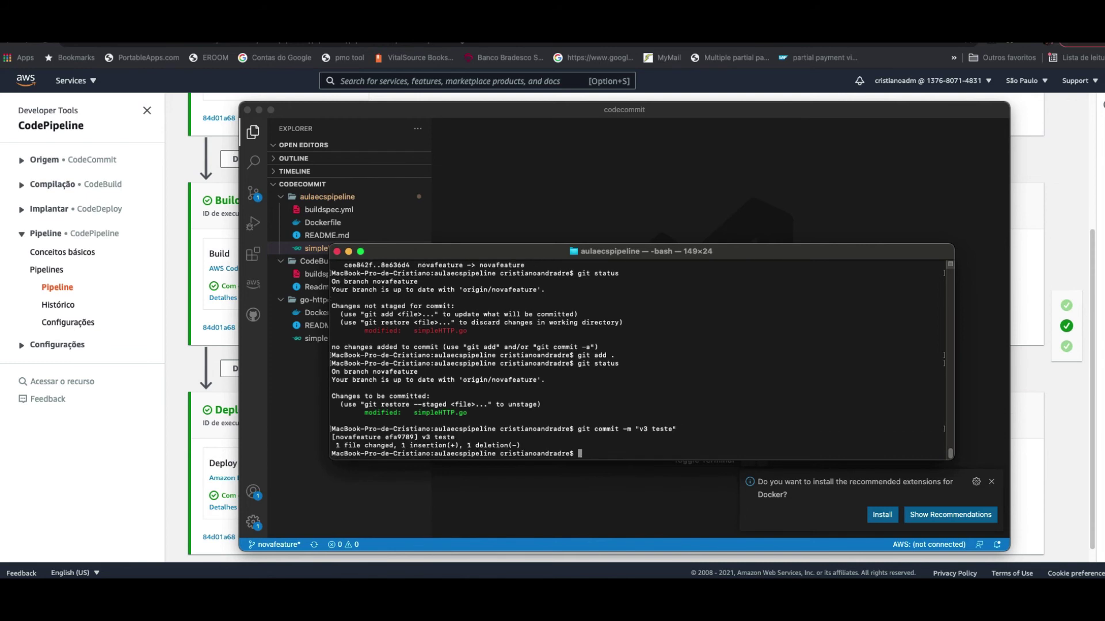
- Push the novafeature branch to the aulaecspipeline repository with git push, entering the CodeCommit username and password
type("git push")
key("Return")
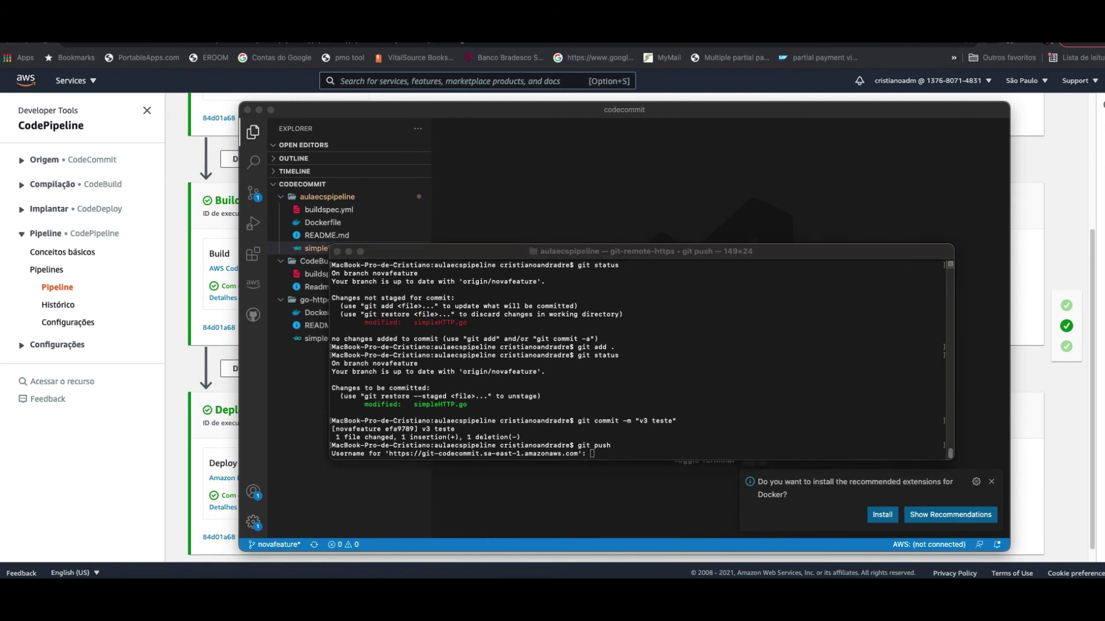
left_click(607, 453)
key("super+v")
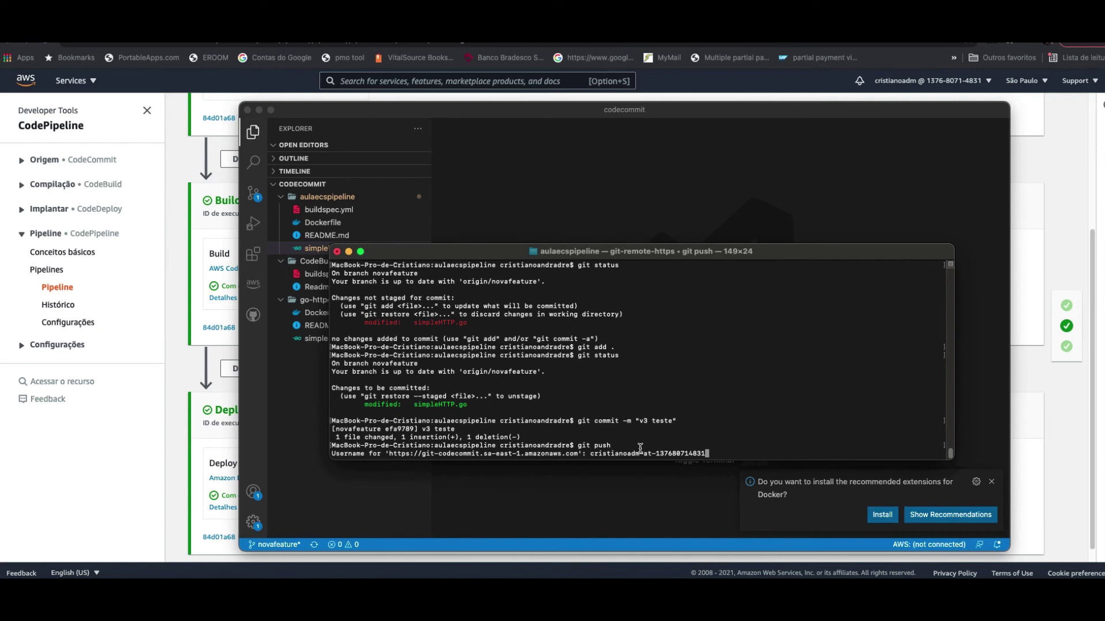
key("Return")
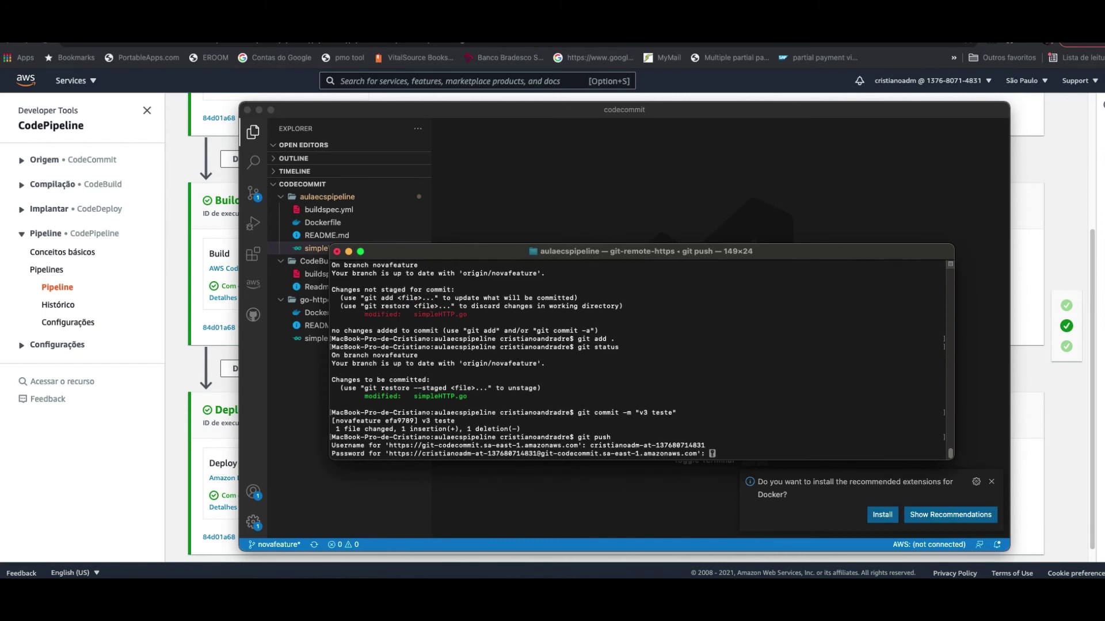
key("super+Tab")
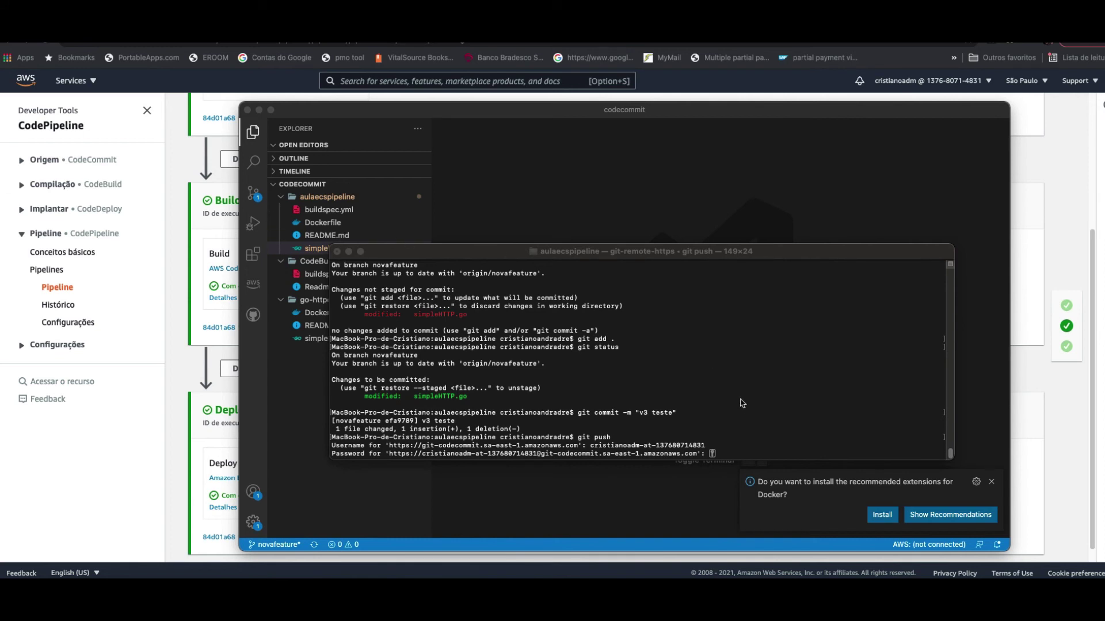
left_click(721, 454)
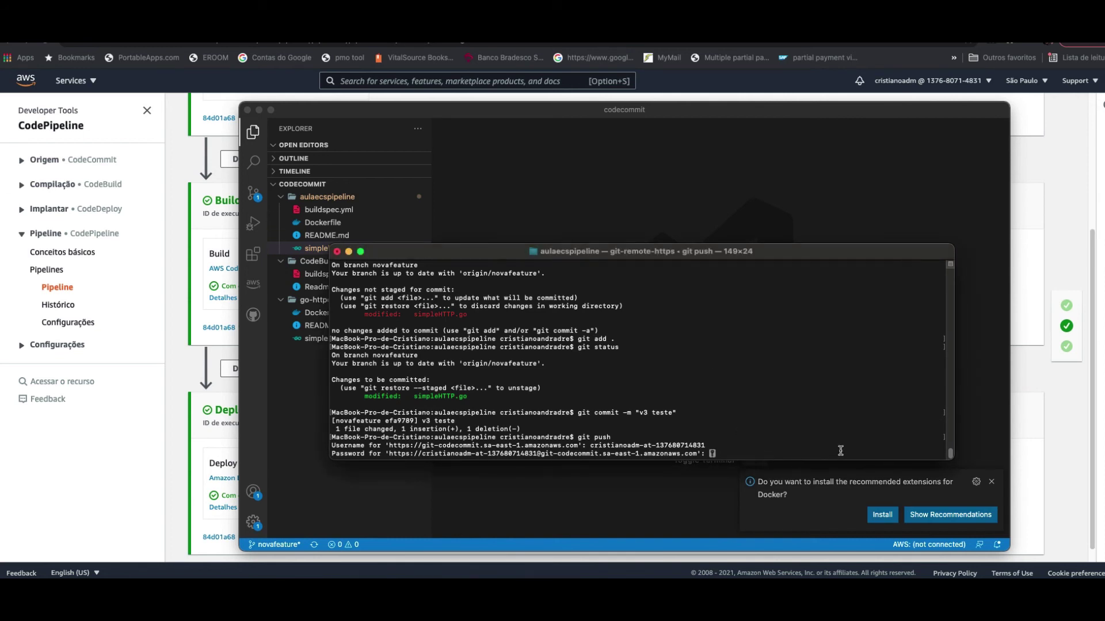
key("Return")
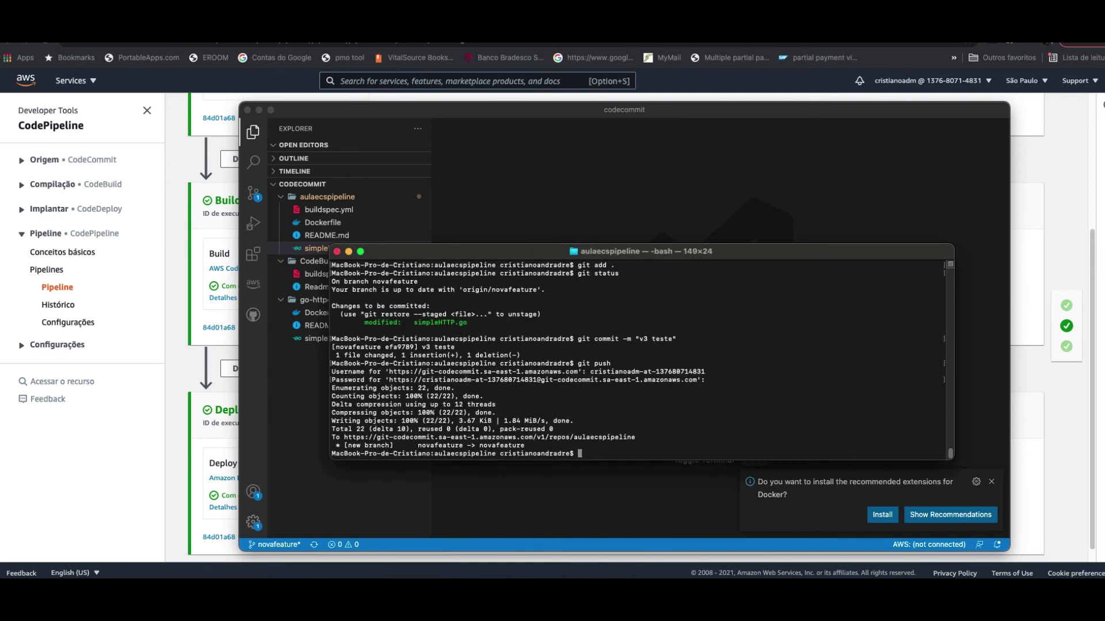
left_click_drag(427, 446, 942, 447)
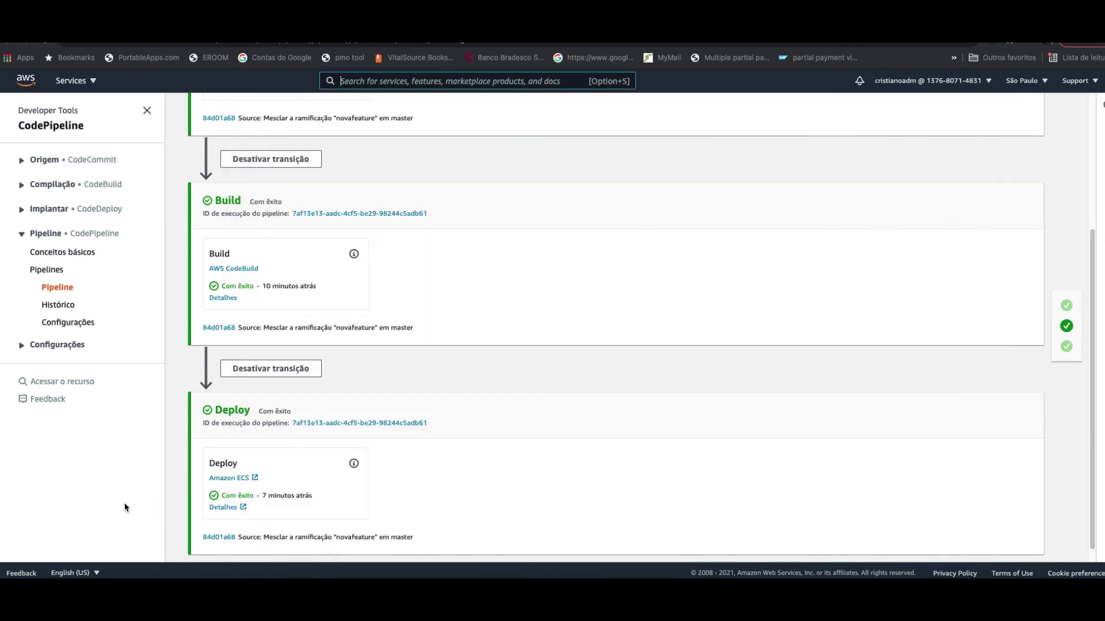
- Open the aulaecspipeline repository in CodeCommit and show the code of its novafeature branch
left_click(130, 513)
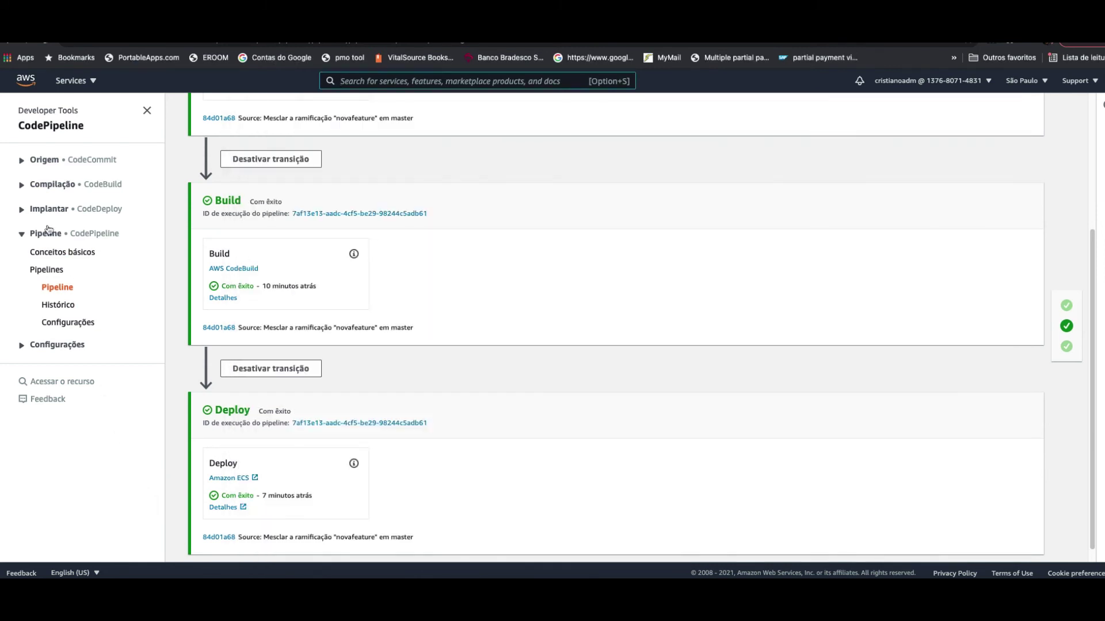
left_click(23, 160)
left_click(65, 196)
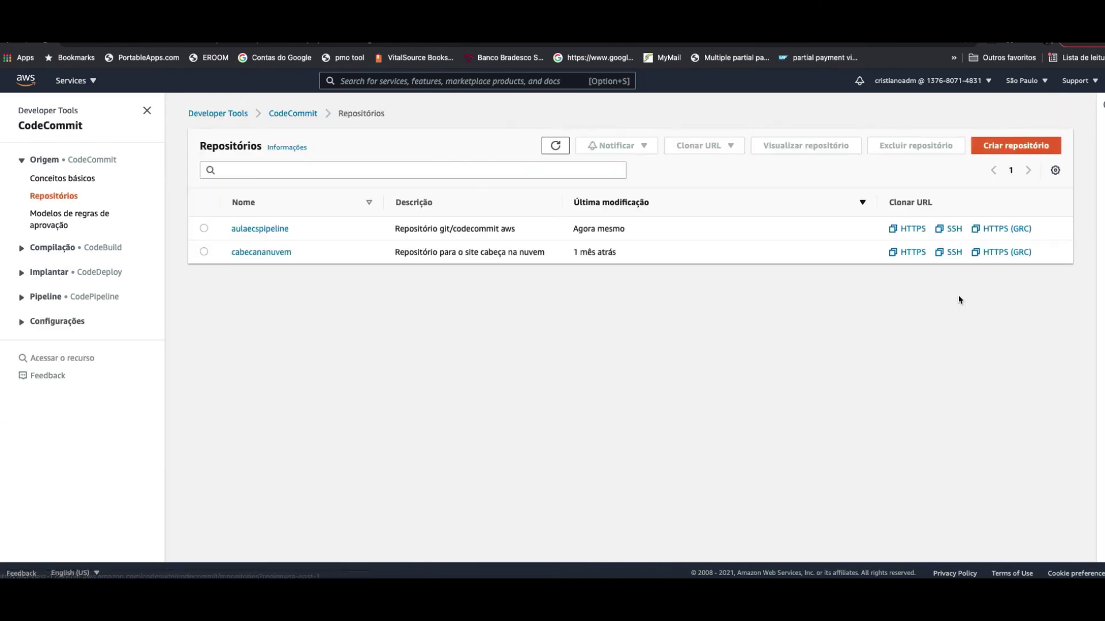
left_click(245, 230)
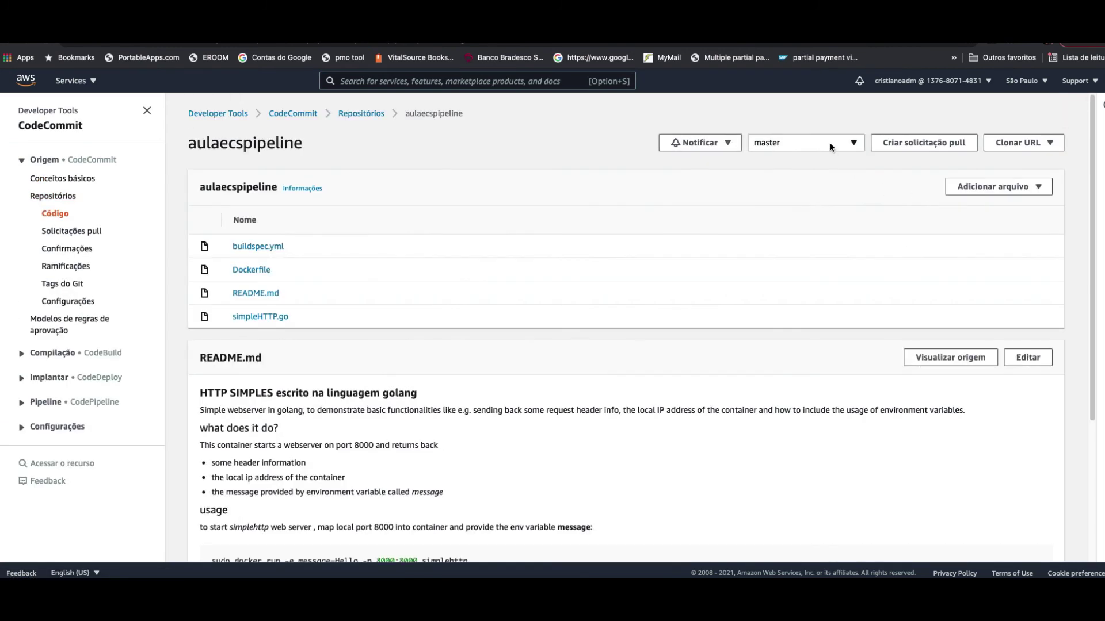
left_click(830, 145)
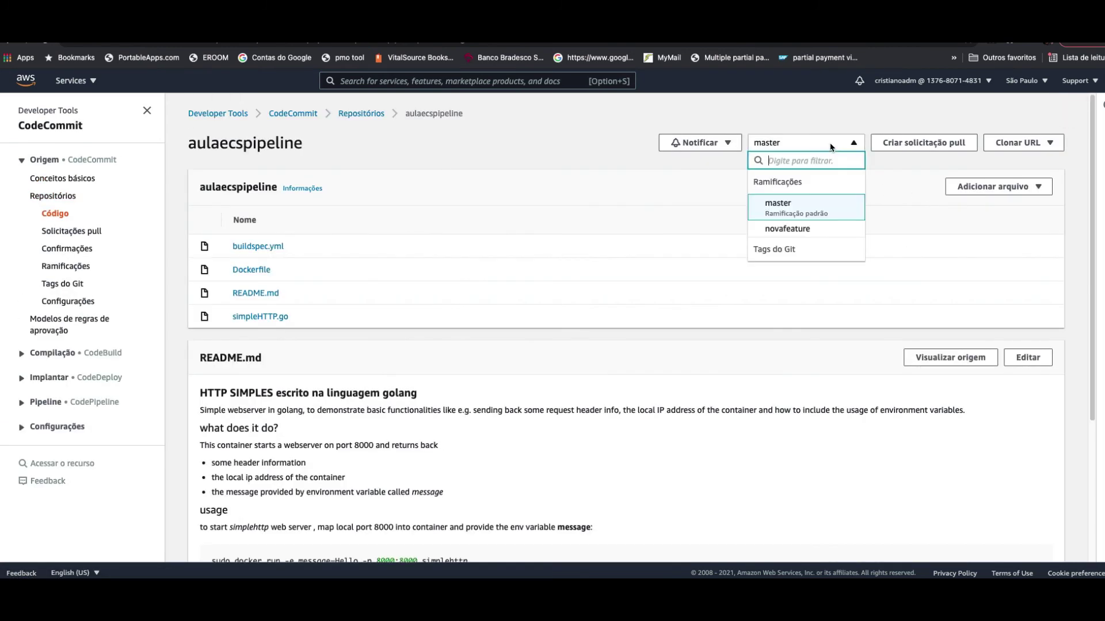
left_click(819, 233)
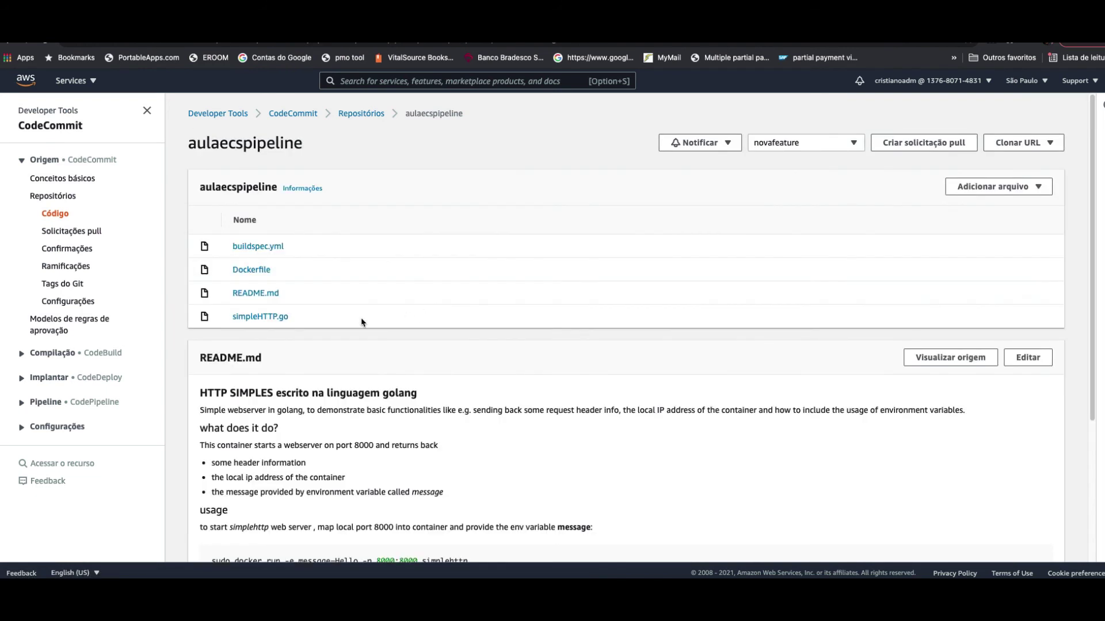
- Open simpleHTTP.go on the novafeature branch and check the IP Local line of the pushed code
left_click(260, 317)
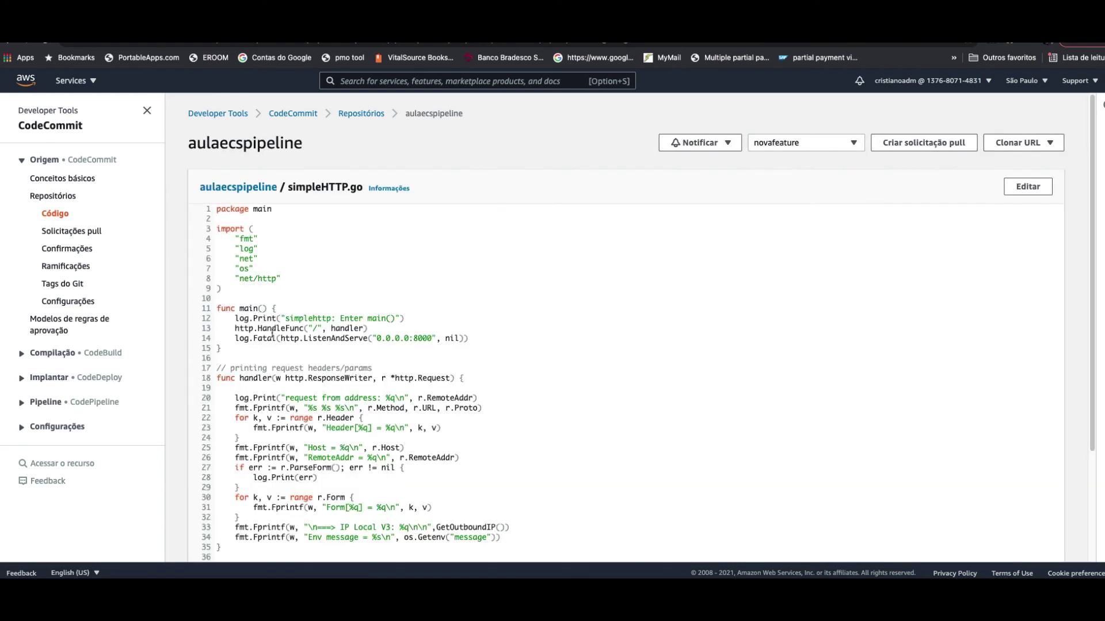
scroll(420, 425, "down", 3)
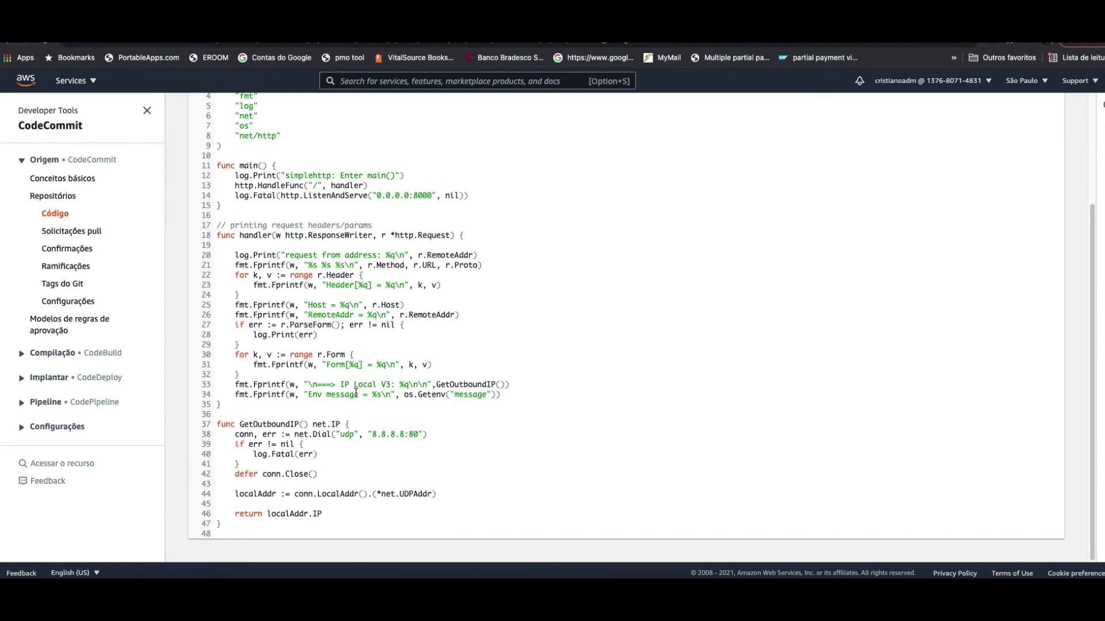
left_click_drag(354, 384, 418, 384)
left_click_drag(1092, 273, 1073, 132)
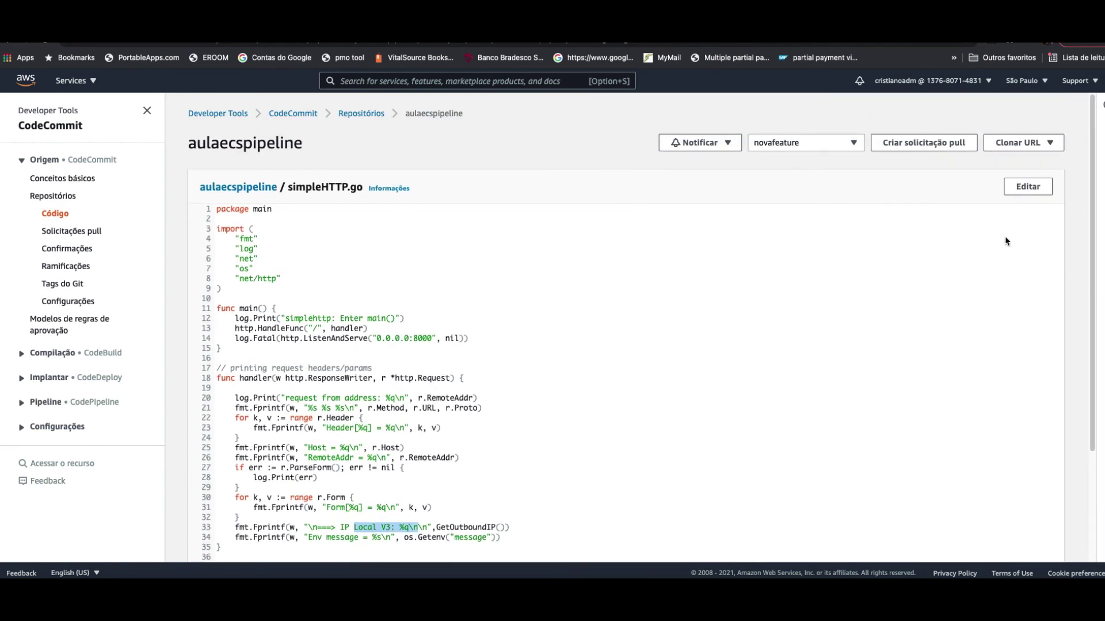
- Create a pull request from novafeature into master titled "pipeautomatizadav3teste"
left_click(923, 148)
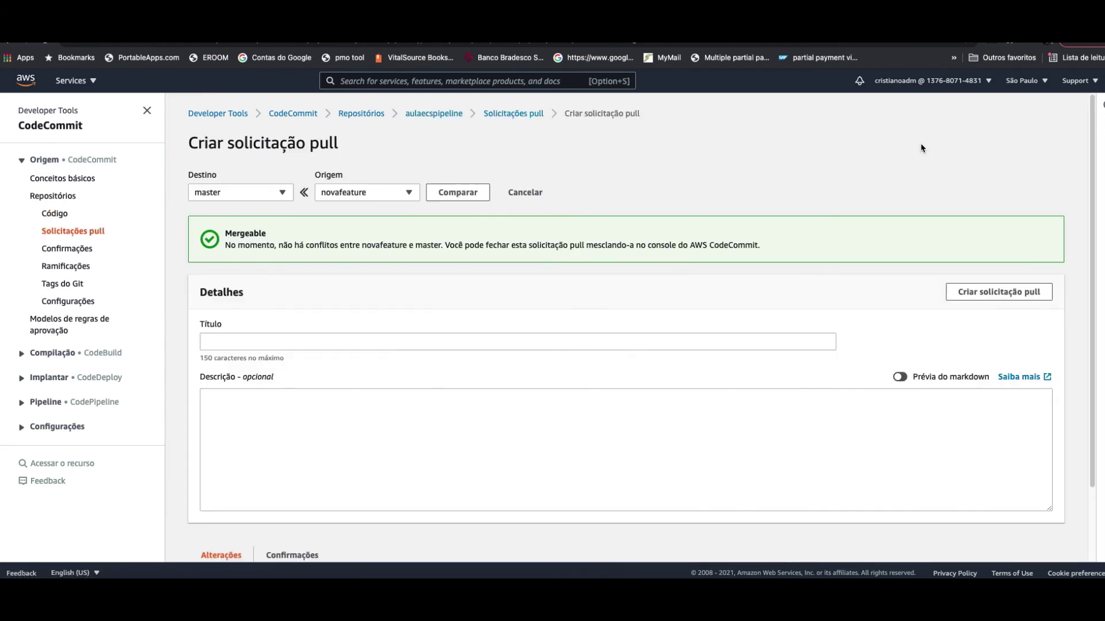
left_click(275, 345)
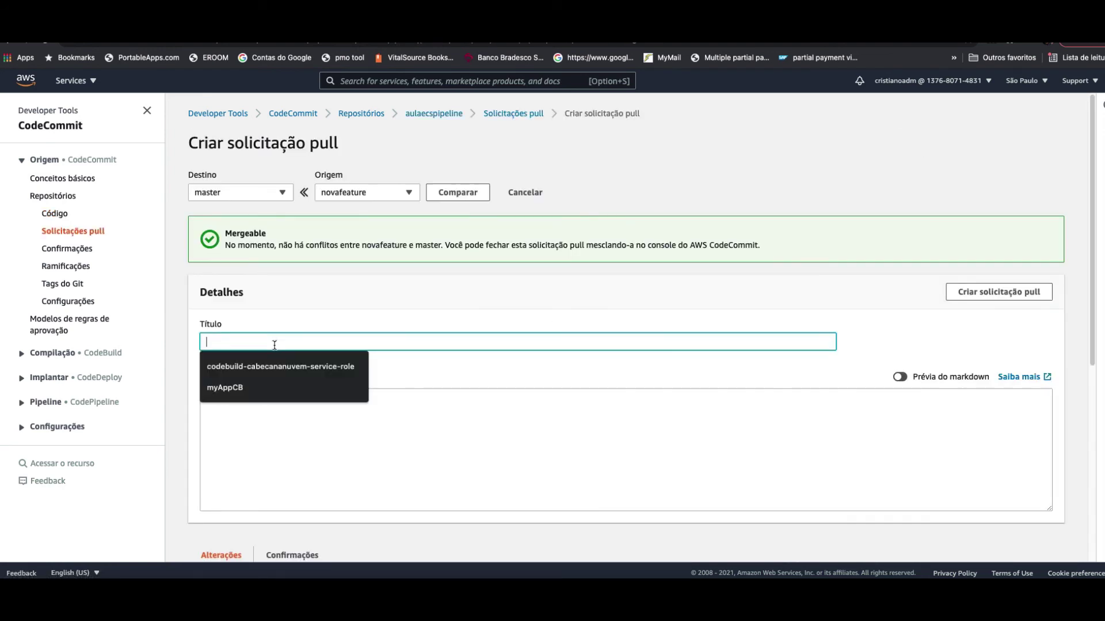
type("pi")
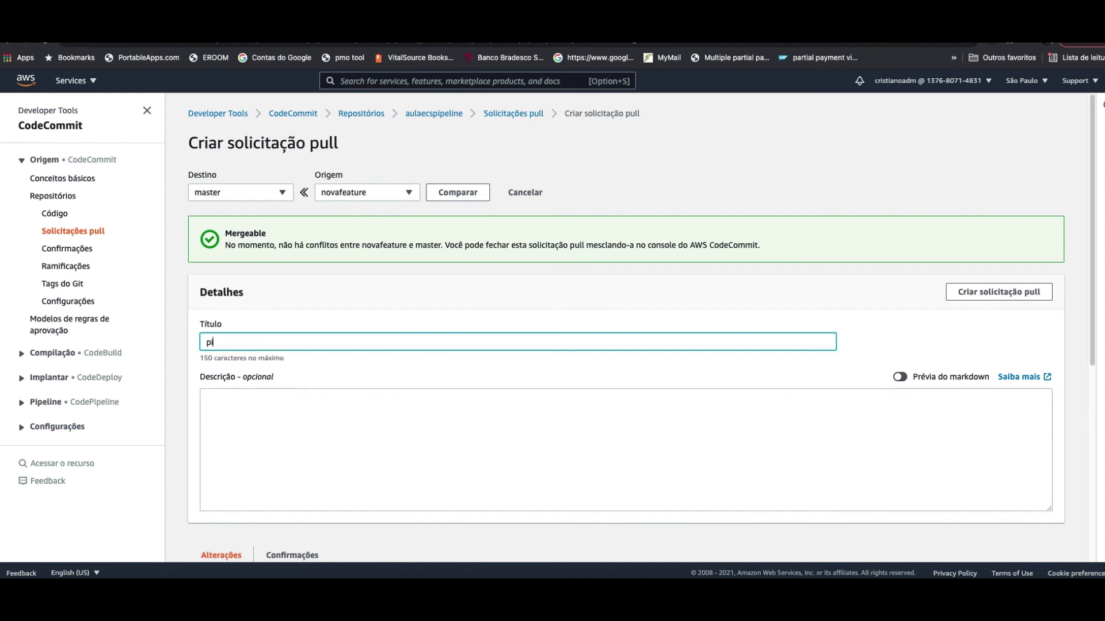
type("peautomatizadav")
key("super+a")
key("Right")
key("super+a")
left_click(1011, 296)
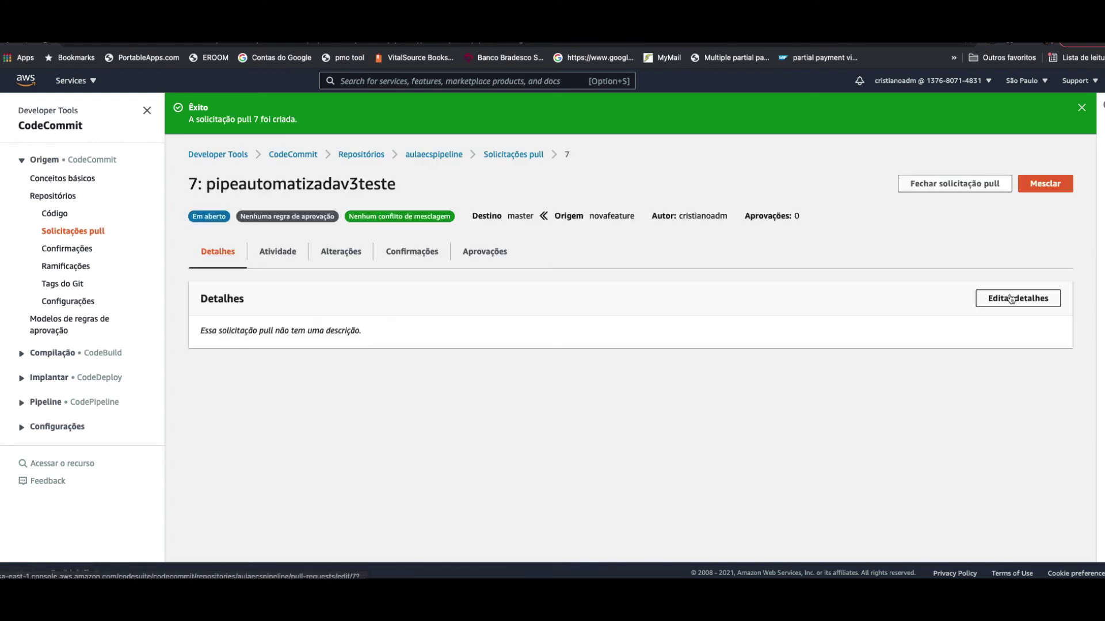
- Merge the pull request with the three-way merge strategy, filling in the author's name and e-mail
left_click(1055, 184)
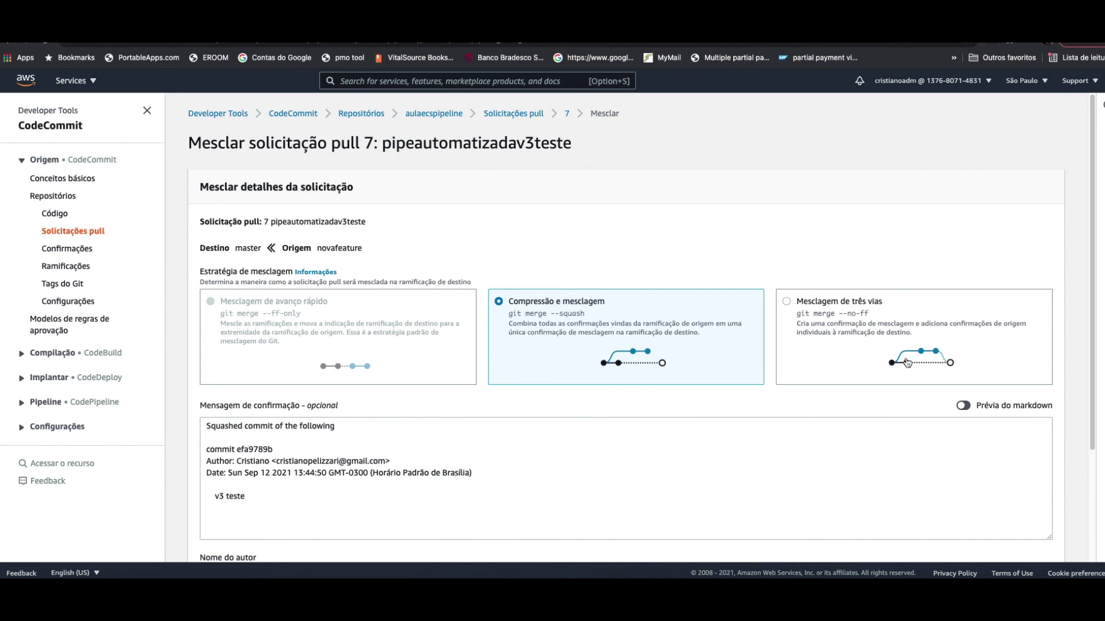
left_click(898, 346)
scroll(533, 424, "down", 3)
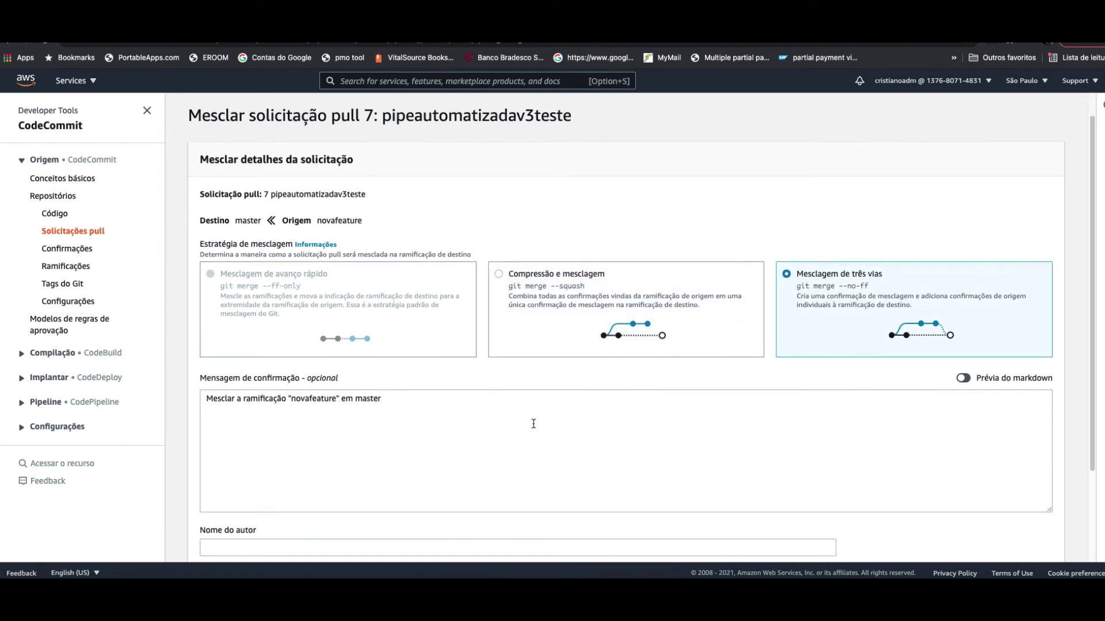
left_click(372, 425)
left_click(371, 451)
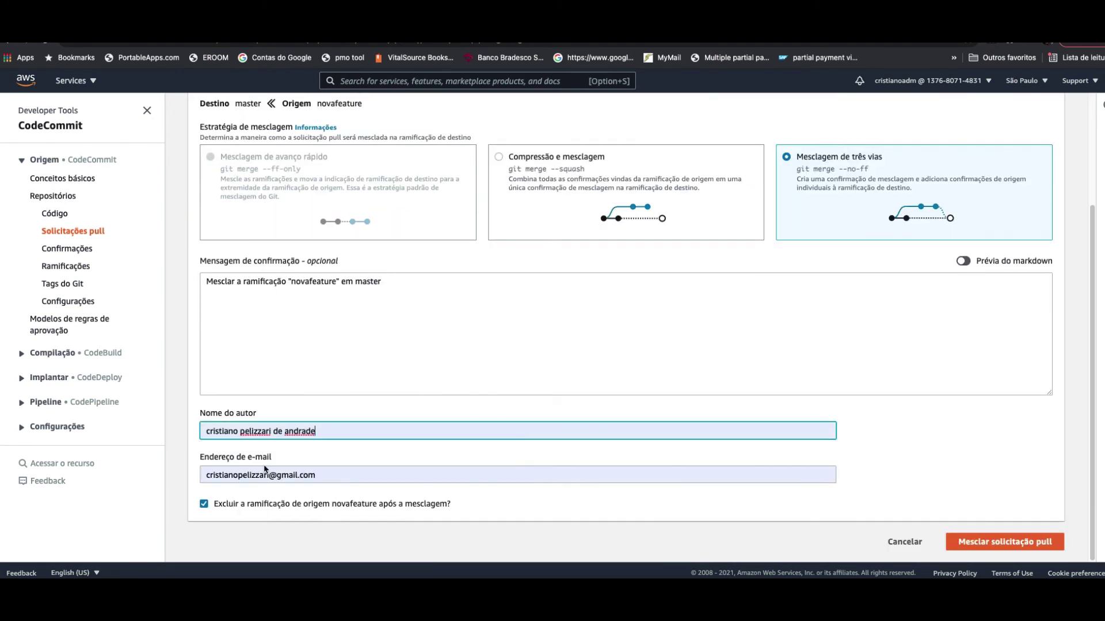
left_click(985, 542)
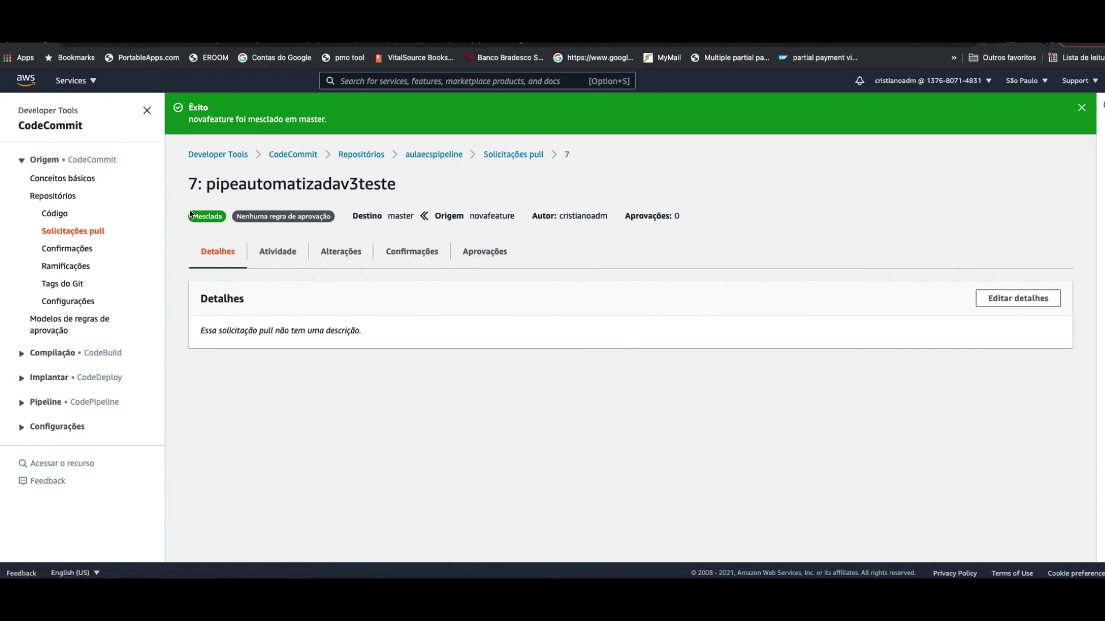
- List the aulaecspipeline commits on master and check the newest merge commit's ID and date
left_click(72, 252)
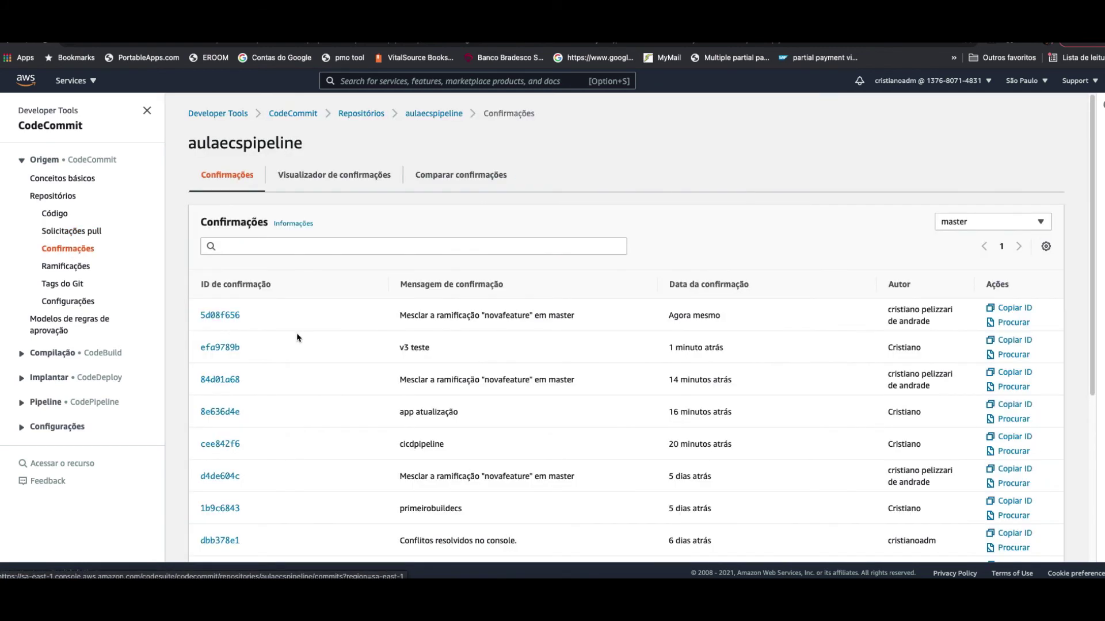
left_click_drag(201, 315, 270, 322)
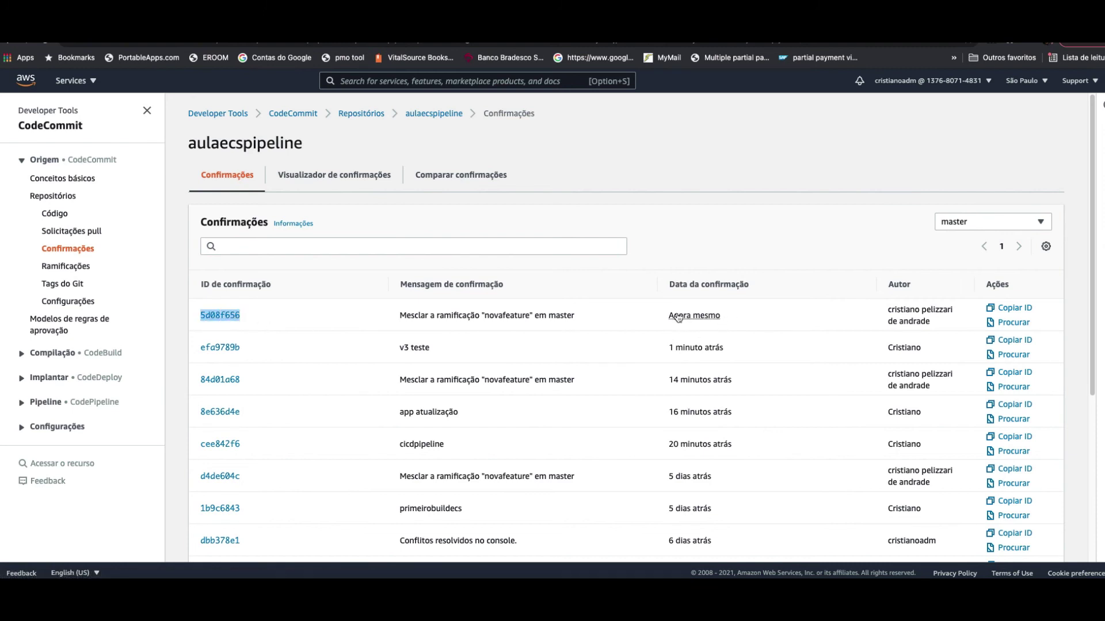
left_click_drag(665, 316, 797, 321)
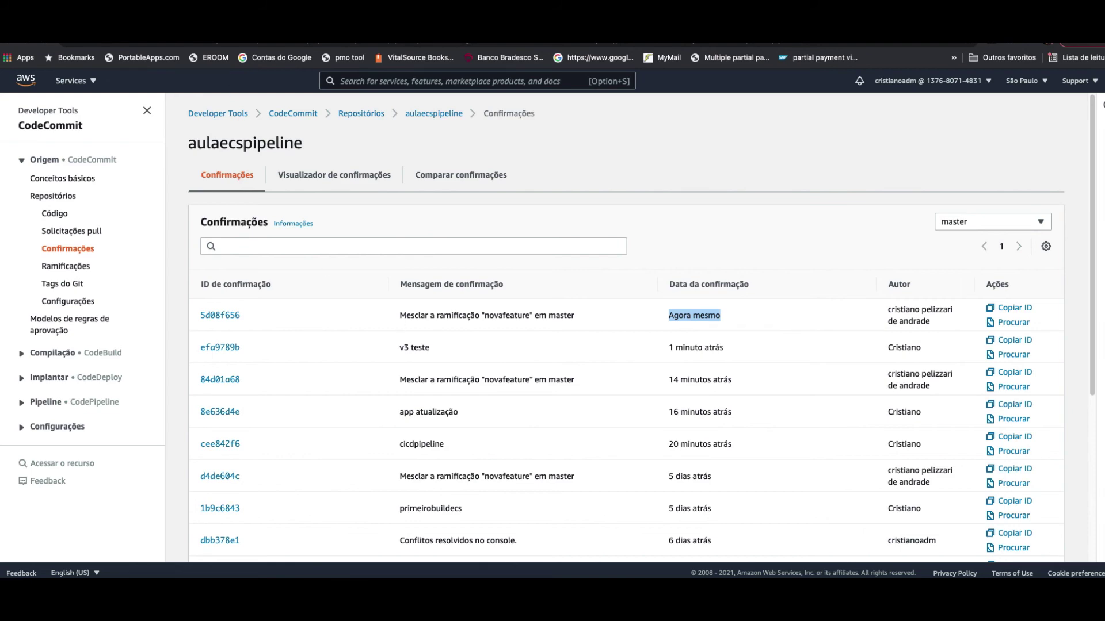
- Open pipelinecompletaecs in CodePipeline and examine the status of its Source, Build and Deploy stages
key("ctrl+Tab")
key("ctrl+Tab")
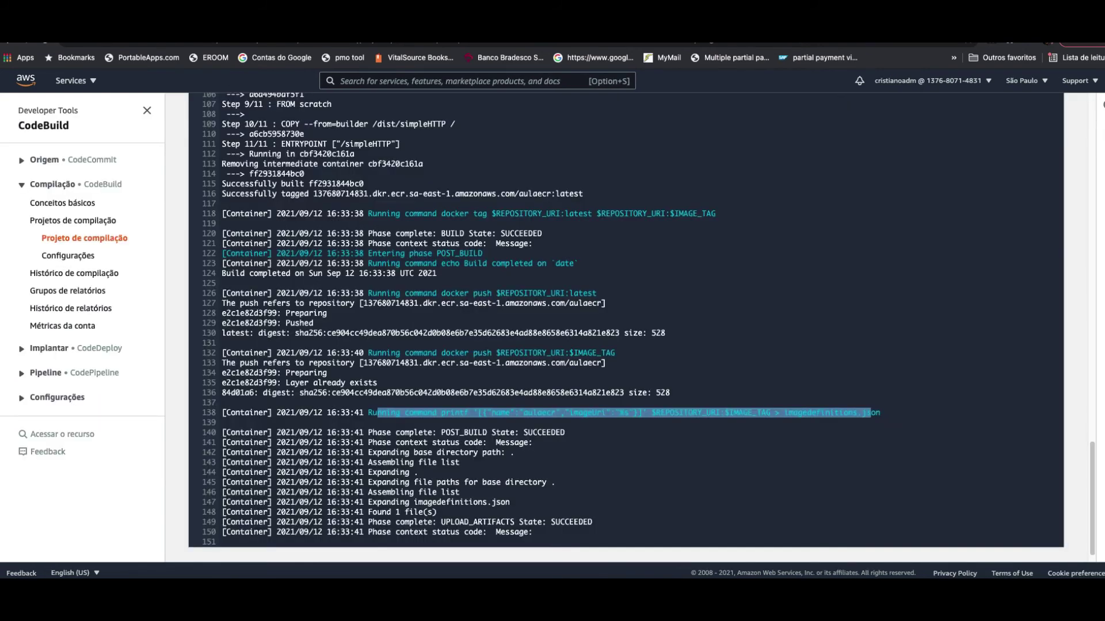
left_click(21, 375)
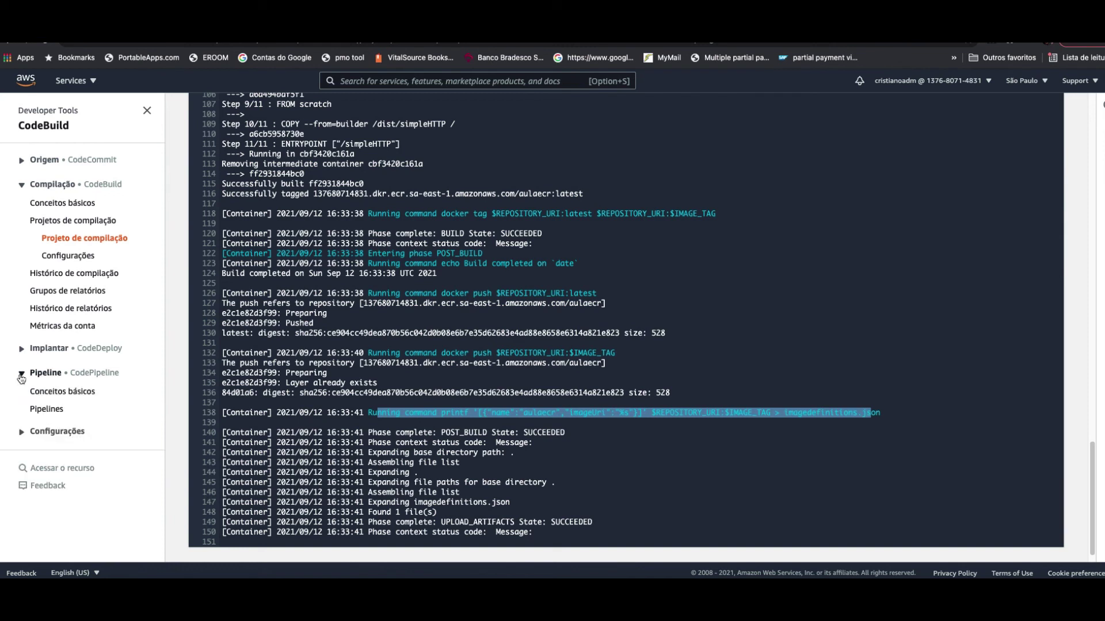
left_click(46, 409)
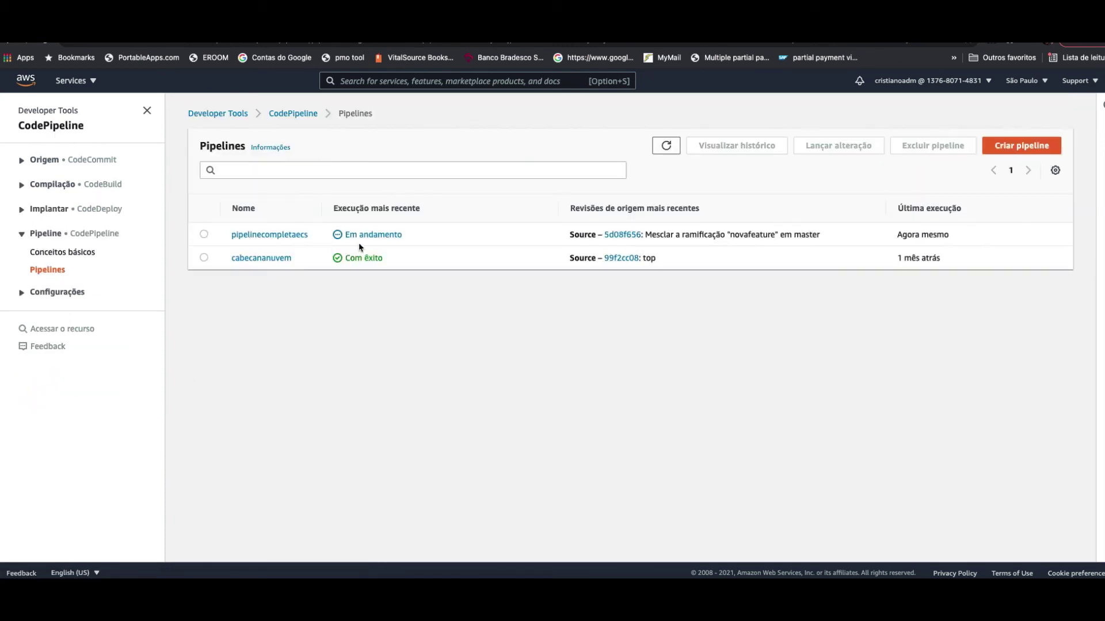
left_click(276, 236)
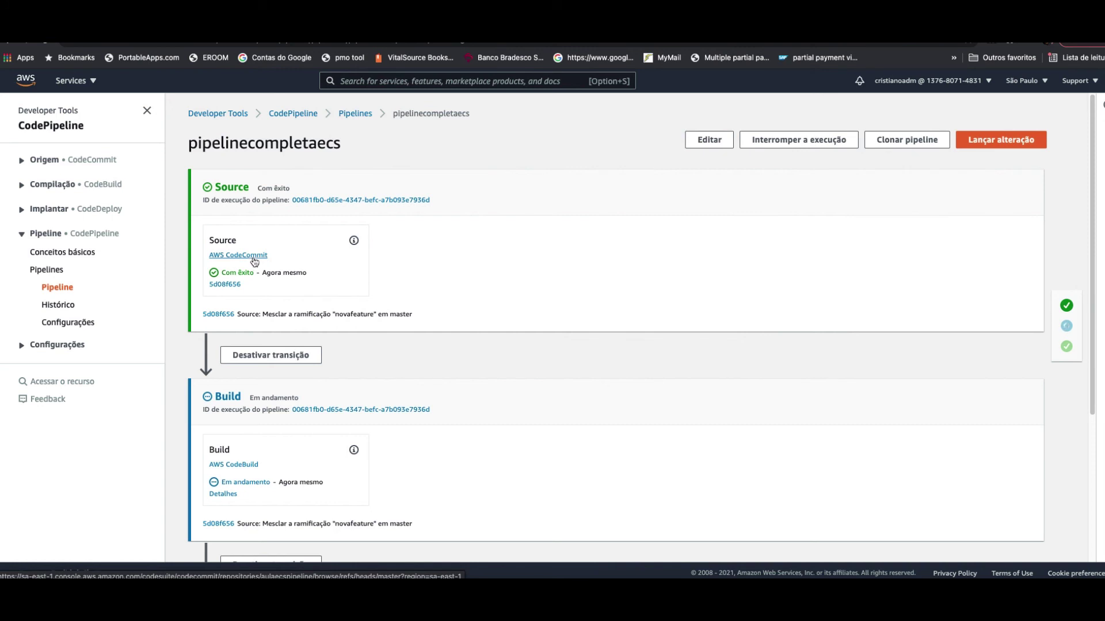
scroll(350, 439, "down", 1)
scroll(349, 439, "down", 4)
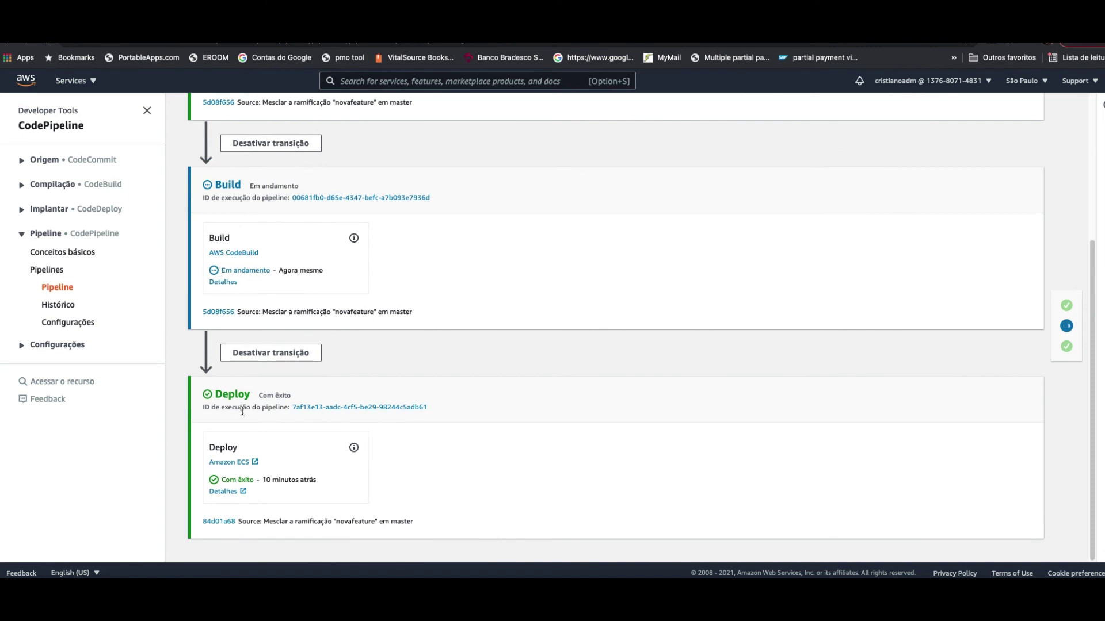
- Switch to the Amazon ECS console and list the revisions of the aulaecr task definition
left_click(162, 42)
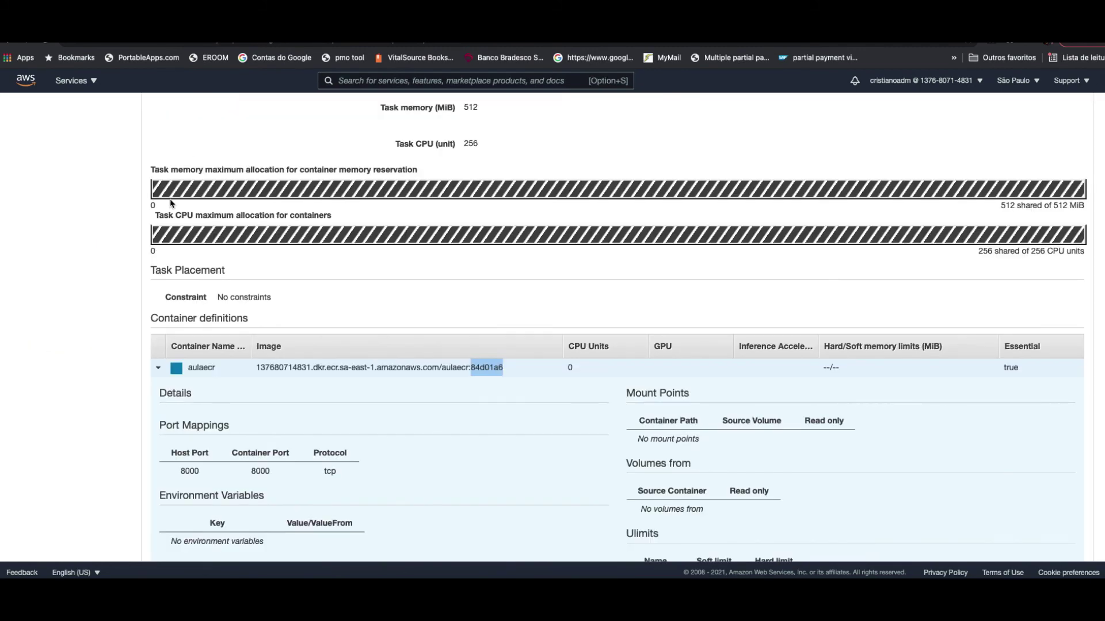
scroll(177, 196, "down", 5)
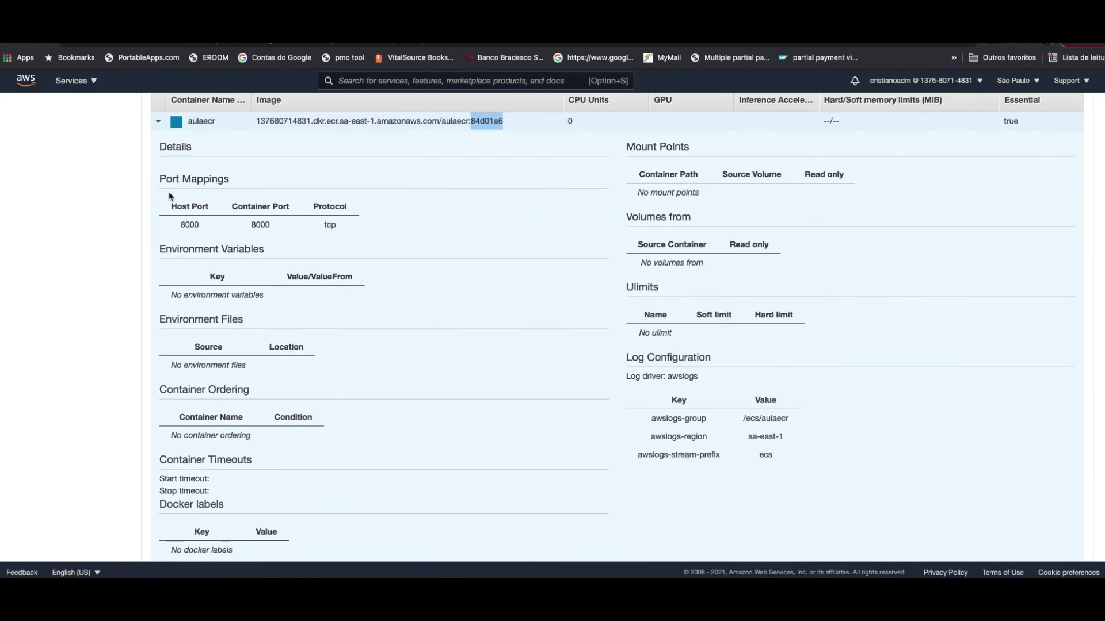
scroll(177, 188, "up", 5)
scroll(176, 188, "up", 10)
left_click(77, 176)
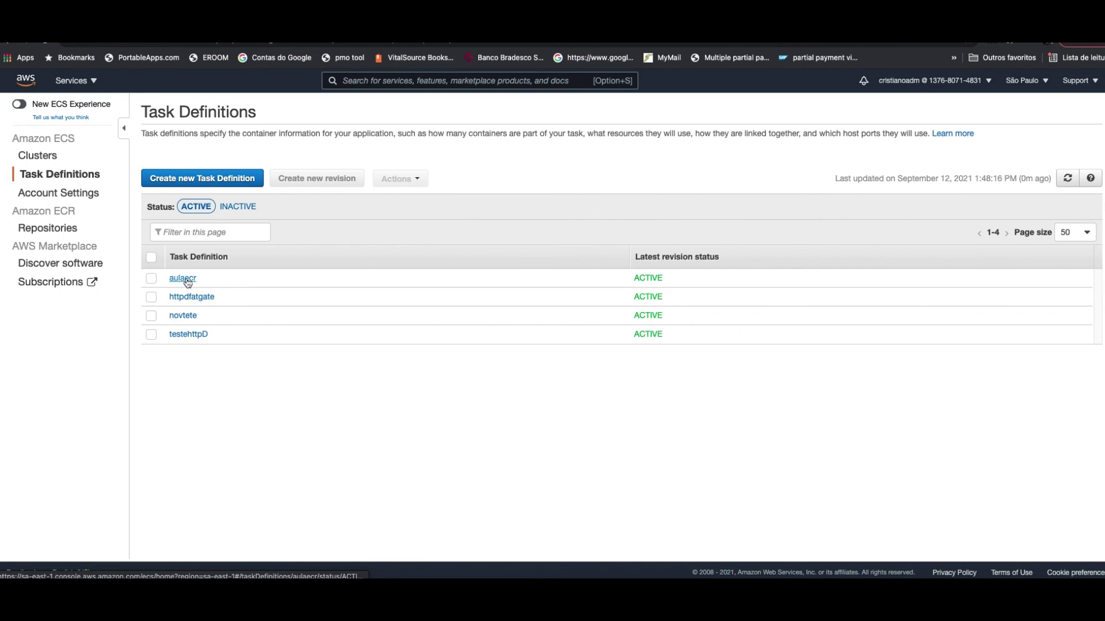
left_click(183, 280)
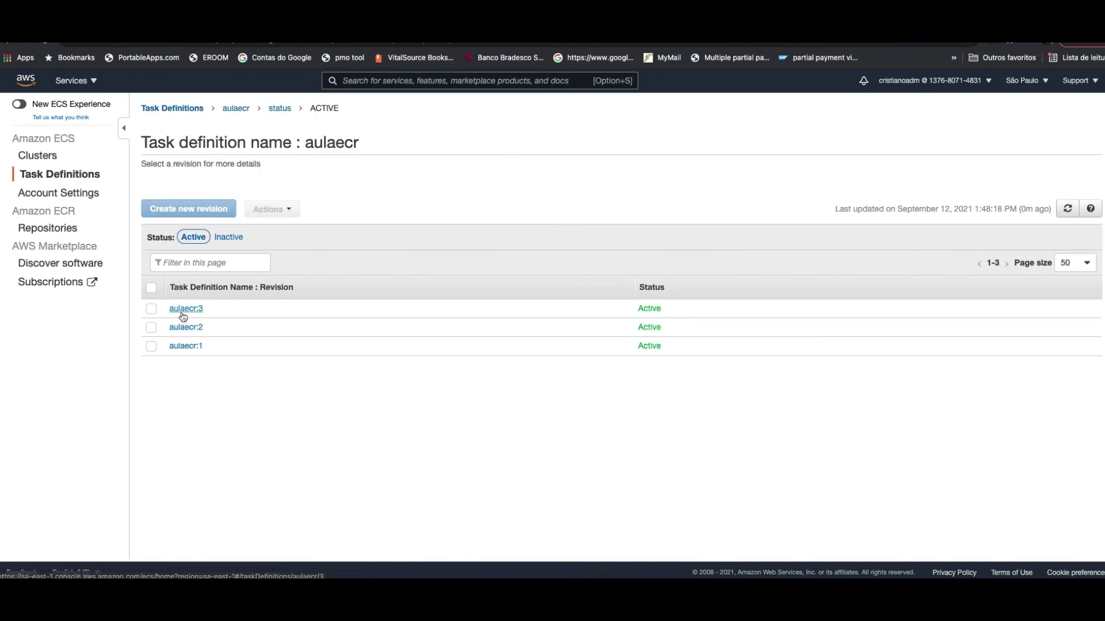
- Open the ecsfargate cluster and examine its service and the status of its tasks
left_click(32, 161)
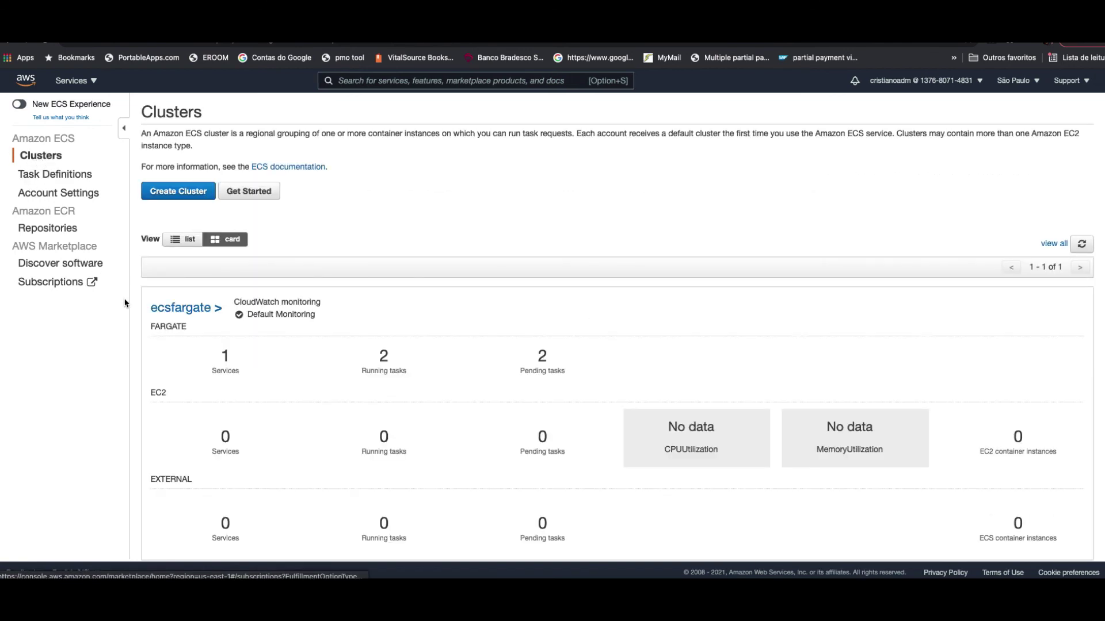
left_click(193, 311)
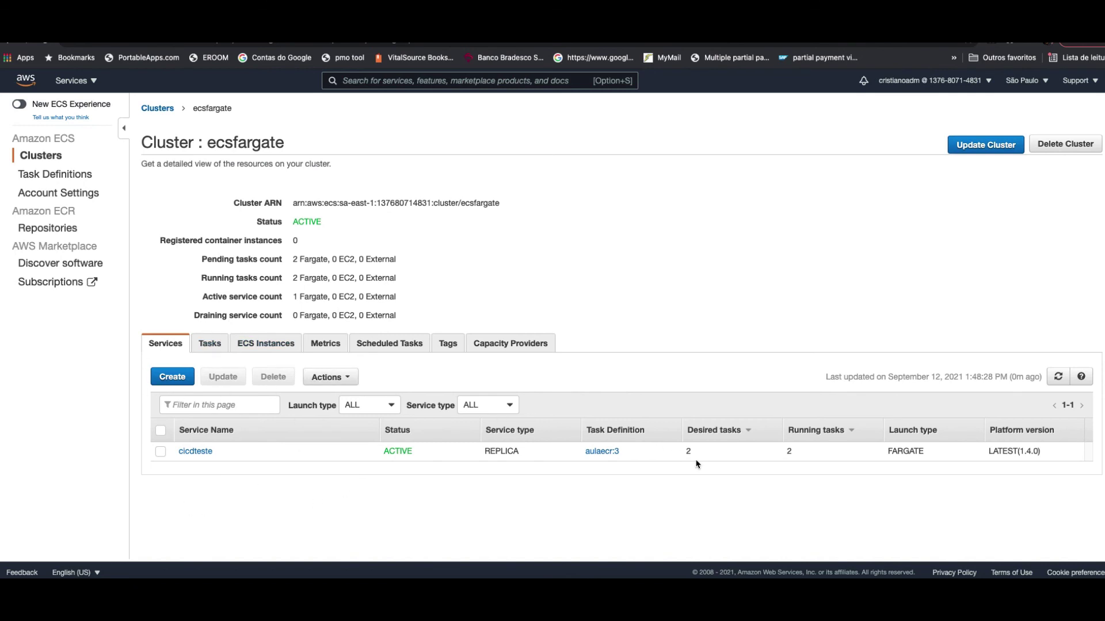
left_click(201, 345)
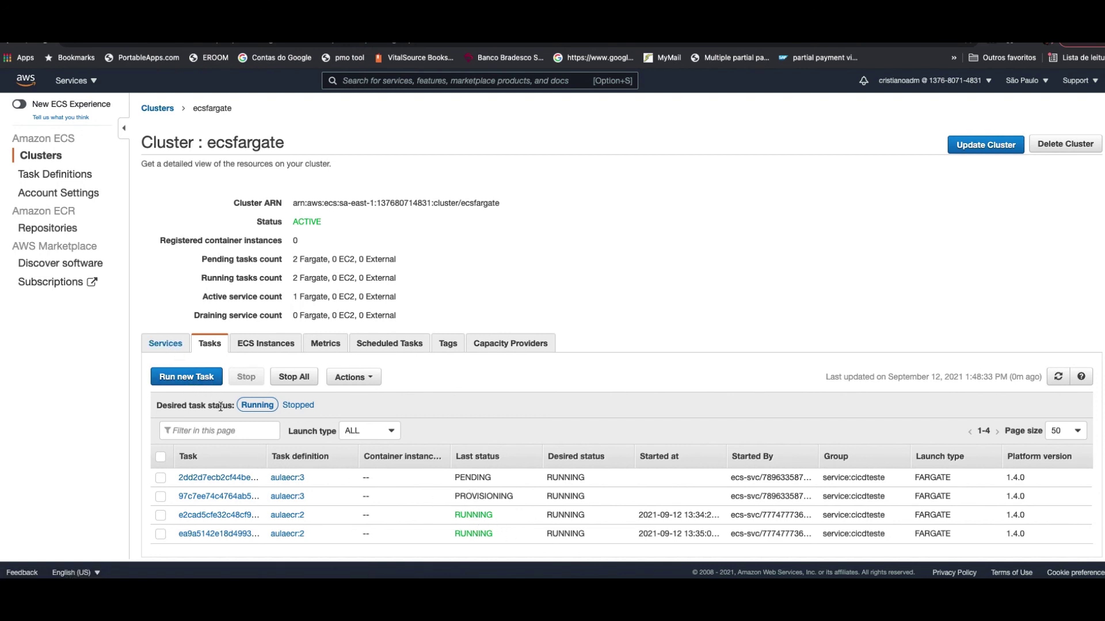
- Open the cicdteste service's events and review the messages about started and stopped tasks
left_click(165, 343)
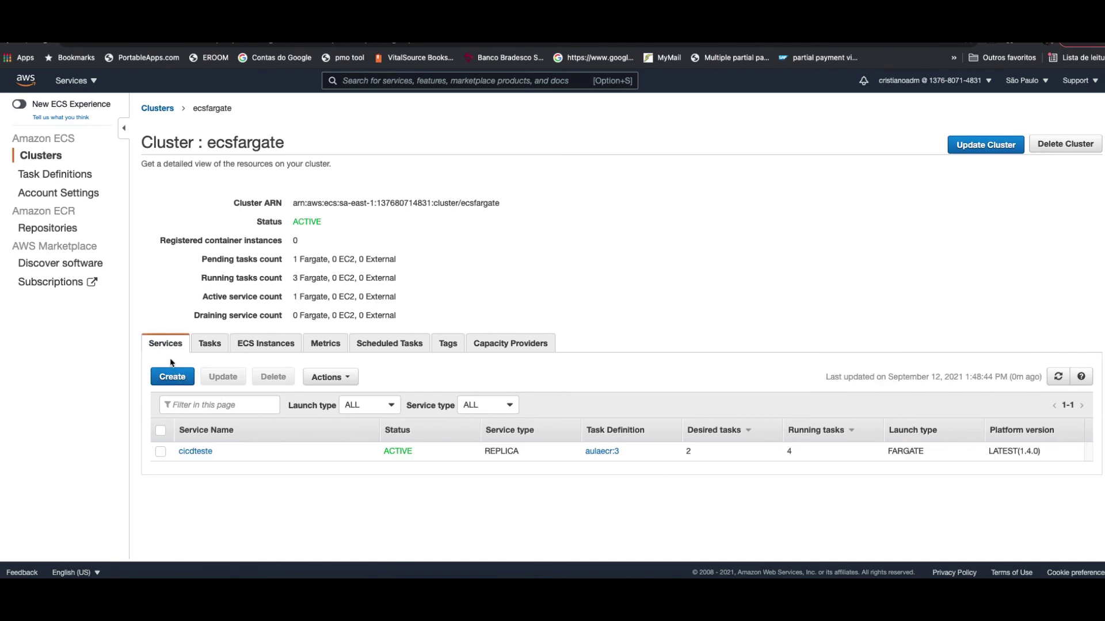
left_click(188, 456)
left_click(231, 303)
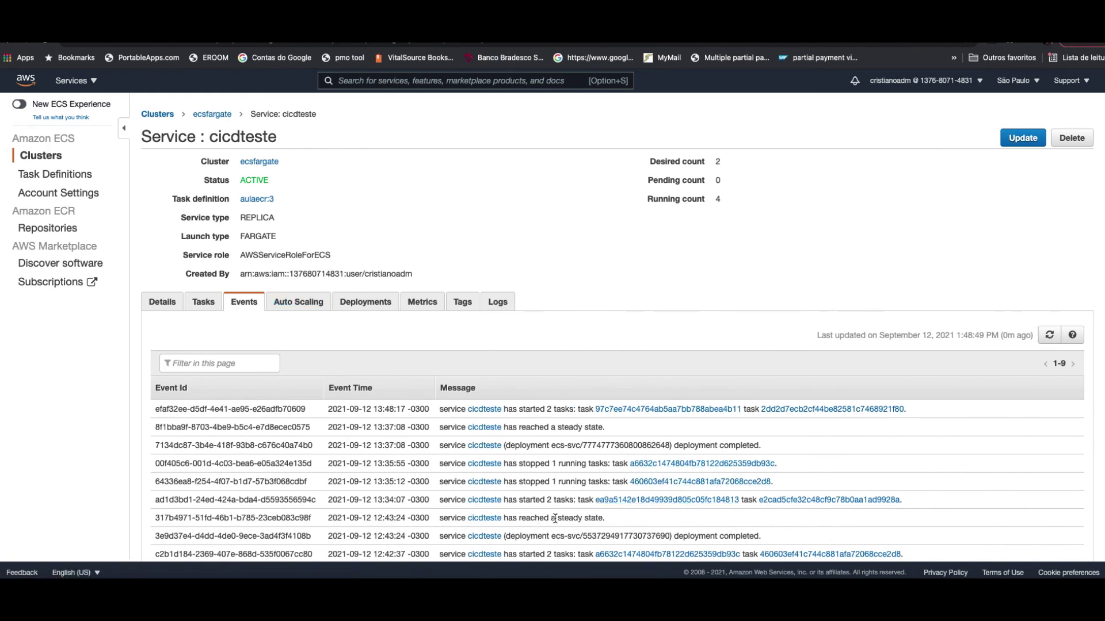
left_click_drag(507, 498, 931, 504)
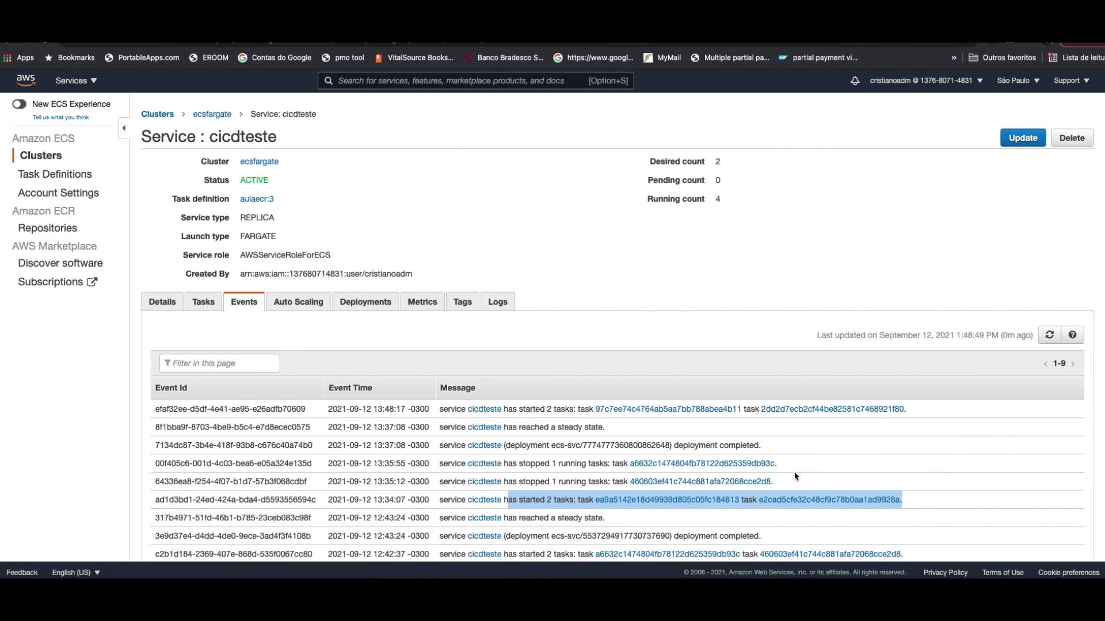
left_click_drag(512, 482, 613, 485)
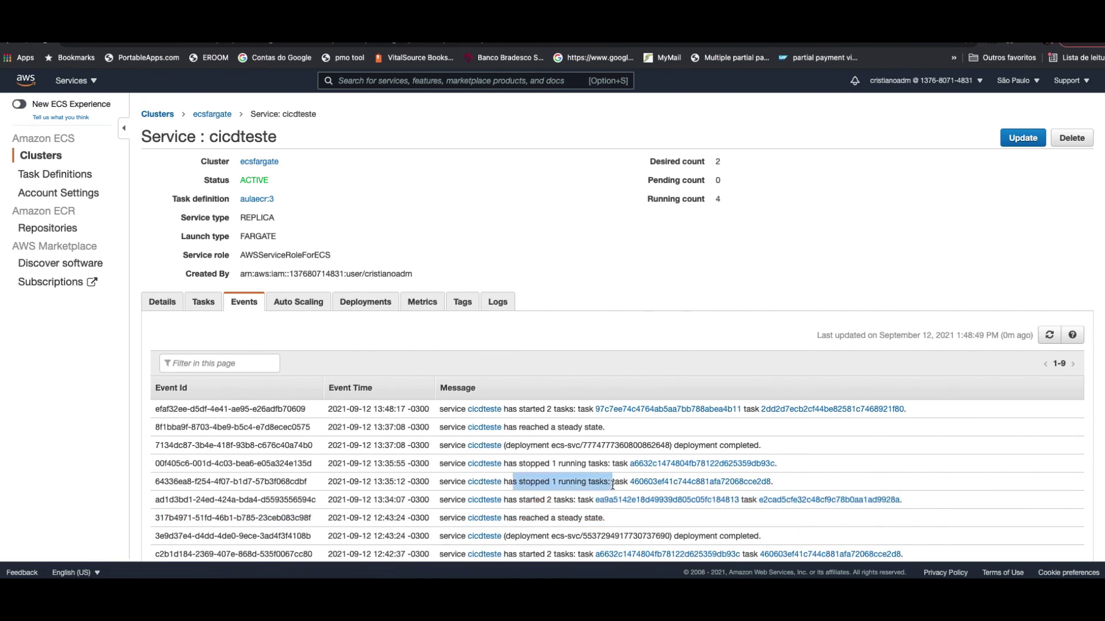
- Review the cicdteste event messages about stopped tasks, the completed deployment, the steady state and the newly started tasks
left_click_drag(525, 464, 630, 464)
left_click_drag(505, 447, 562, 448)
double_click(575, 448)
double_click(601, 447)
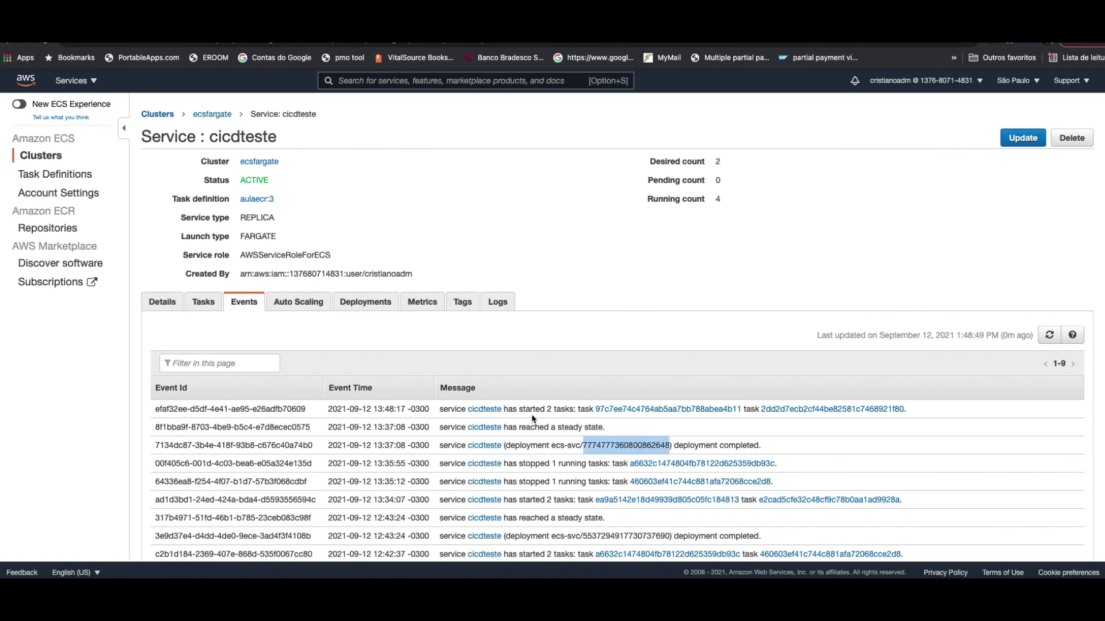
left_click_drag(602, 425, 504, 430)
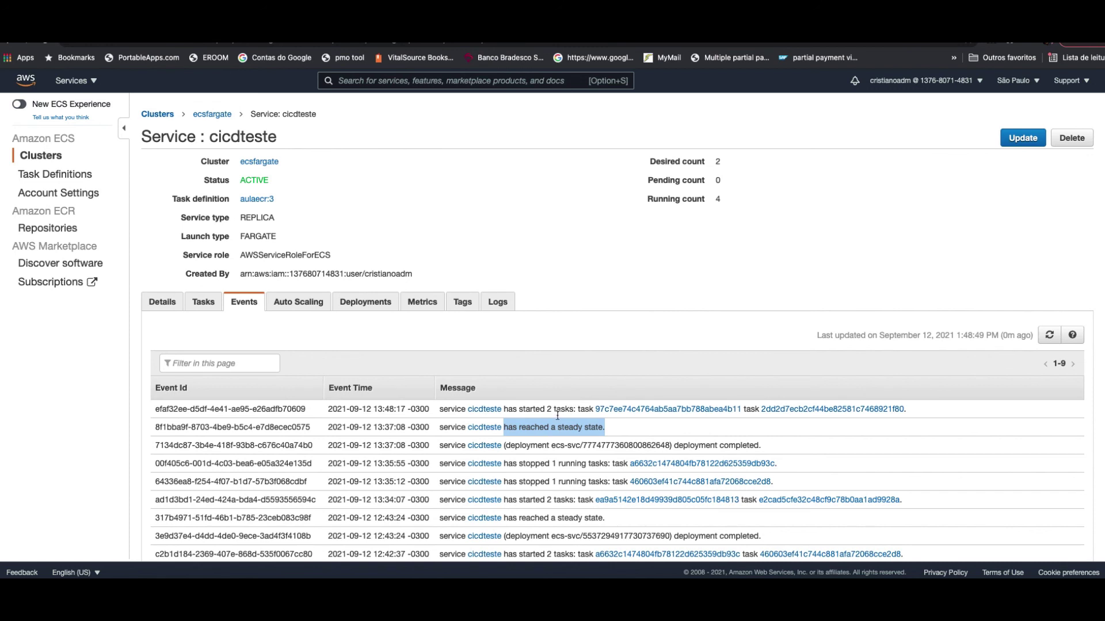
left_click_drag(508, 414, 576, 411)
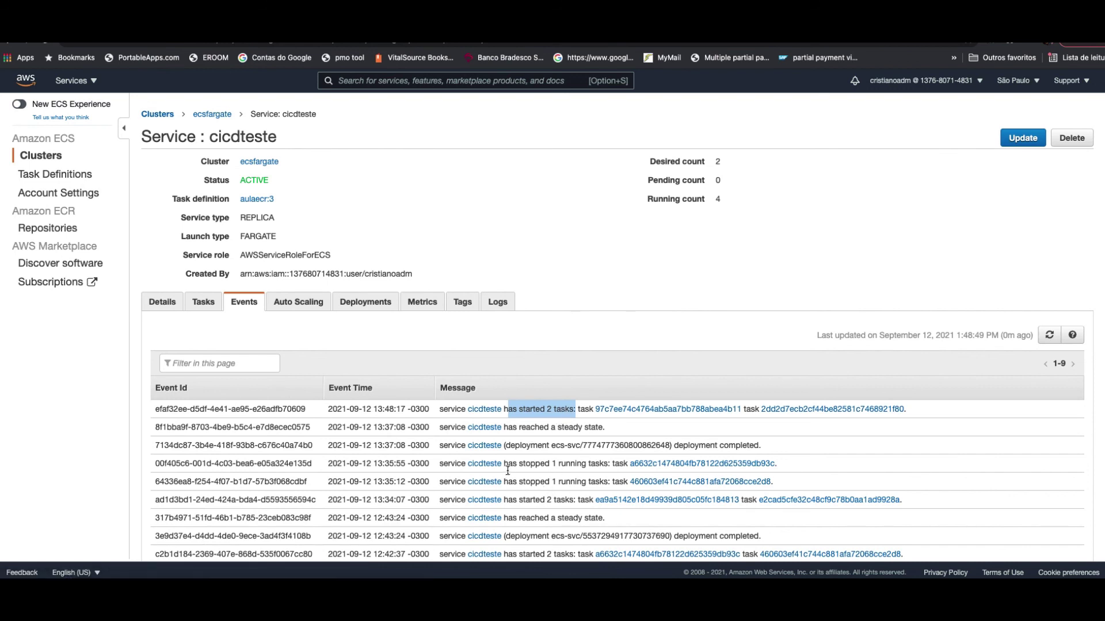
- Refresh the cicdteste service's events and review the latest messages about stopped tasks and service state
key("super+r")
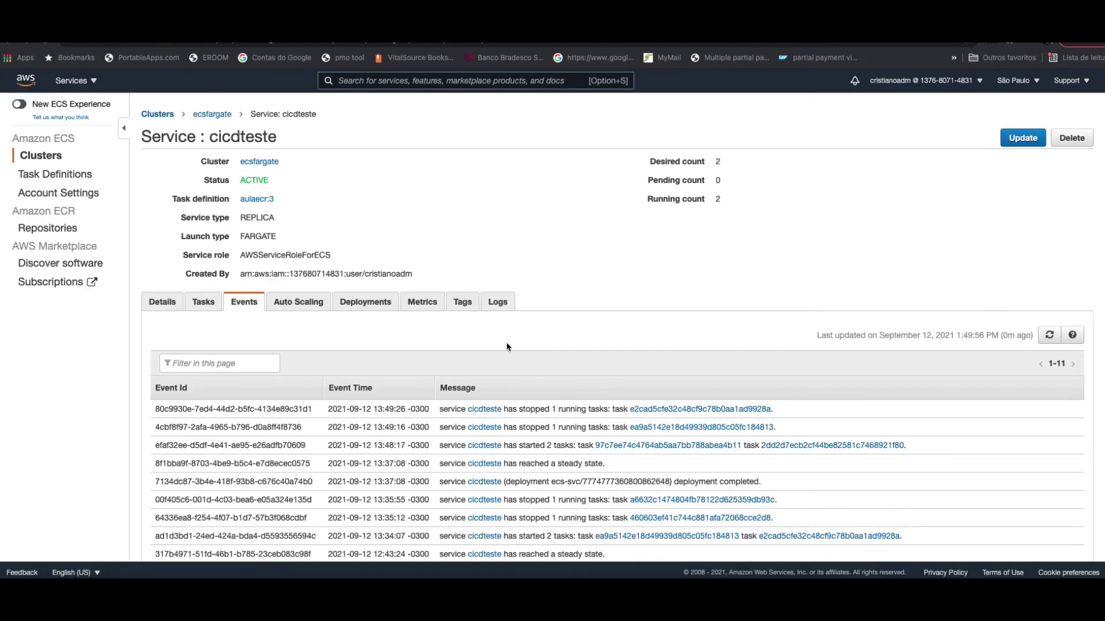
left_click(1048, 337)
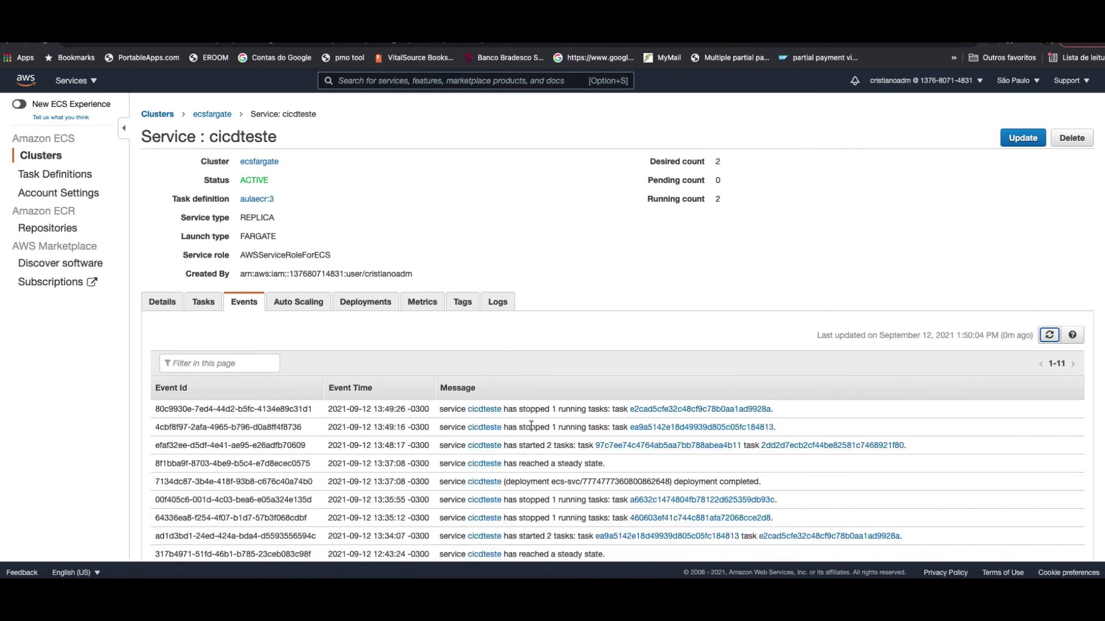
left_click_drag(513, 411, 603, 429)
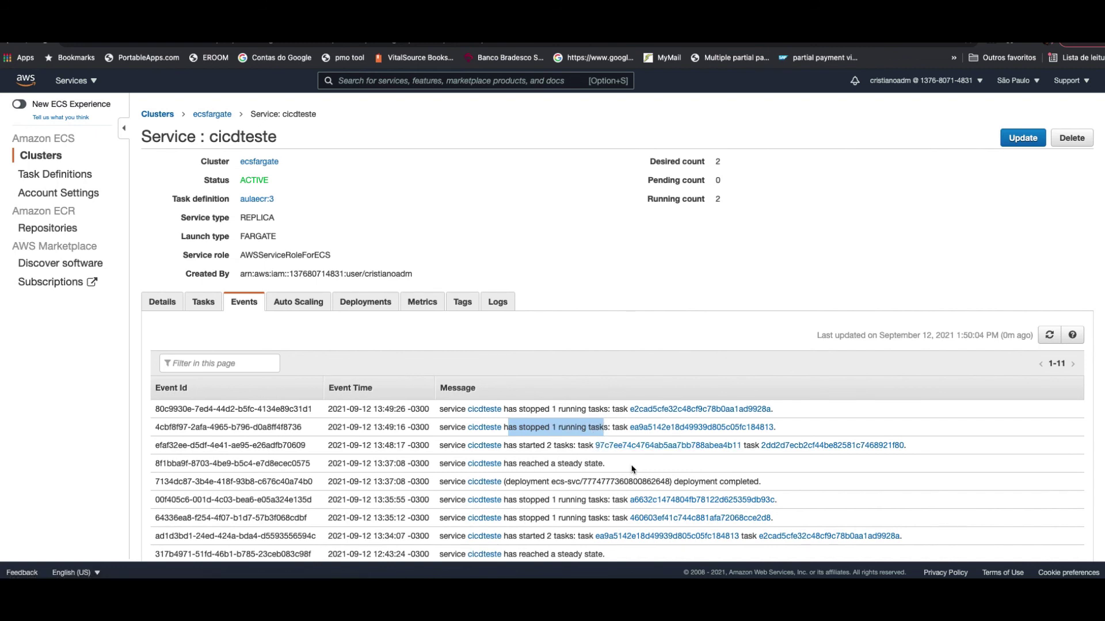
left_click_drag(506, 482, 602, 464)
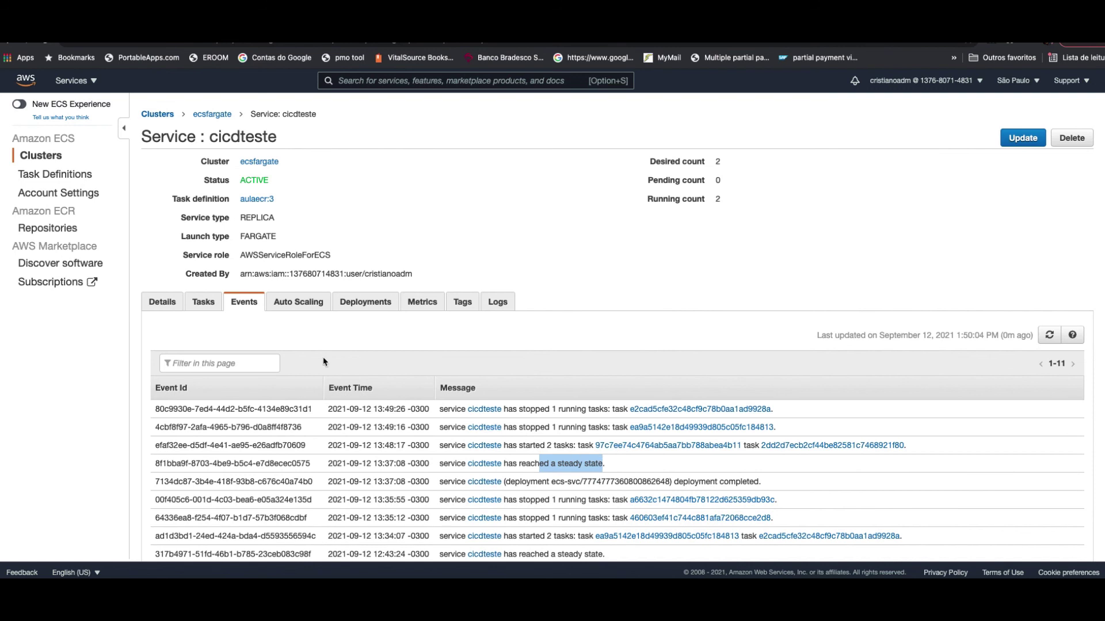
- Open the running task starting with 97c7ee74 from the service's task list and copy its public IP
left_click(202, 313)
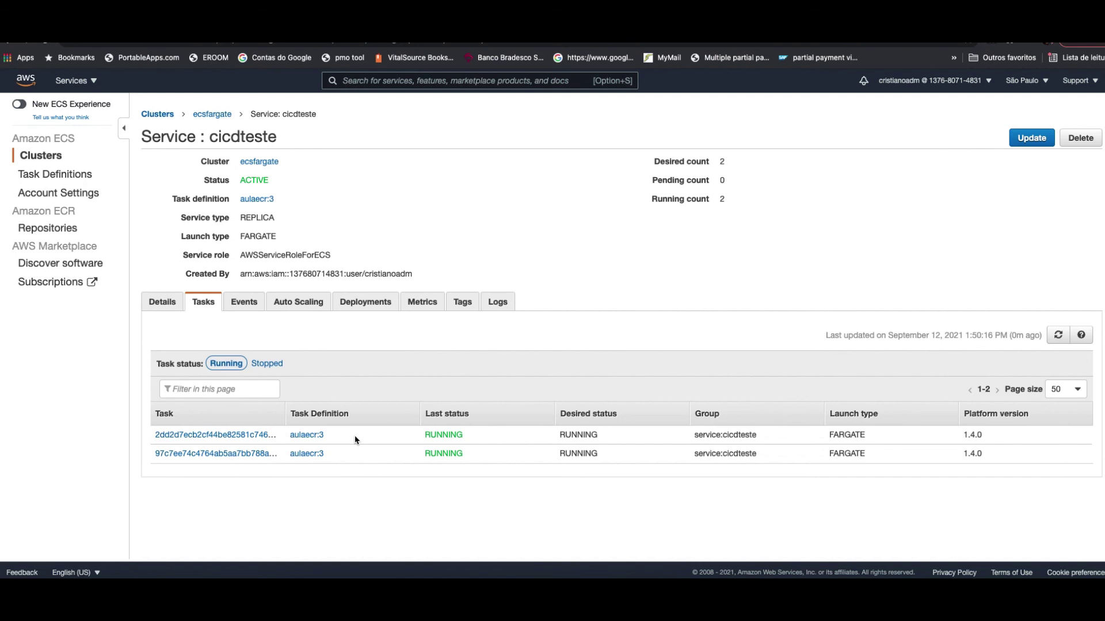
left_click(235, 456)
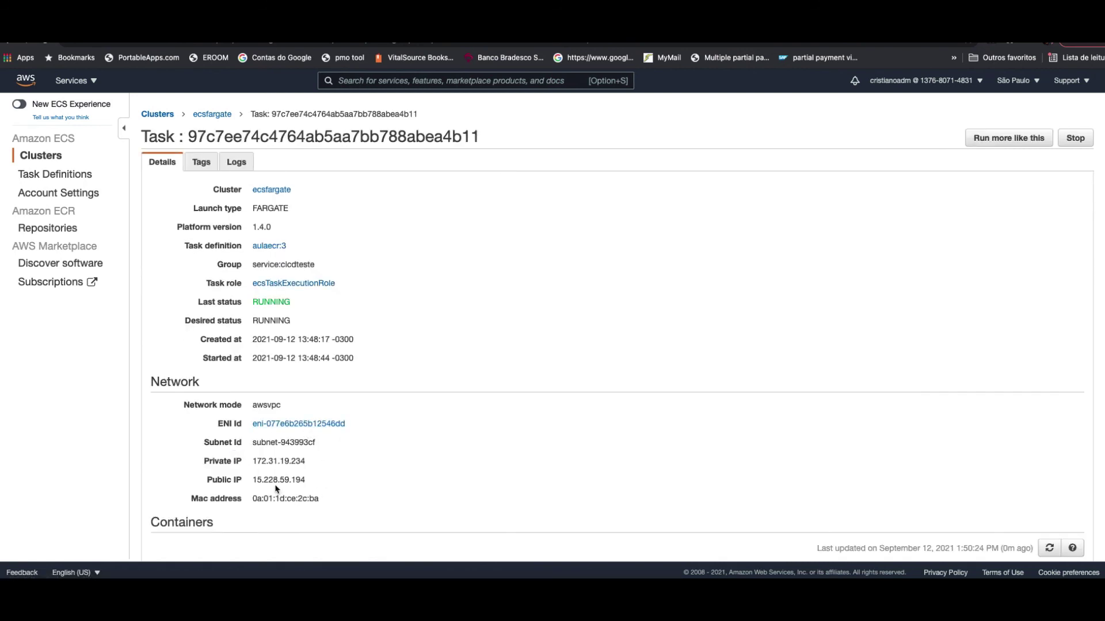
double_click(275, 481)
left_click(275, 484)
left_click(275, 484)
double_click(276, 484)
key("super+c")
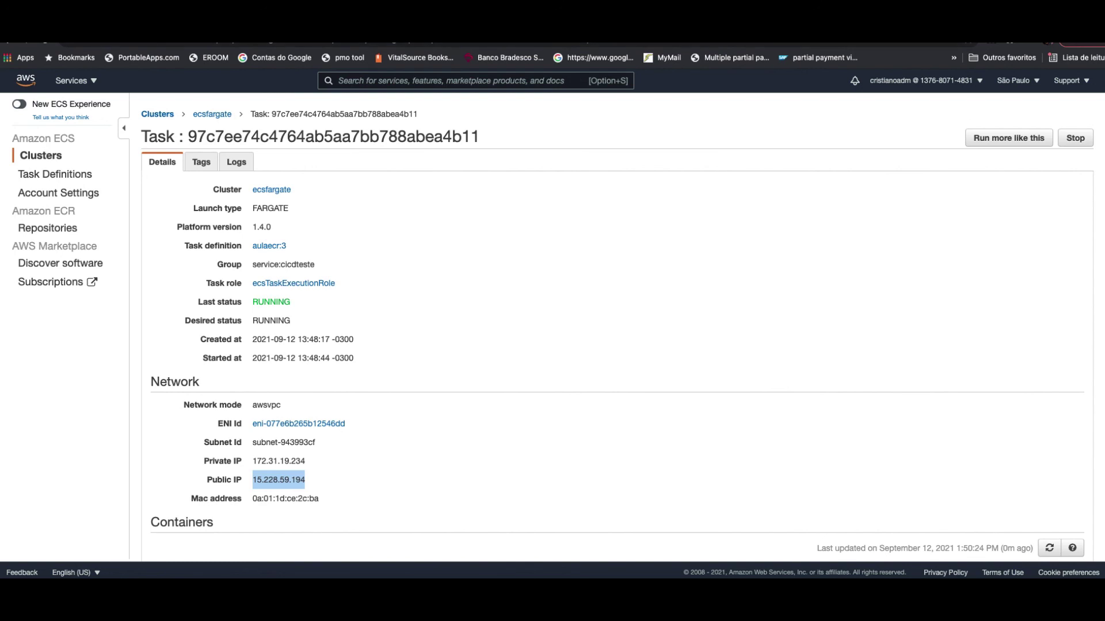
- Load 15.228.59.194:8000 in the browser tab showing the application and examine the version in its response
key("ctrl+Tab")
key("super+l")
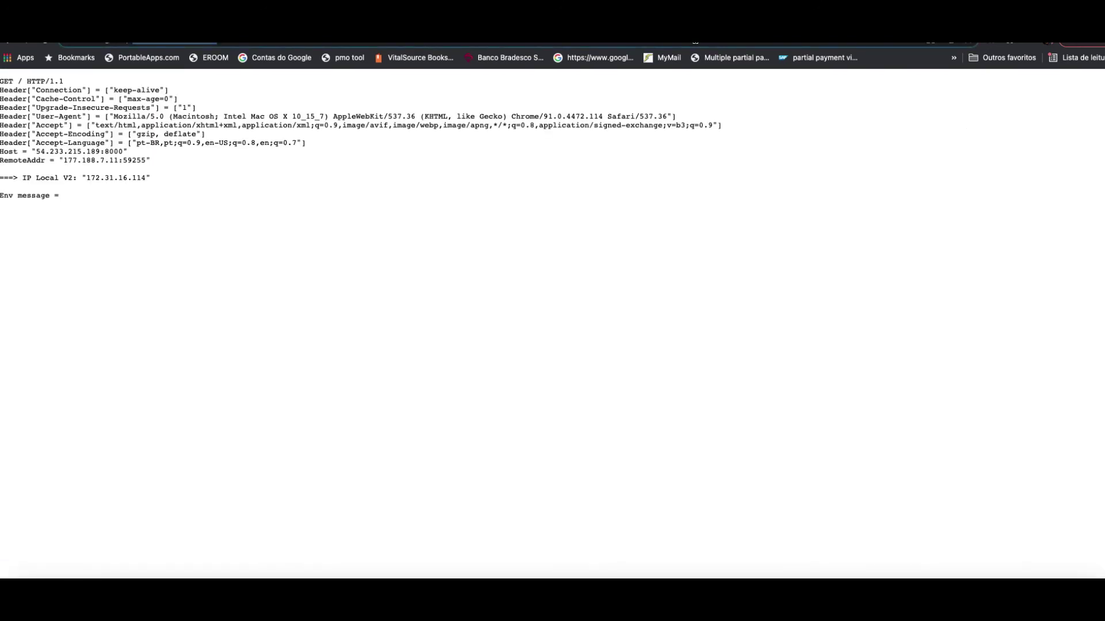
key("super+v")
type(":8000")
key("Return")
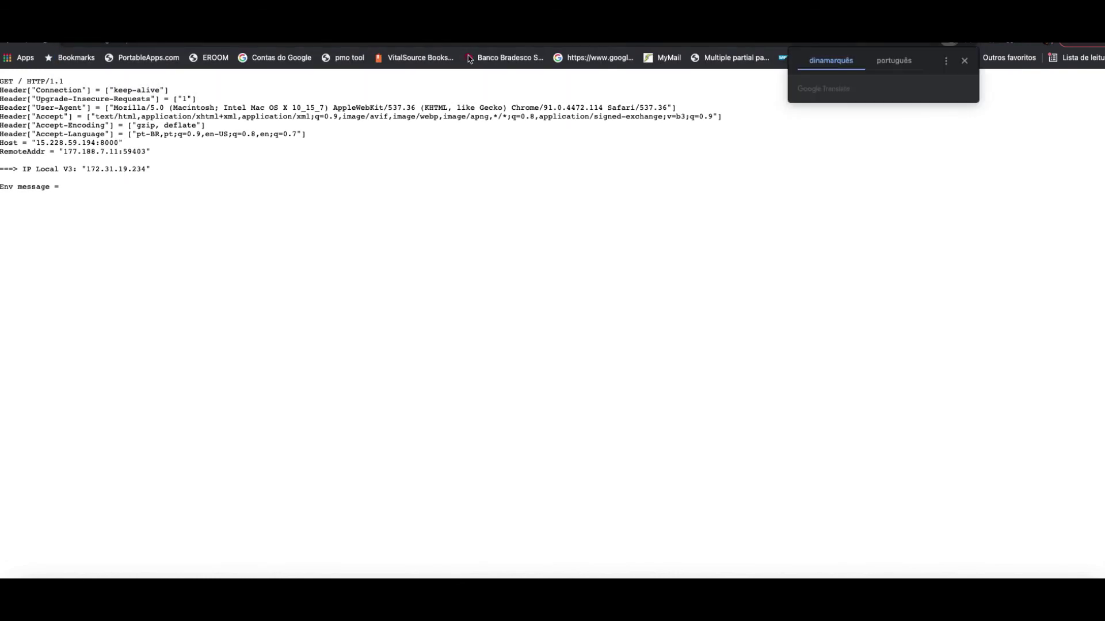
left_click_drag(100, 209, 25, 115)
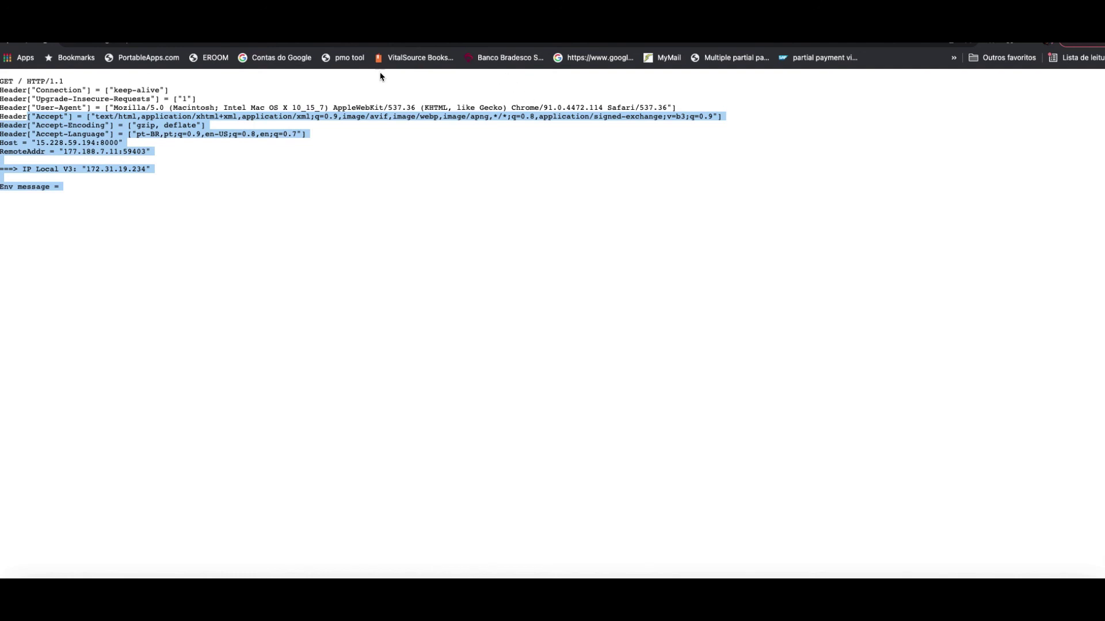
- Return to the ecsfargate cluster in the ECS console and check the running tasks of the cicdteste service
left_click(206, 40)
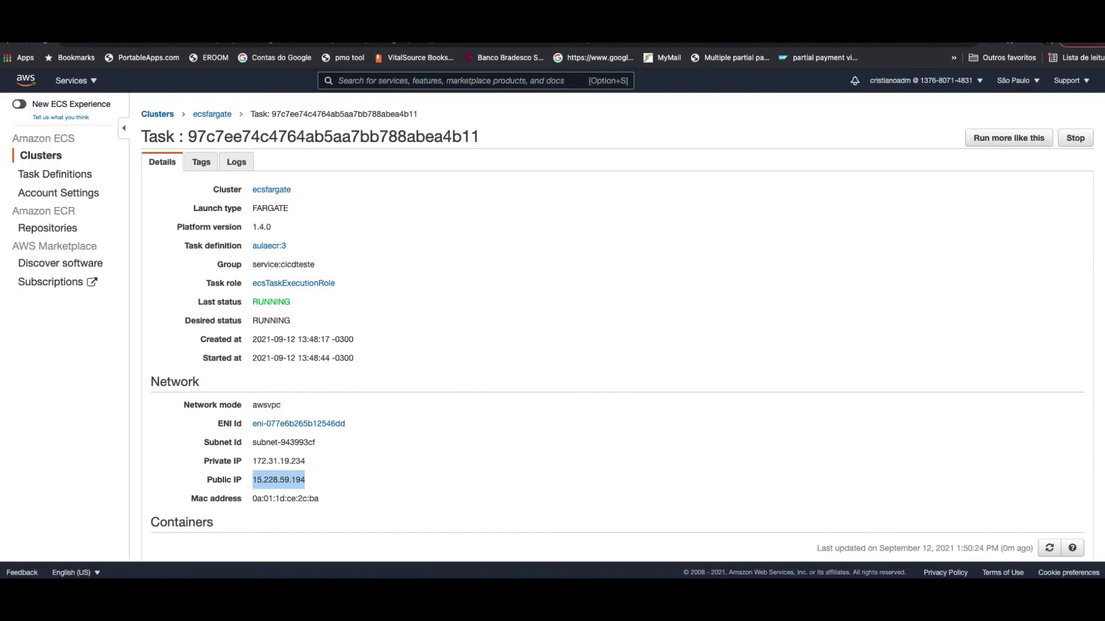
left_click(212, 114)
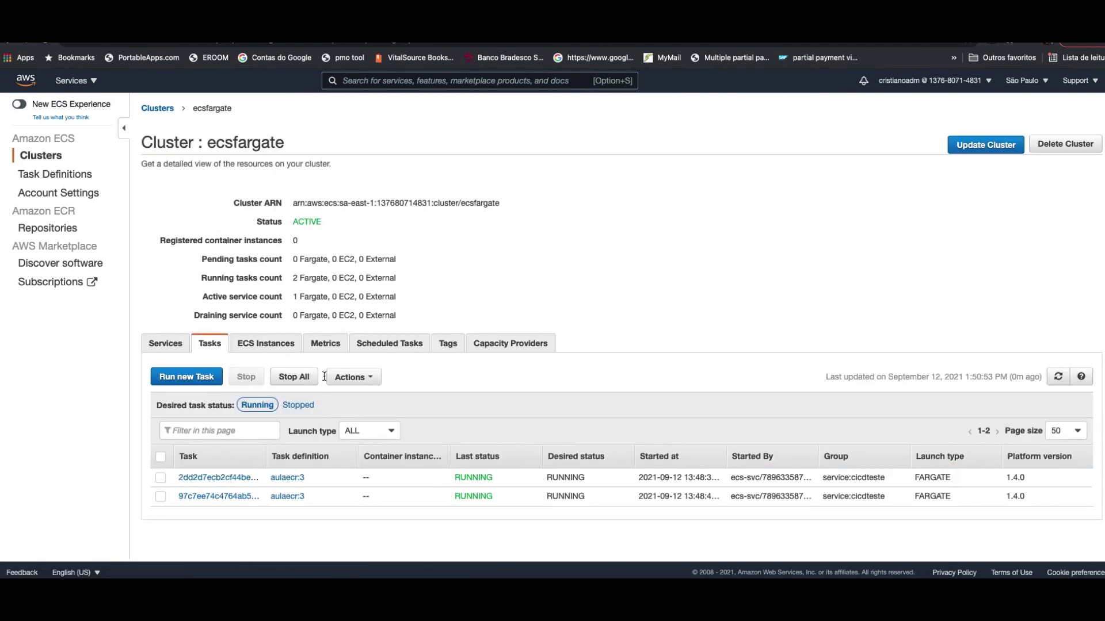
left_click(276, 351)
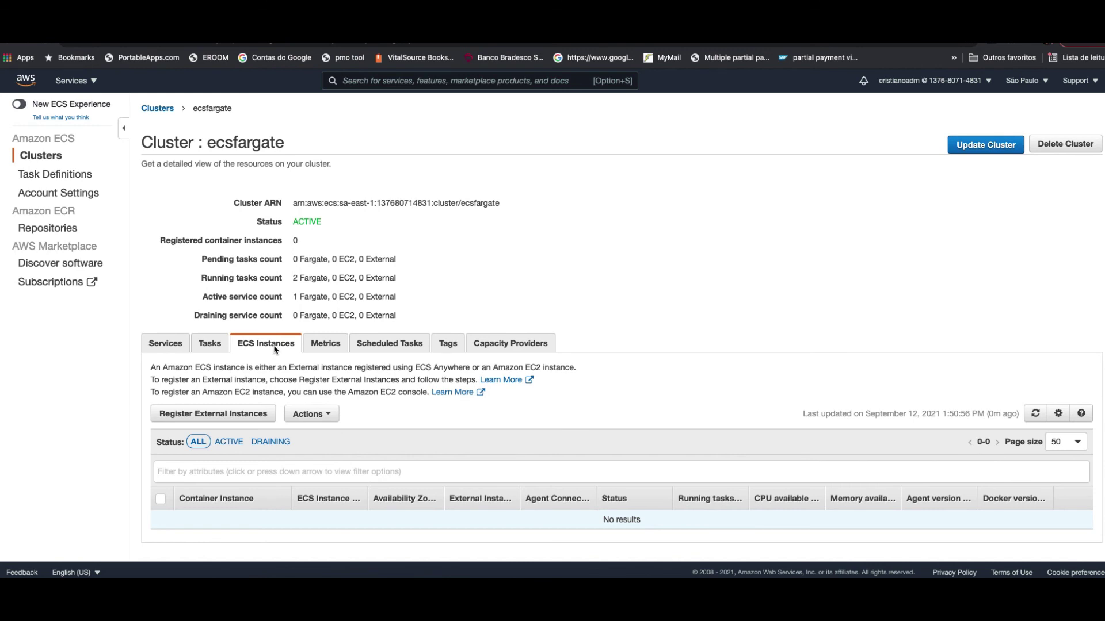
left_click(177, 345)
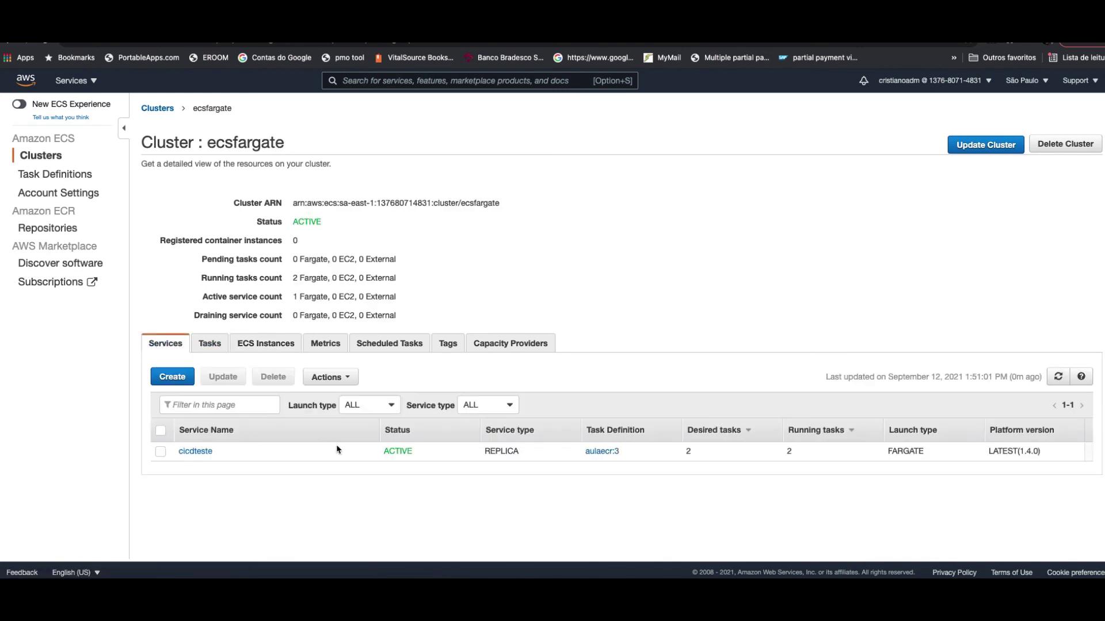
left_click(197, 452)
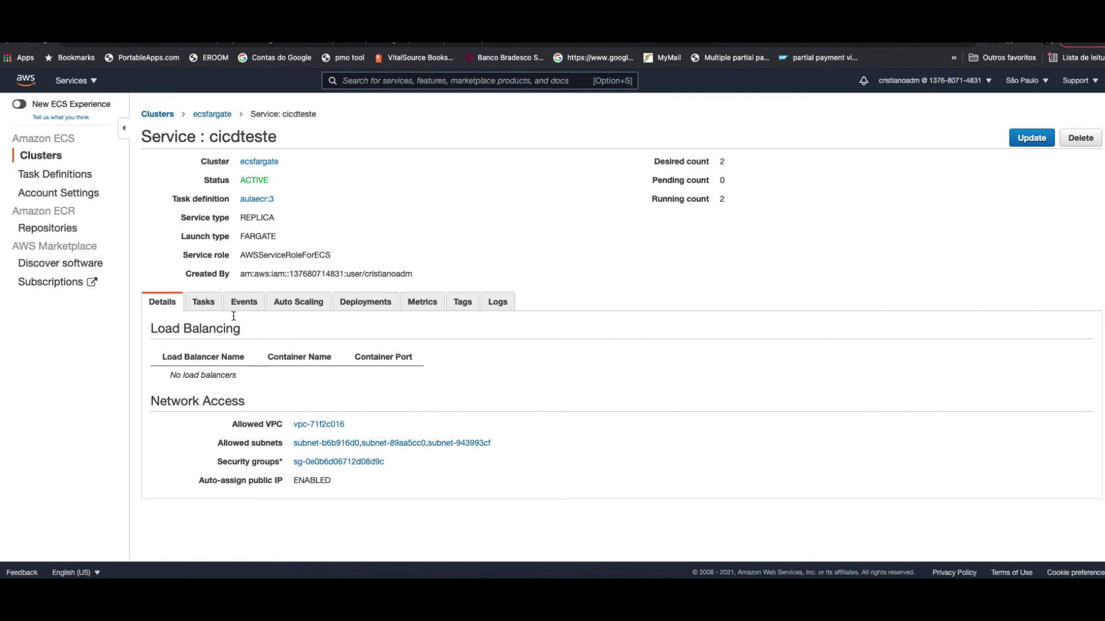
left_click(207, 301)
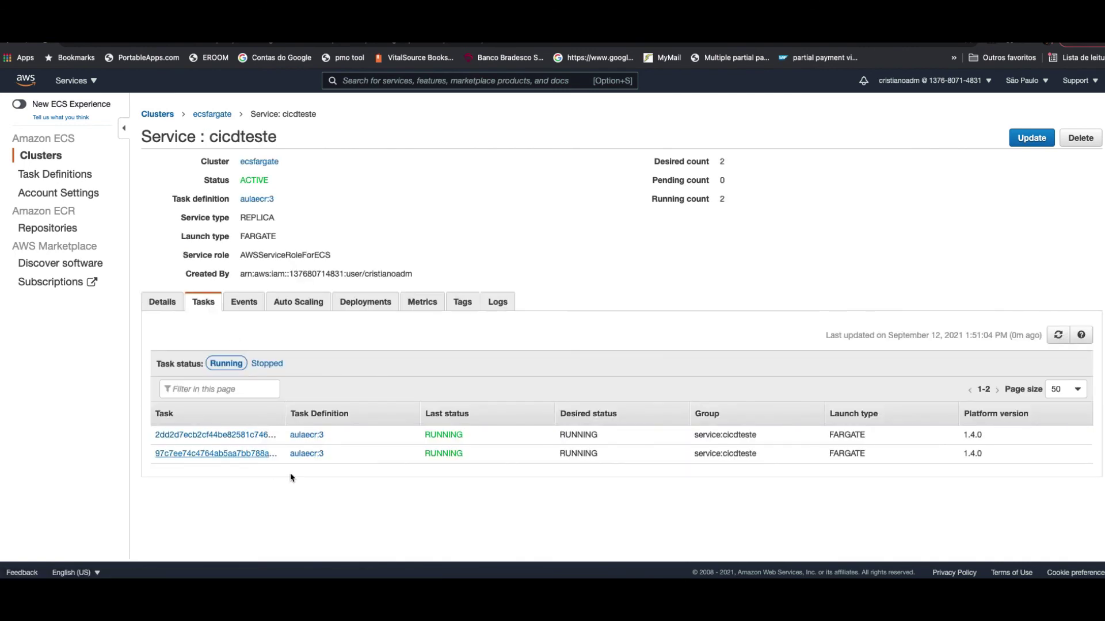
- Open the cicdteste service's events again and check the newest messages for deployment completion and steady state
left_click(242, 306)
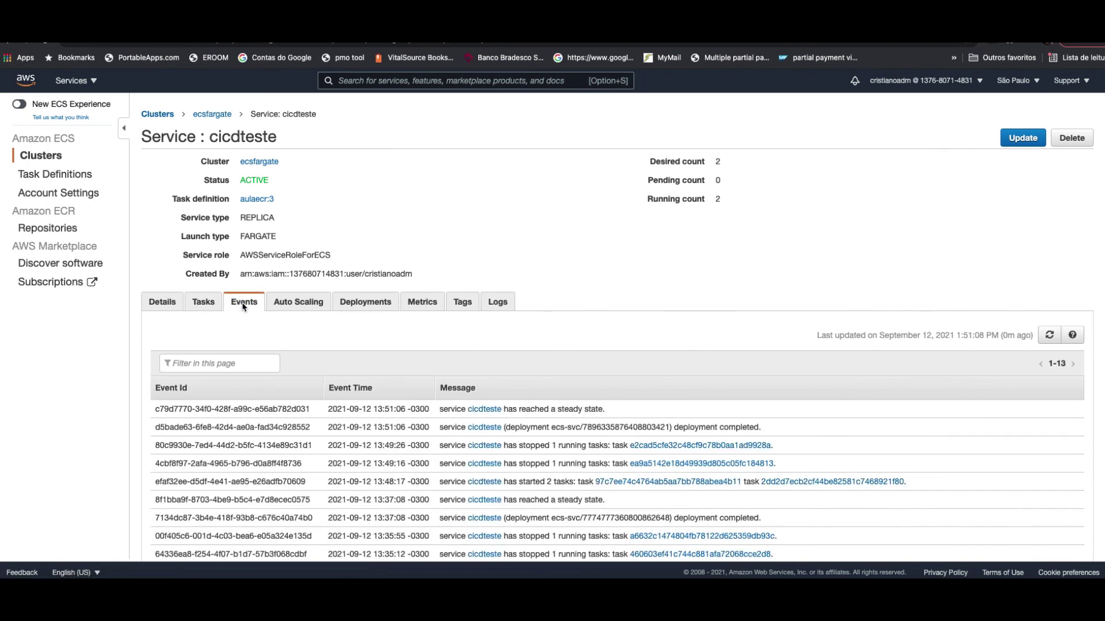
left_click_drag(509, 428, 759, 429)
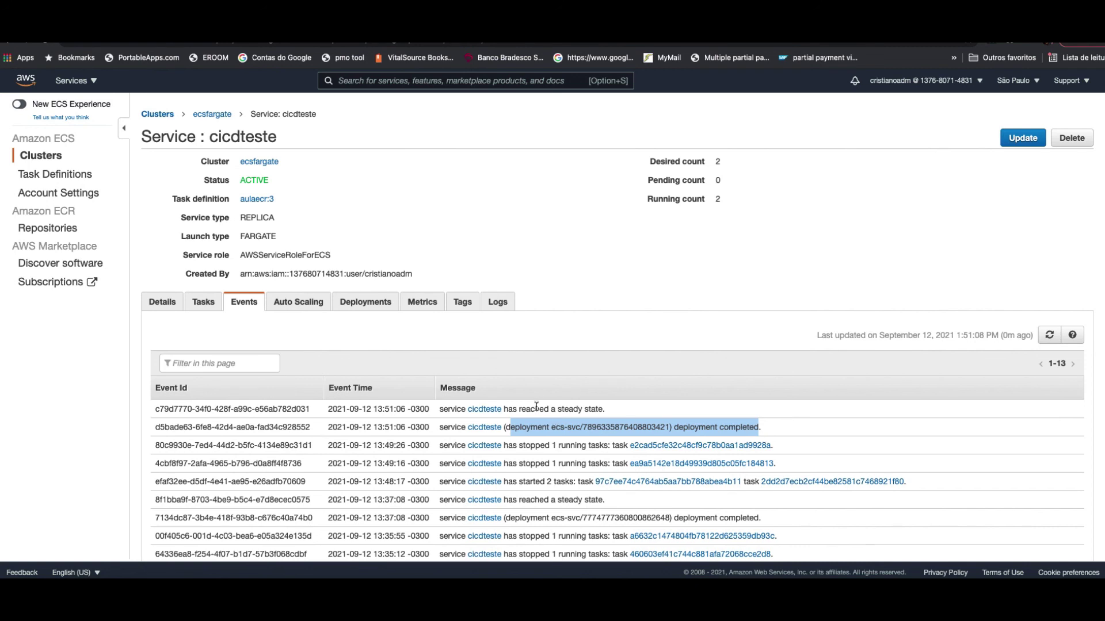
left_click(676, 408)
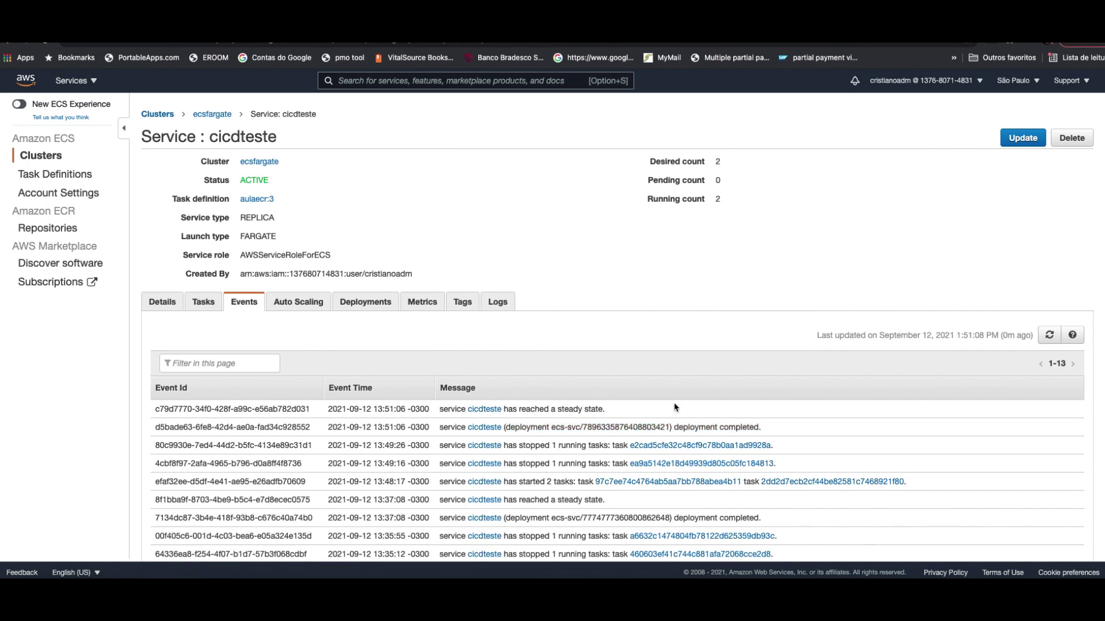